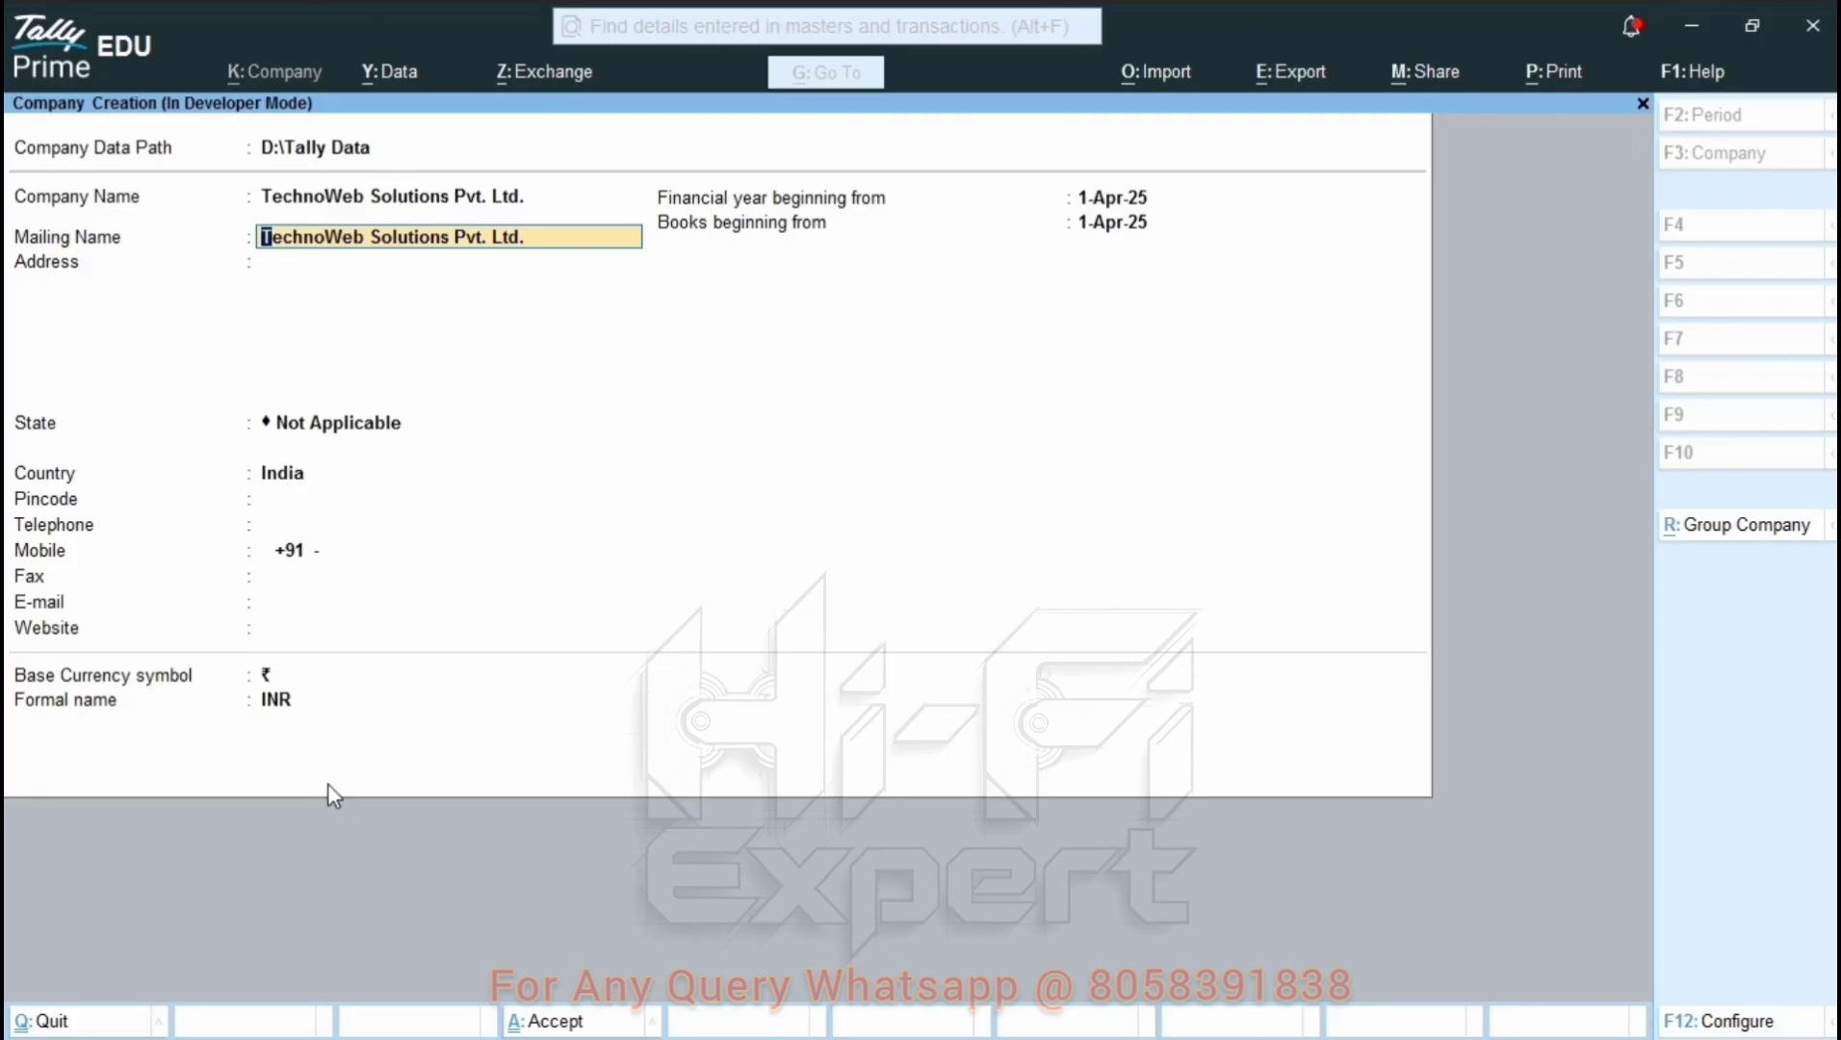
Enter the company's two-line Jaipur address and select Rajasthan as the state.
{"action": "key", "text": "Return"}
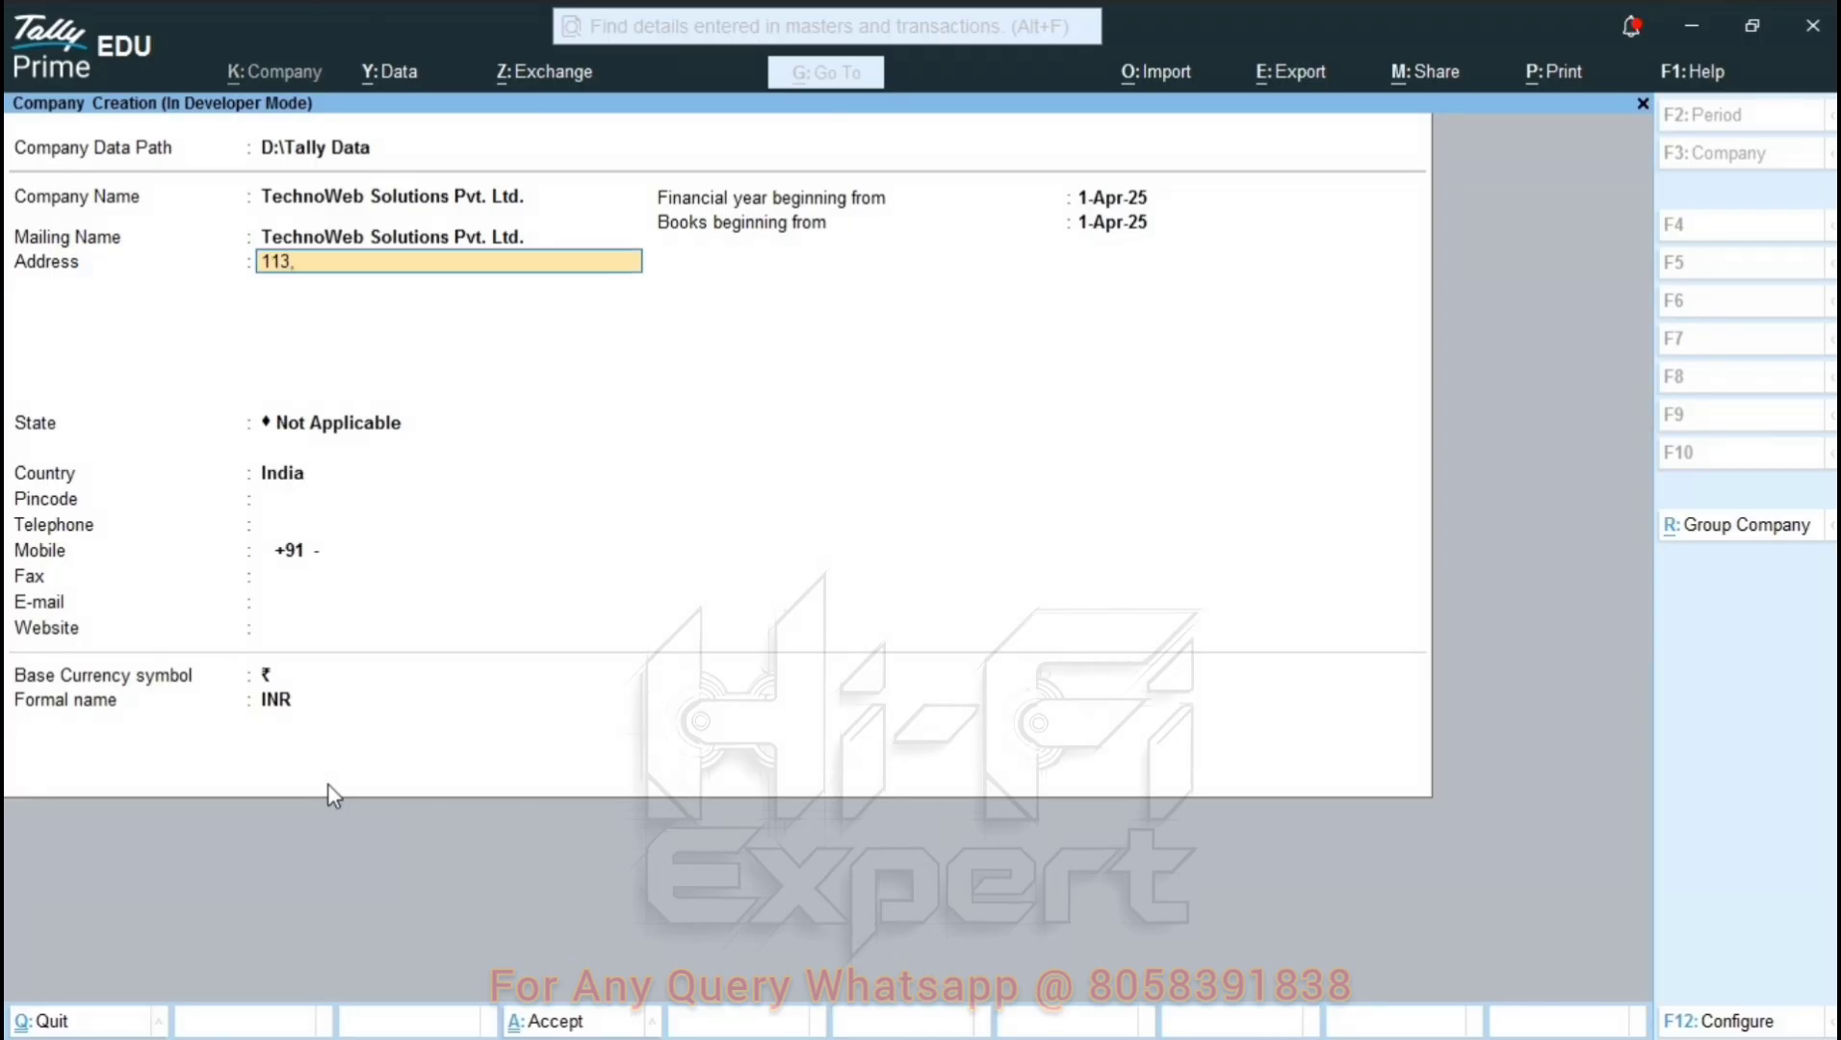
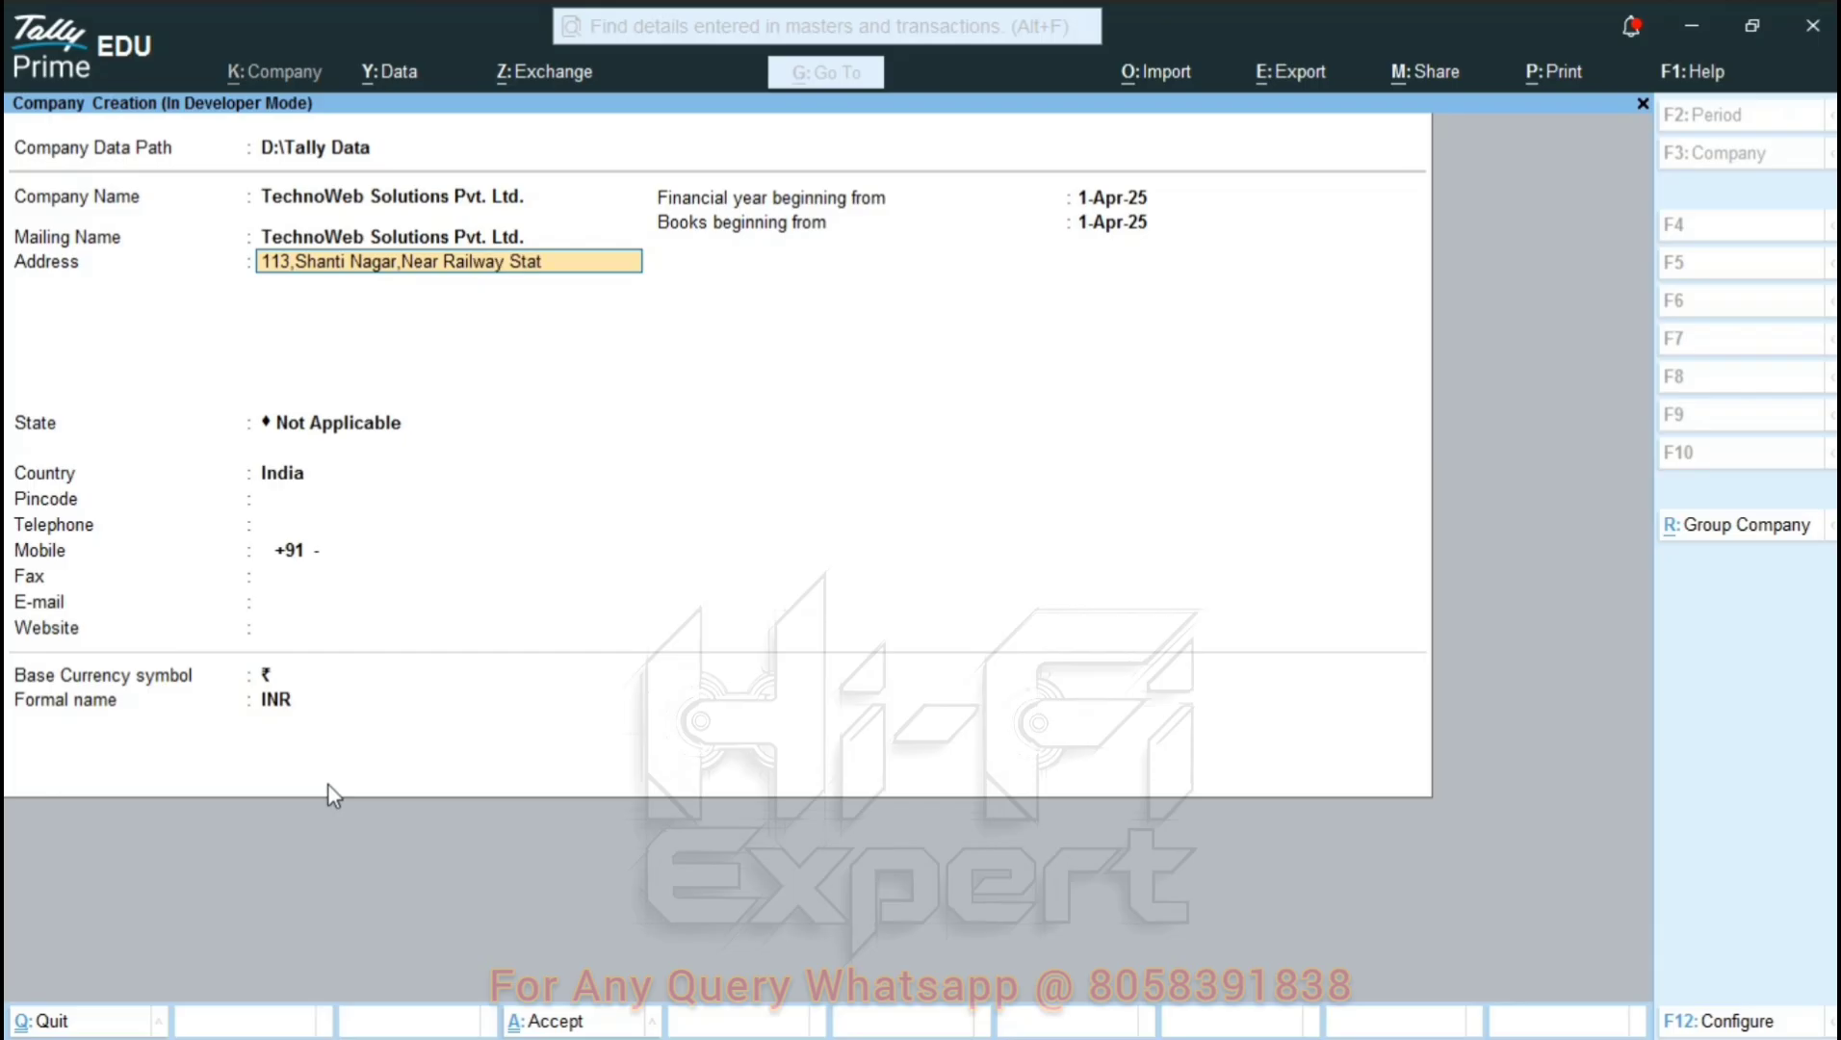
{"action": "key", "text": "Return"}
{"action": "type", "text": "Jaipur, 302001"}
{"action": "key", "text": "Return"}
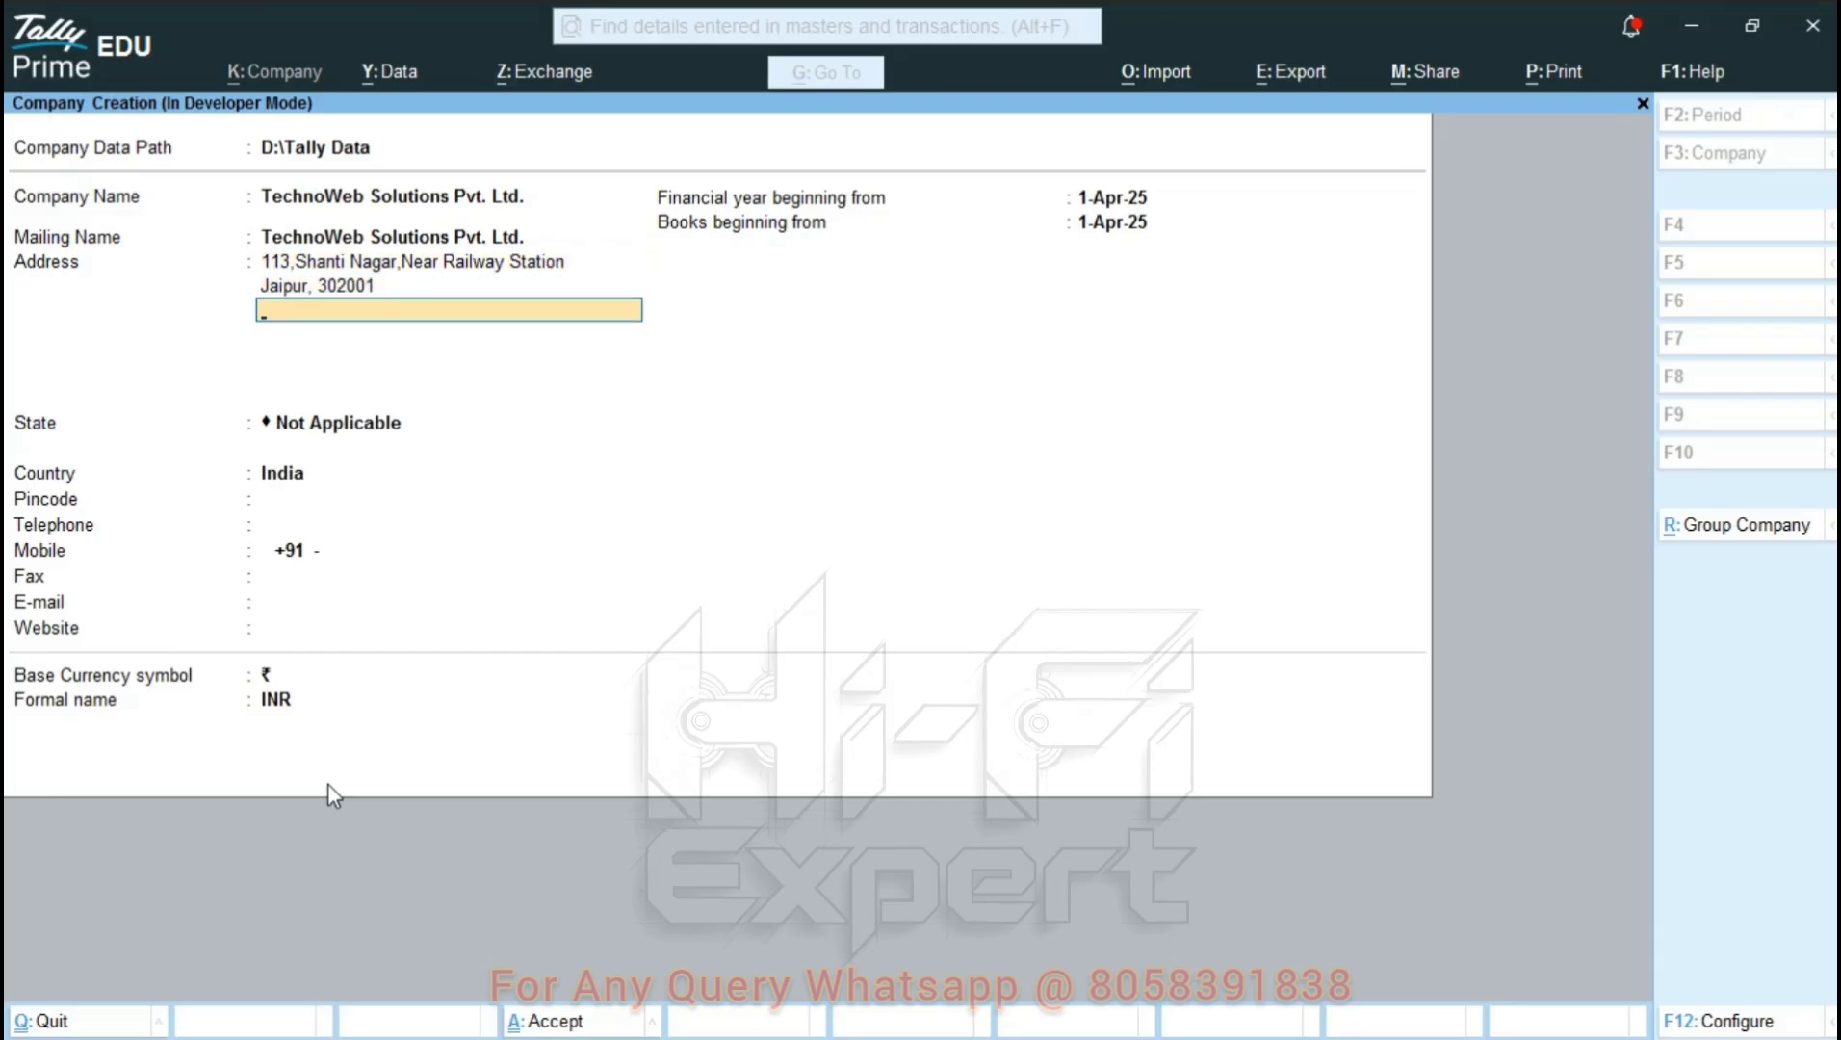
{"action": "key", "text": "Return"}
{"action": "type", "text": "Raja"}
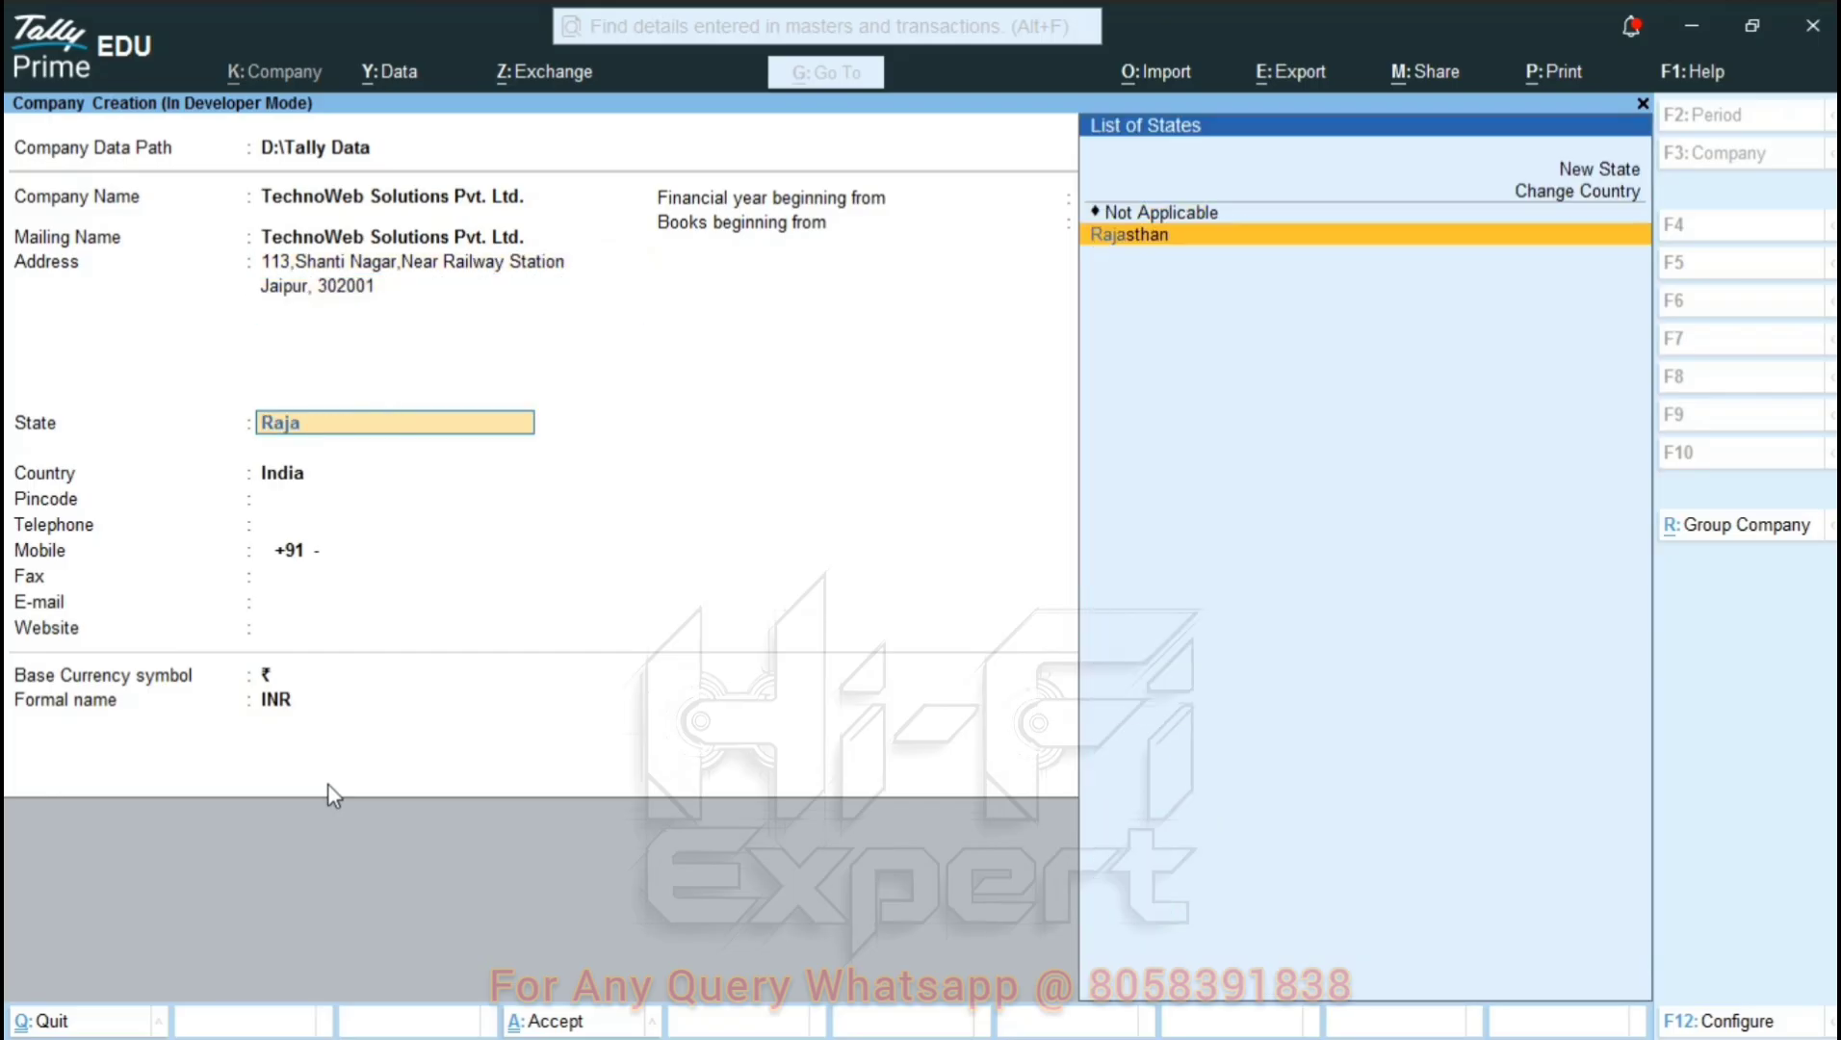
{"action": "key", "text": "Return"}
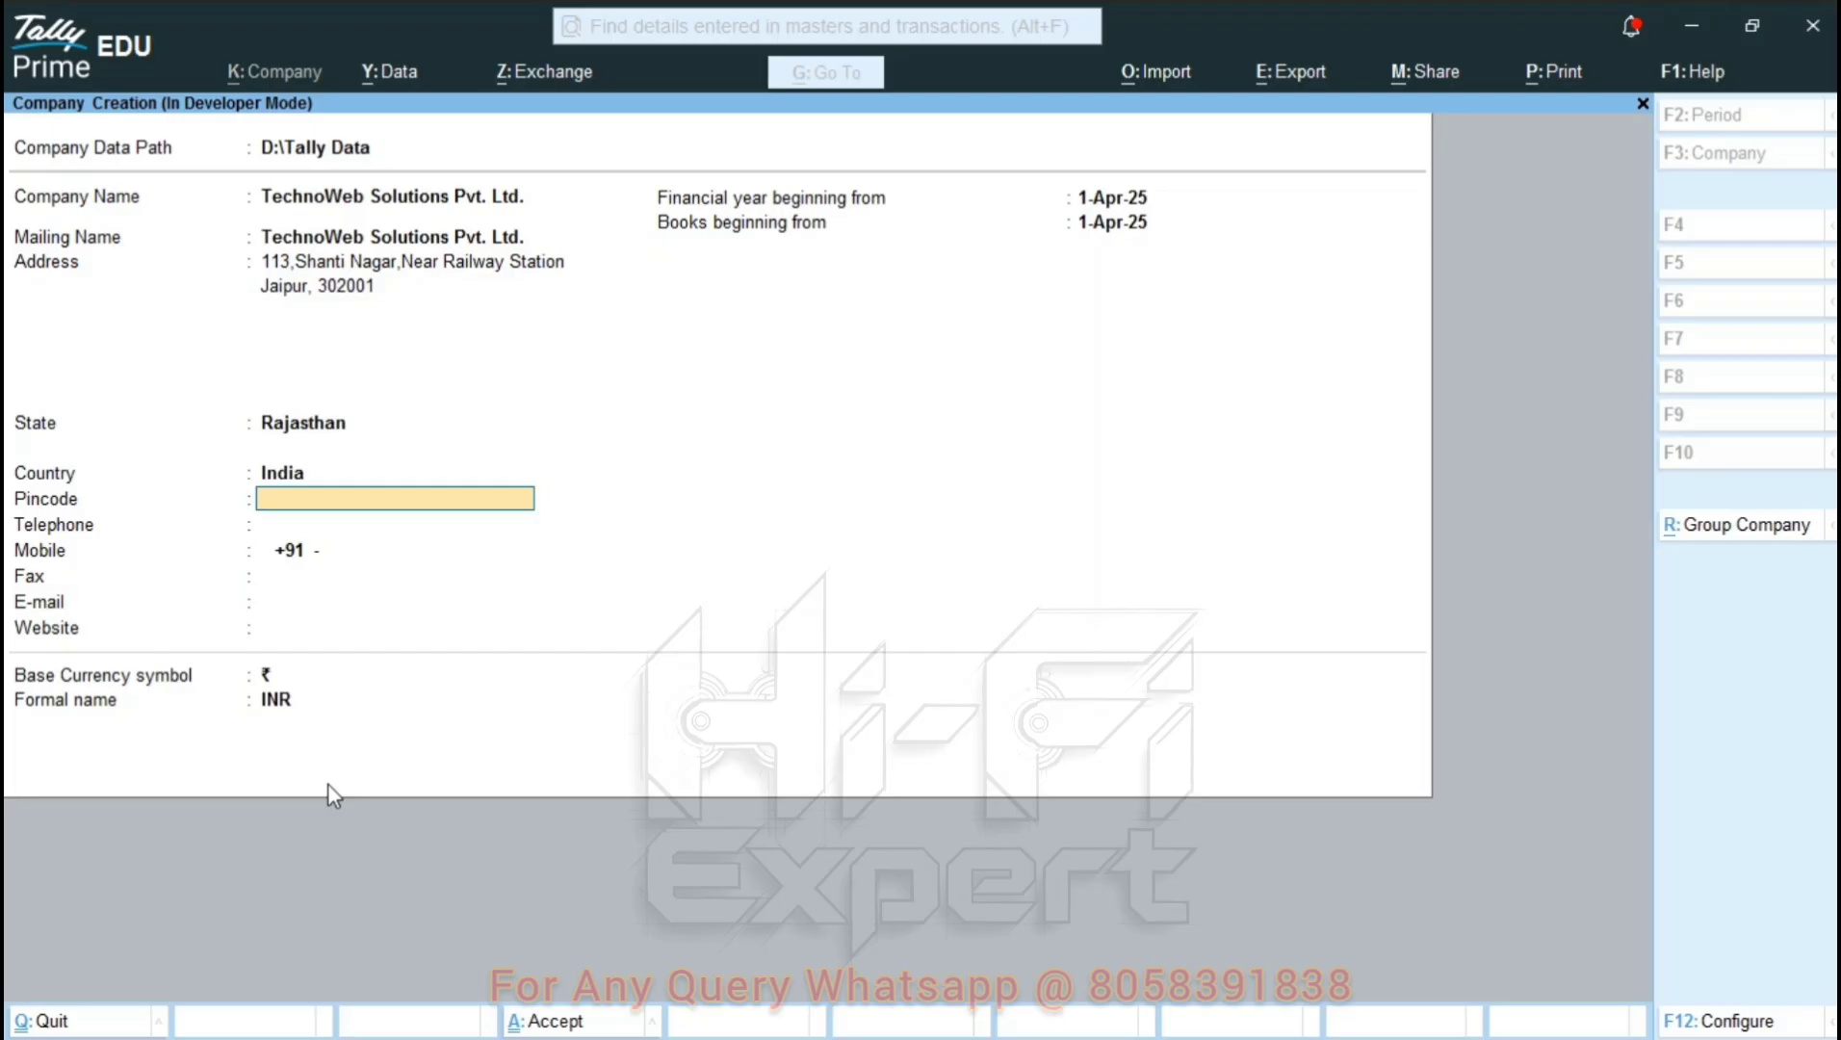
Fill in pincode 302001, the company's mobile number and its e-mail address.
{"action": "type", "text": "302001"}
{"action": "key", "text": "Return"}
{"action": "key", "text": "Return"}
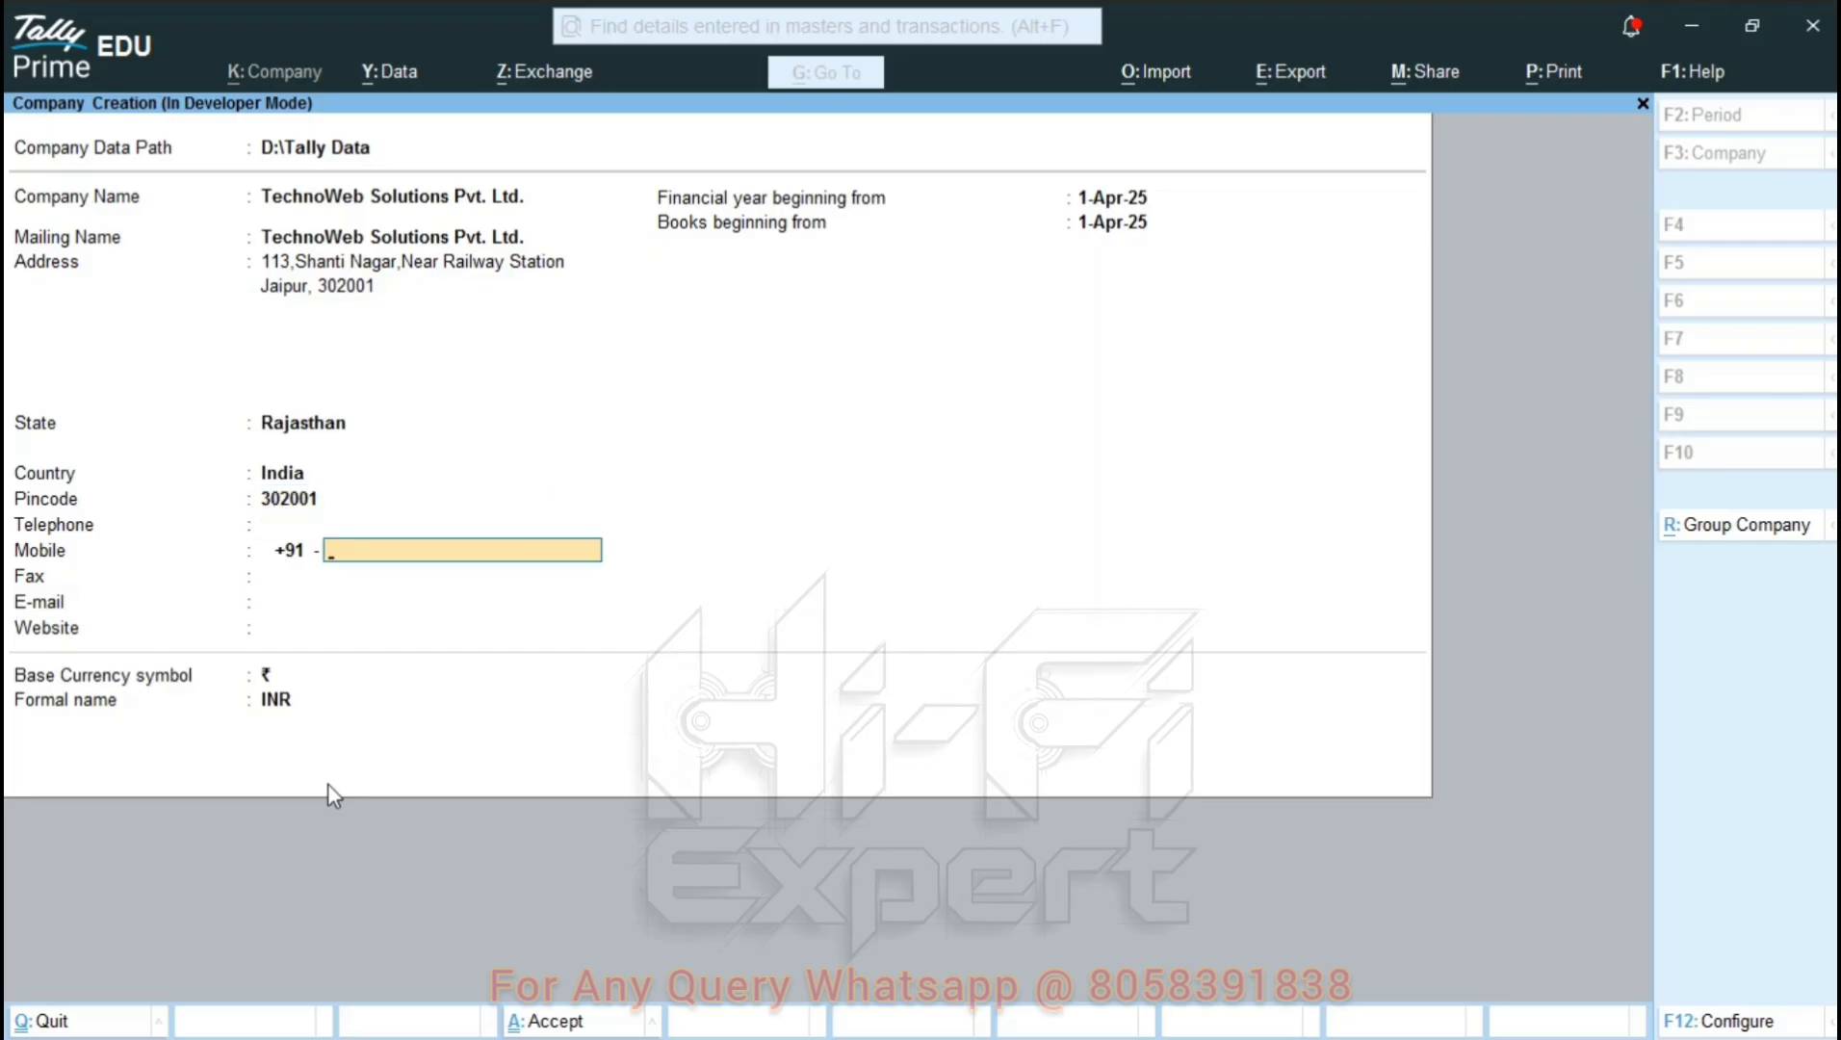
{"action": "type", "text": "8888888888"}
{"action": "key", "text": "Return"}
{"action": "key", "text": "Return"}
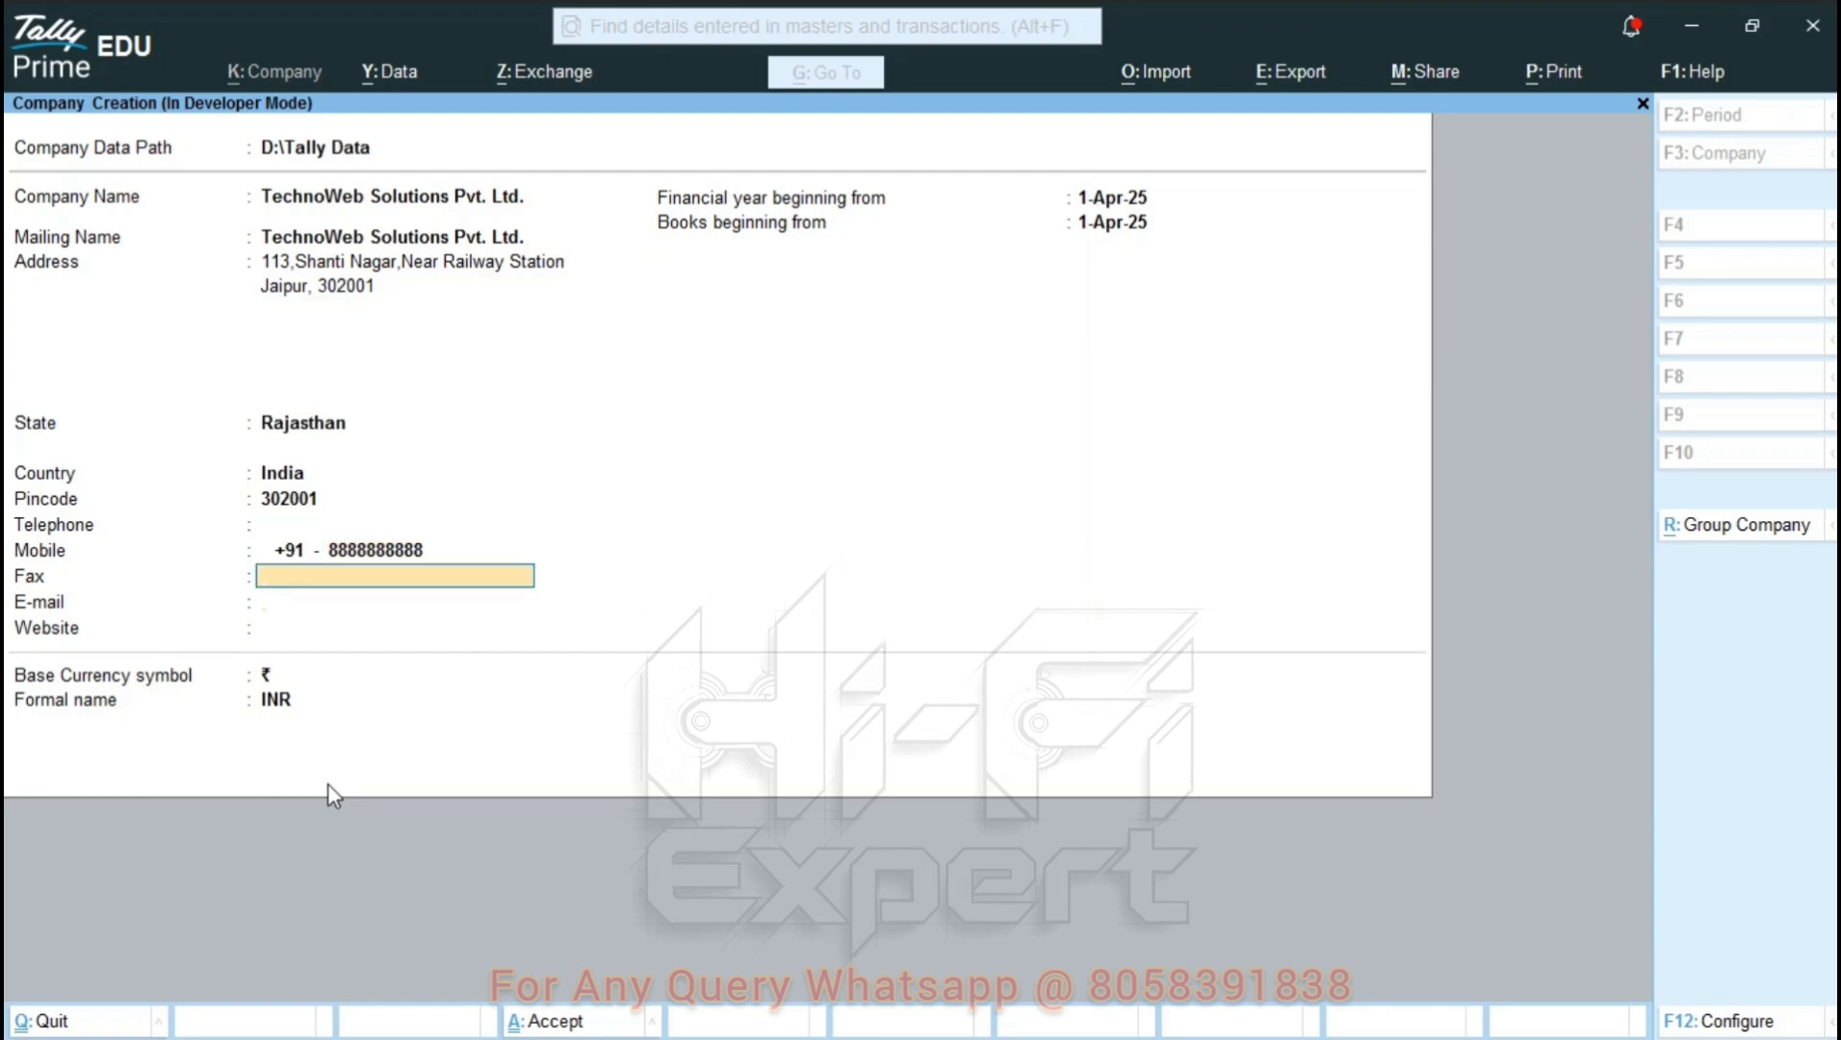
{"action": "type", "text": "xyz@ema"}
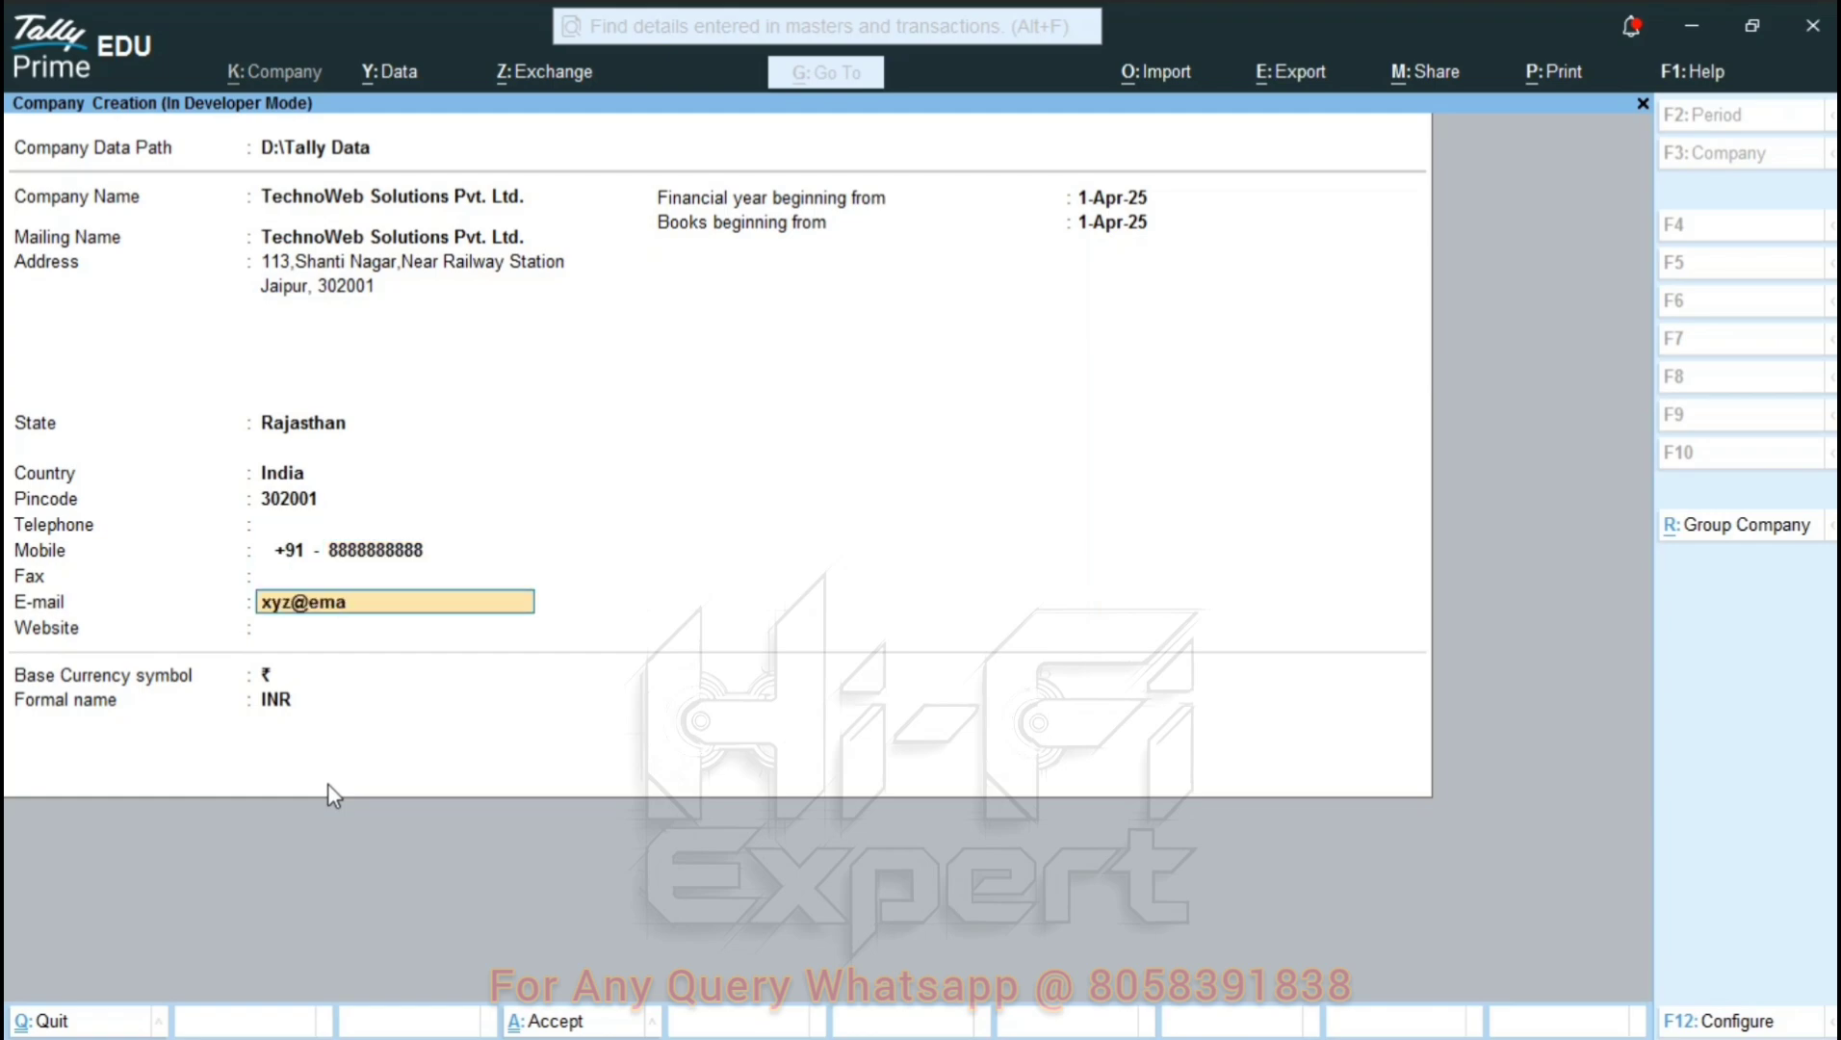
{"action": "type", "text": "il.com"}
{"action": "key", "text": "Return"}
Keep 1-Apr-25 as financial year and books start date, with rupee base currency.
{"action": "key", "text": "Return"}
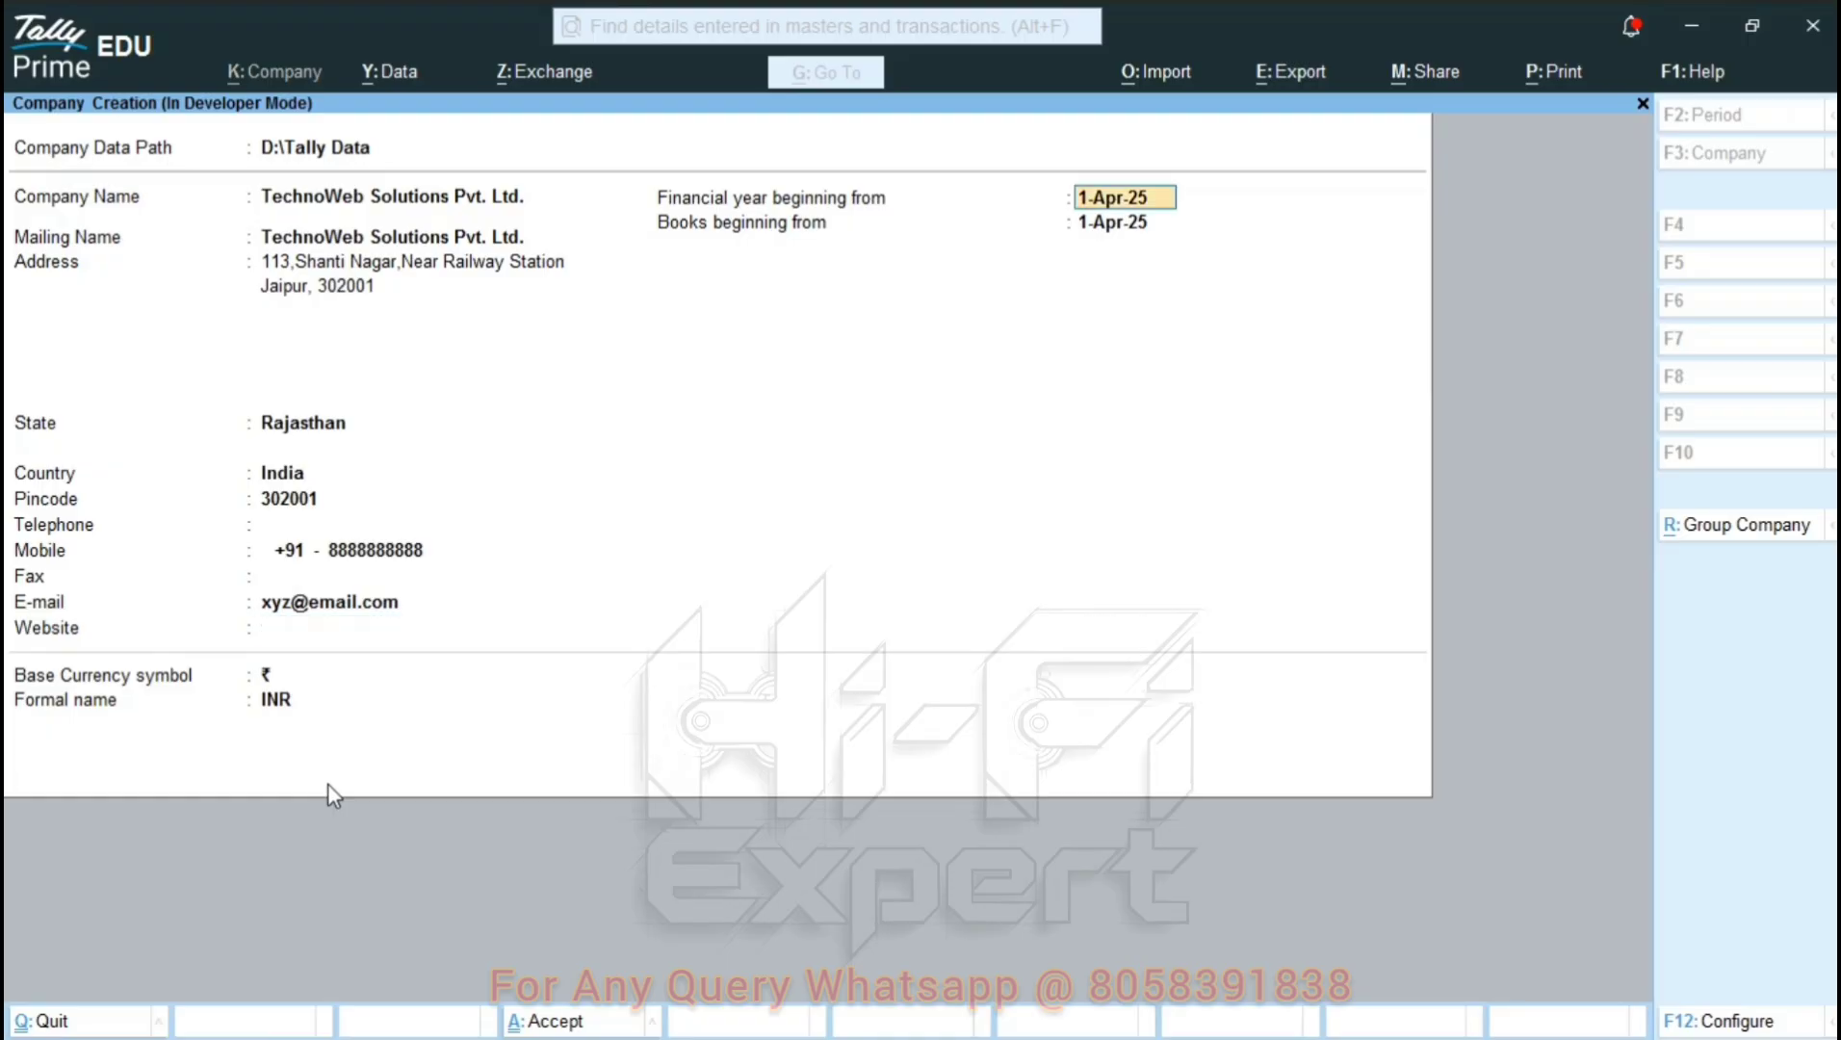
{"action": "key", "text": "Return"}
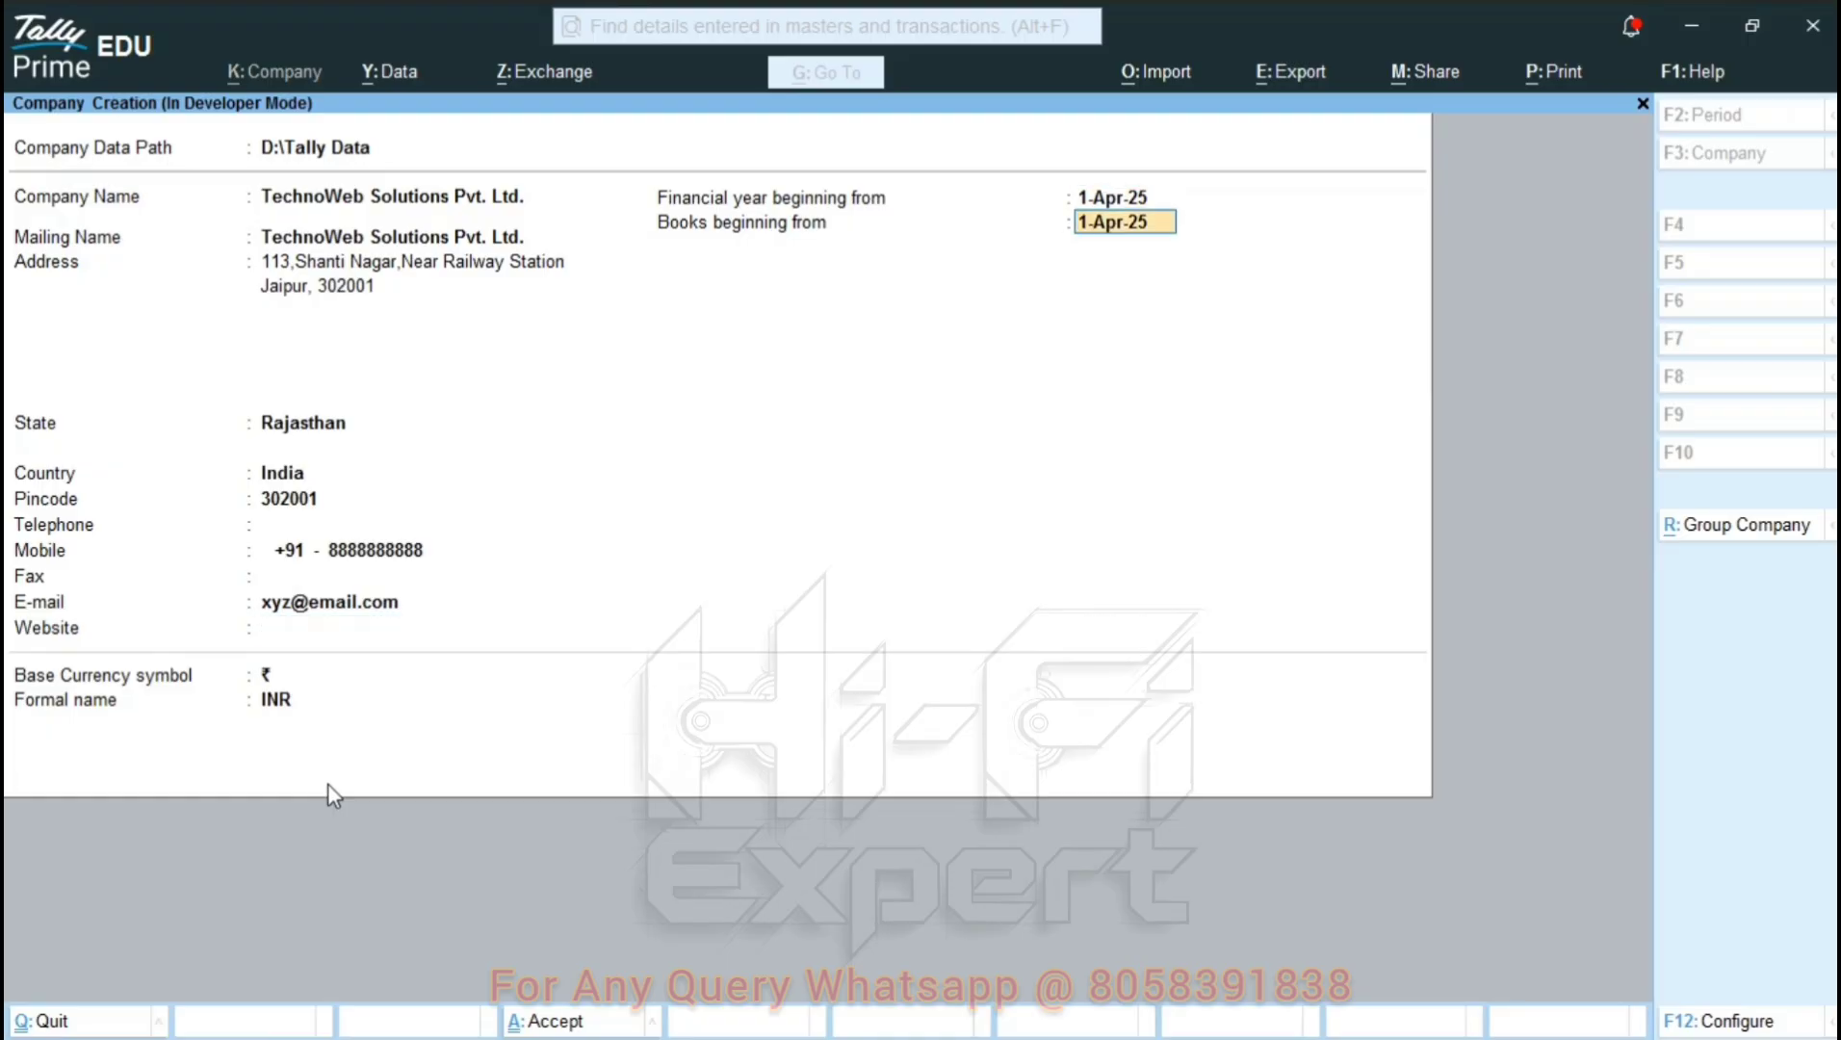
{"action": "key", "text": "BackSpace"}
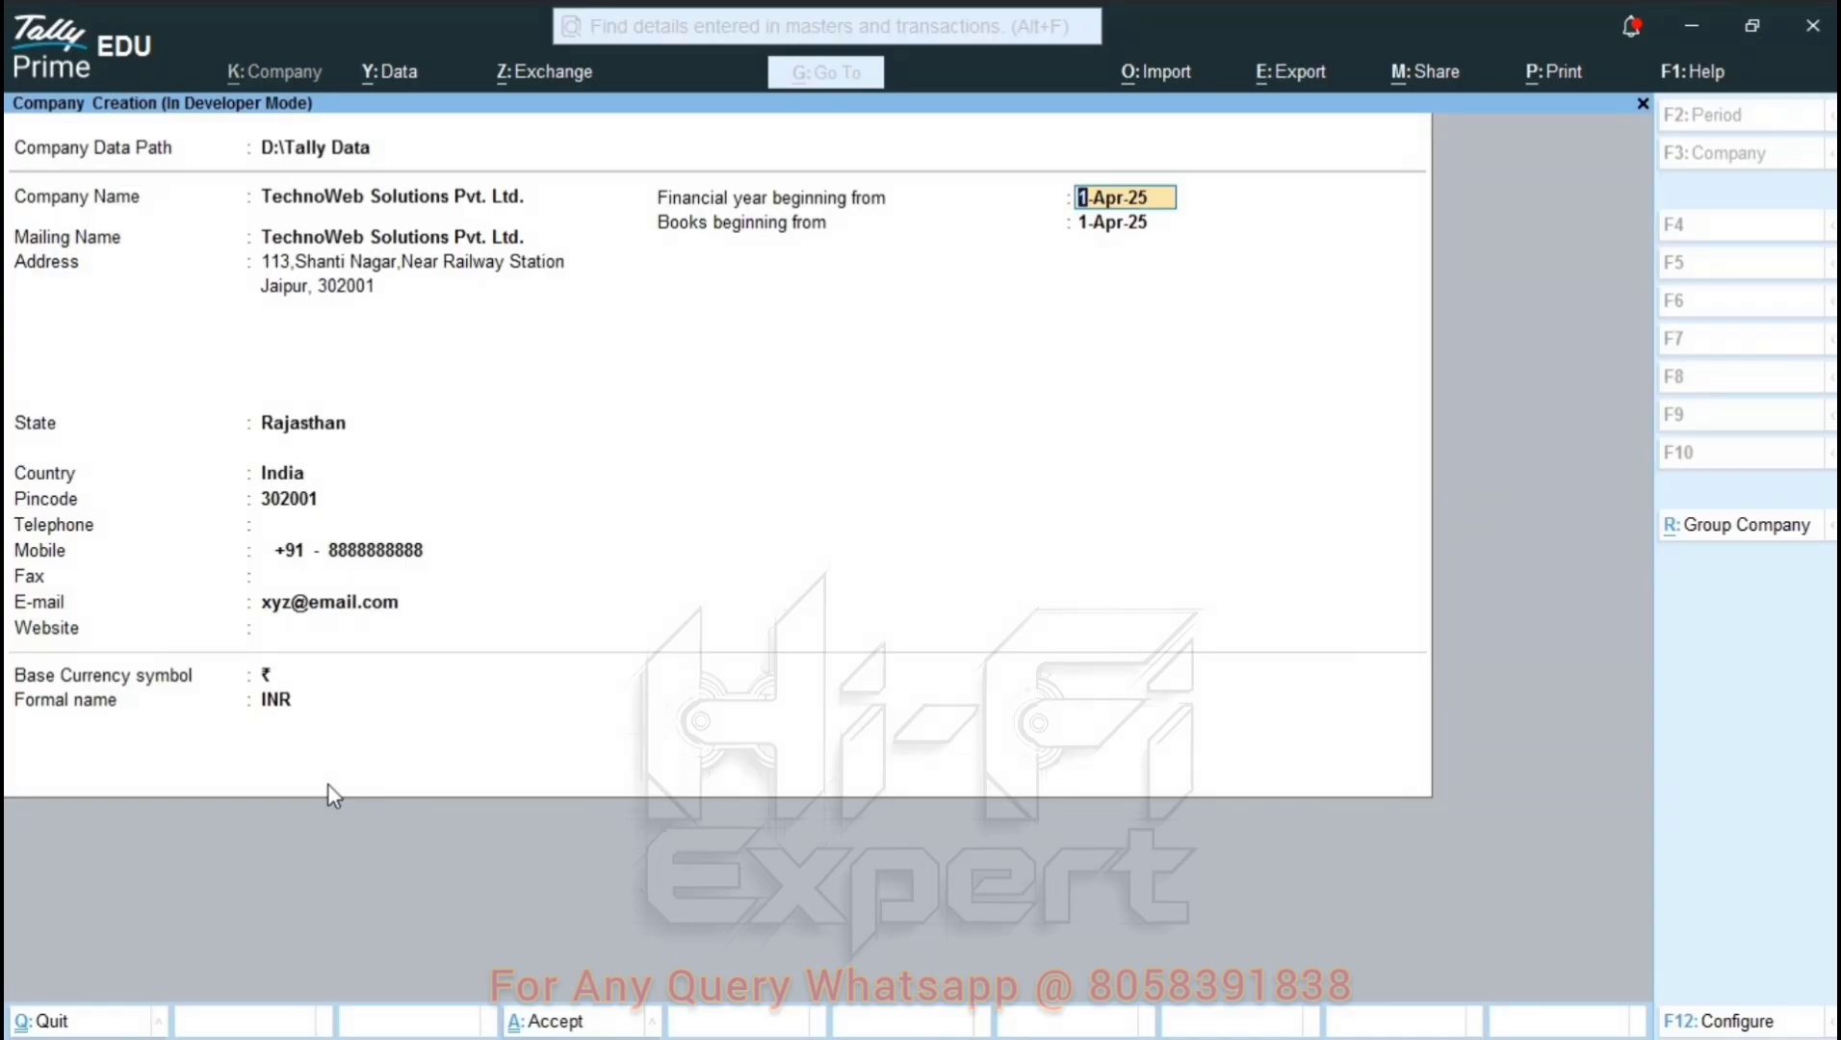
{"action": "key", "text": "Return"}
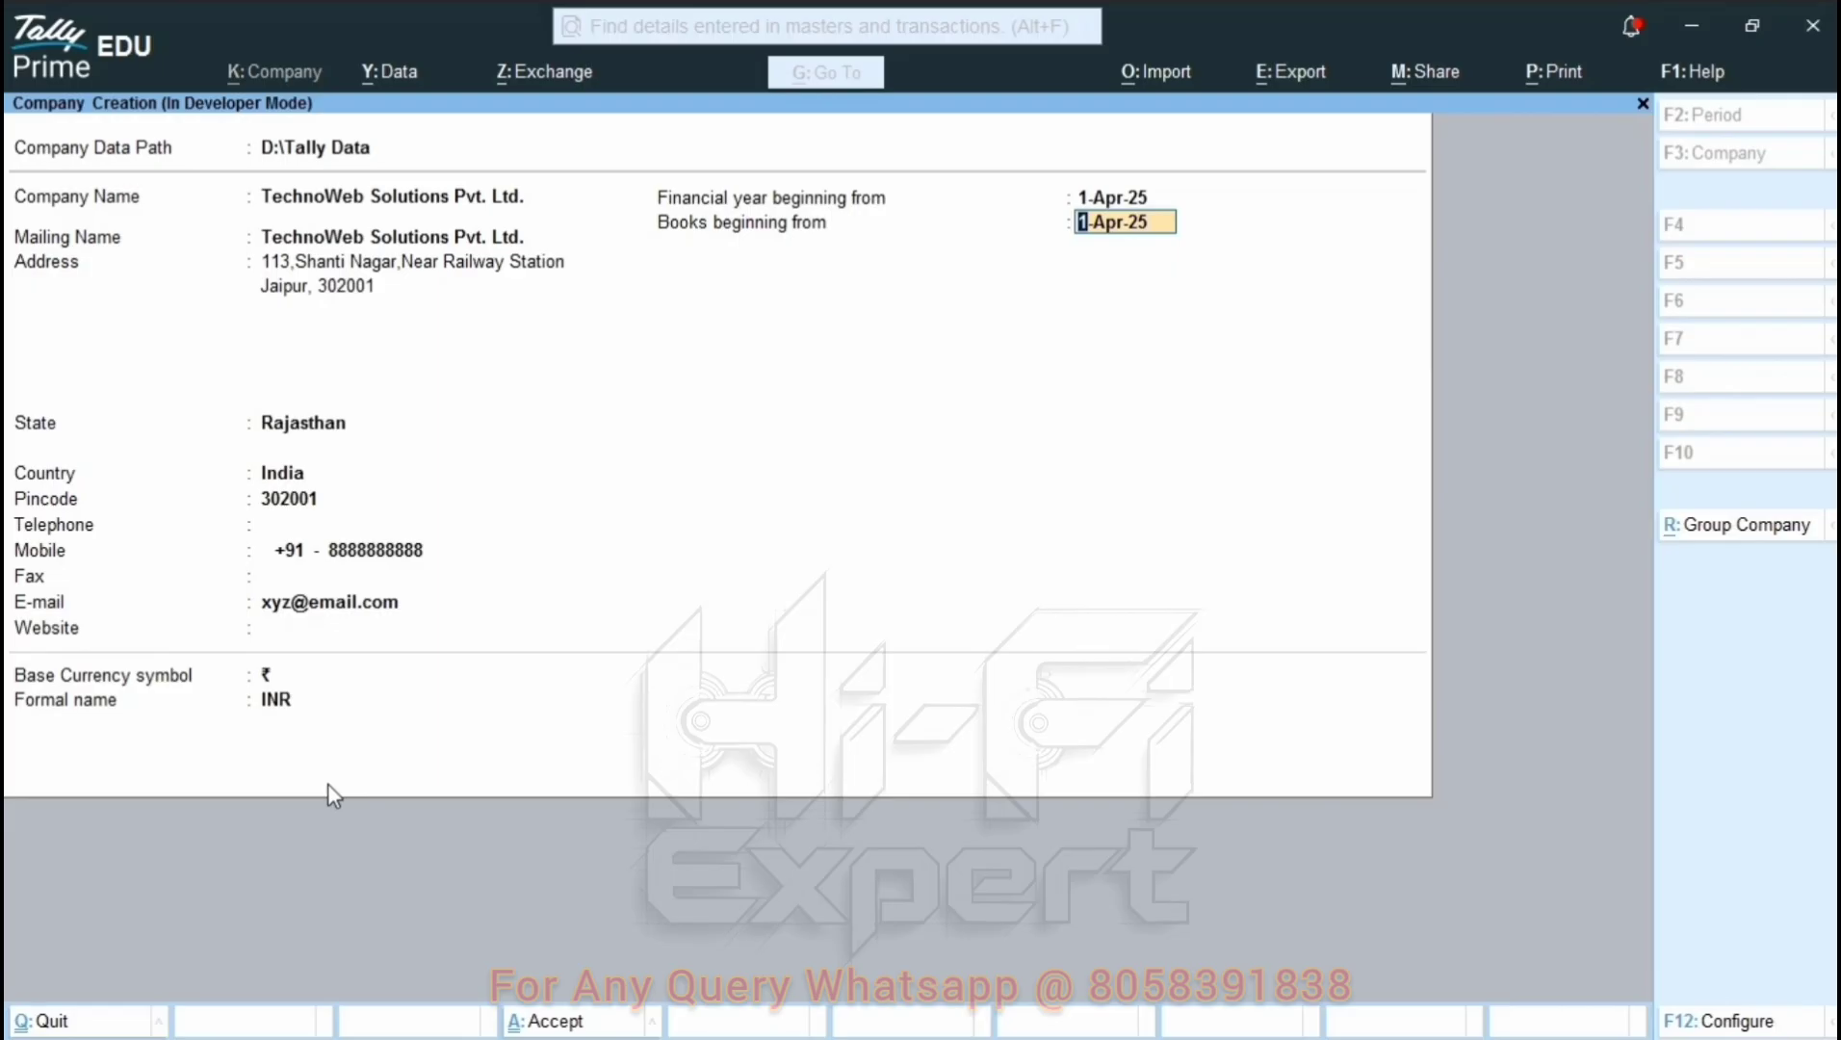
{"action": "key", "text": "Return"}
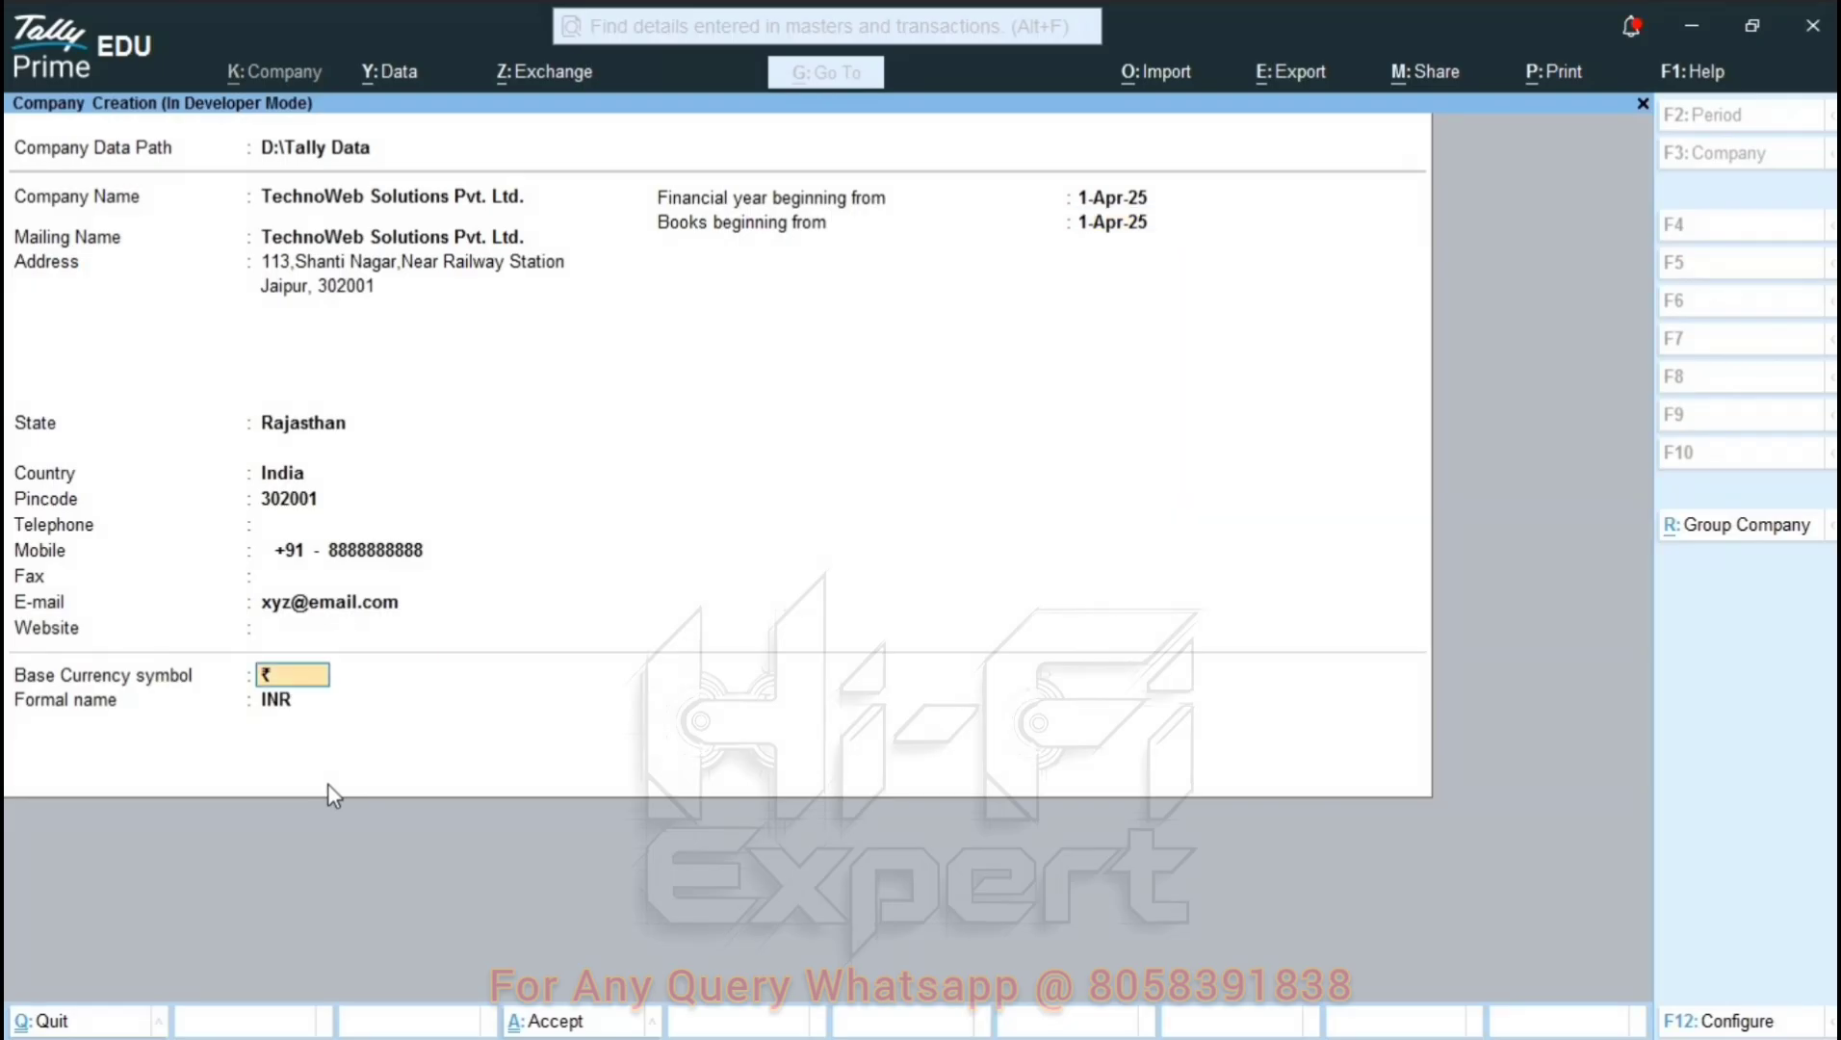
{"action": "key", "text": "Return"}
{"action": "key", "text": "Return"}
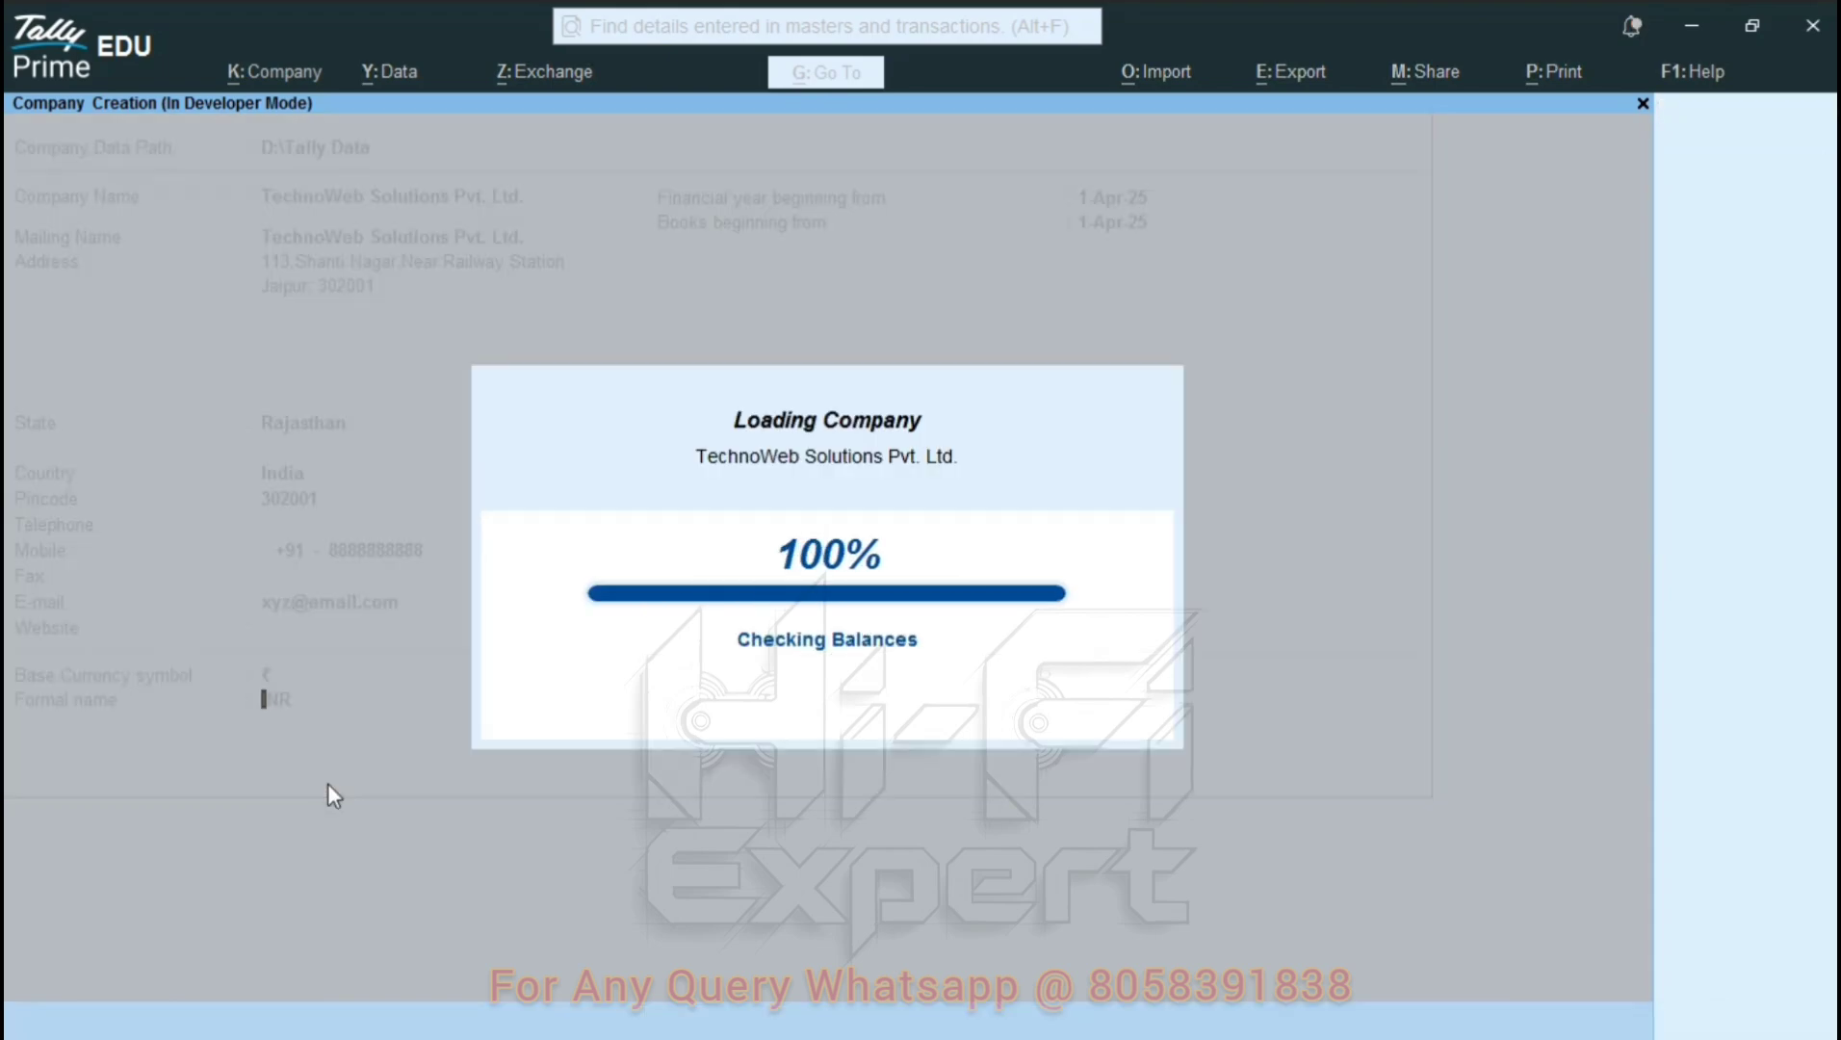
Set Show more features to Yes and enable GST for the company.
{"action": "key", "text": "Up"}
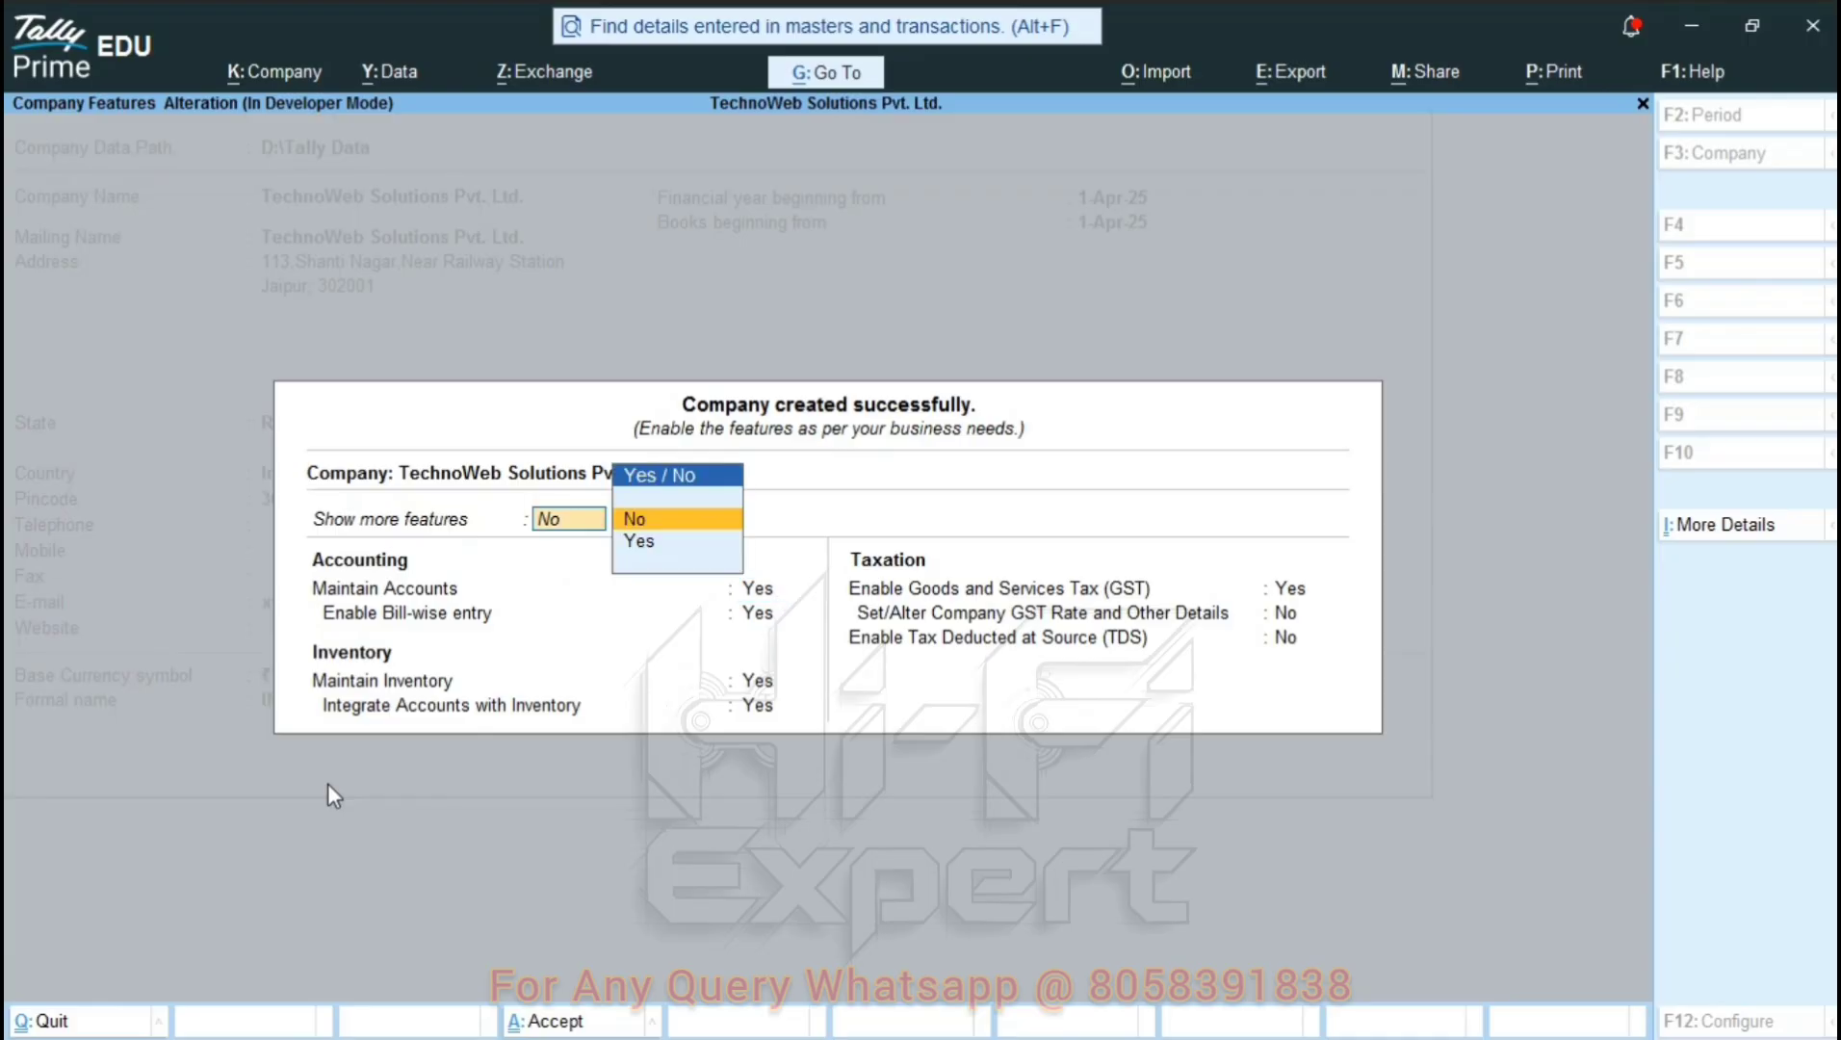
{"action": "key", "text": "Down"}
{"action": "key", "text": "Return"}
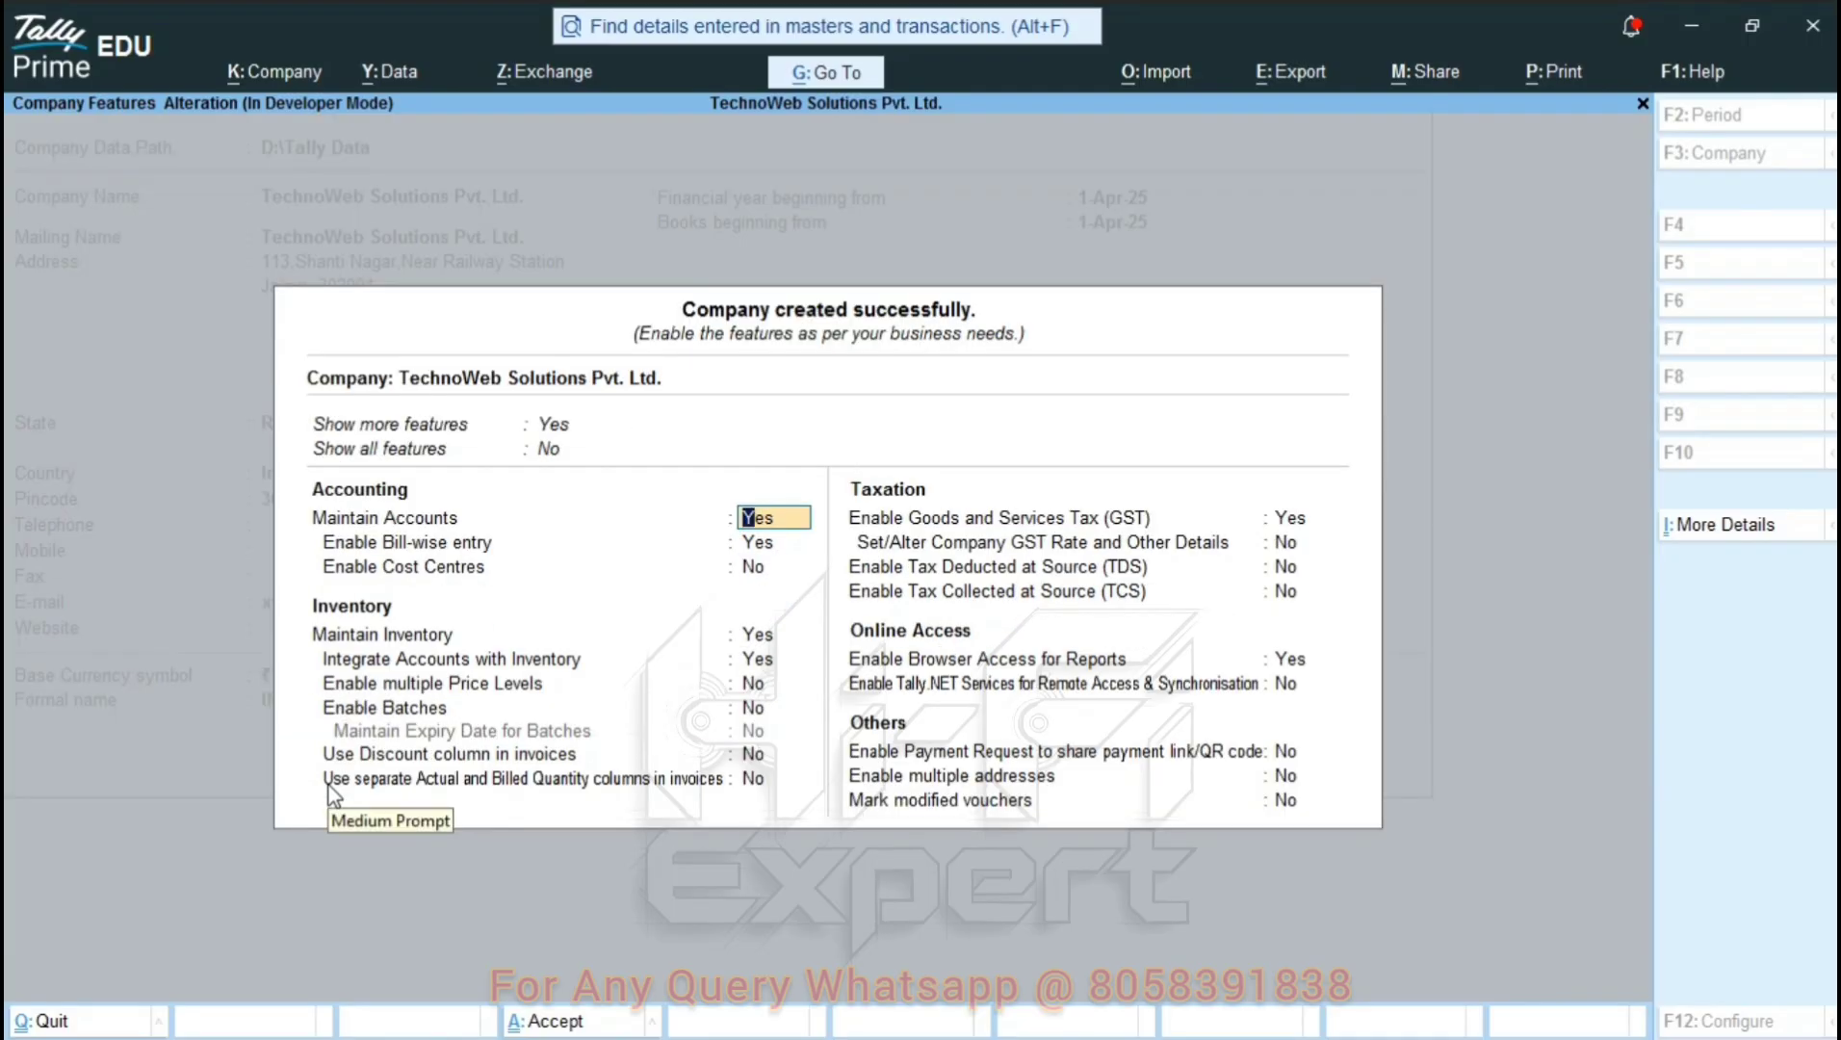
{"action": "left_click", "coordinate": [1294, 520]}
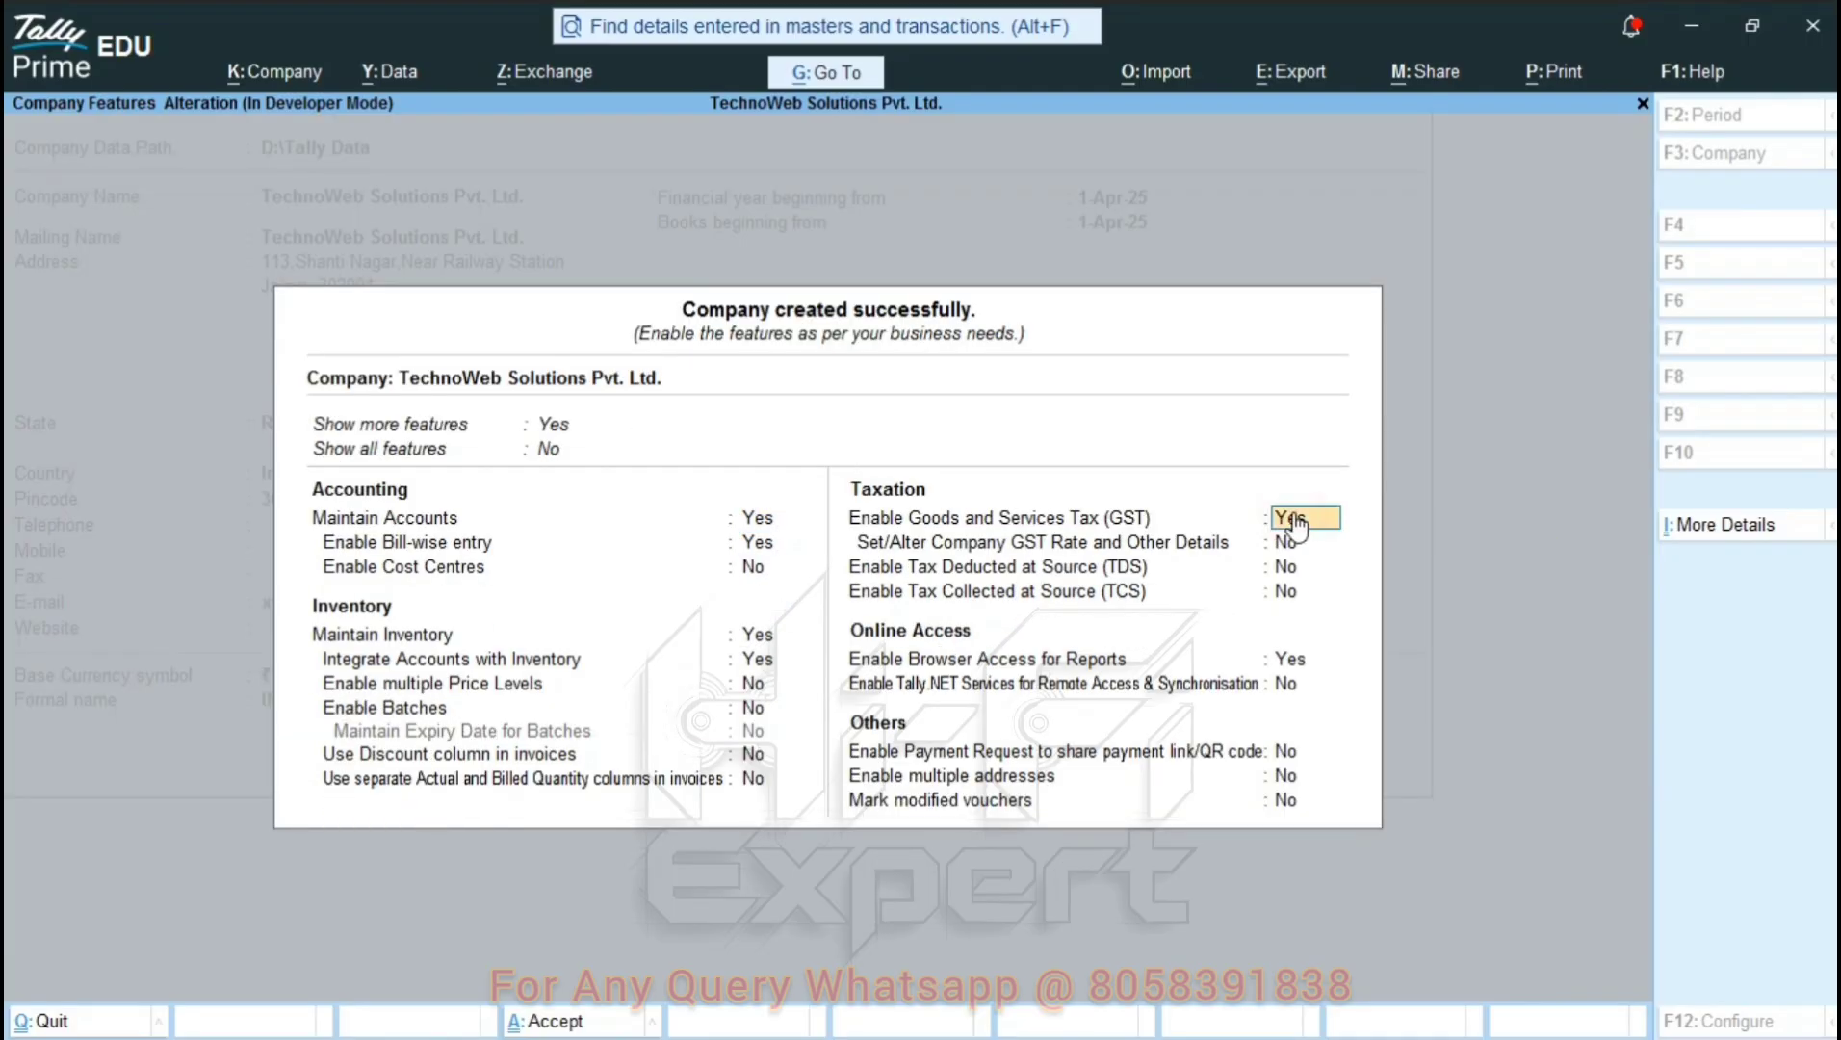
{"action": "left_click", "coordinate": [1294, 520]}
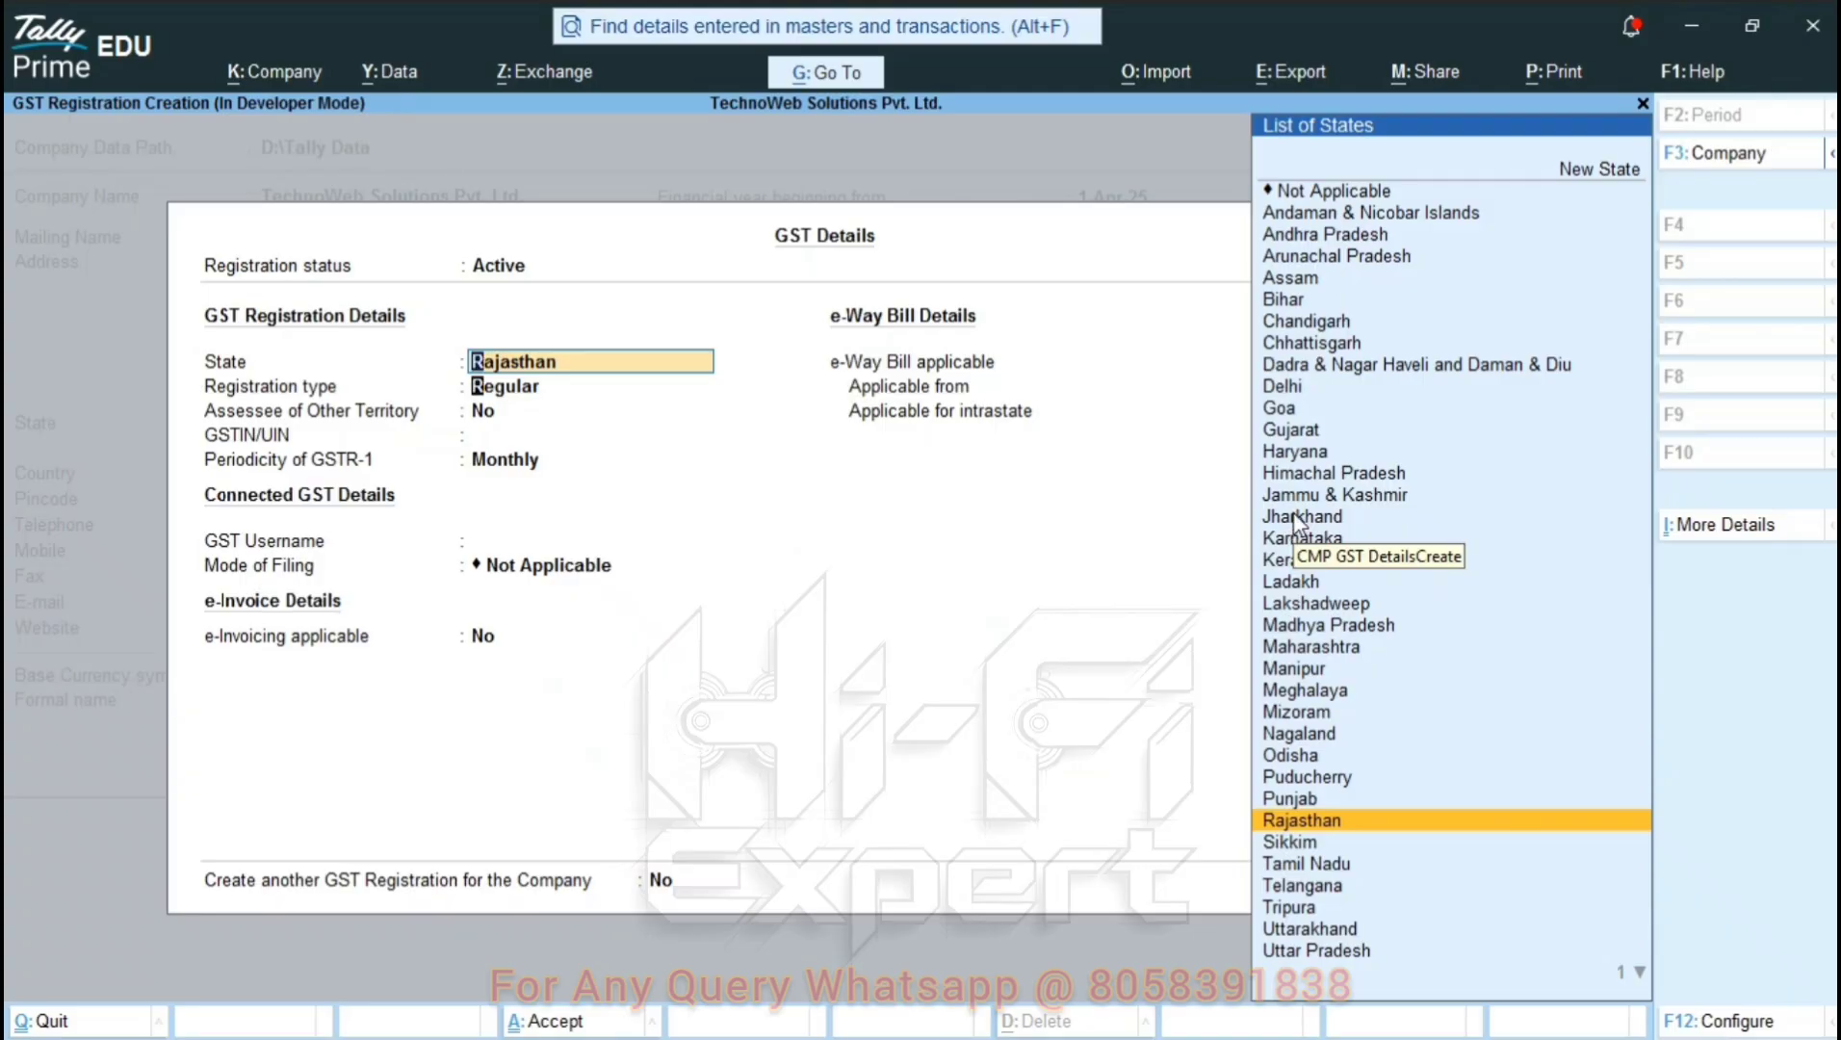
Register GST as Regular in Rajasthan with the company's GSTIN, monthly GSTR-1 and e-Way Bill.
{"action": "key", "text": "Return"}
{"action": "key", "text": "Return"}
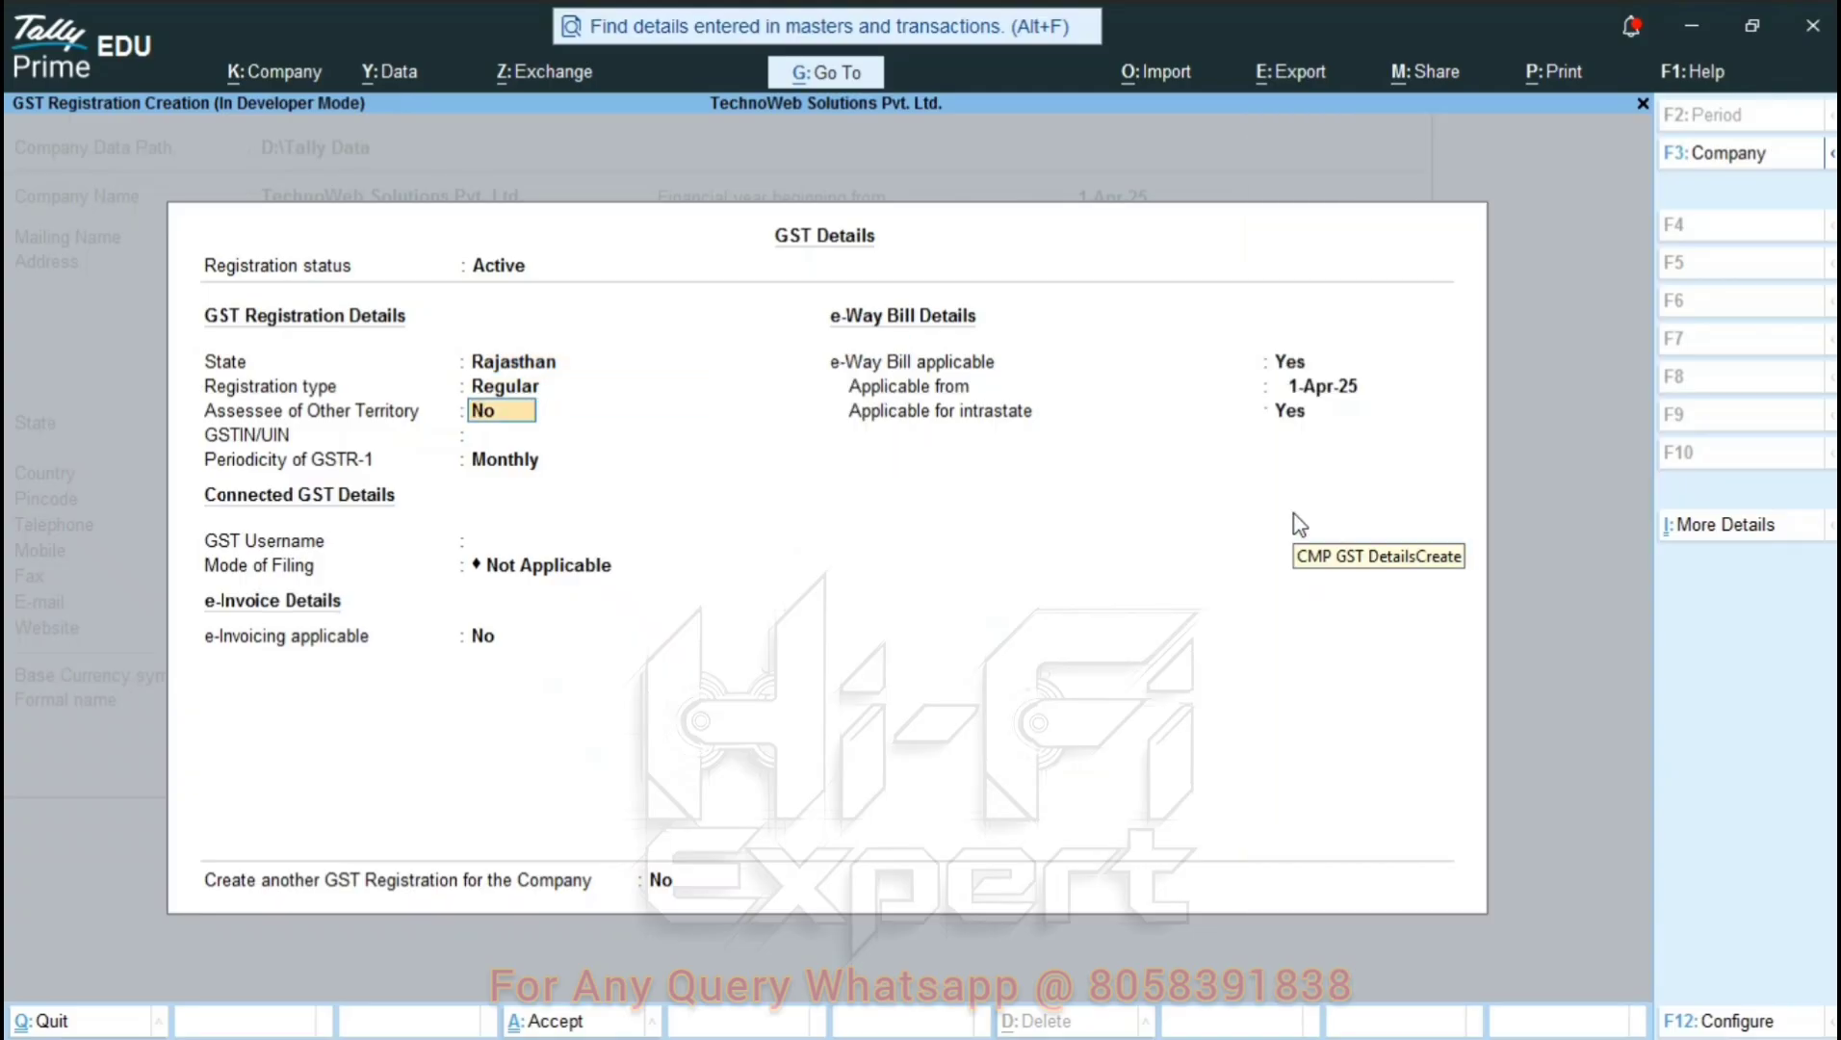
{"action": "key", "text": "Return"}
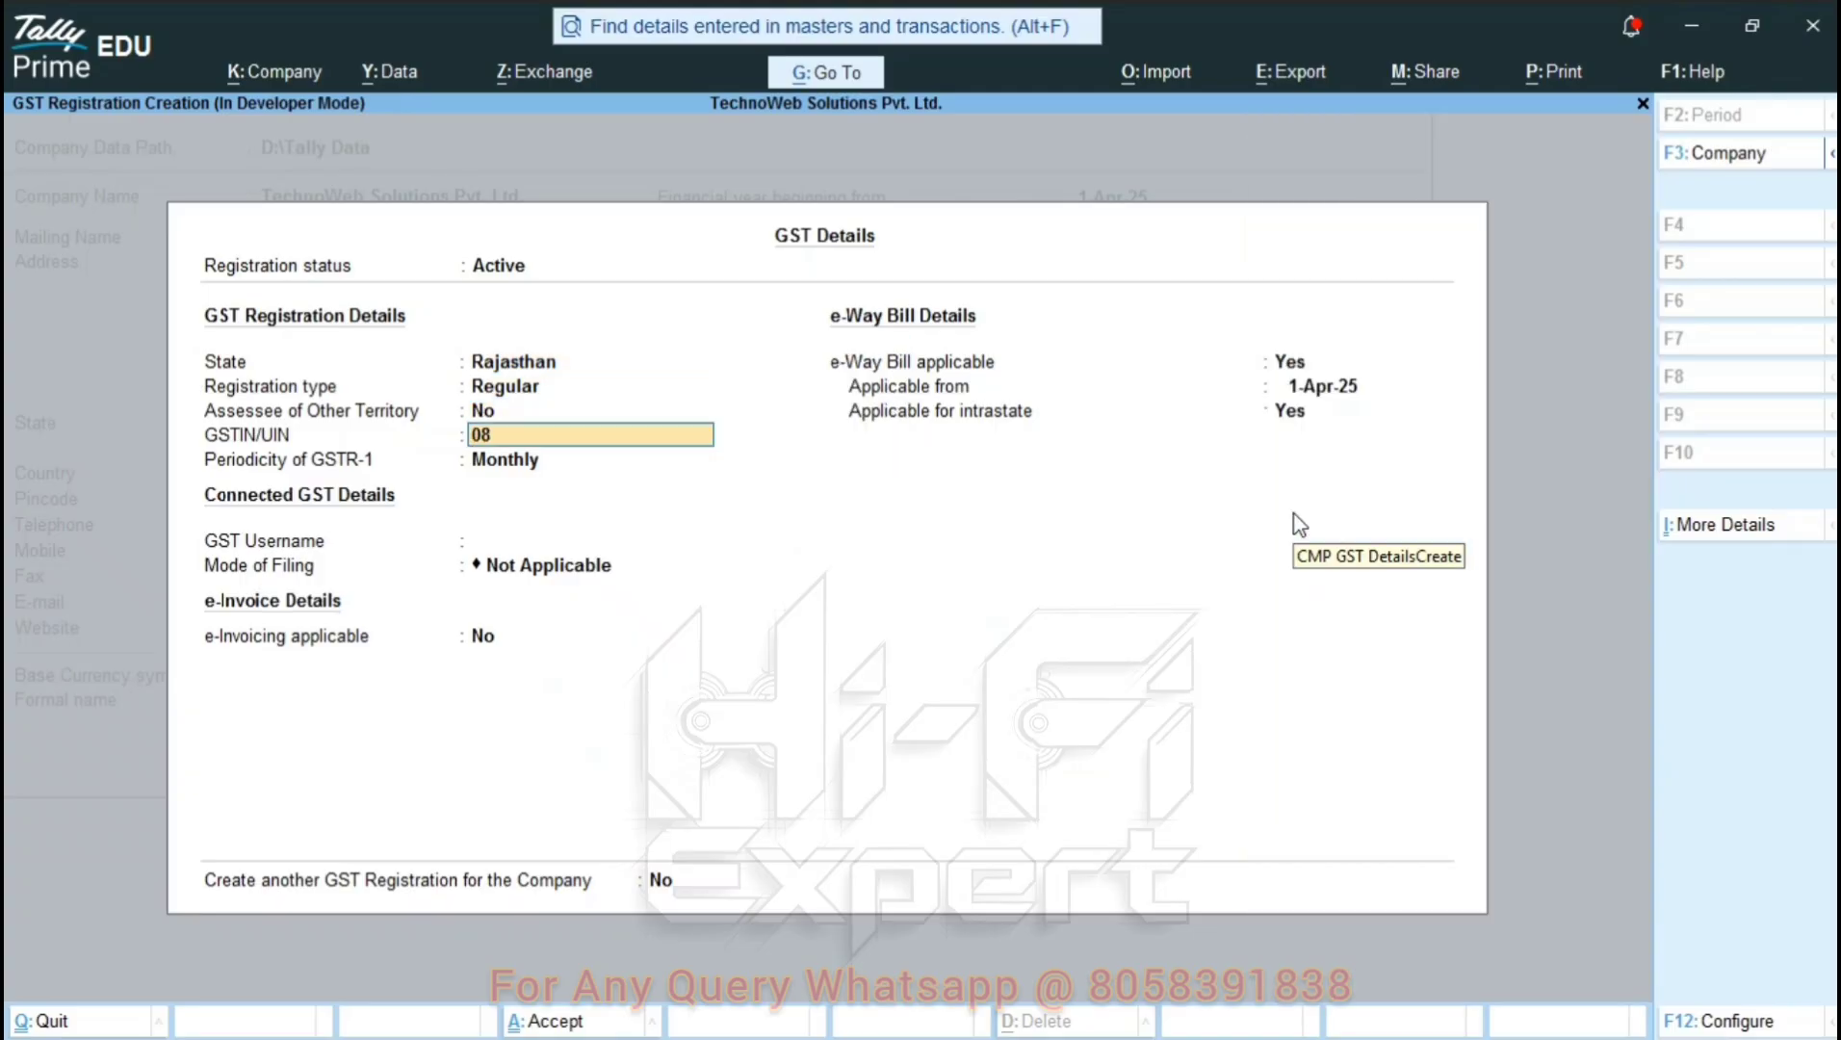
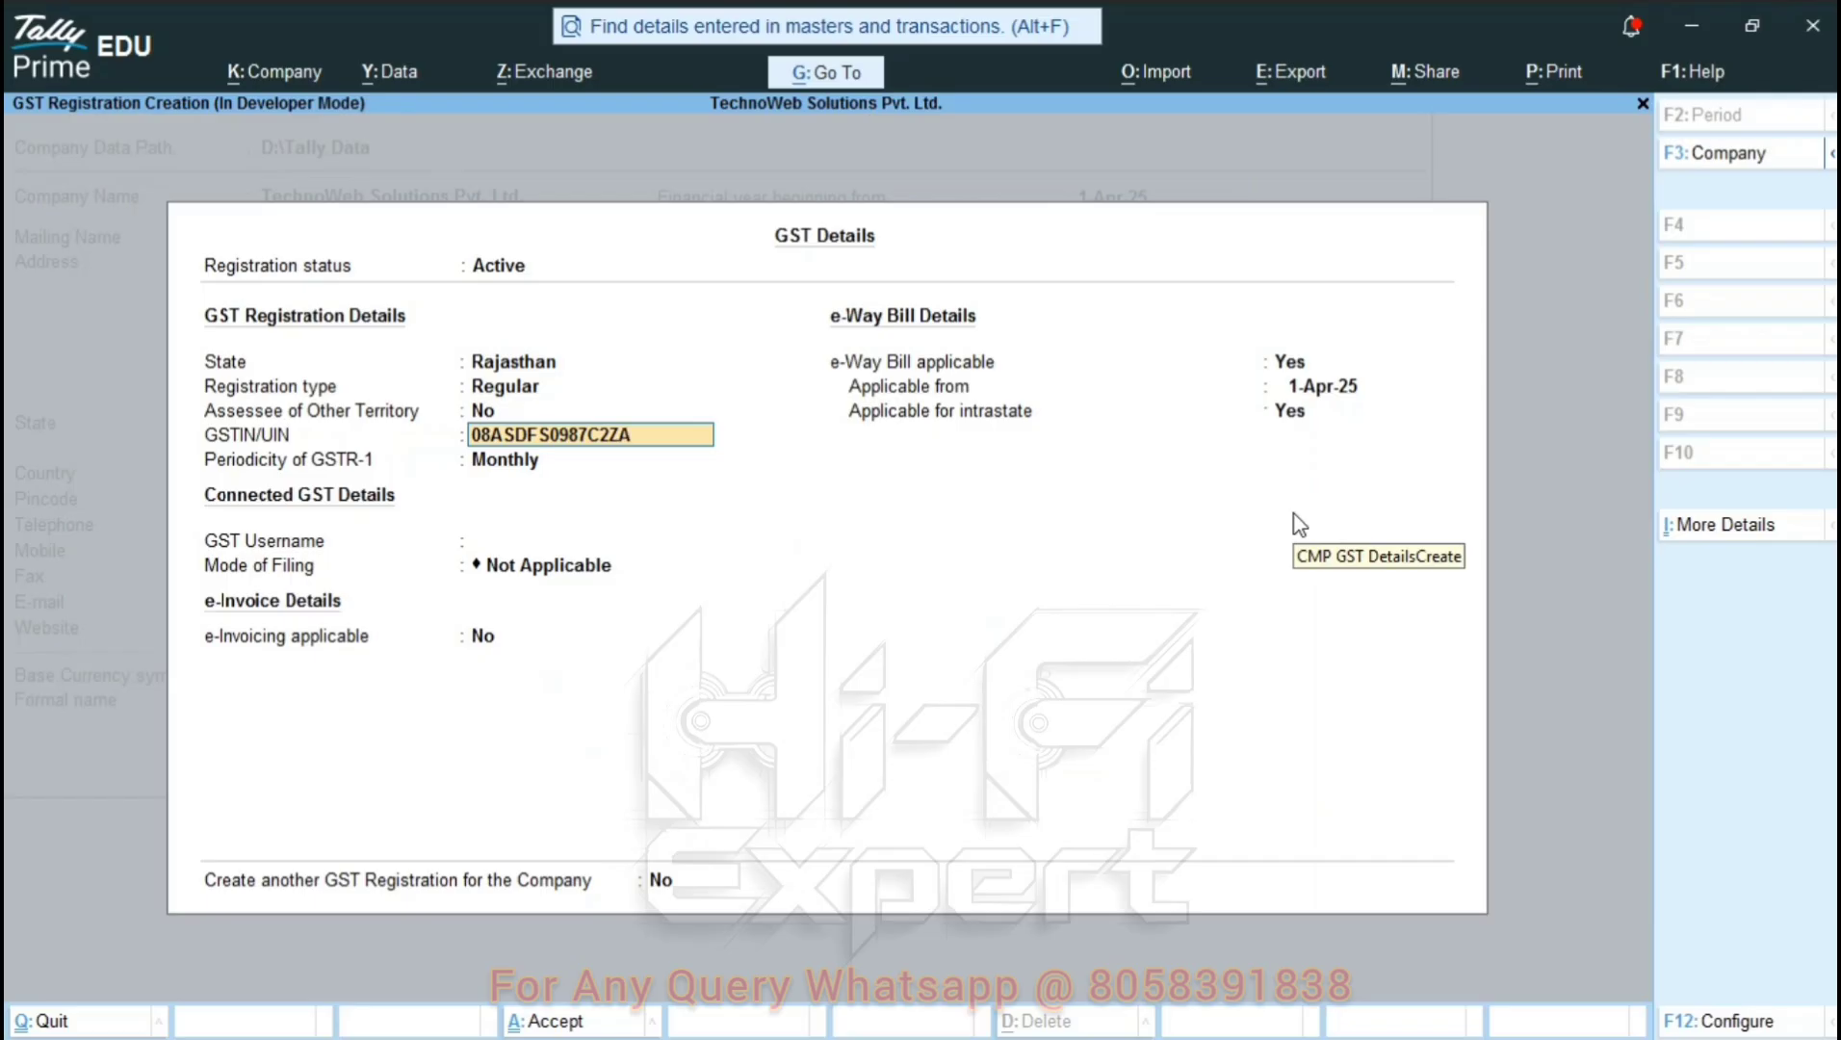
{"action": "key", "text": "Return"}
{"action": "key", "text": "Return"}
{"action": "key", "text": "Return"}
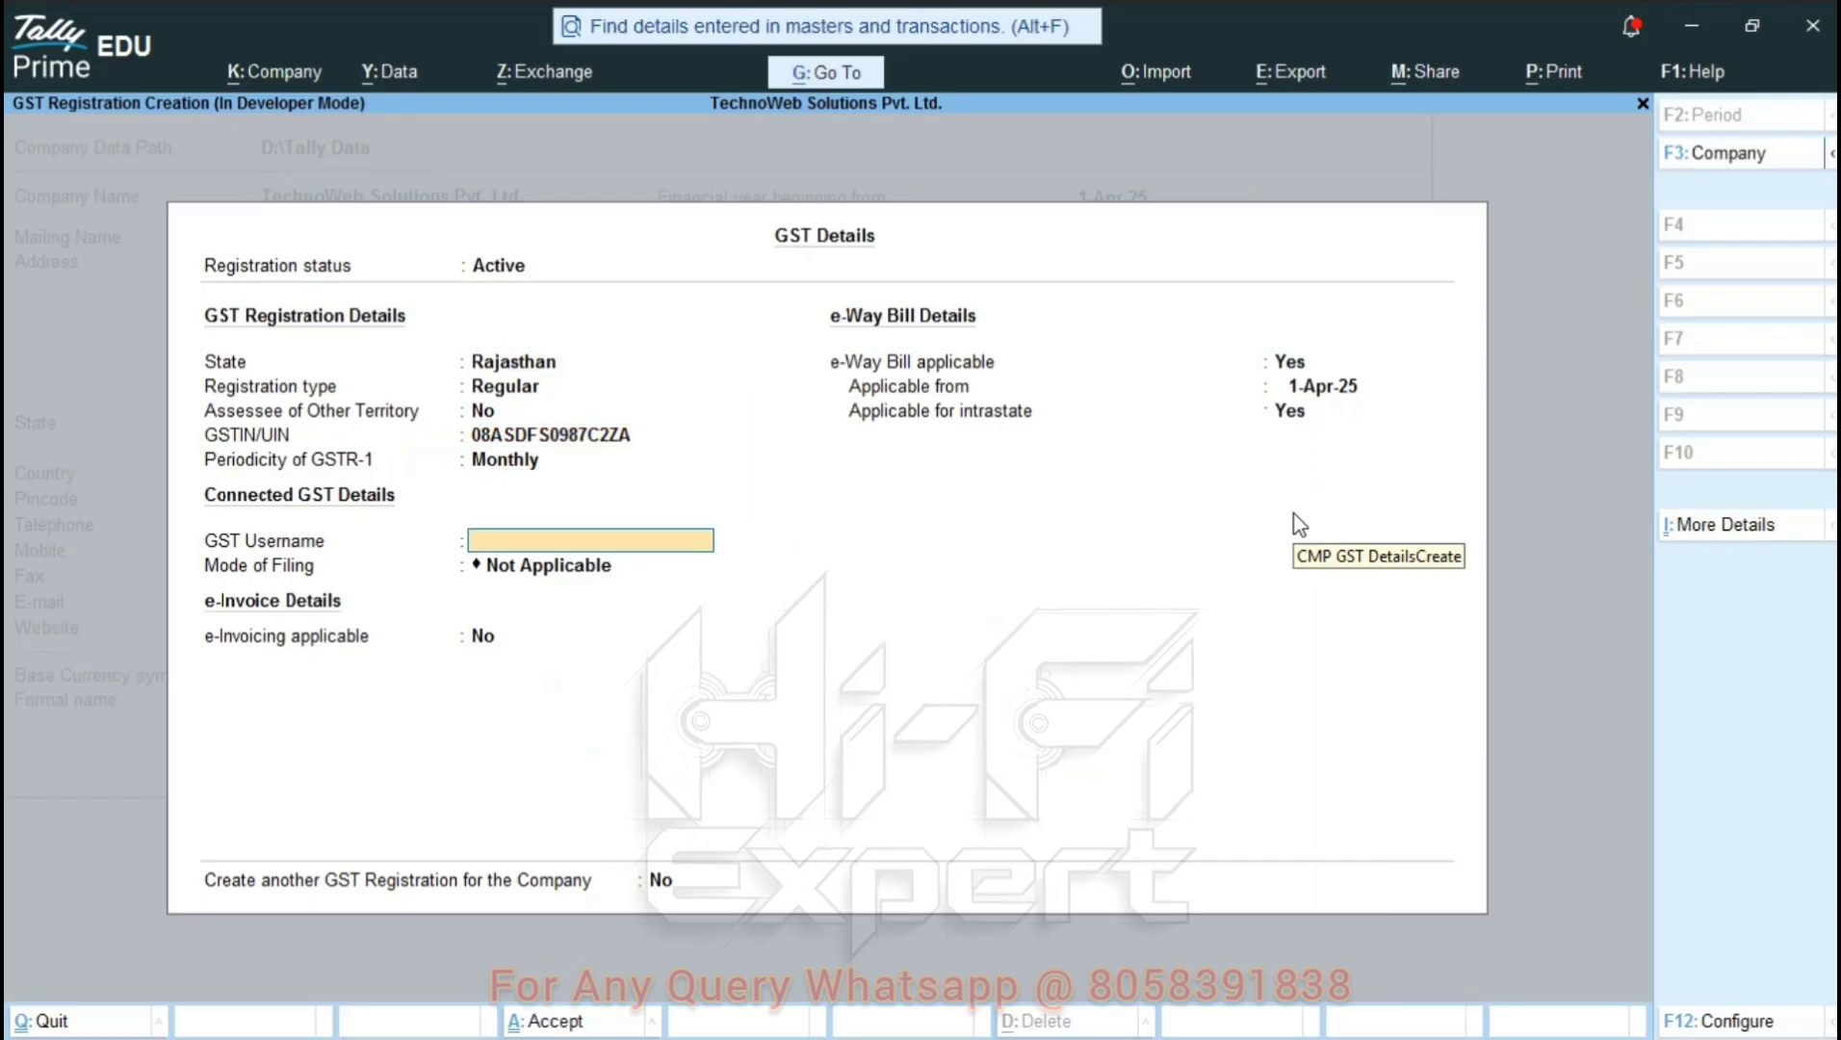
{"action": "key", "text": "Return"}
{"action": "key", "text": "Return"}
{"action": "key", "text": "Return"}
{"action": "key", "text": "Return"}
{"action": "key", "text": "Return"}
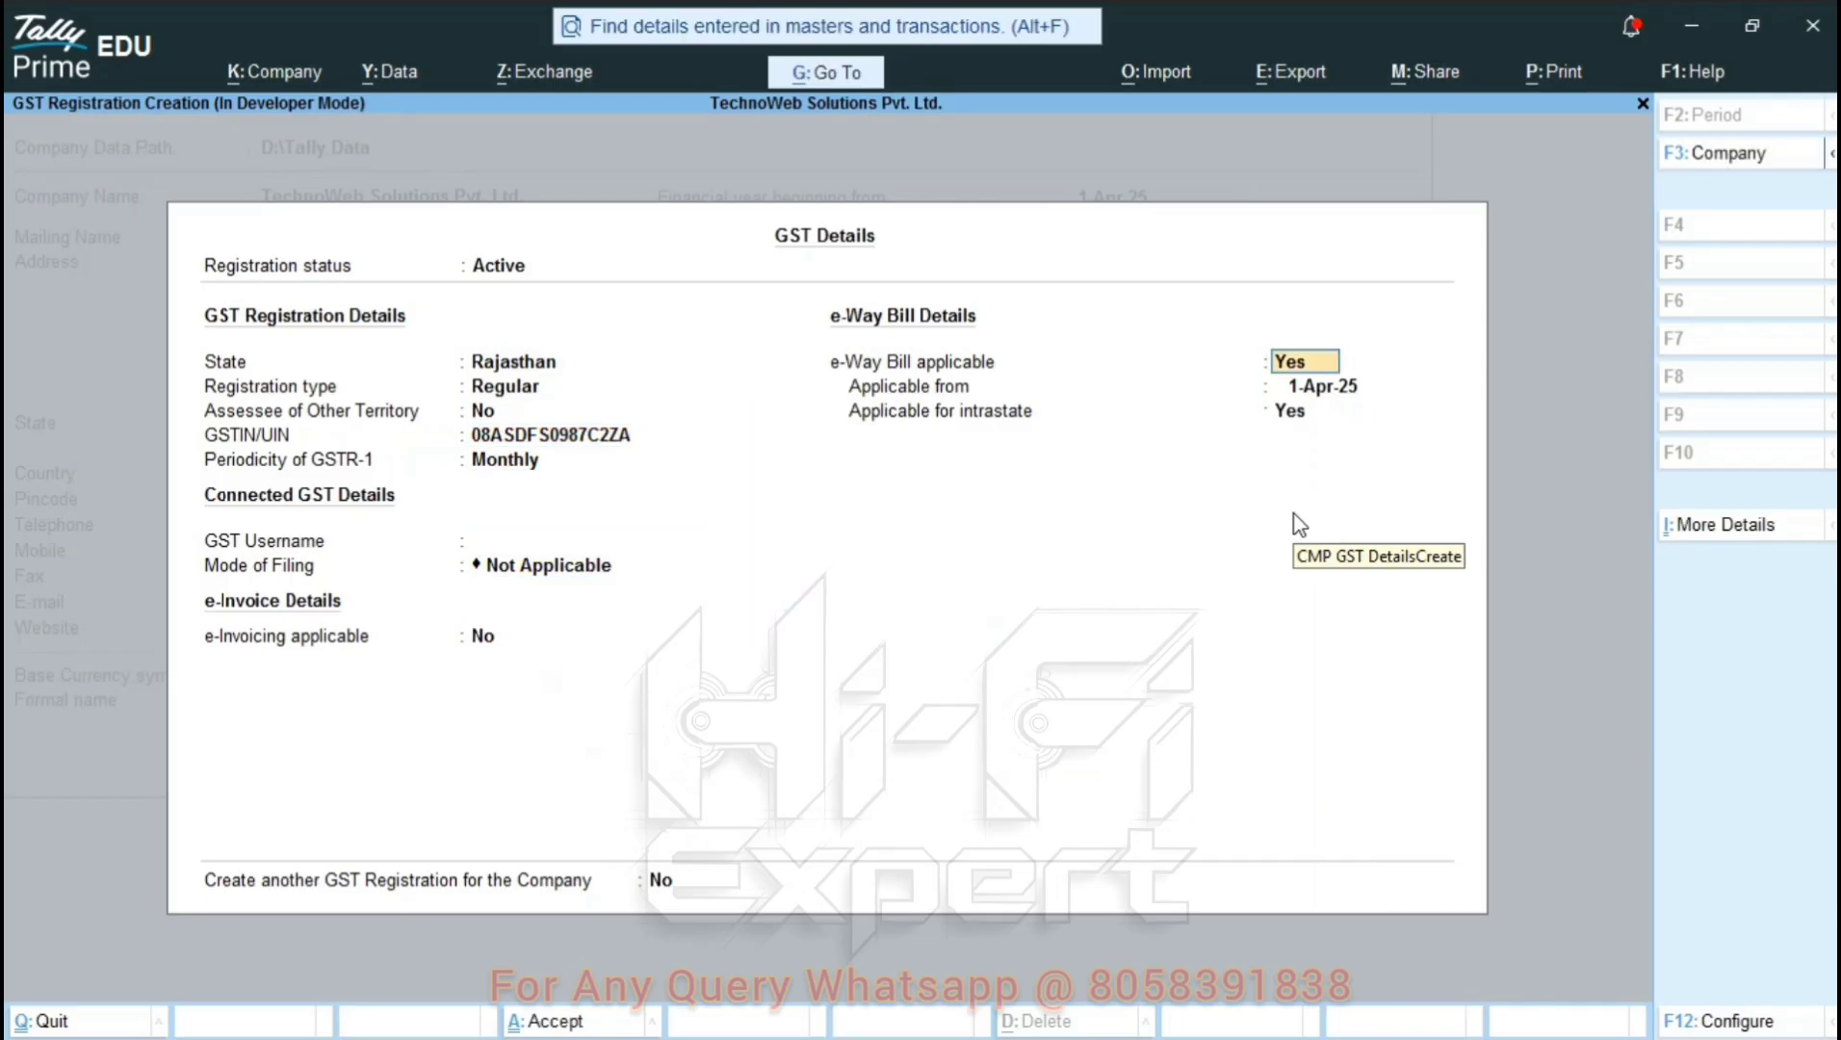
{"action": "key", "text": "Return"}
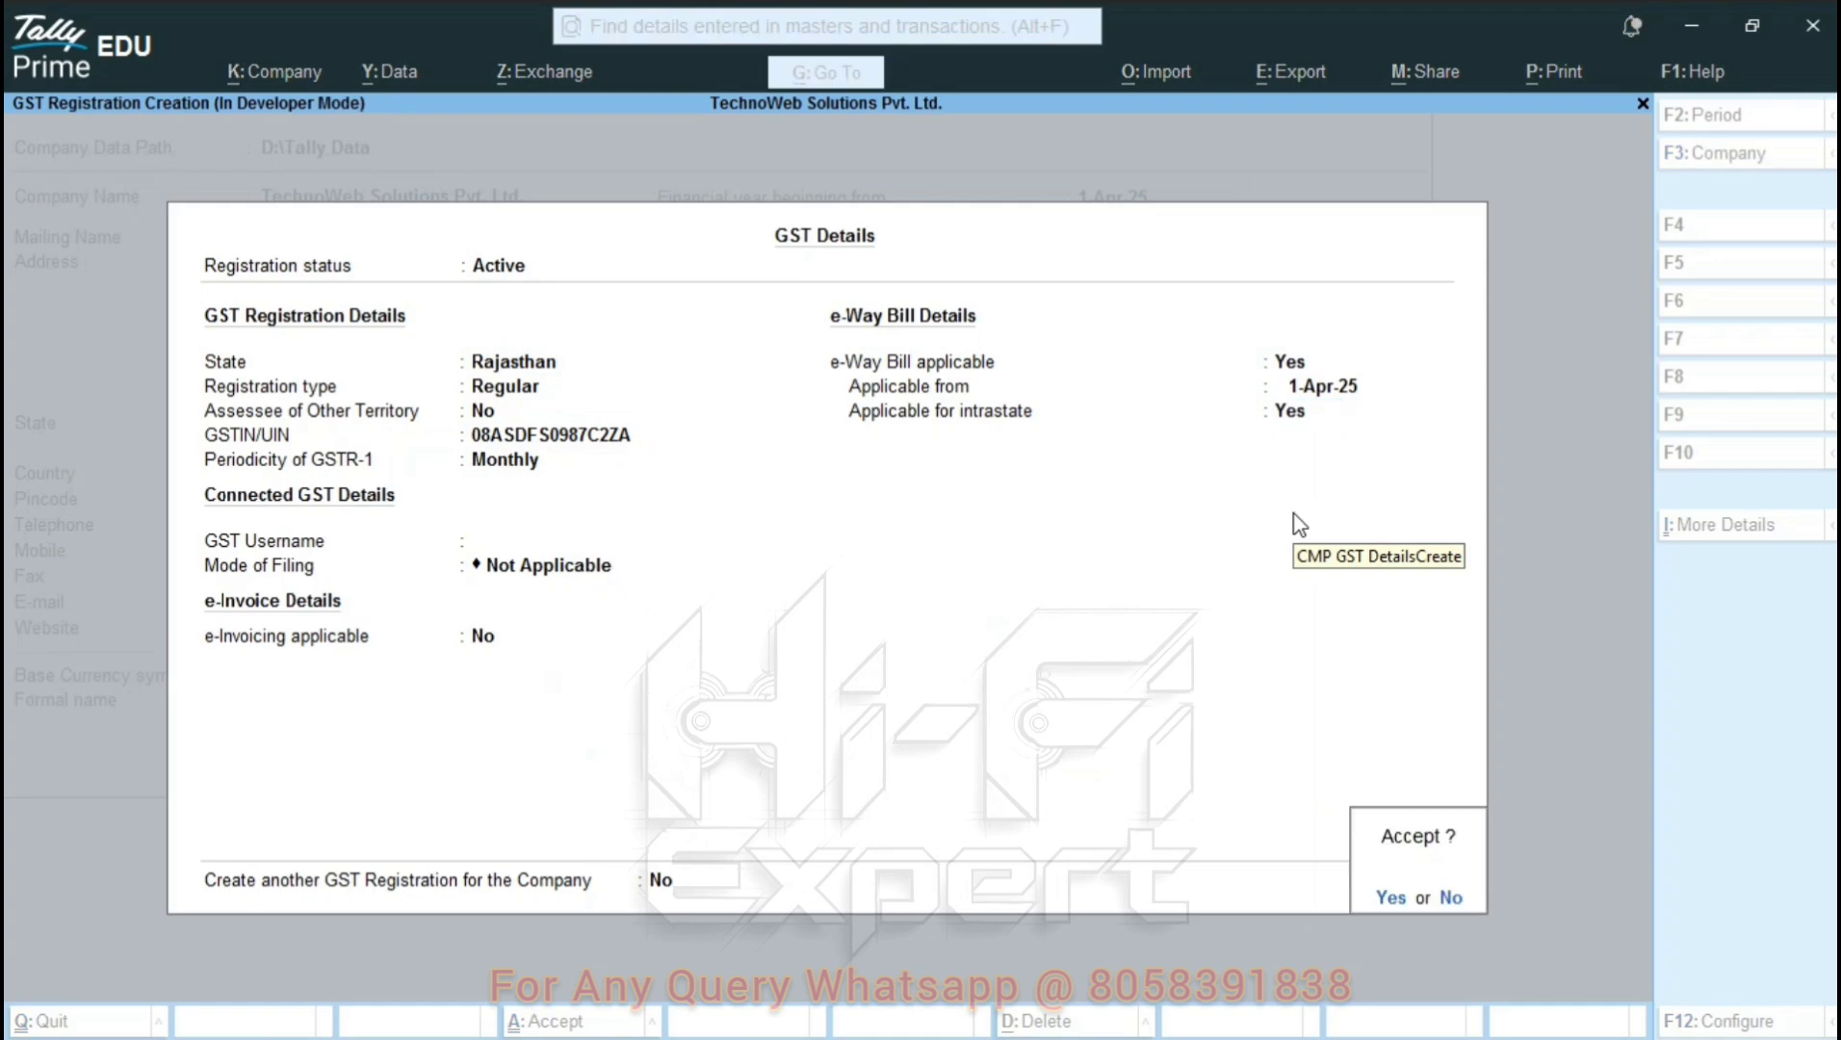
{"action": "key", "text": "Return"}
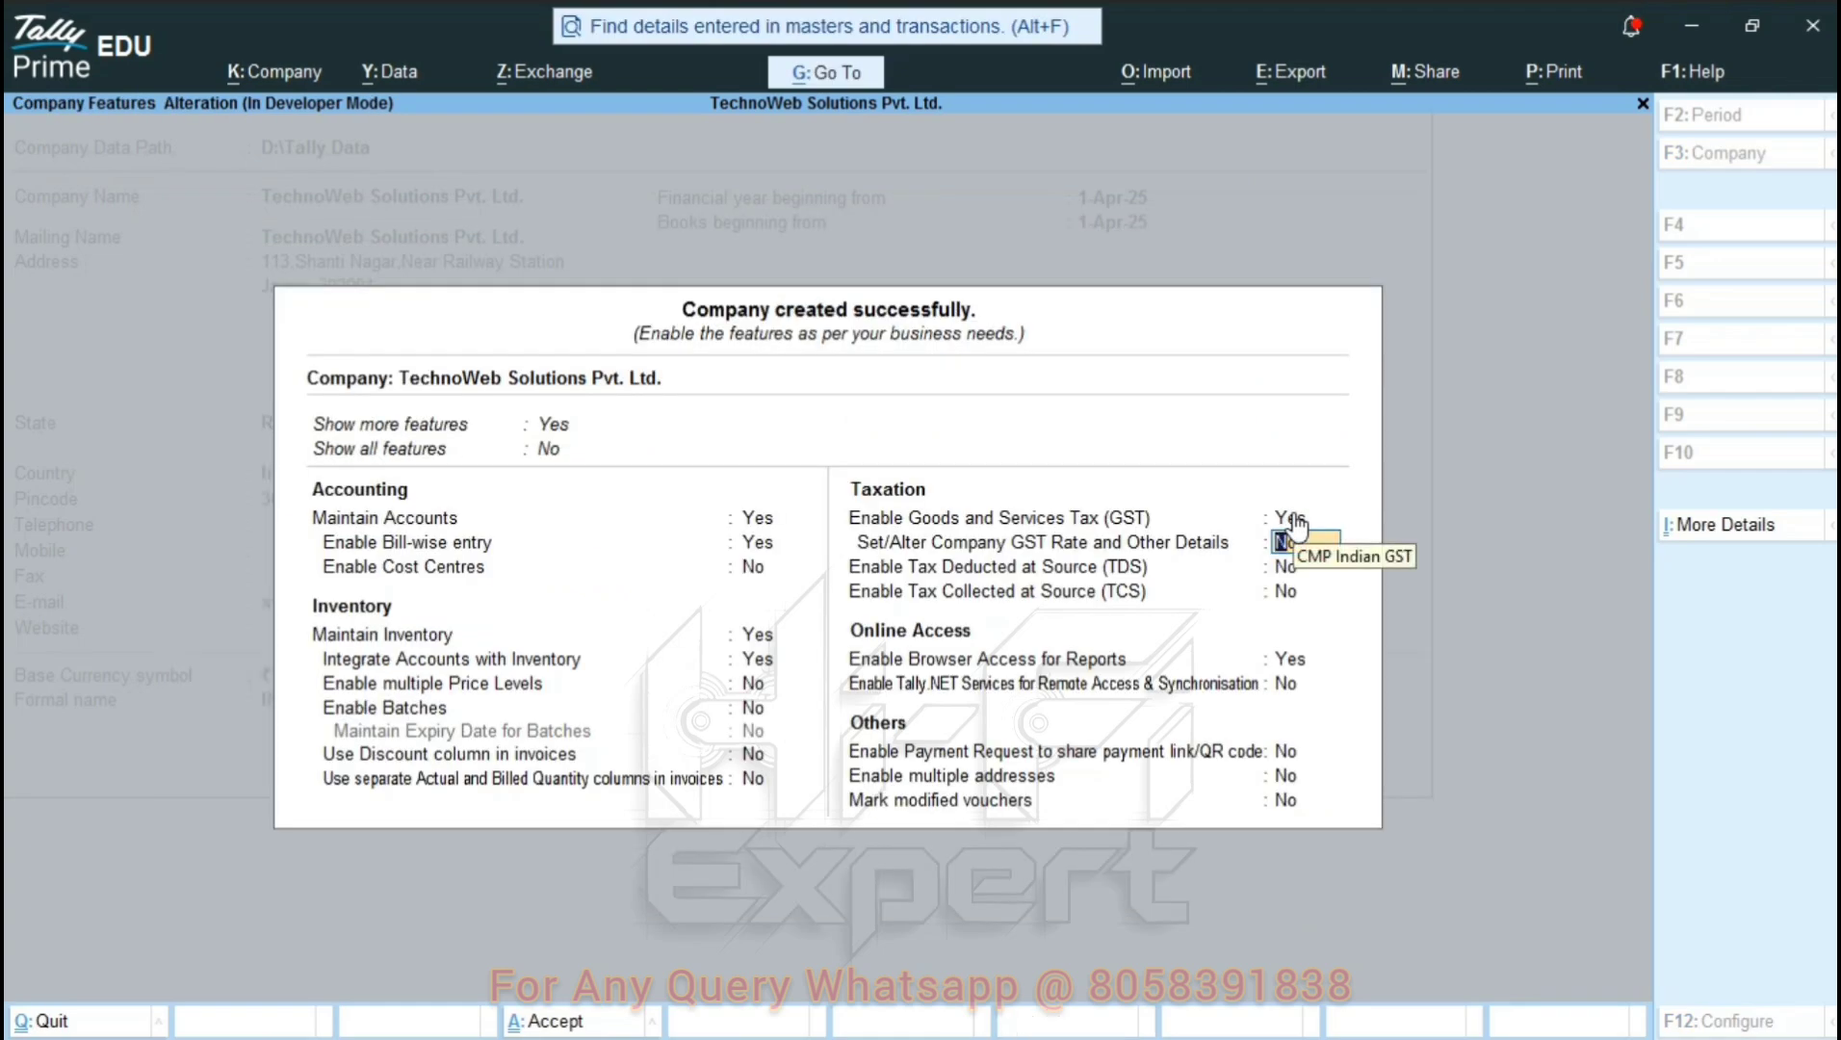
Save the new company setup and stay on the Gateway of Tally.
{"action": "key", "text": "ctrl+a"}
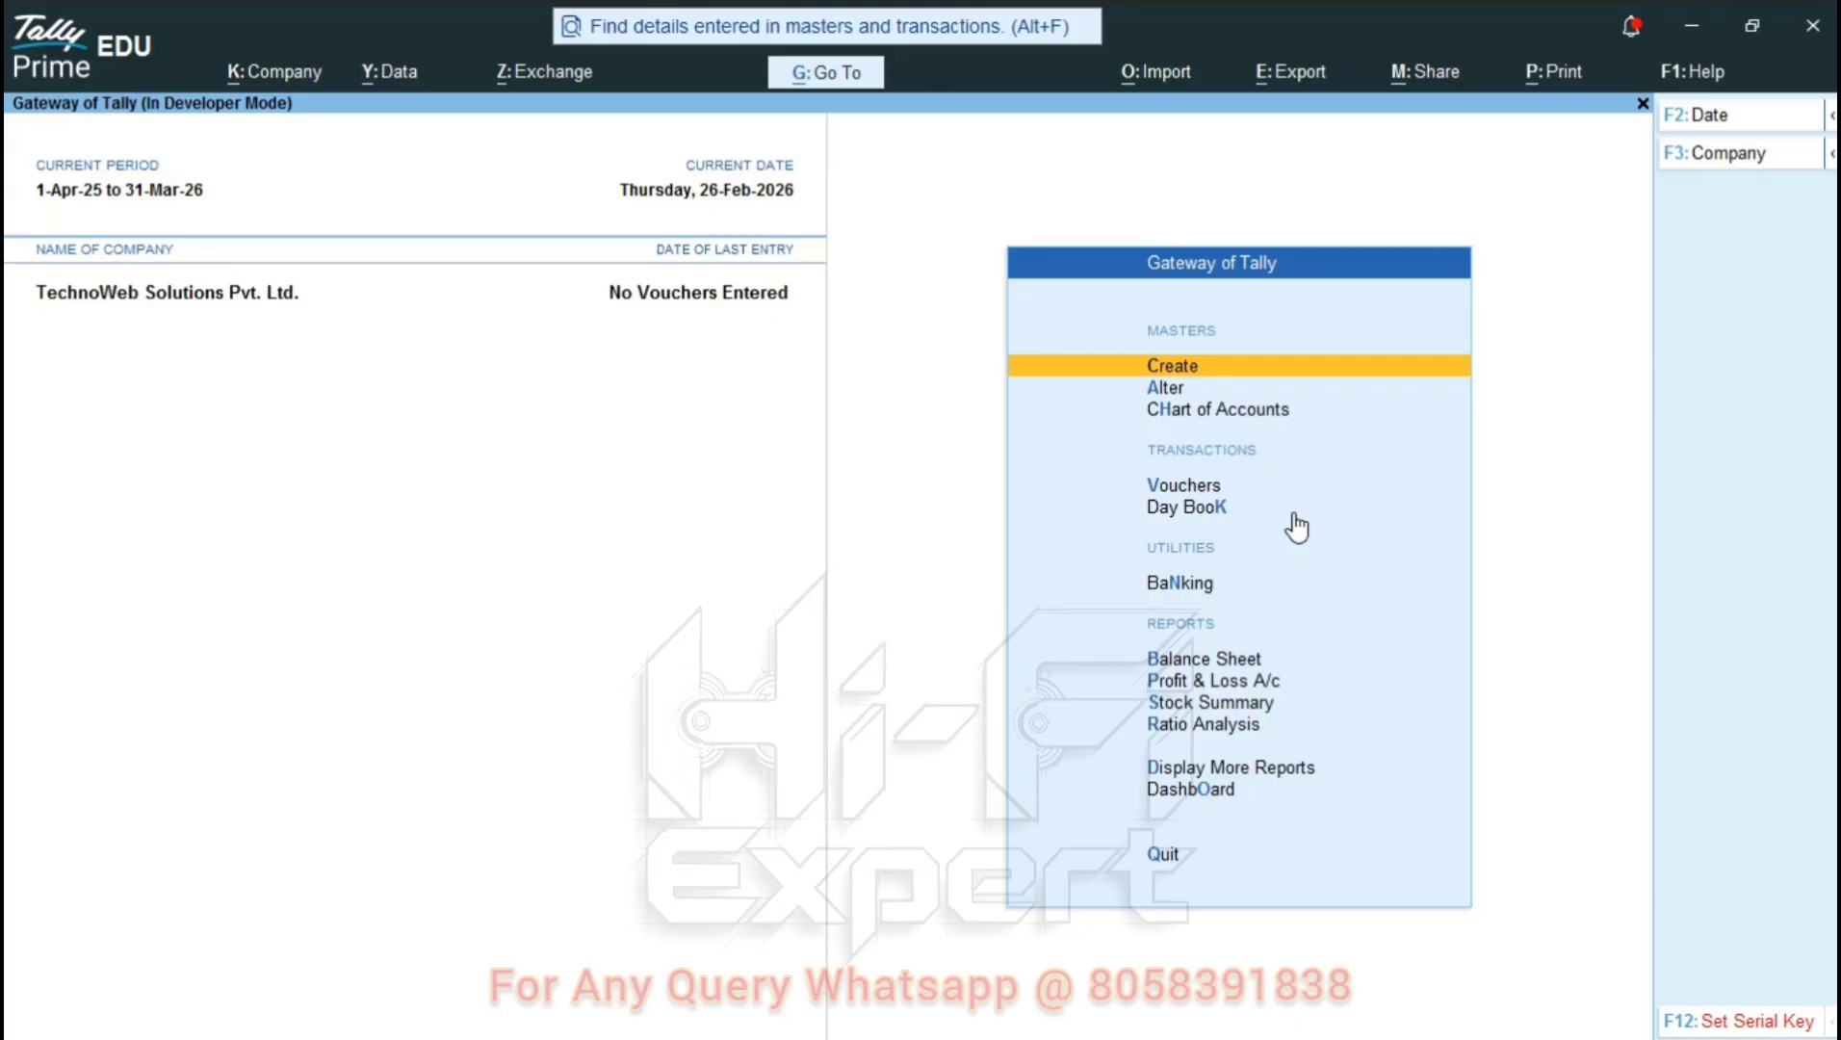
{"action": "key", "text": "F2"}
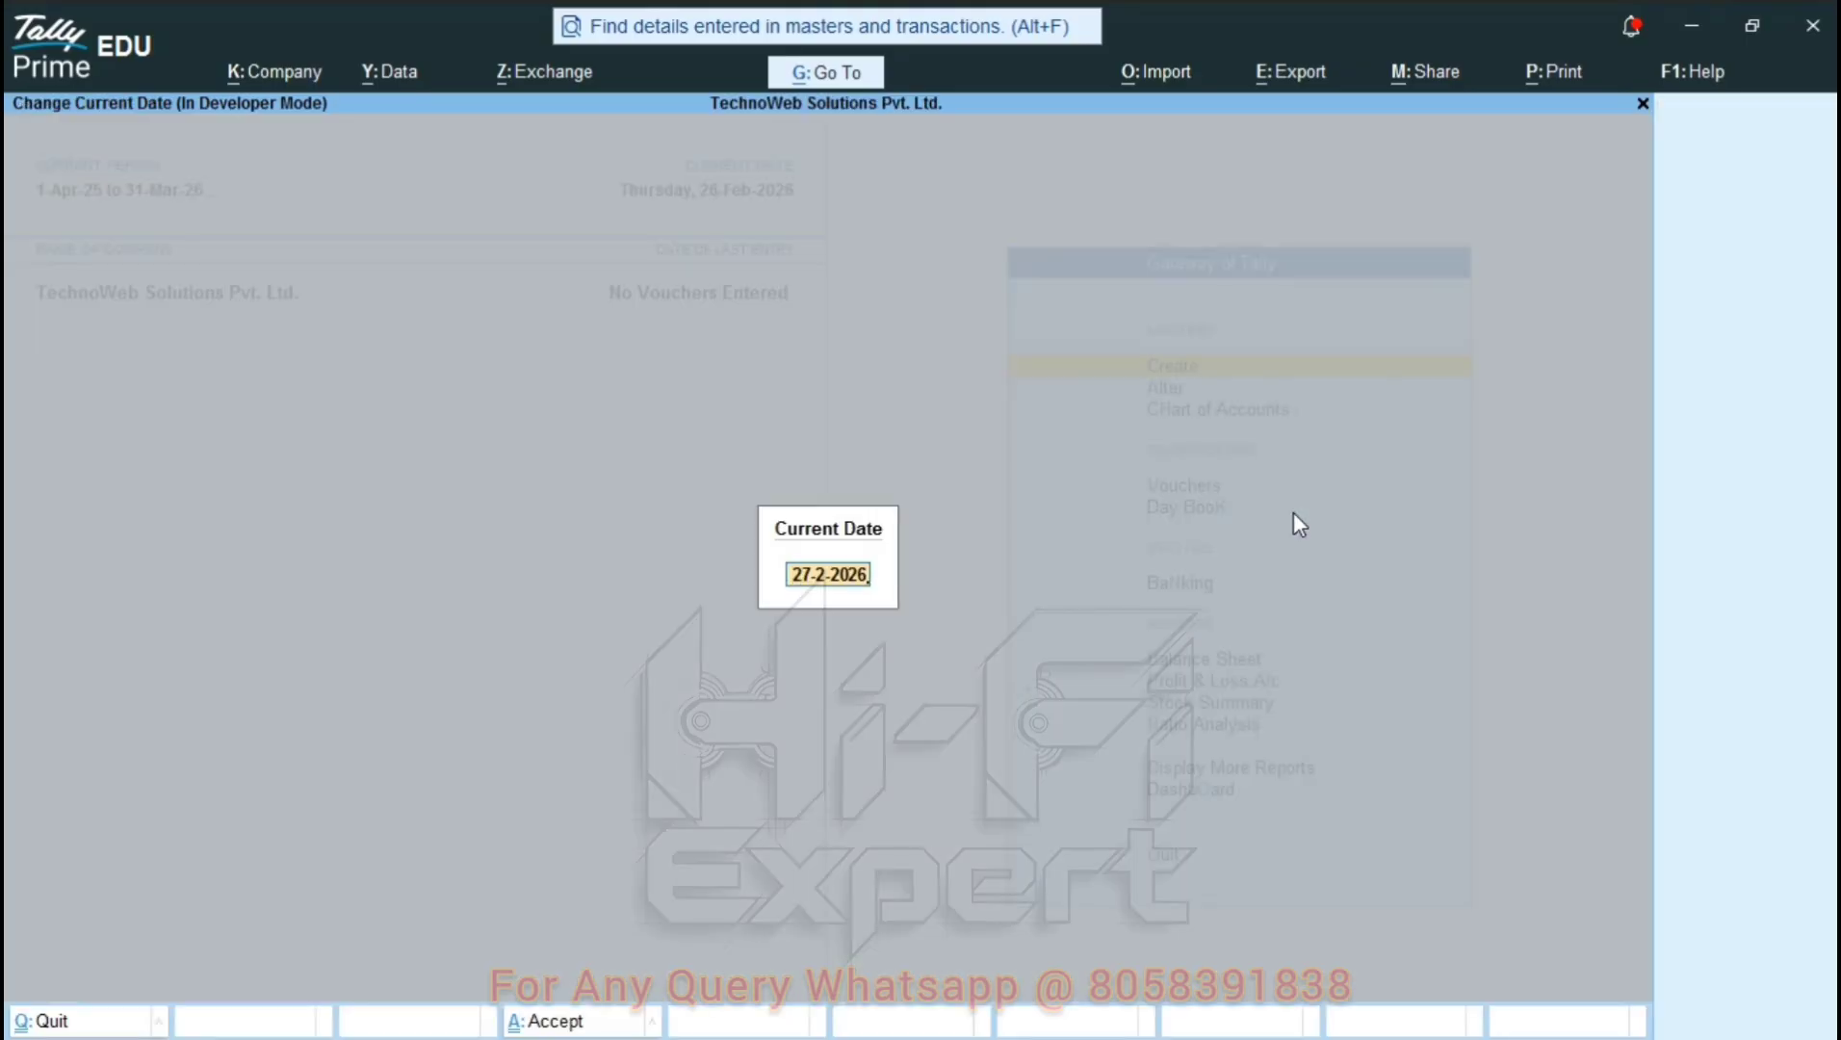
{"action": "key", "text": "Escape"}
{"action": "key", "text": "Escape"}
{"action": "key", "text": "n"}
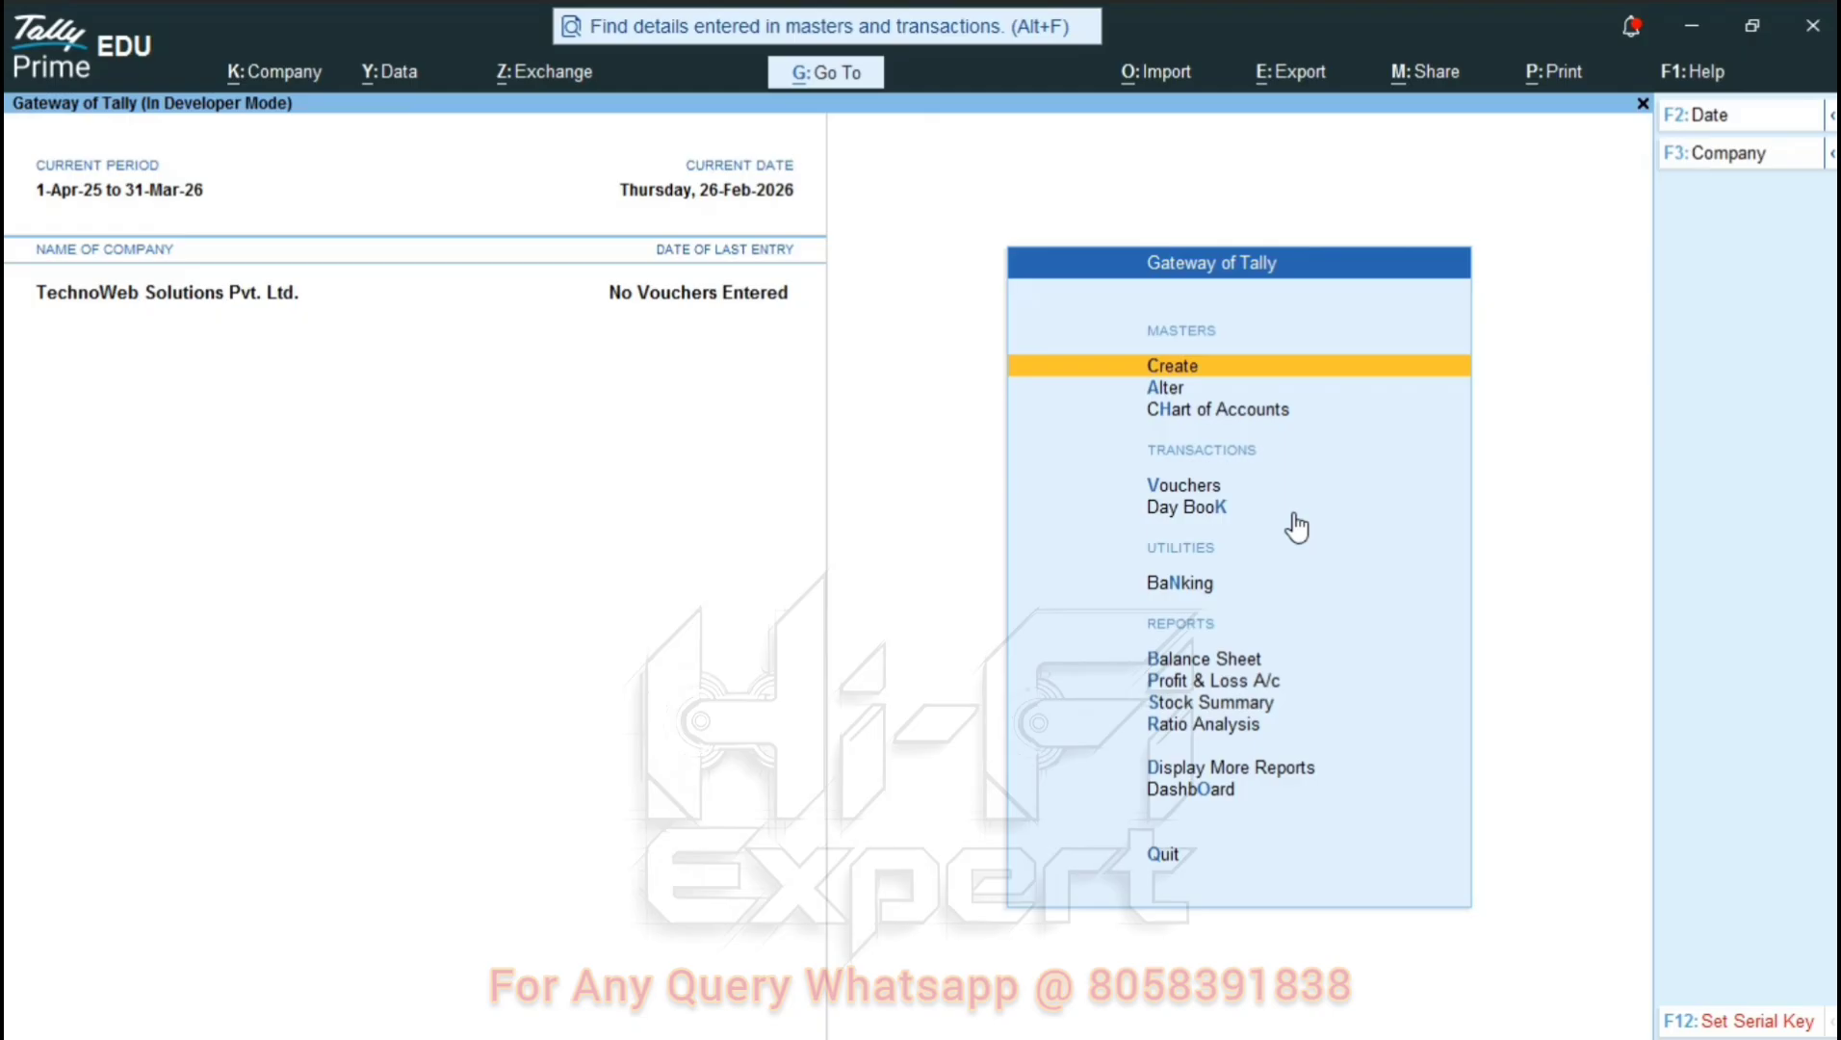
Change the current date to Monday, 2-Feb-2026 via F2.
{"action": "key", "text": "F2"}
{"action": "key", "text": "Escape"}
{"action": "key", "text": "Escape"}
{"action": "key", "text": "F2"}
{"action": "type", "text": "1"}
{"action": "key", "text": "Return"}
{"action": "key", "text": "F2"}
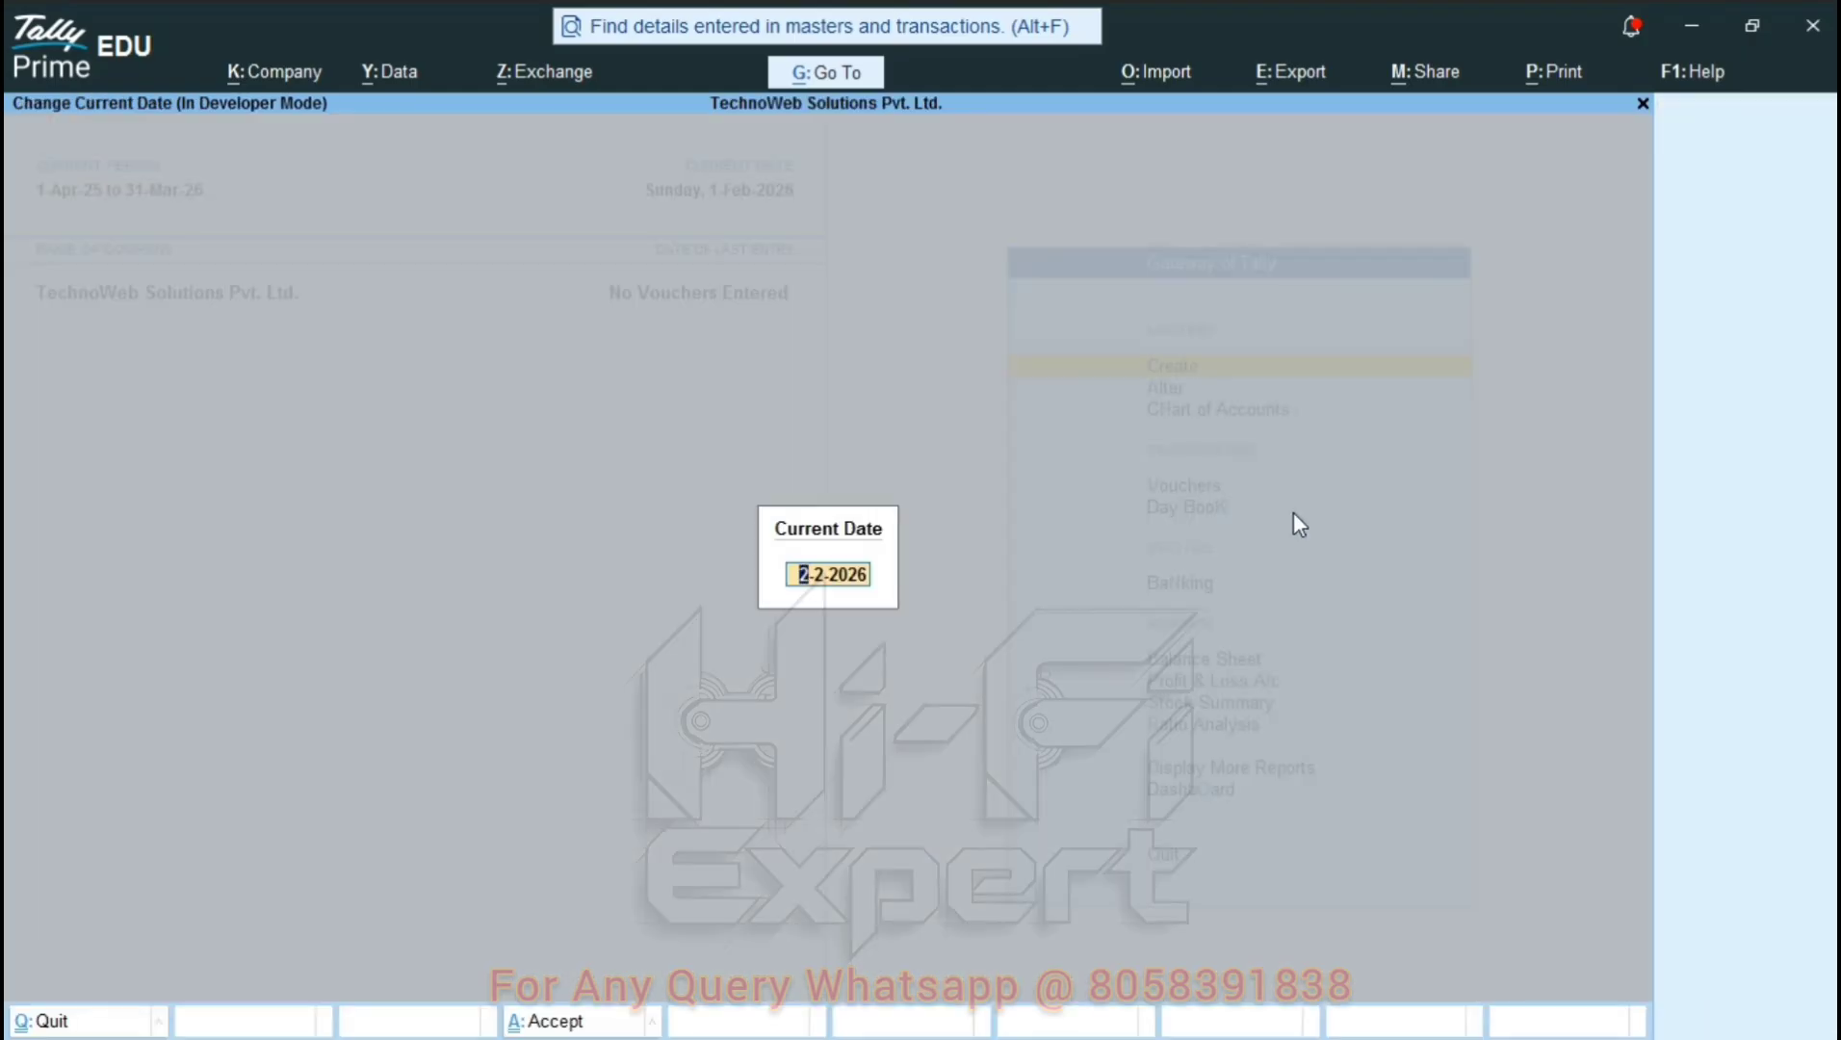
{"action": "key", "text": "Return"}
{"action": "key", "text": "F2"}
{"action": "type", "text": "4"}
{"action": "key", "text": "Escape"}
{"action": "key", "text": "Escape"}
{"action": "key", "text": "Escape"}
{"action": "key", "text": "Escape"}
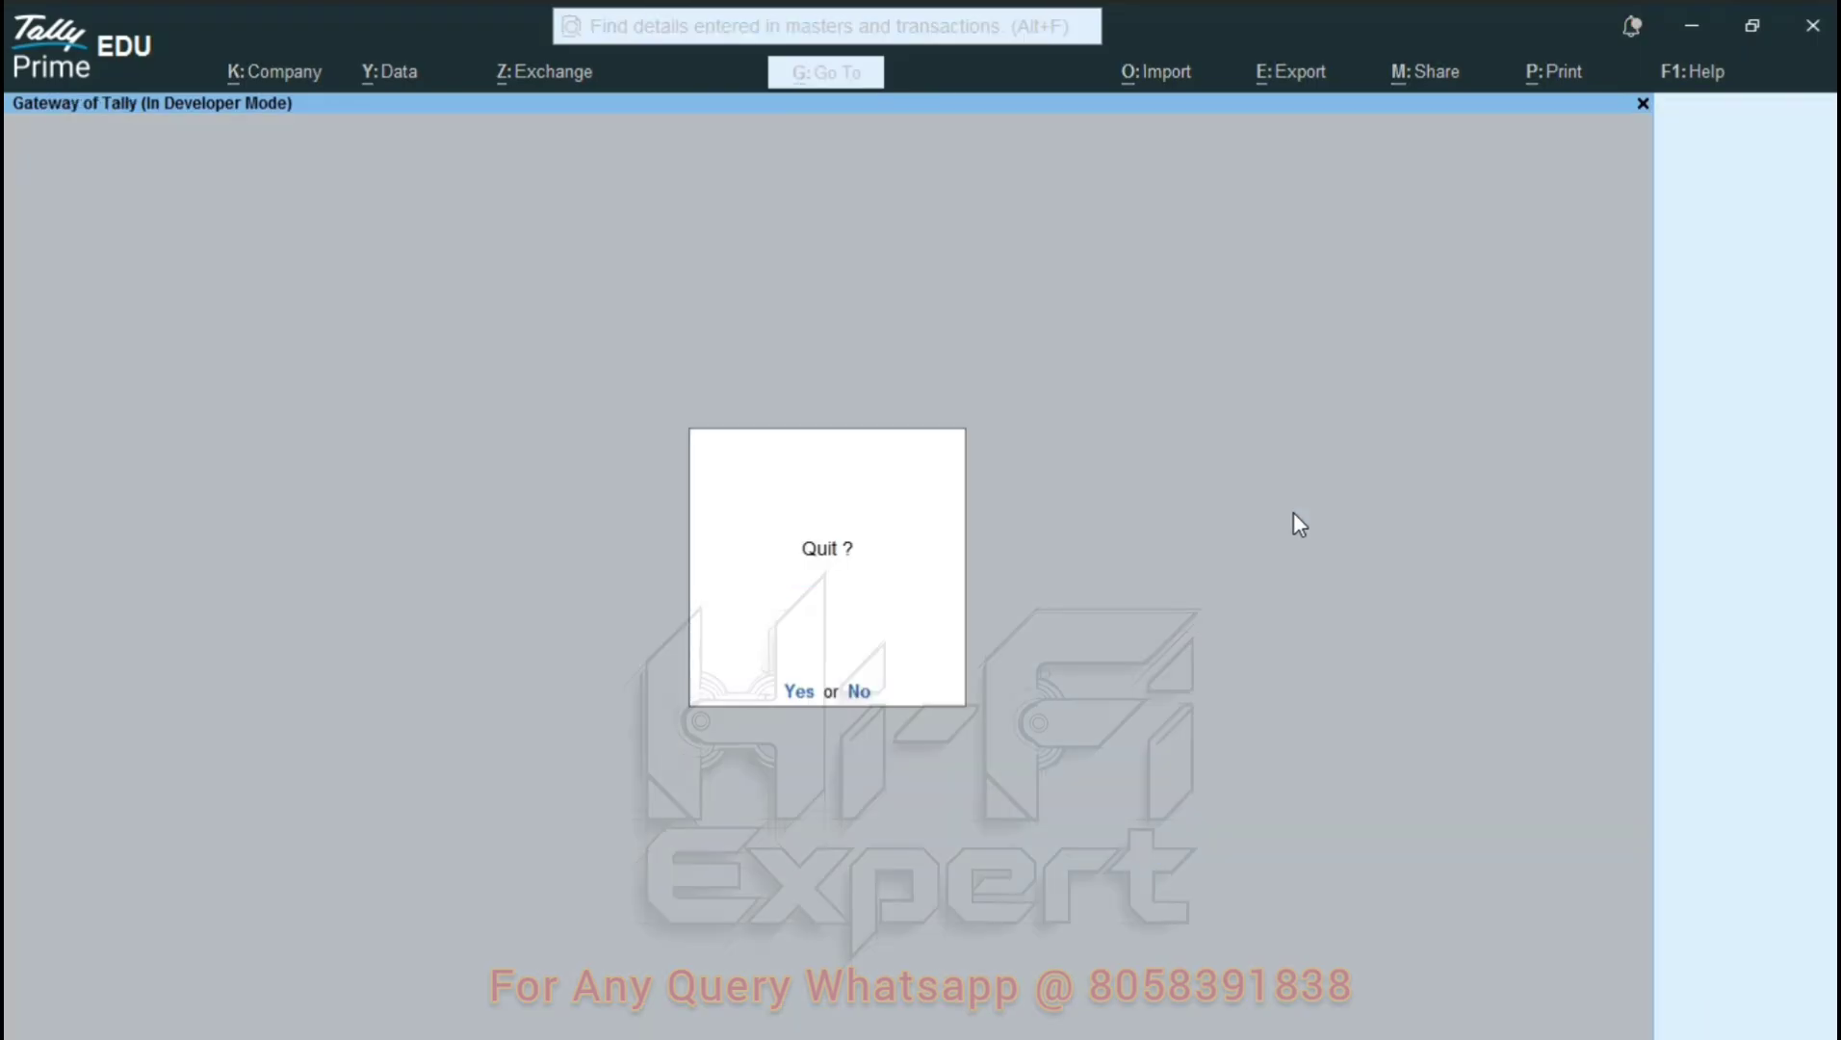
Decline the Quit prompt to stay on the Gateway dated 2-Feb-2026.
{"action": "key", "text": "Escape"}
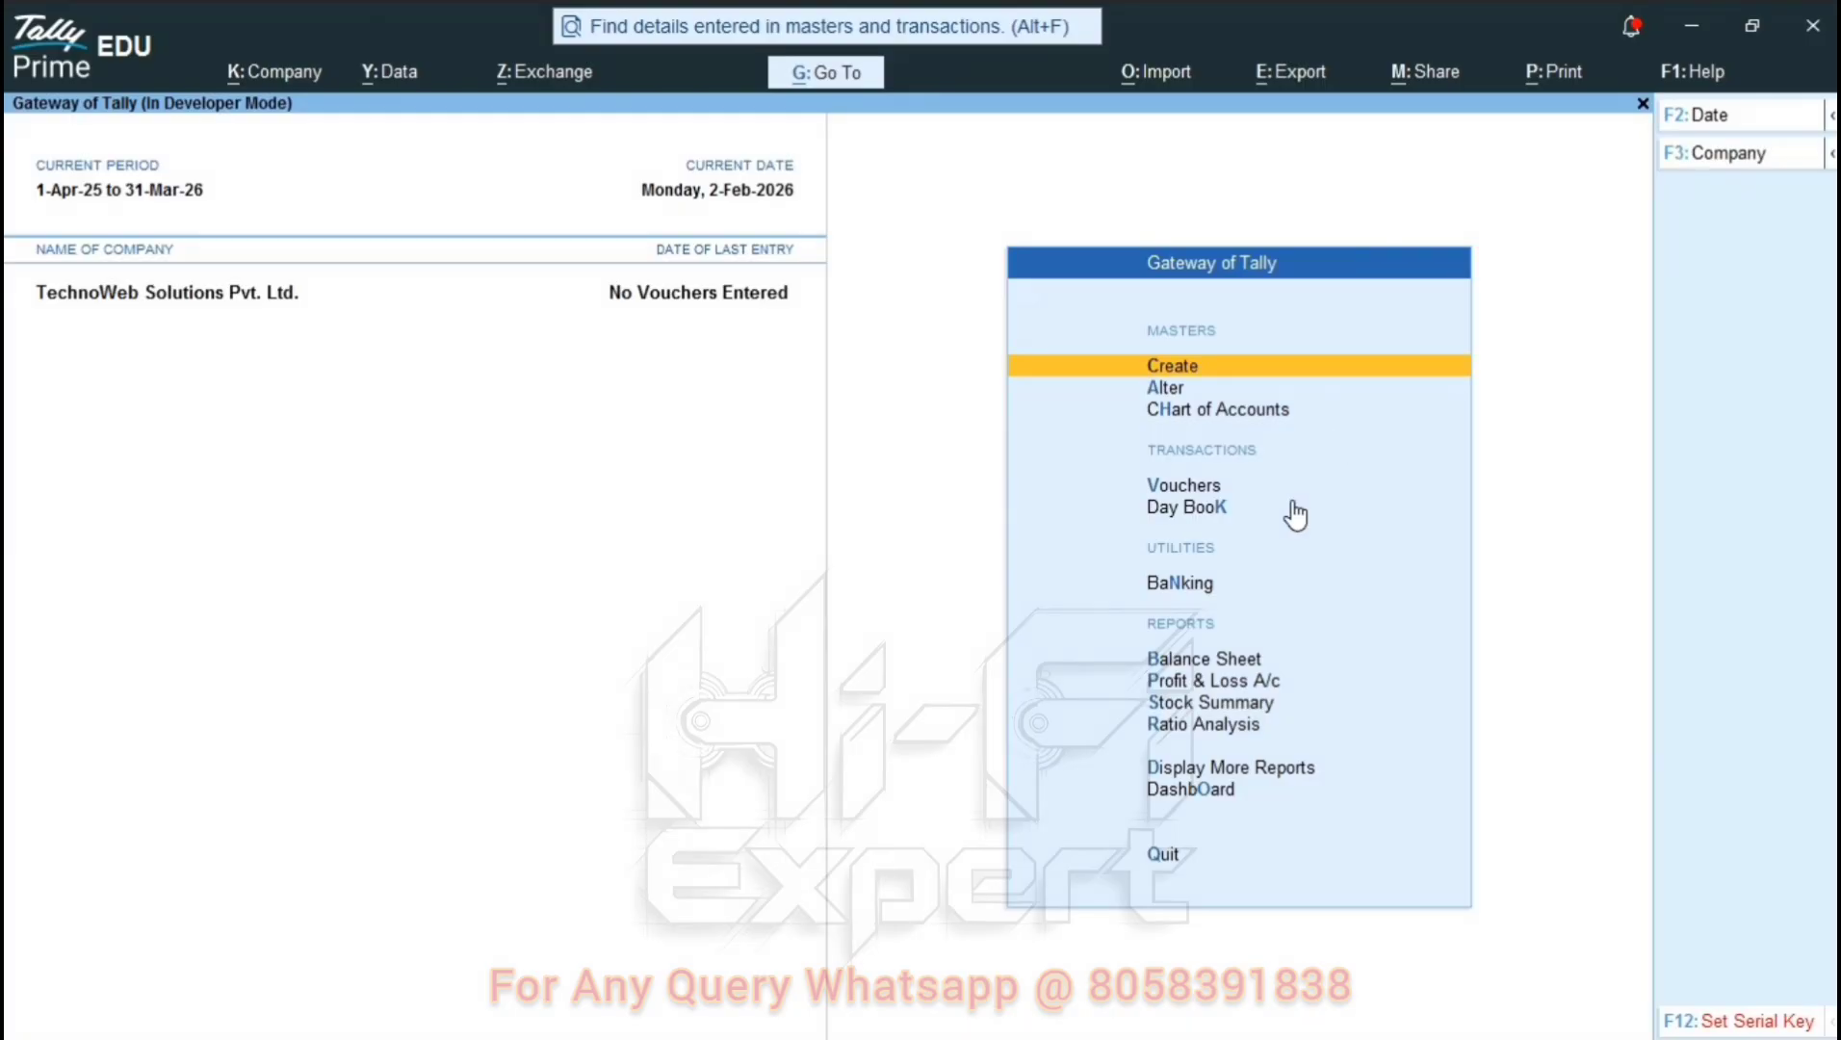
{"action": "left_click", "coordinate": [1681, 64]}
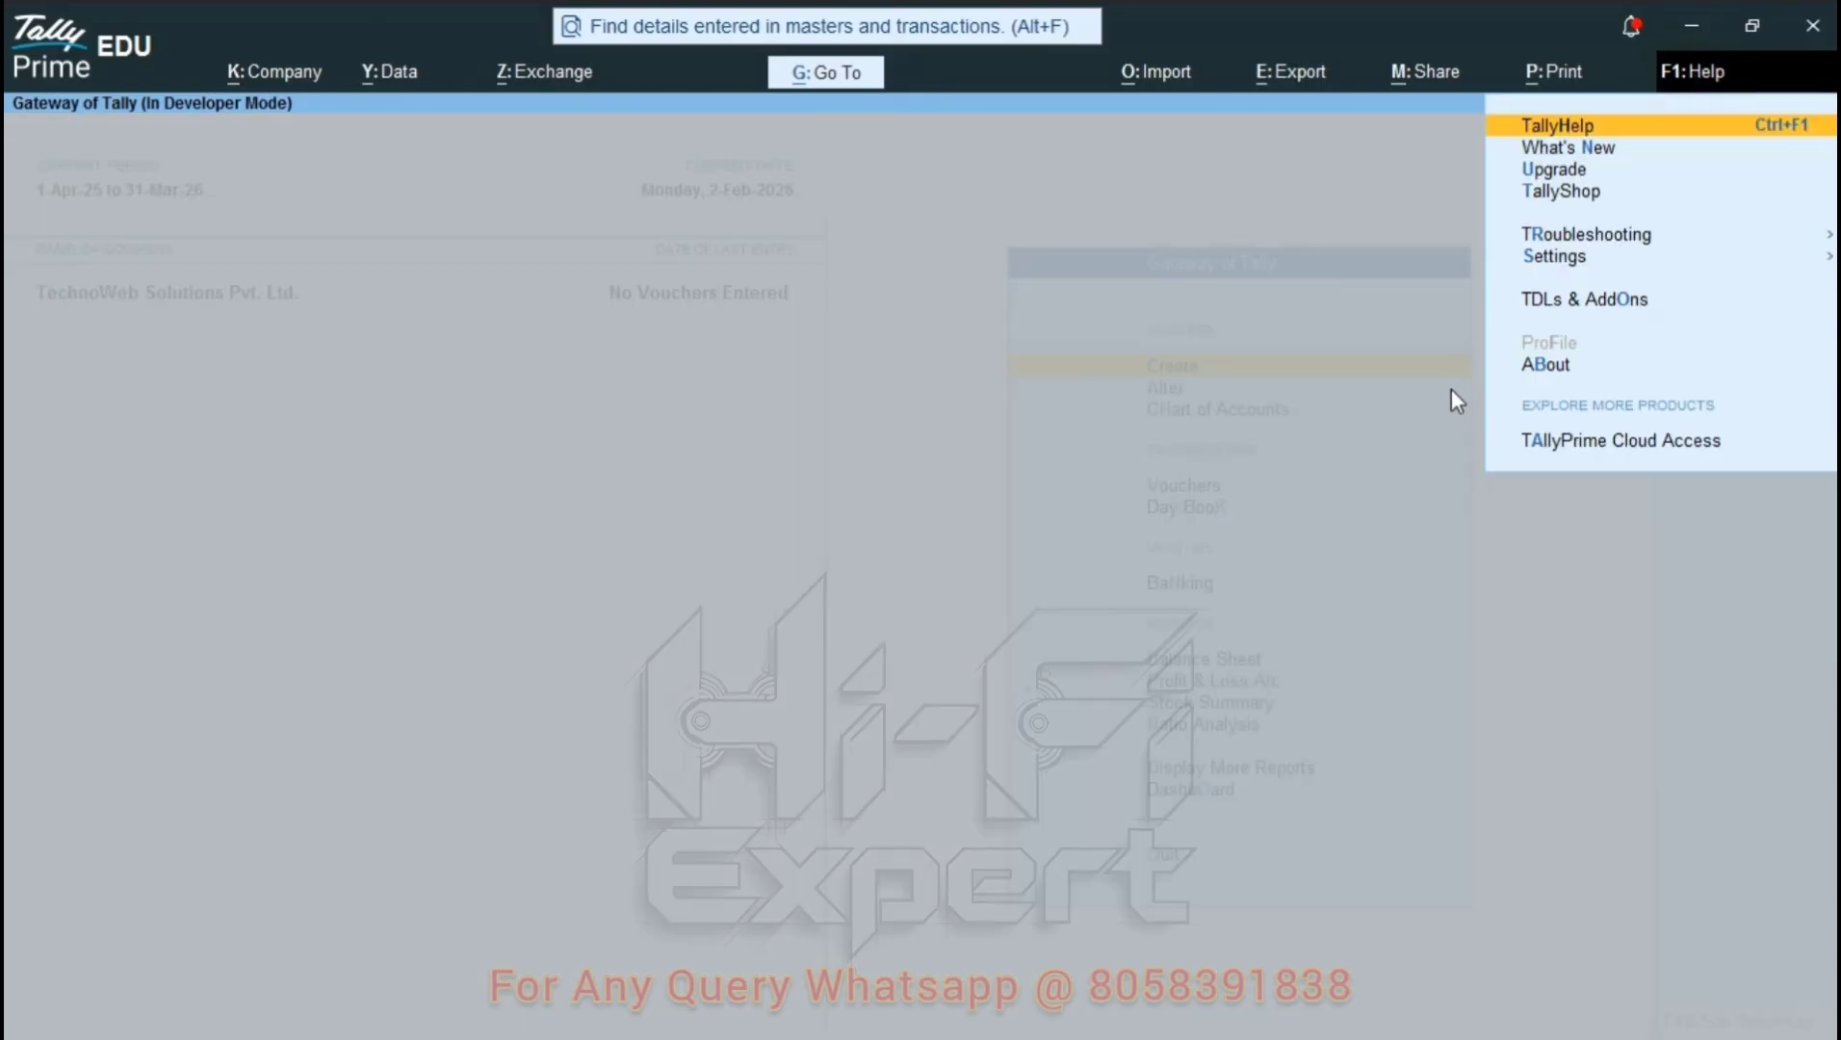
{"action": "key", "text": "Down"}
{"action": "key", "text": "Down"}
{"action": "key", "text": "Down"}
{"action": "key", "text": "Down"}
{"action": "key", "text": "Down"}
{"action": "key", "text": "Down"}
{"action": "key", "text": "Down"}
{"action": "key", "text": "Down"}
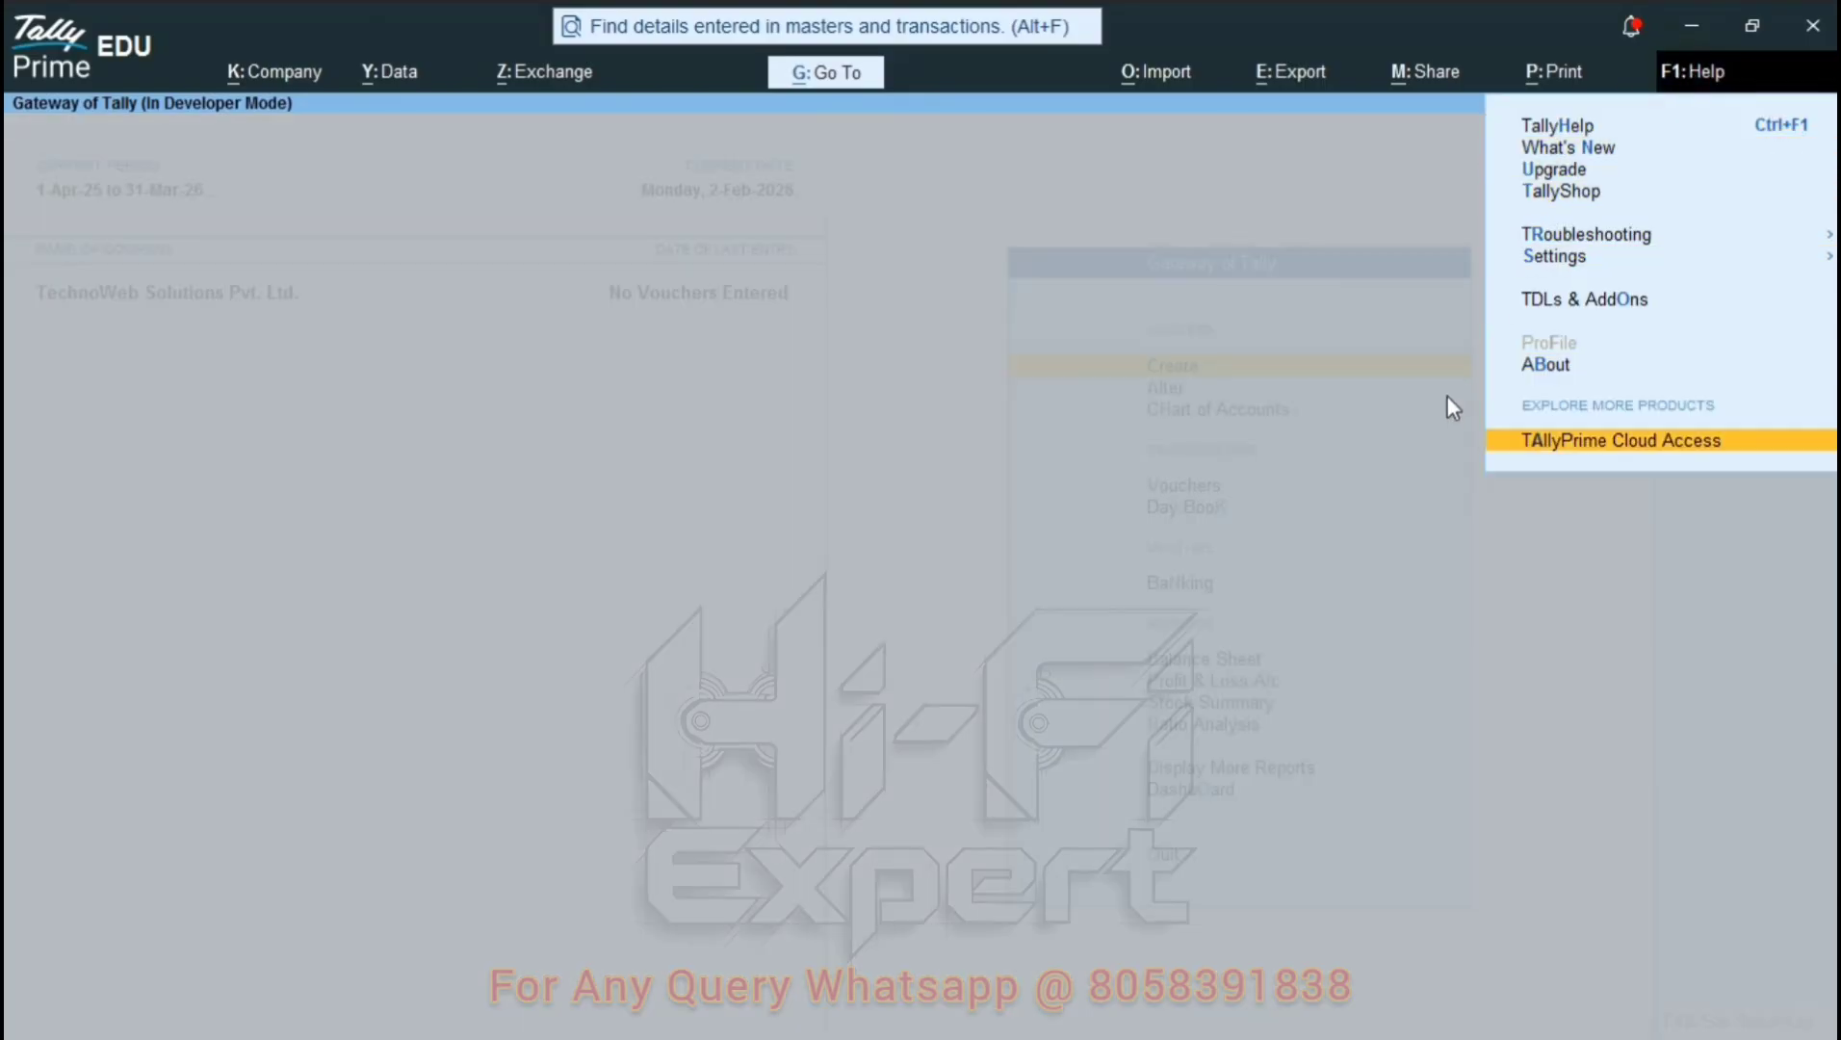
{"action": "key", "text": "Up"}
{"action": "key", "text": "Up"}
{"action": "key", "text": "Return"}
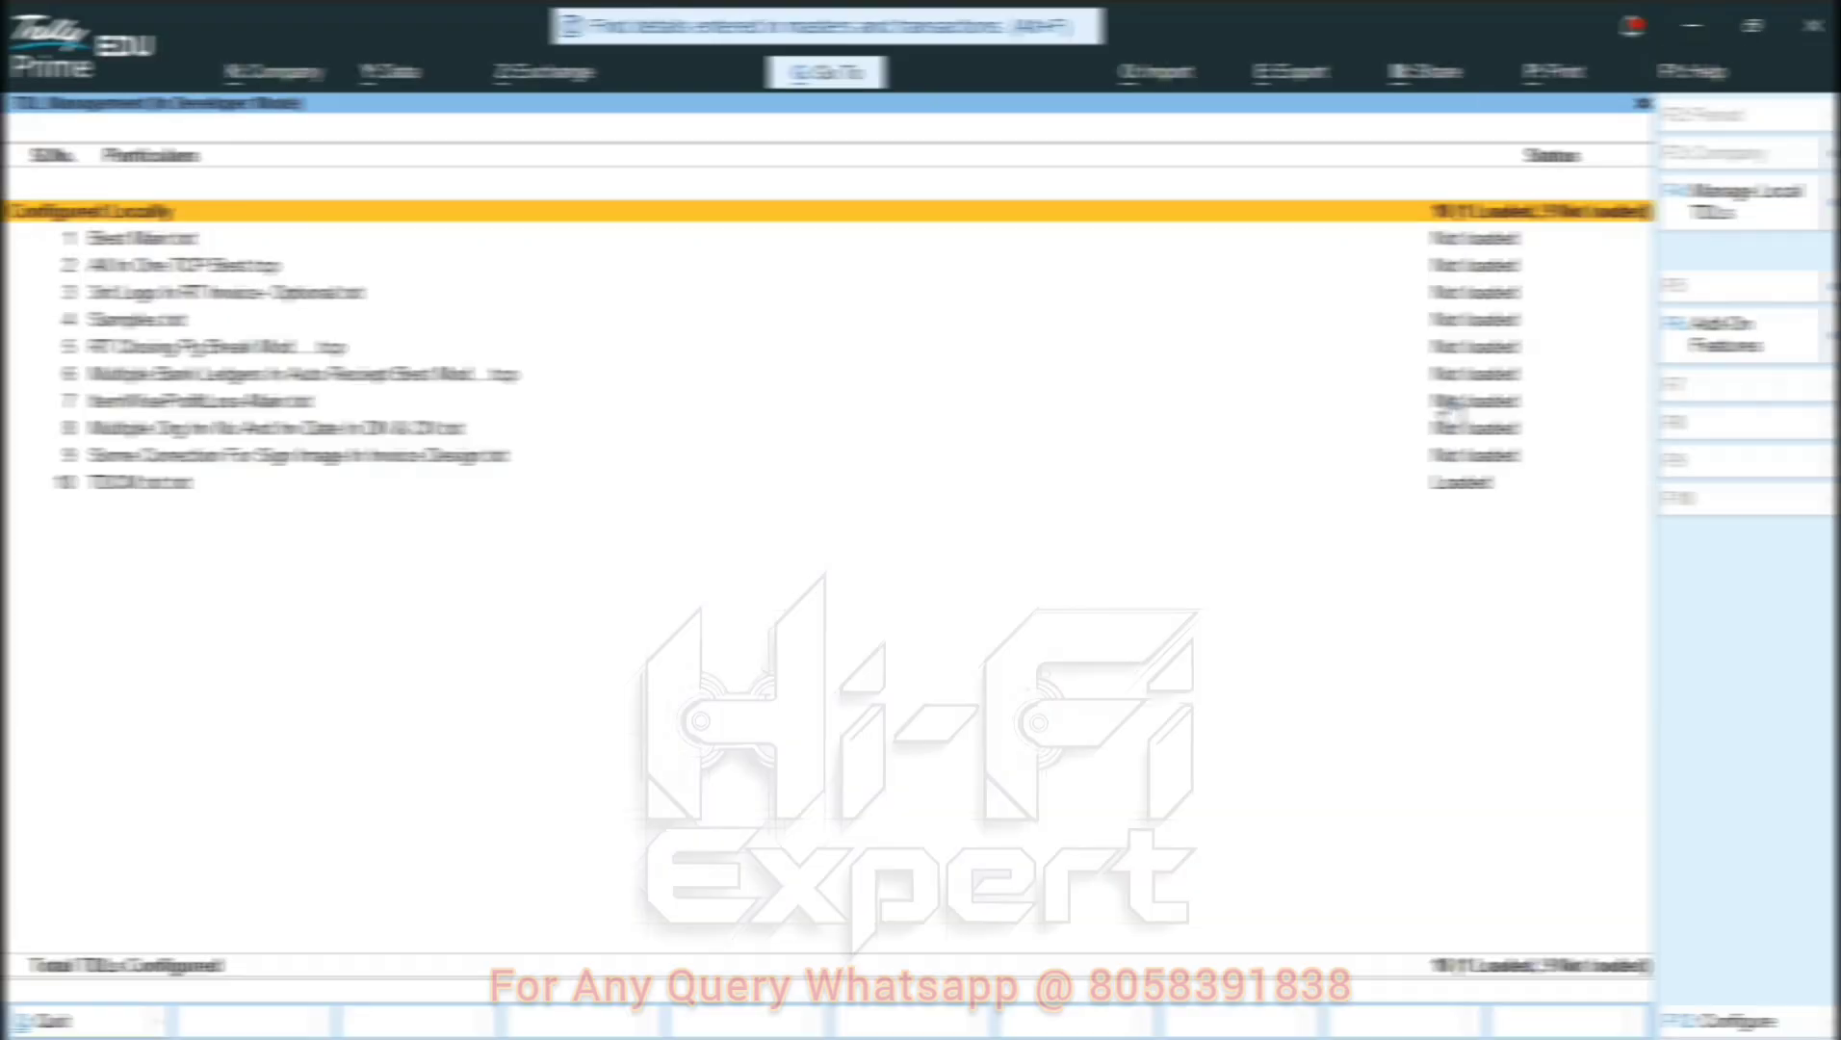
{"action": "key", "text": "F4"}
{"action": "key", "text": "Return"}
{"action": "key", "text": "Return"}
{"action": "key", "text": "Return"}
{"action": "key", "text": "Return"}
{"action": "key", "text": "Return"}
{"action": "key", "text": "Return"}
{"action": "key", "text": "Return"}
{"action": "key", "text": "Return"}
{"action": "key", "text": "Return"}
{"action": "key", "text": "Return"}
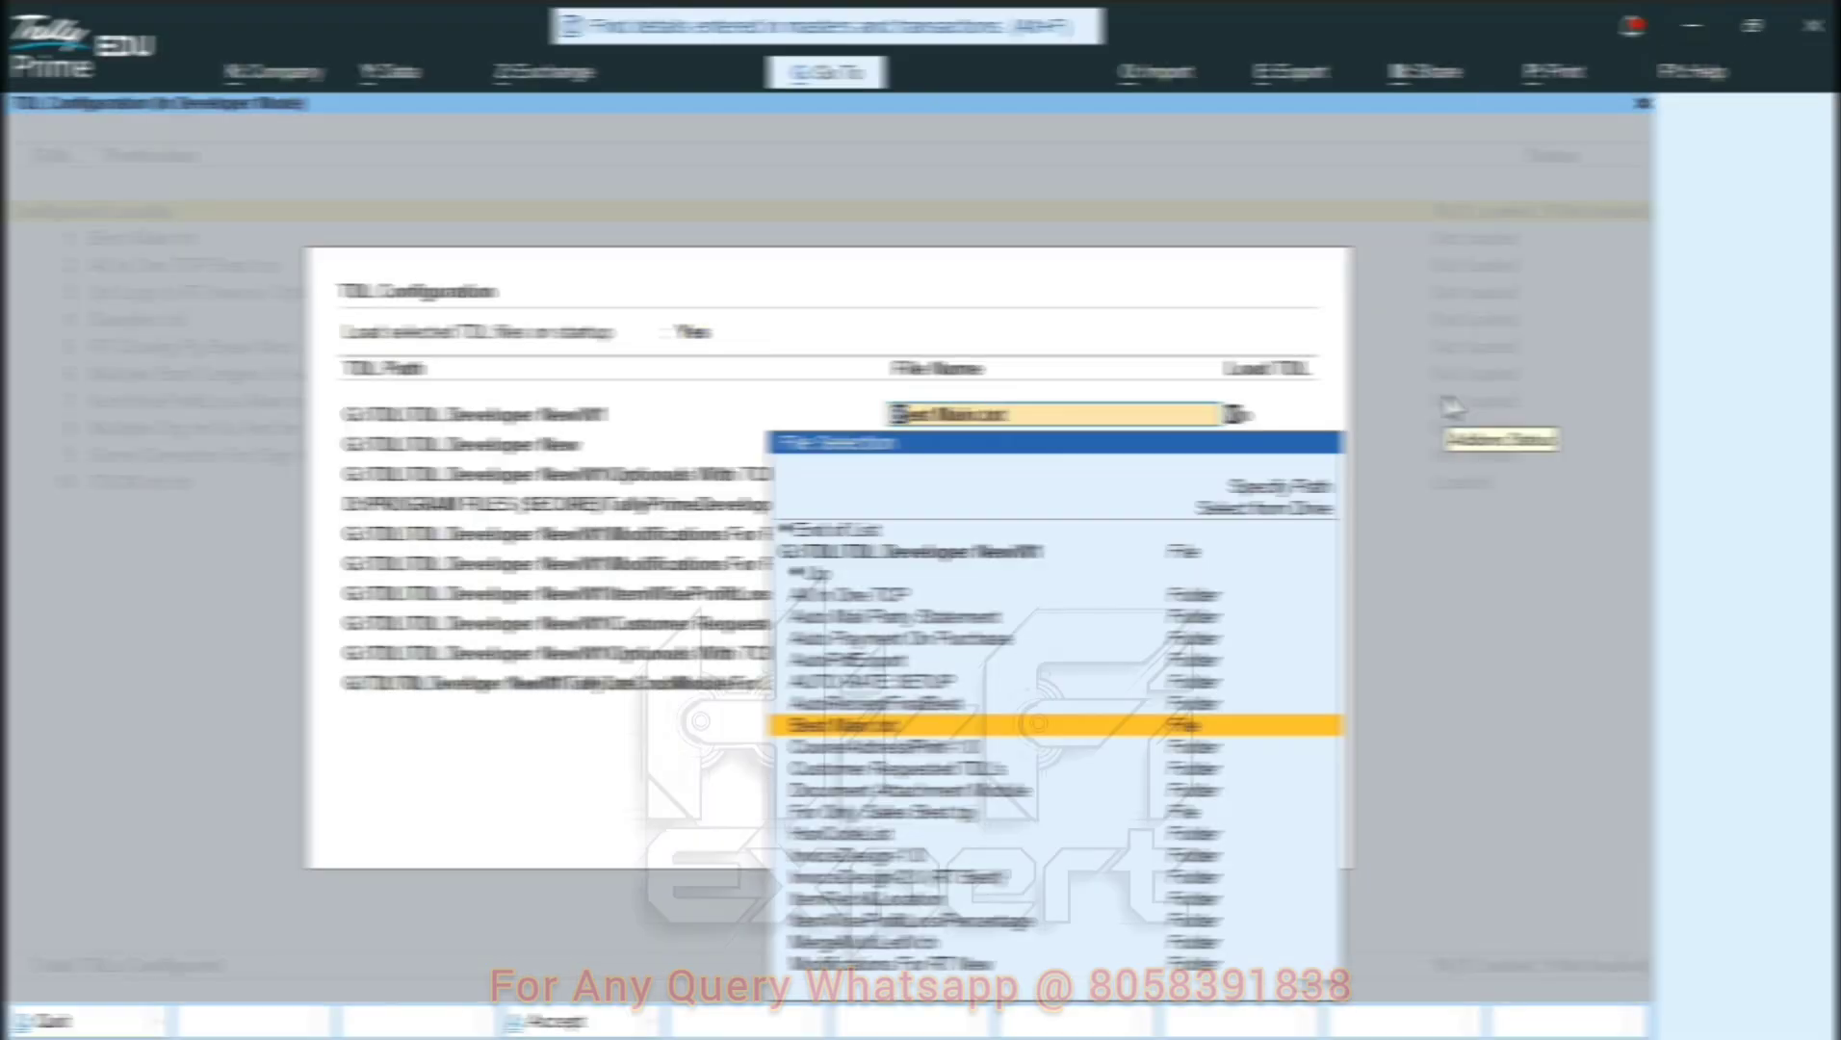
{"action": "key", "text": "Return"}
{"action": "key", "text": "Return"}
{"action": "key", "text": "Return"}
{"action": "key", "text": "Return"}
{"action": "key", "text": "Return"}
{"action": "key", "text": "Return"}
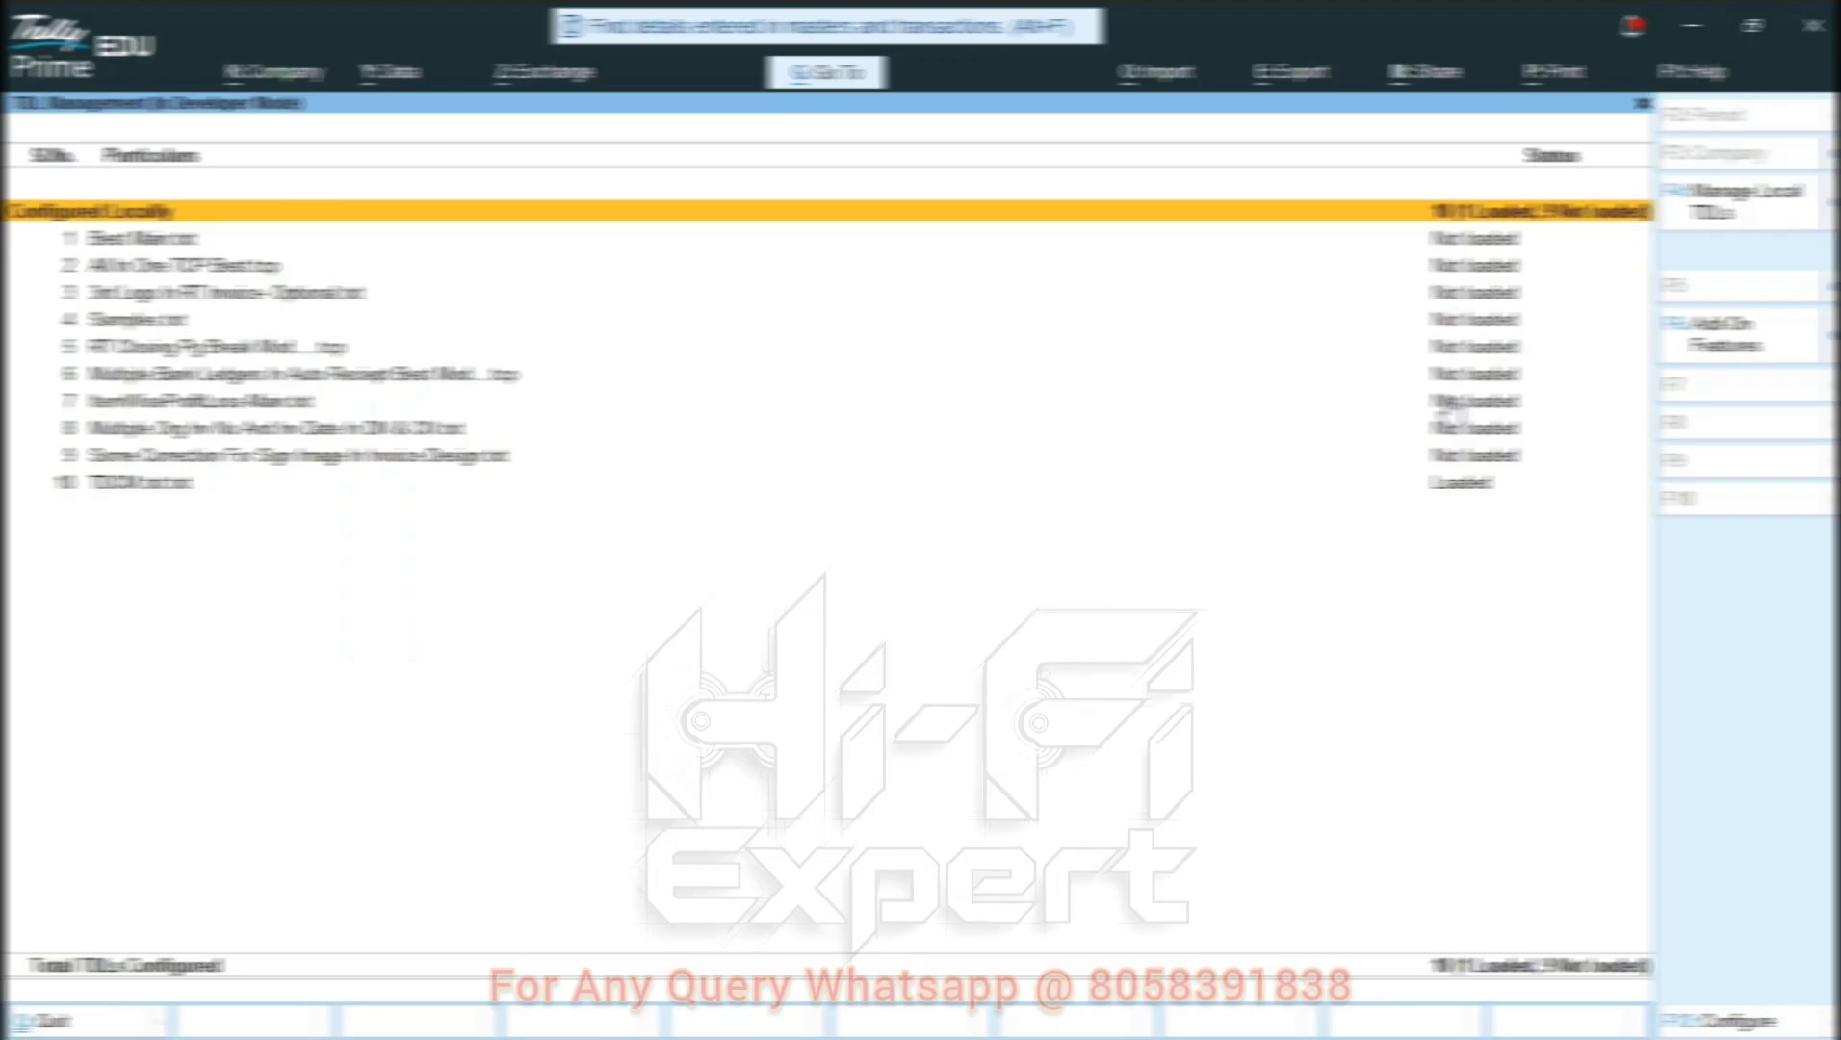
{"action": "key", "text": "Escape"}
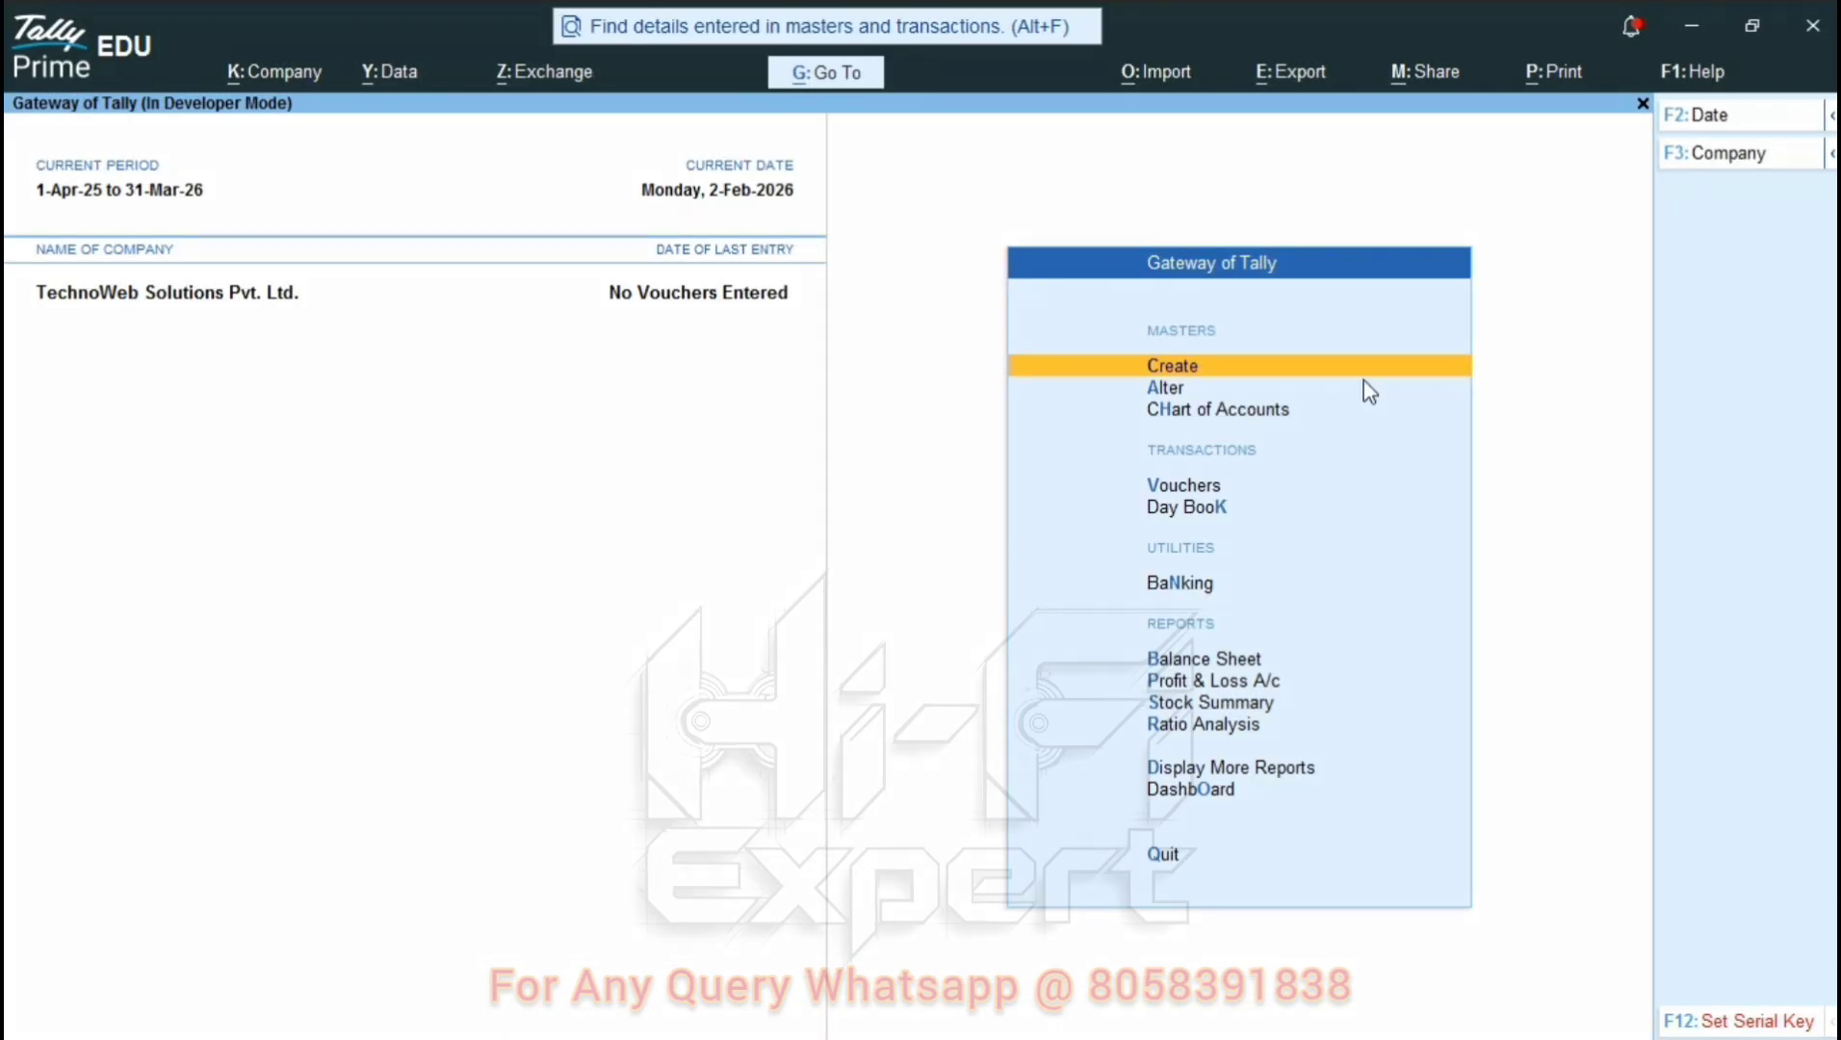
Open Update Serial Number and select the first serial key in the saved key file.
{"action": "left_click", "coordinate": [1745, 1024]}
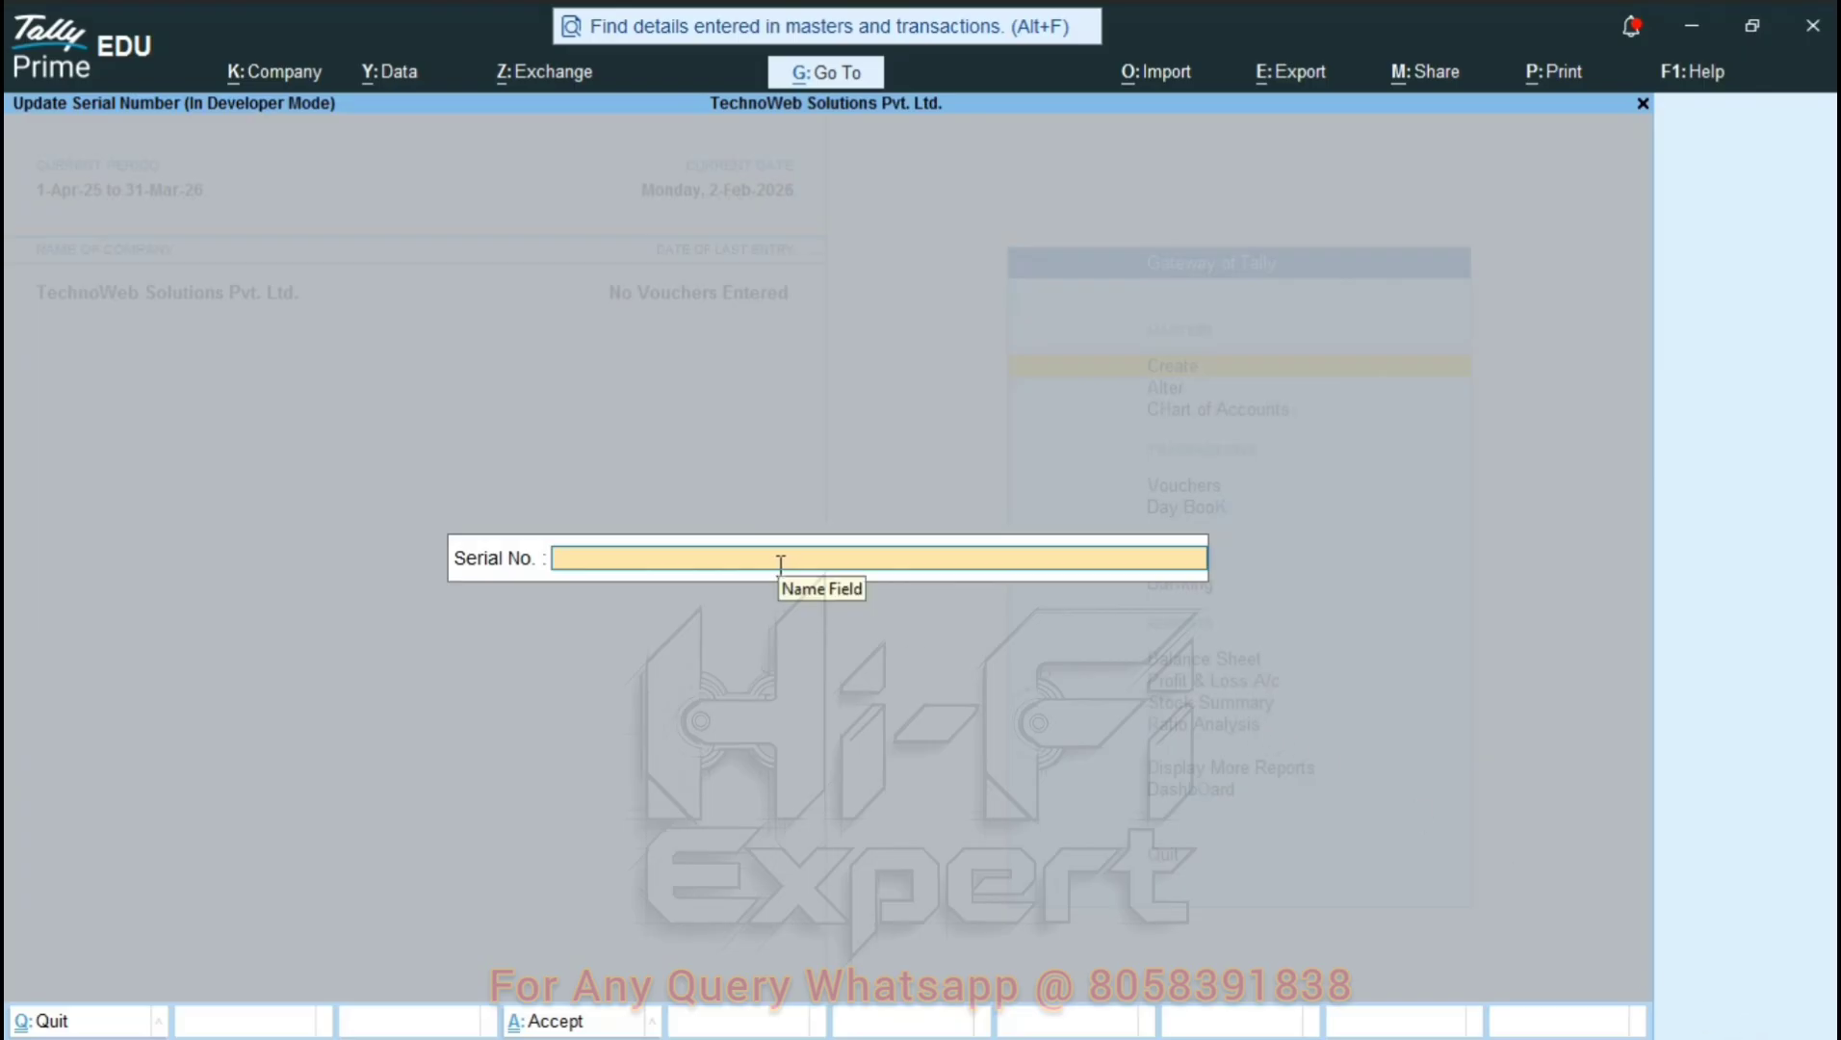
{"action": "key", "text": "ctrl+alt+v"}
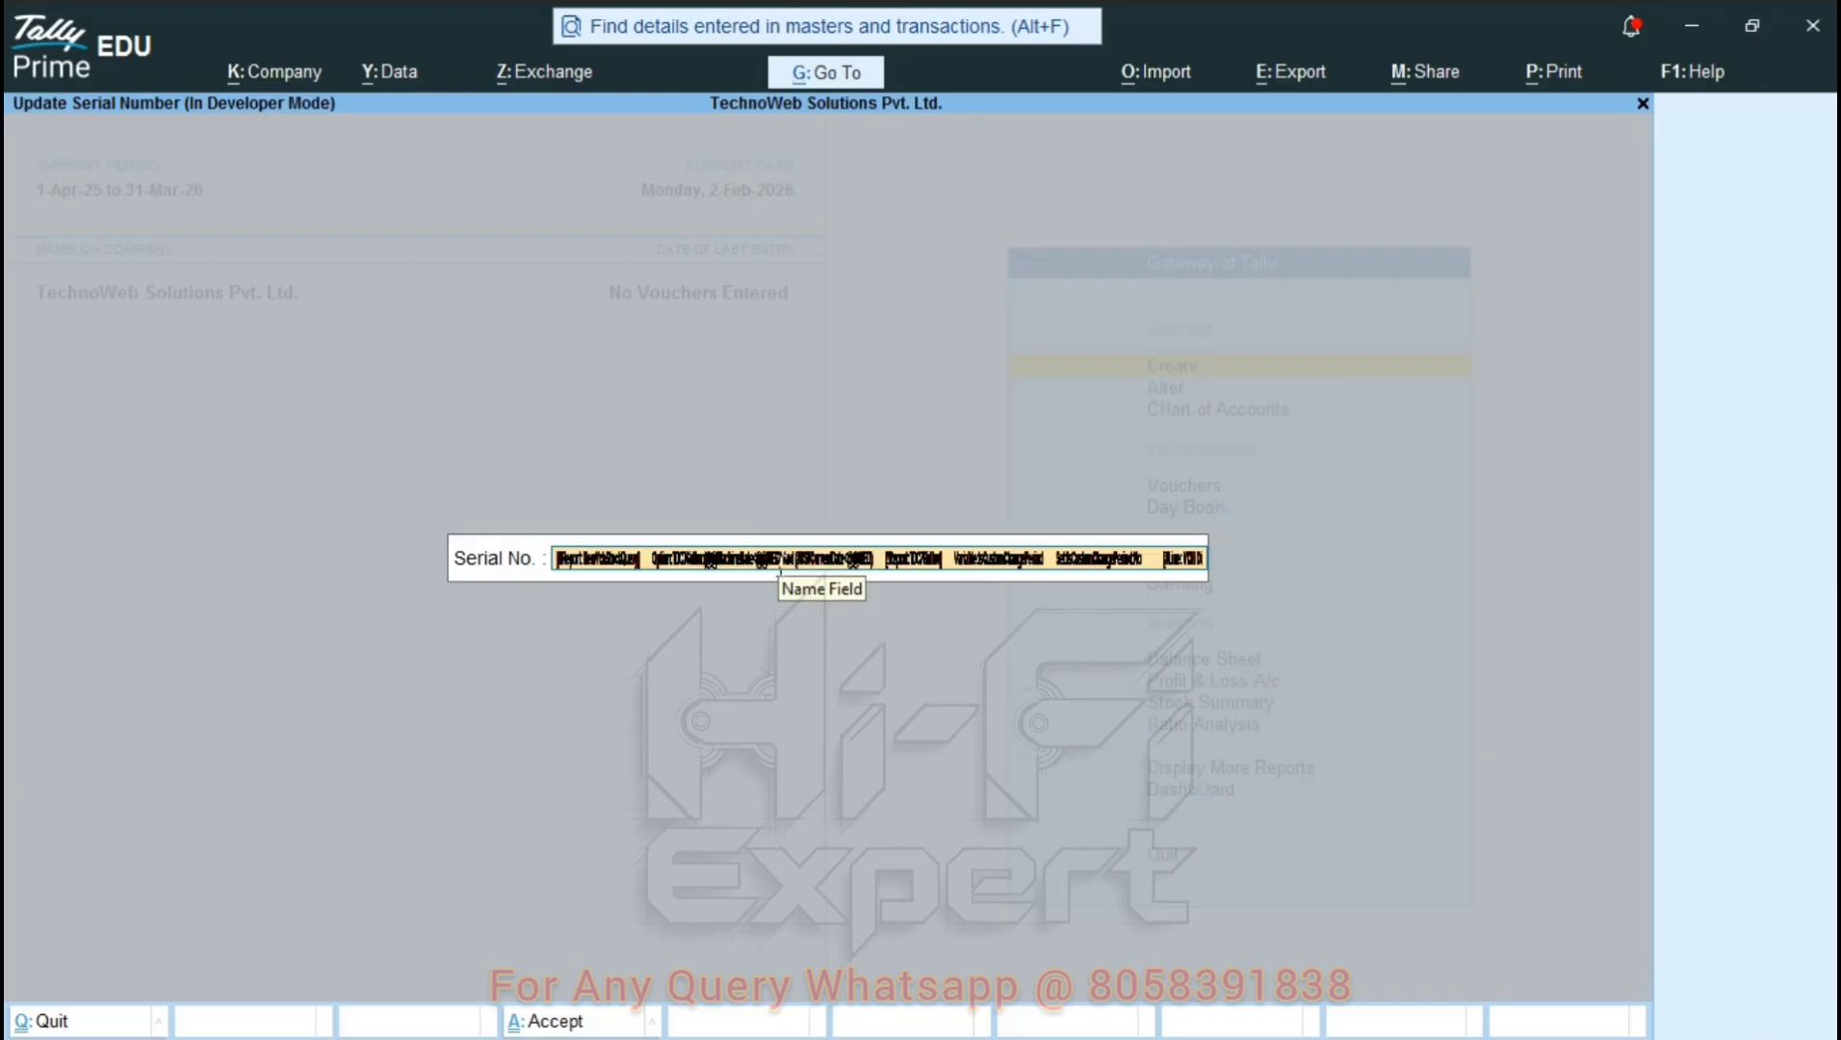
{"action": "key", "text": "BackSpace"}
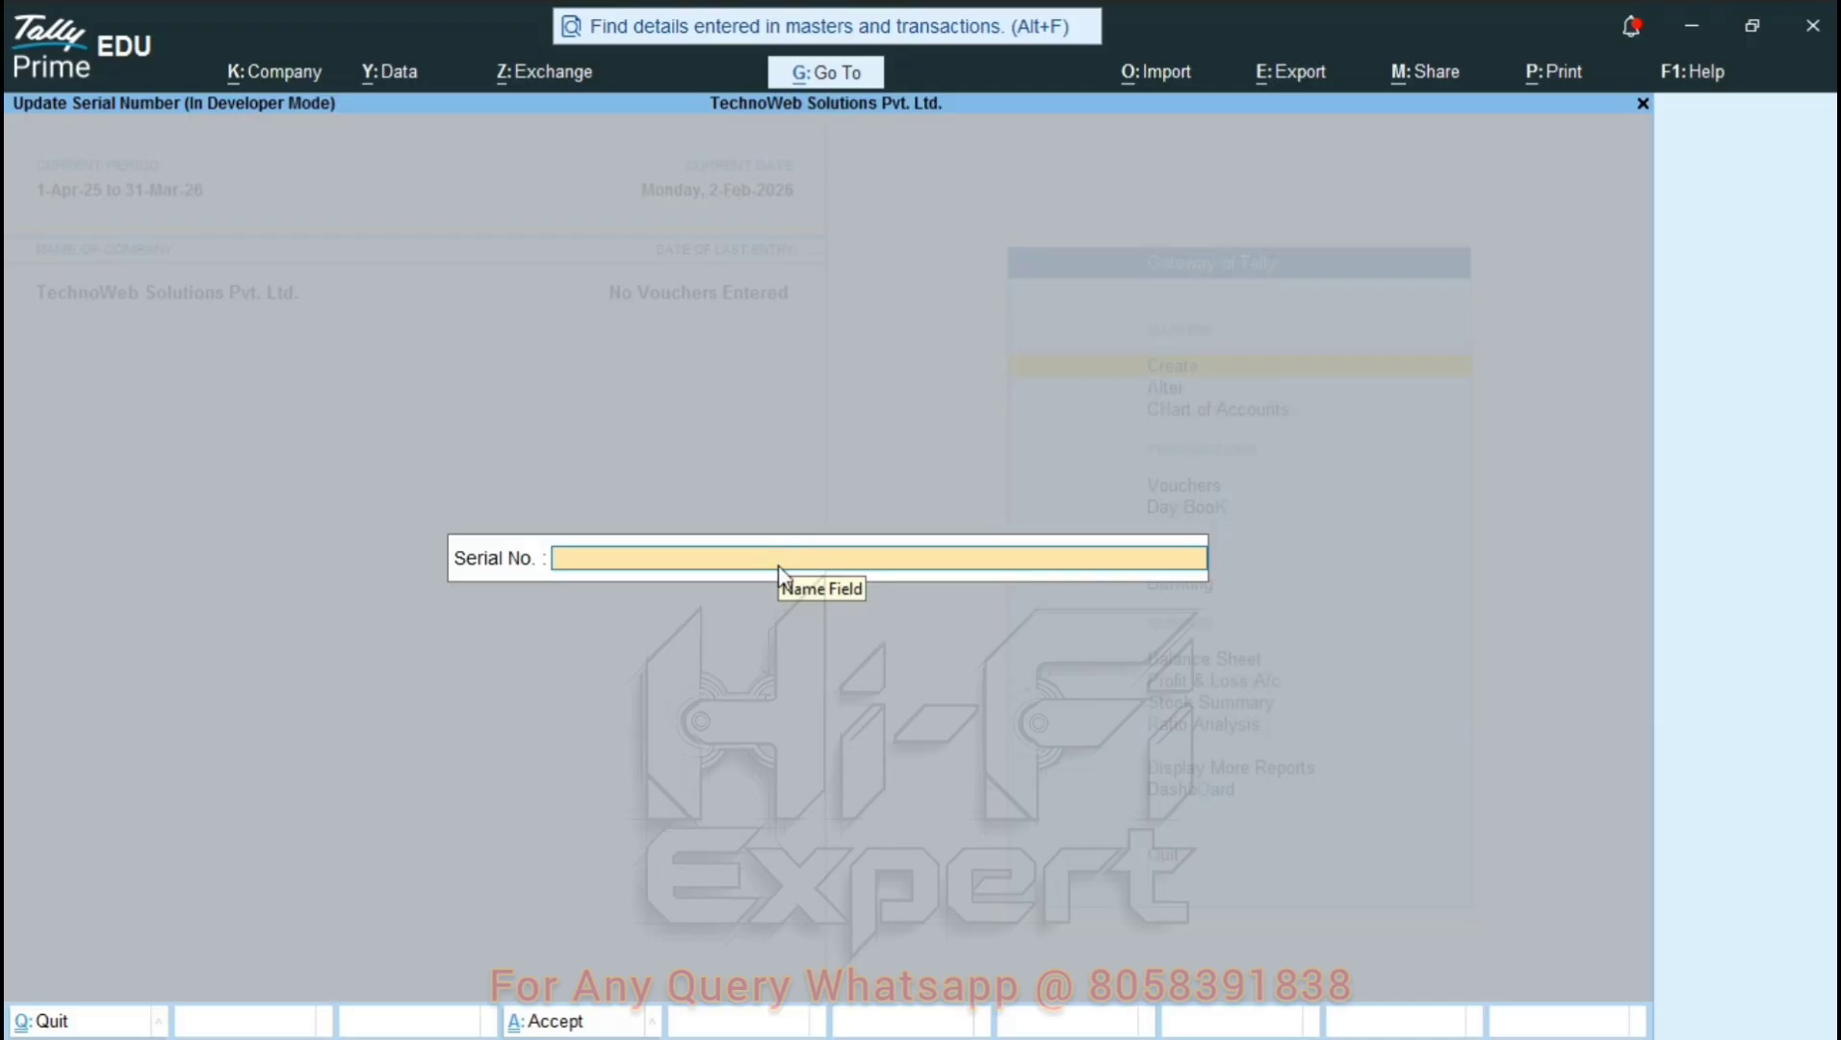
{"action": "key", "text": "alt+Tab"}
{"action": "key", "text": "alt+Tab"}
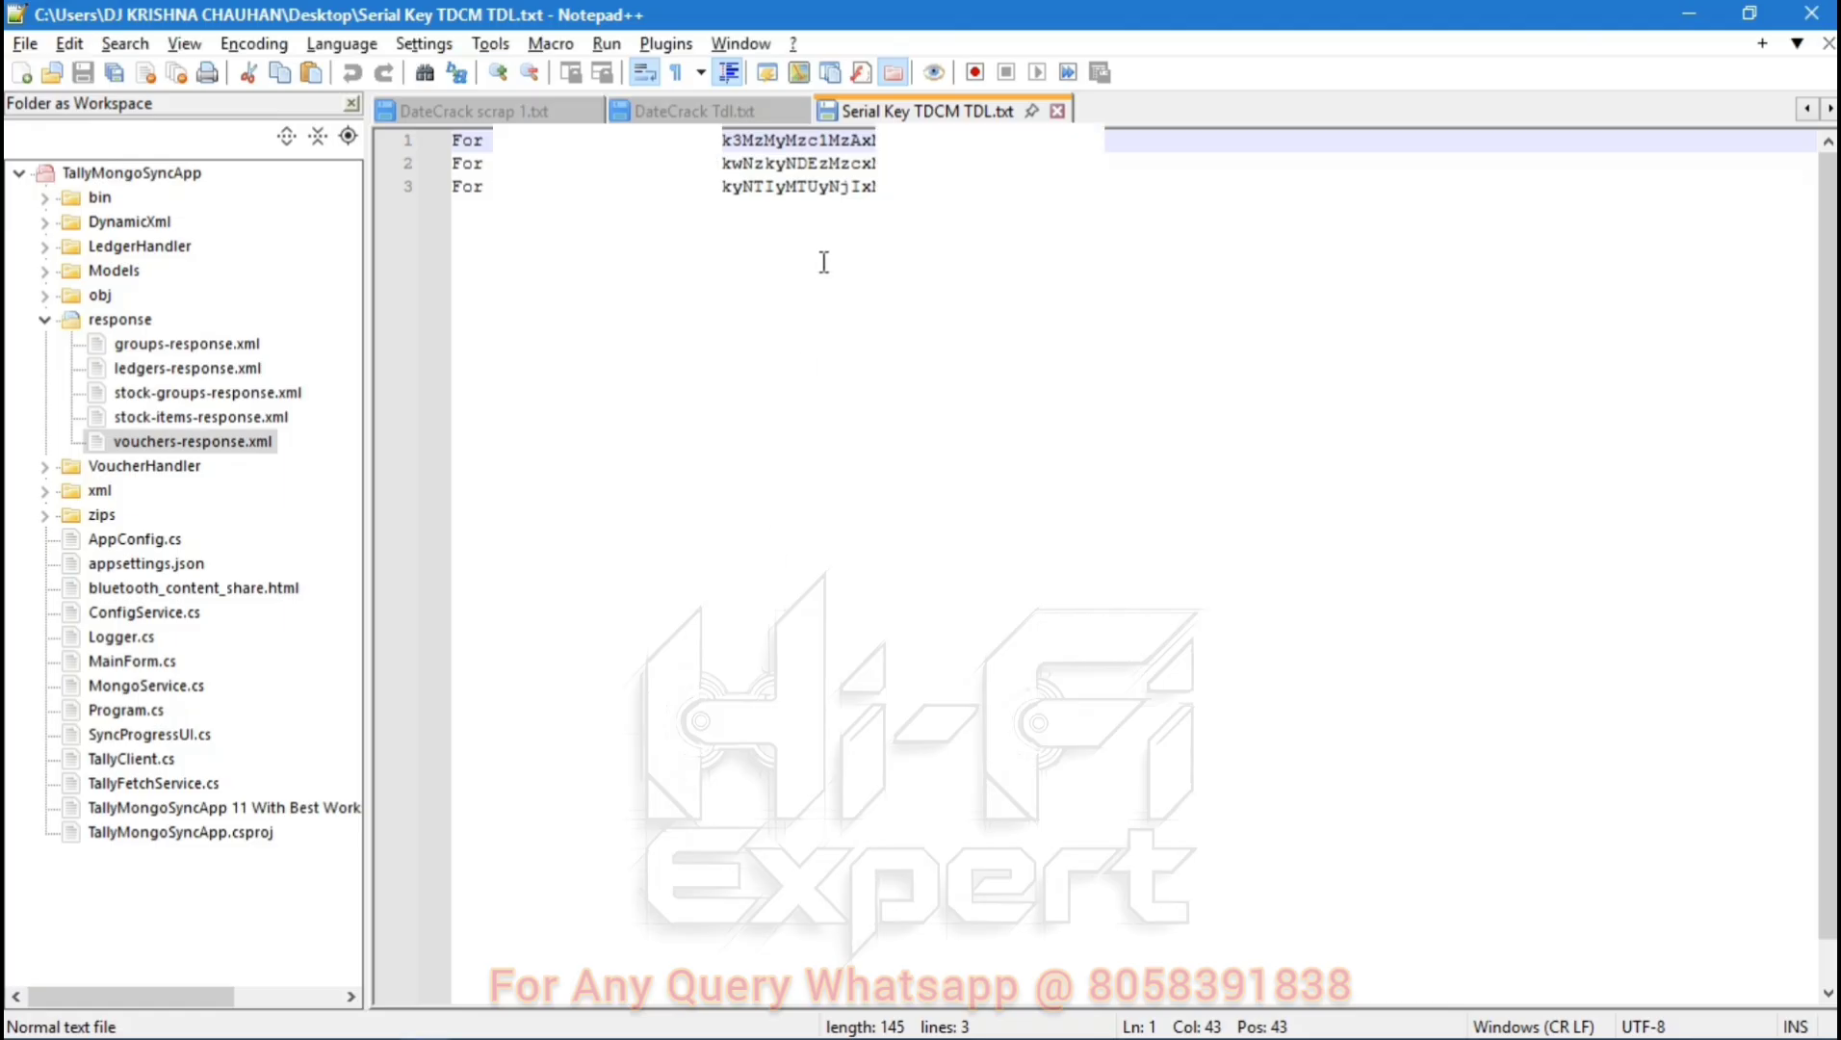
{"action": "double_click", "coordinate": [890, 140]}
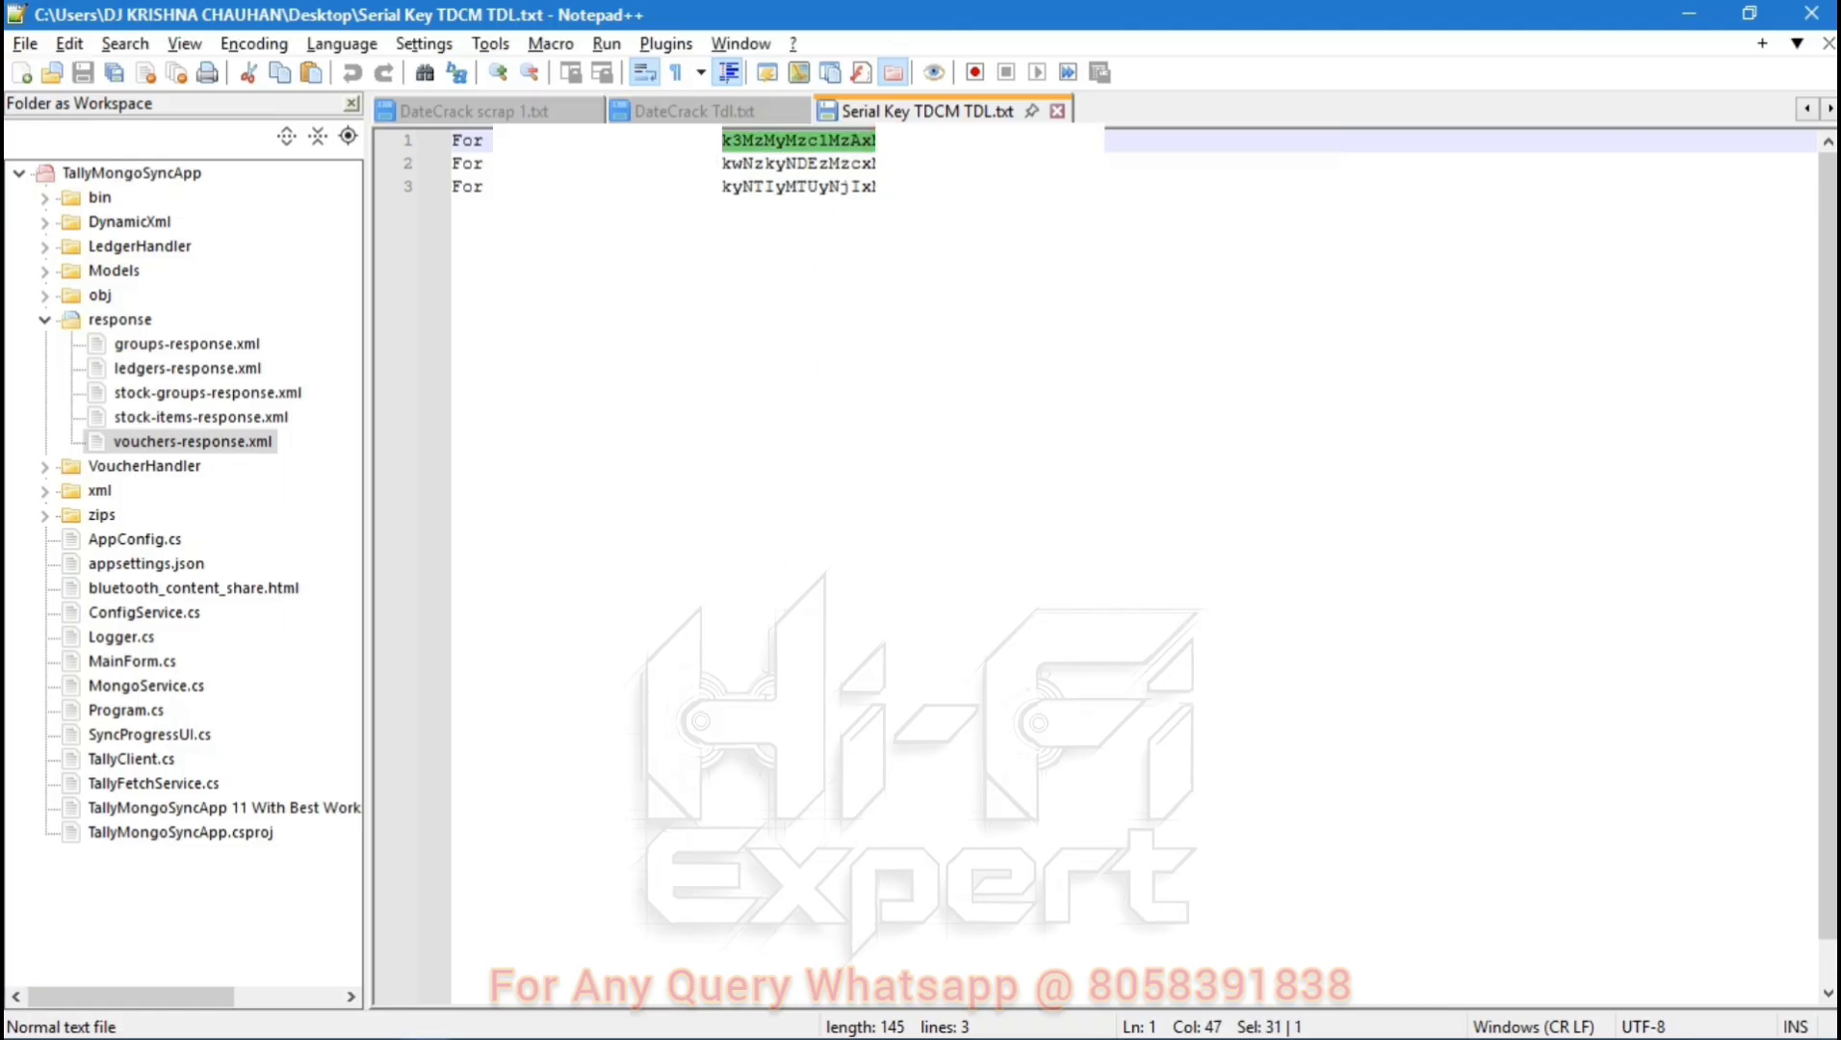
{"action": "key", "text": "shift+Right"}
Copy the serial key into Serial No. and confirm it until the Gateway returns.
{"action": "key", "text": "ctrl+c"}
{"action": "key", "text": "alt+Tab"}
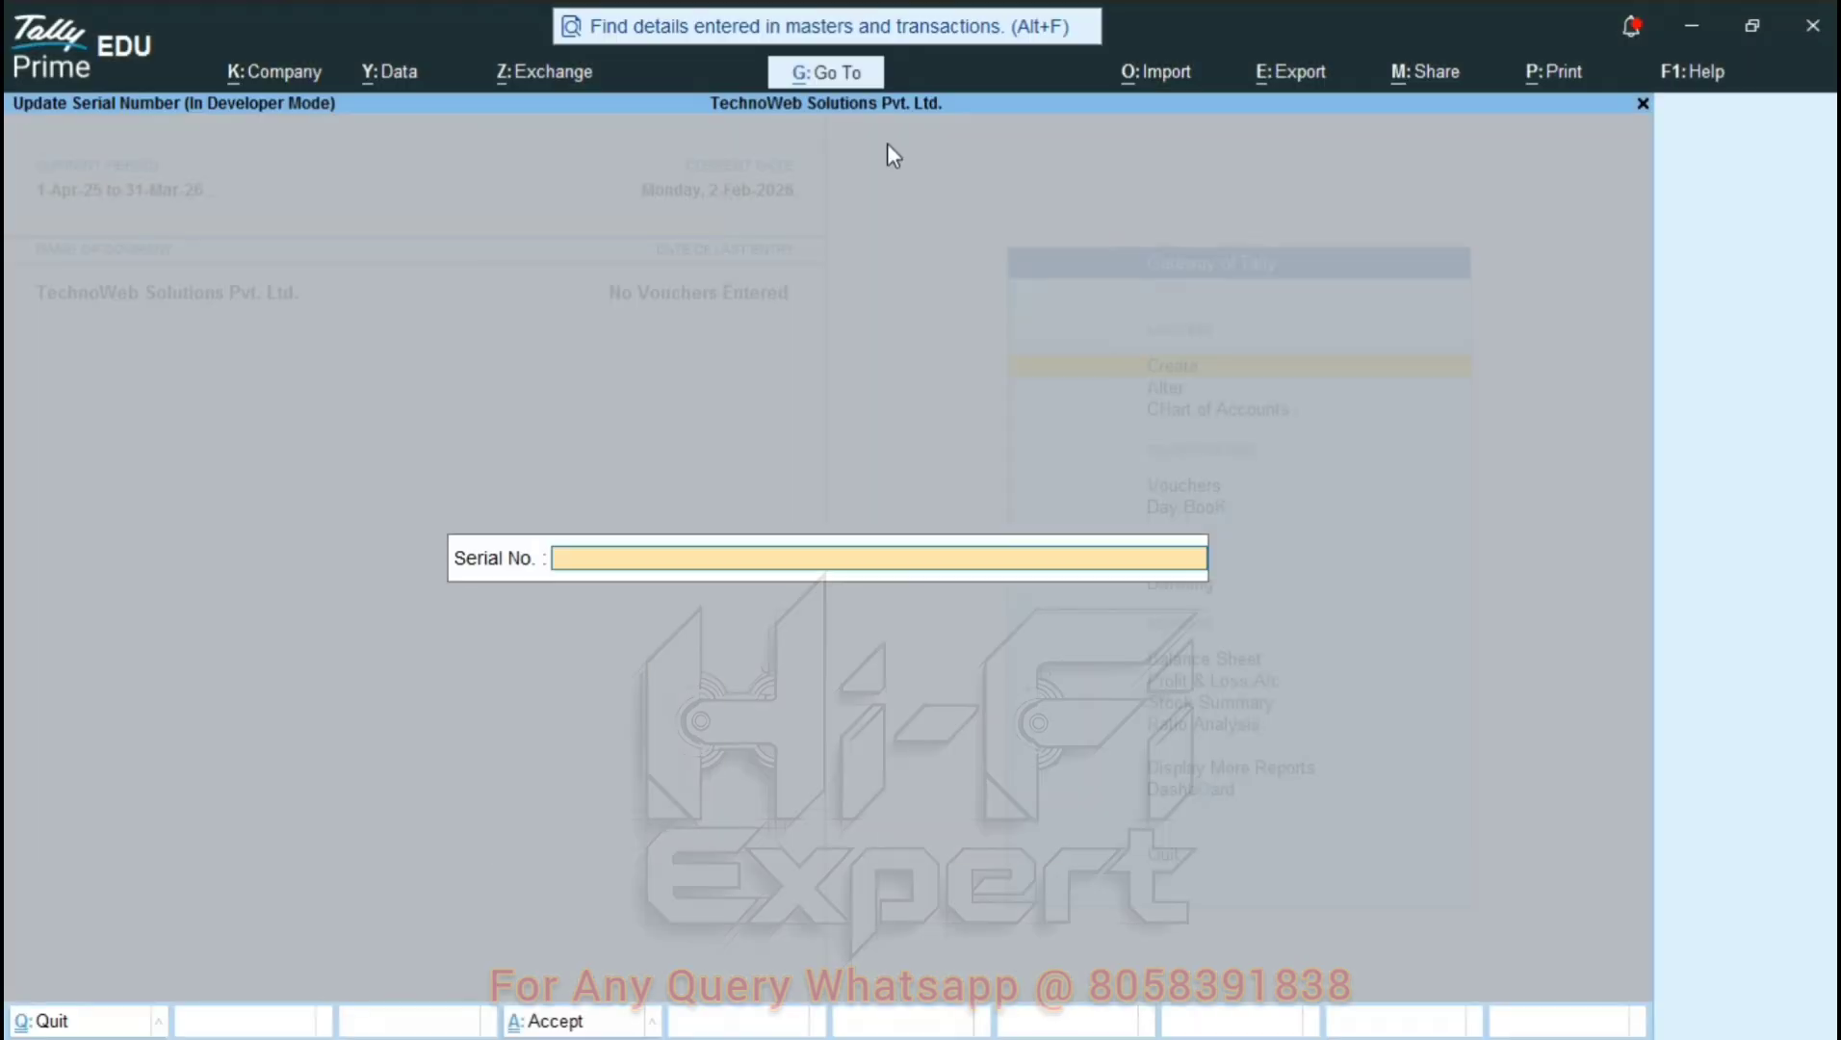
{"action": "key", "text": "ctrl+alt+v"}
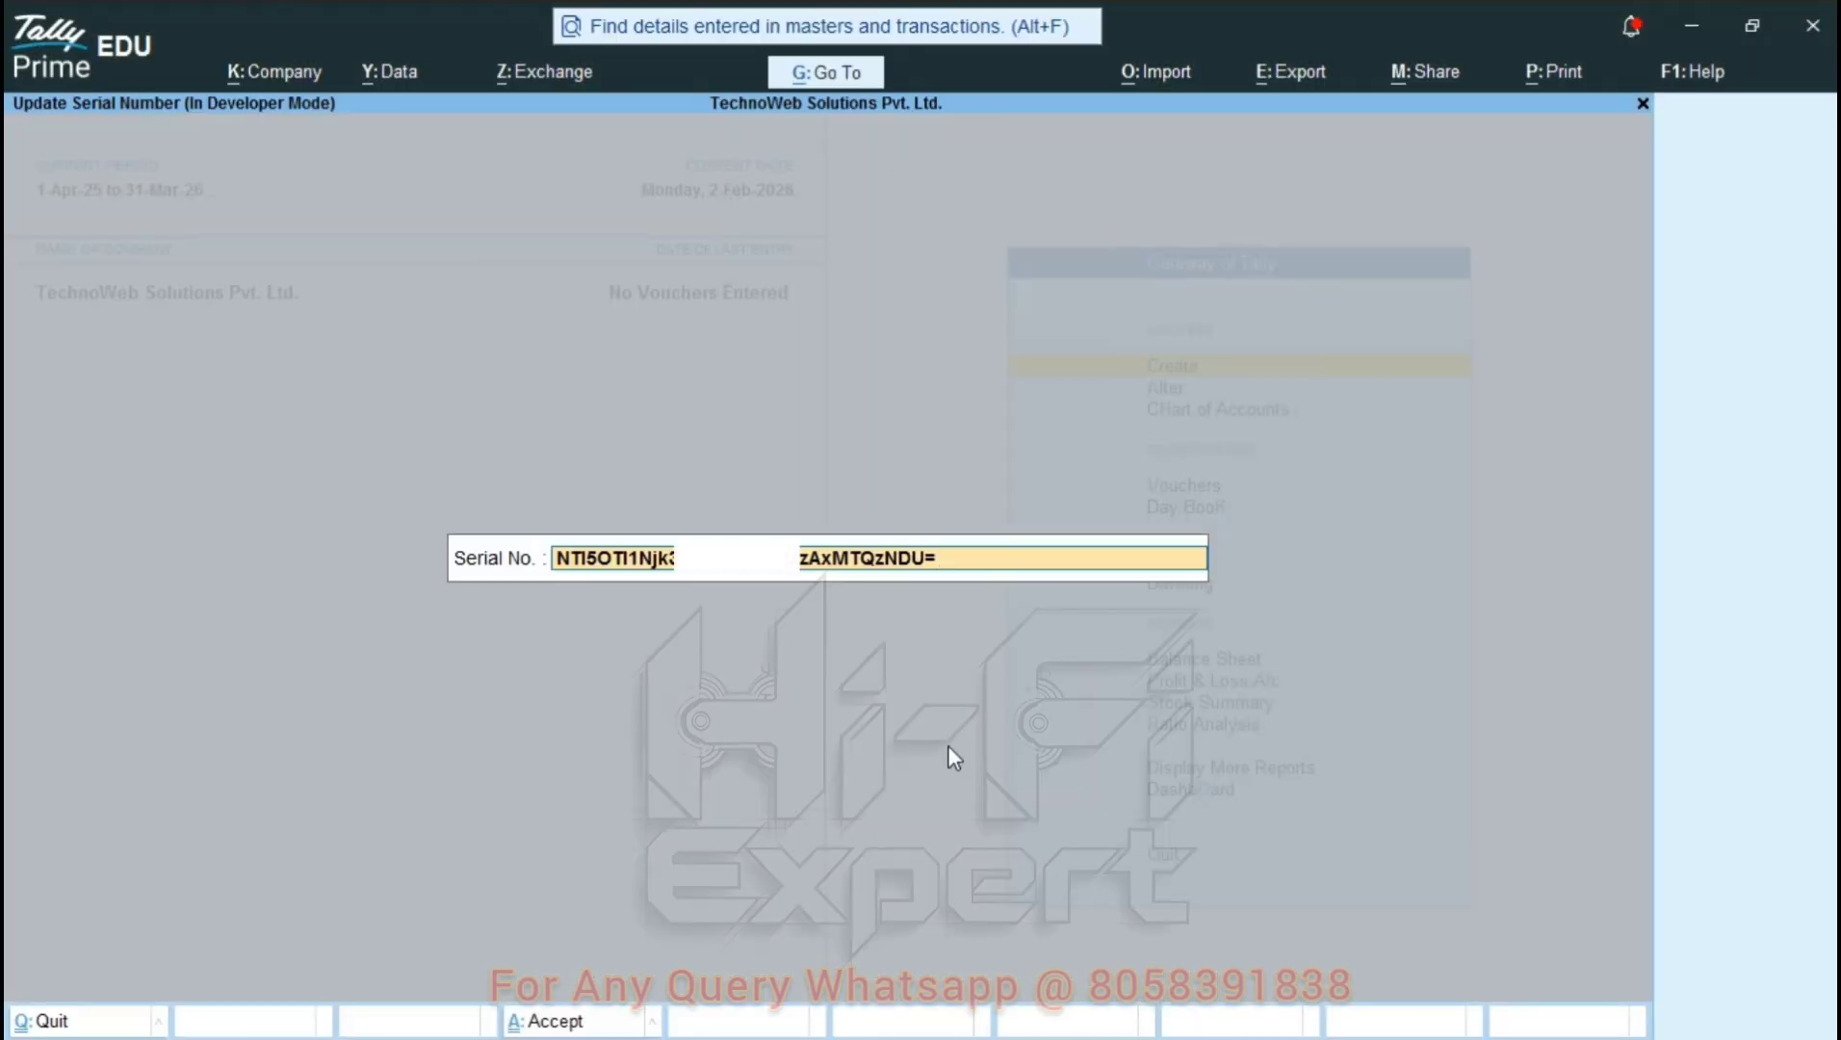
{"action": "key", "text": "Return"}
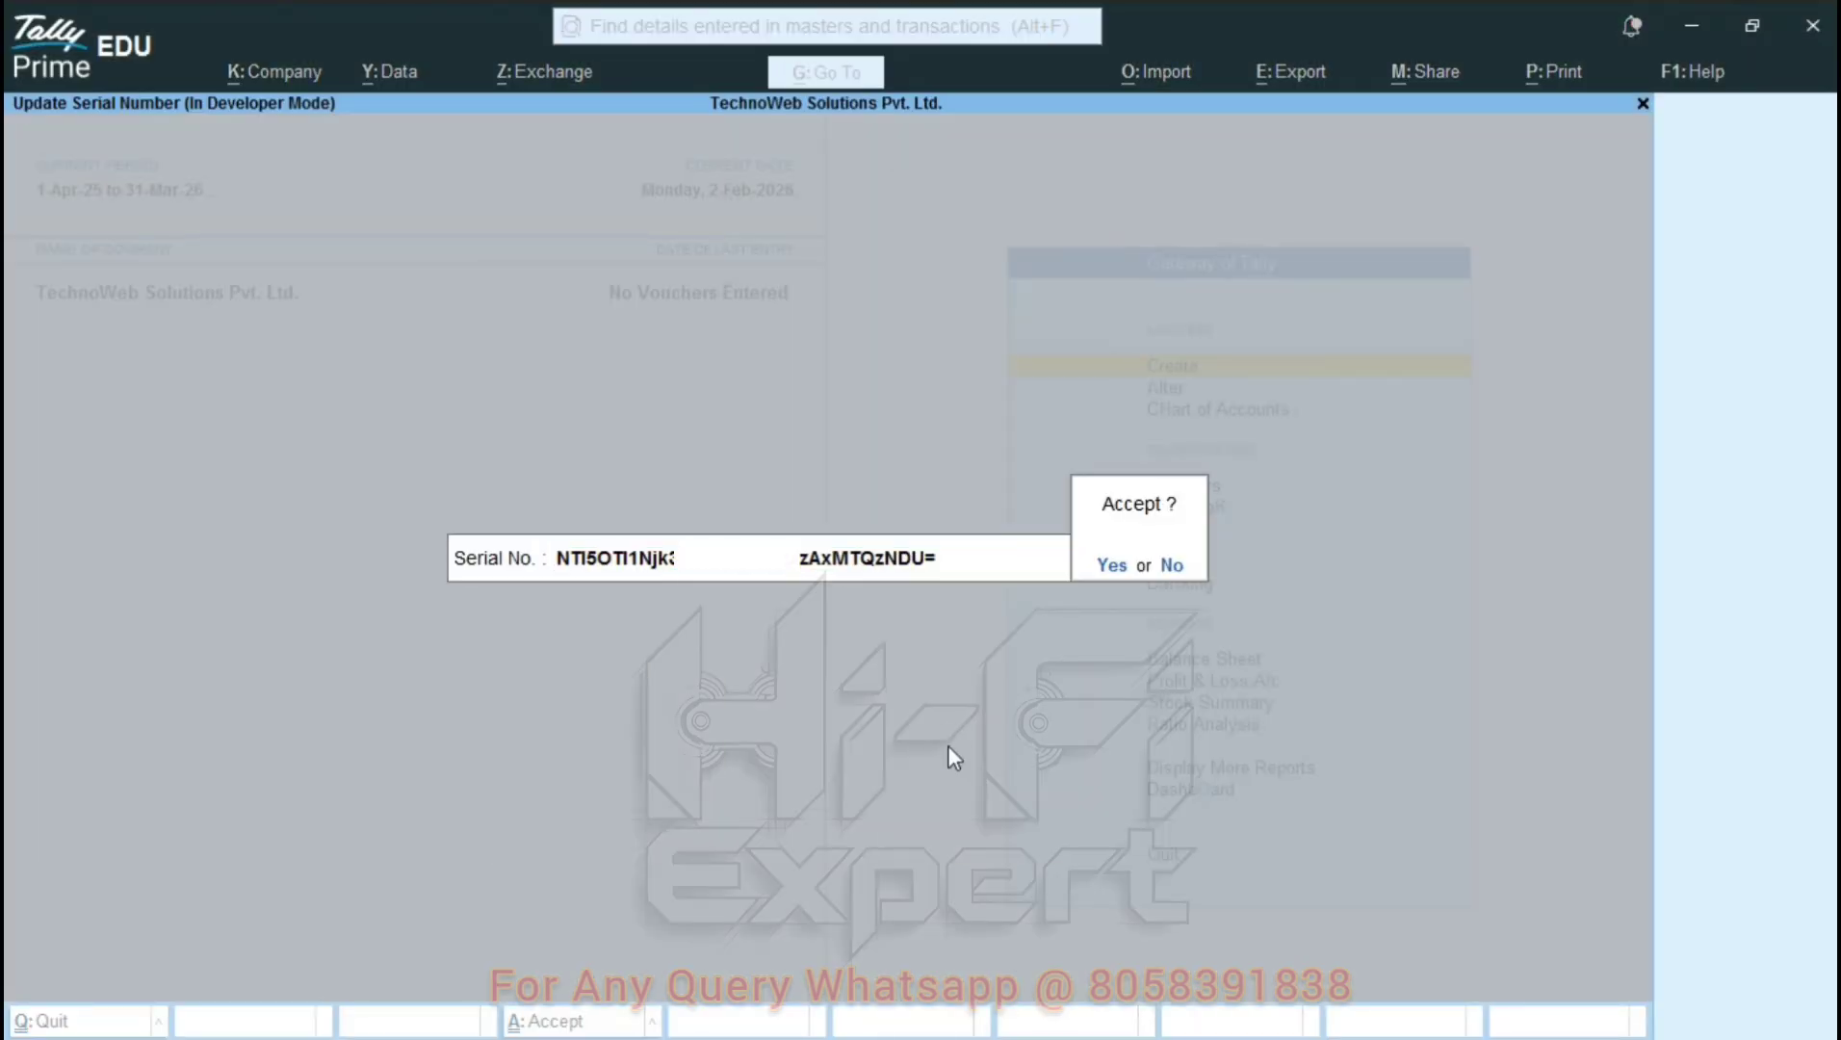
{"action": "key", "text": "Return"}
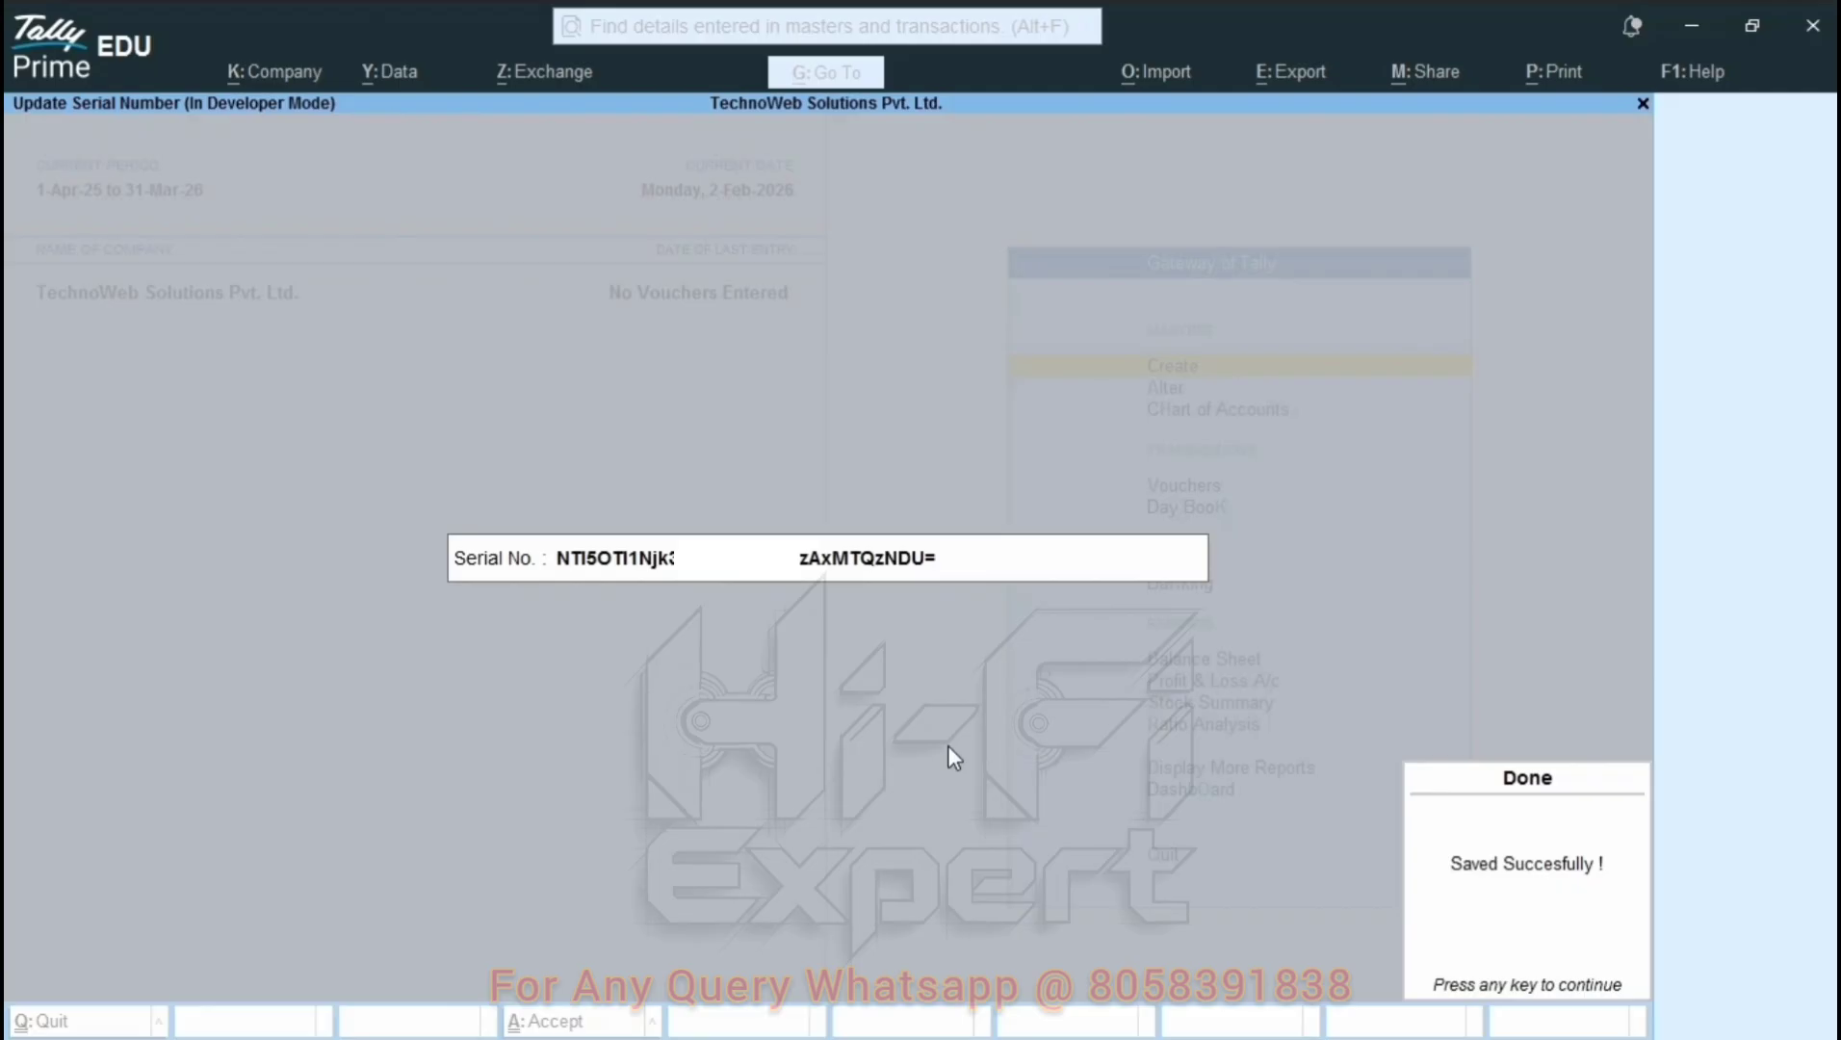
{"action": "key", "text": "Return"}
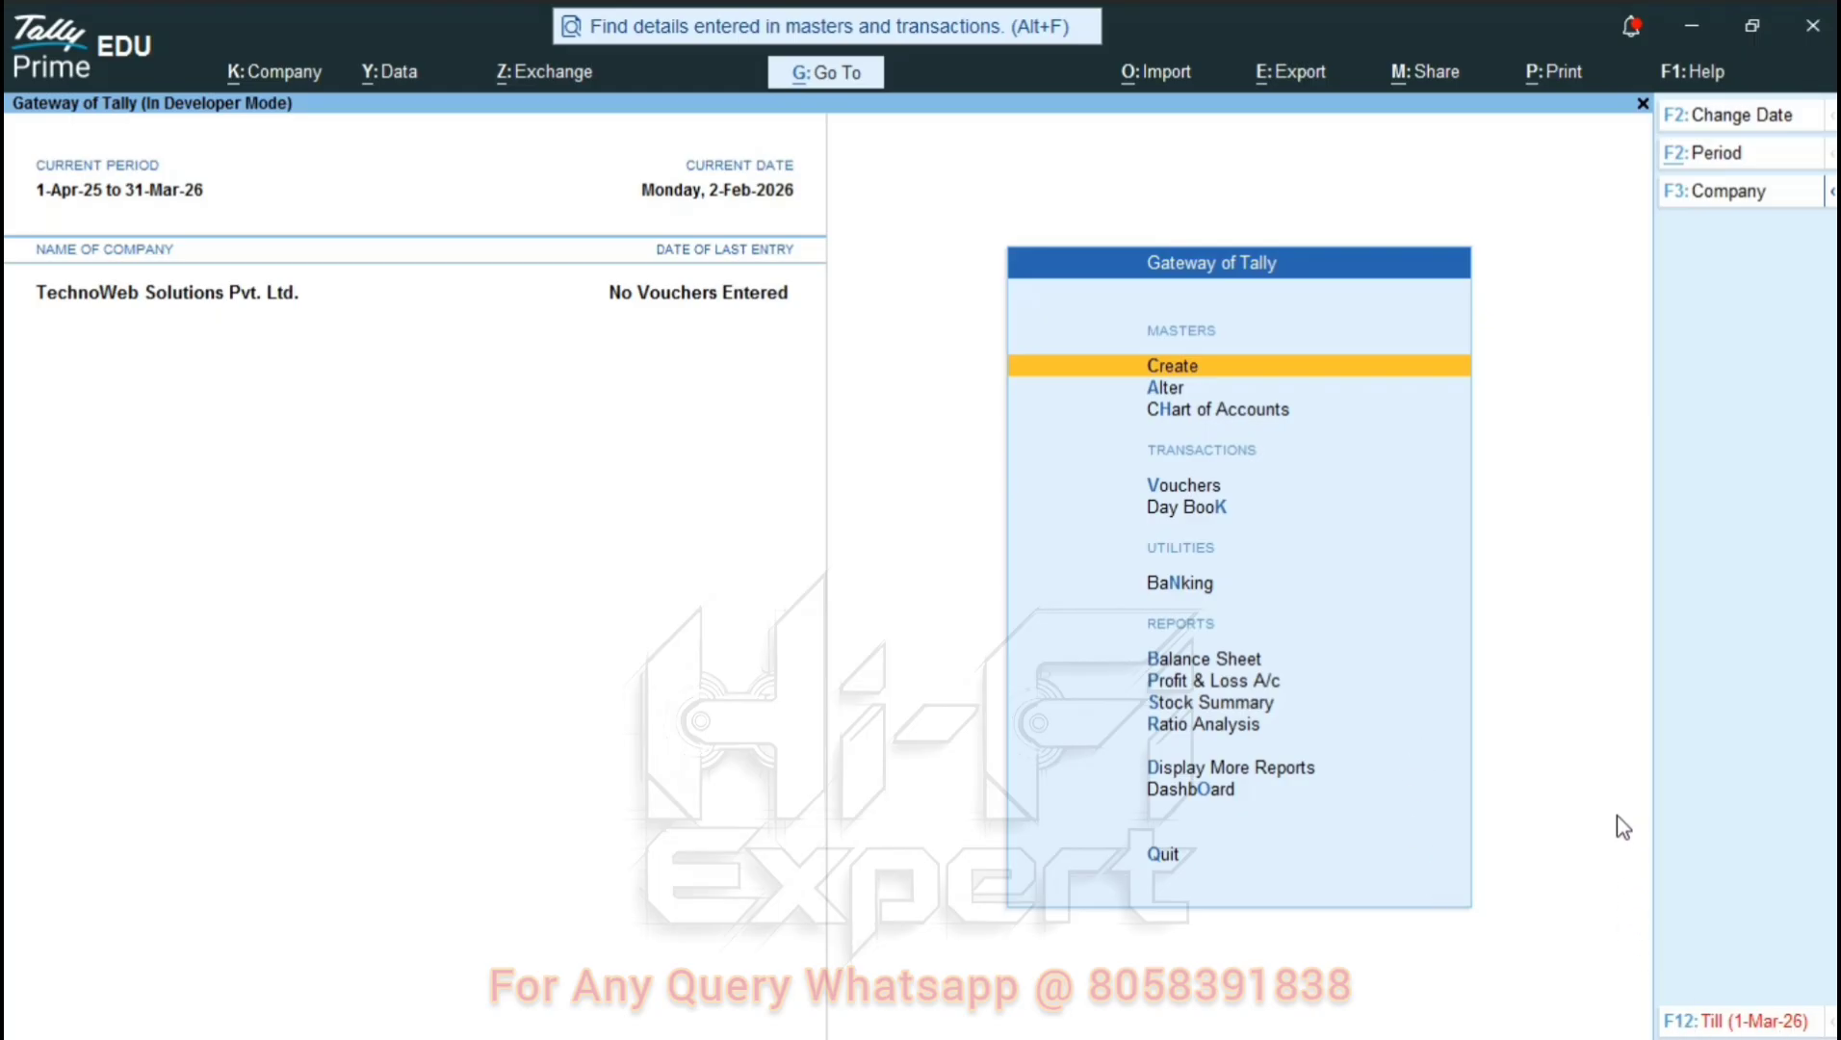
{"action": "key", "text": "Down"}
{"action": "key", "text": "Down"}
{"action": "key", "text": "Down"}
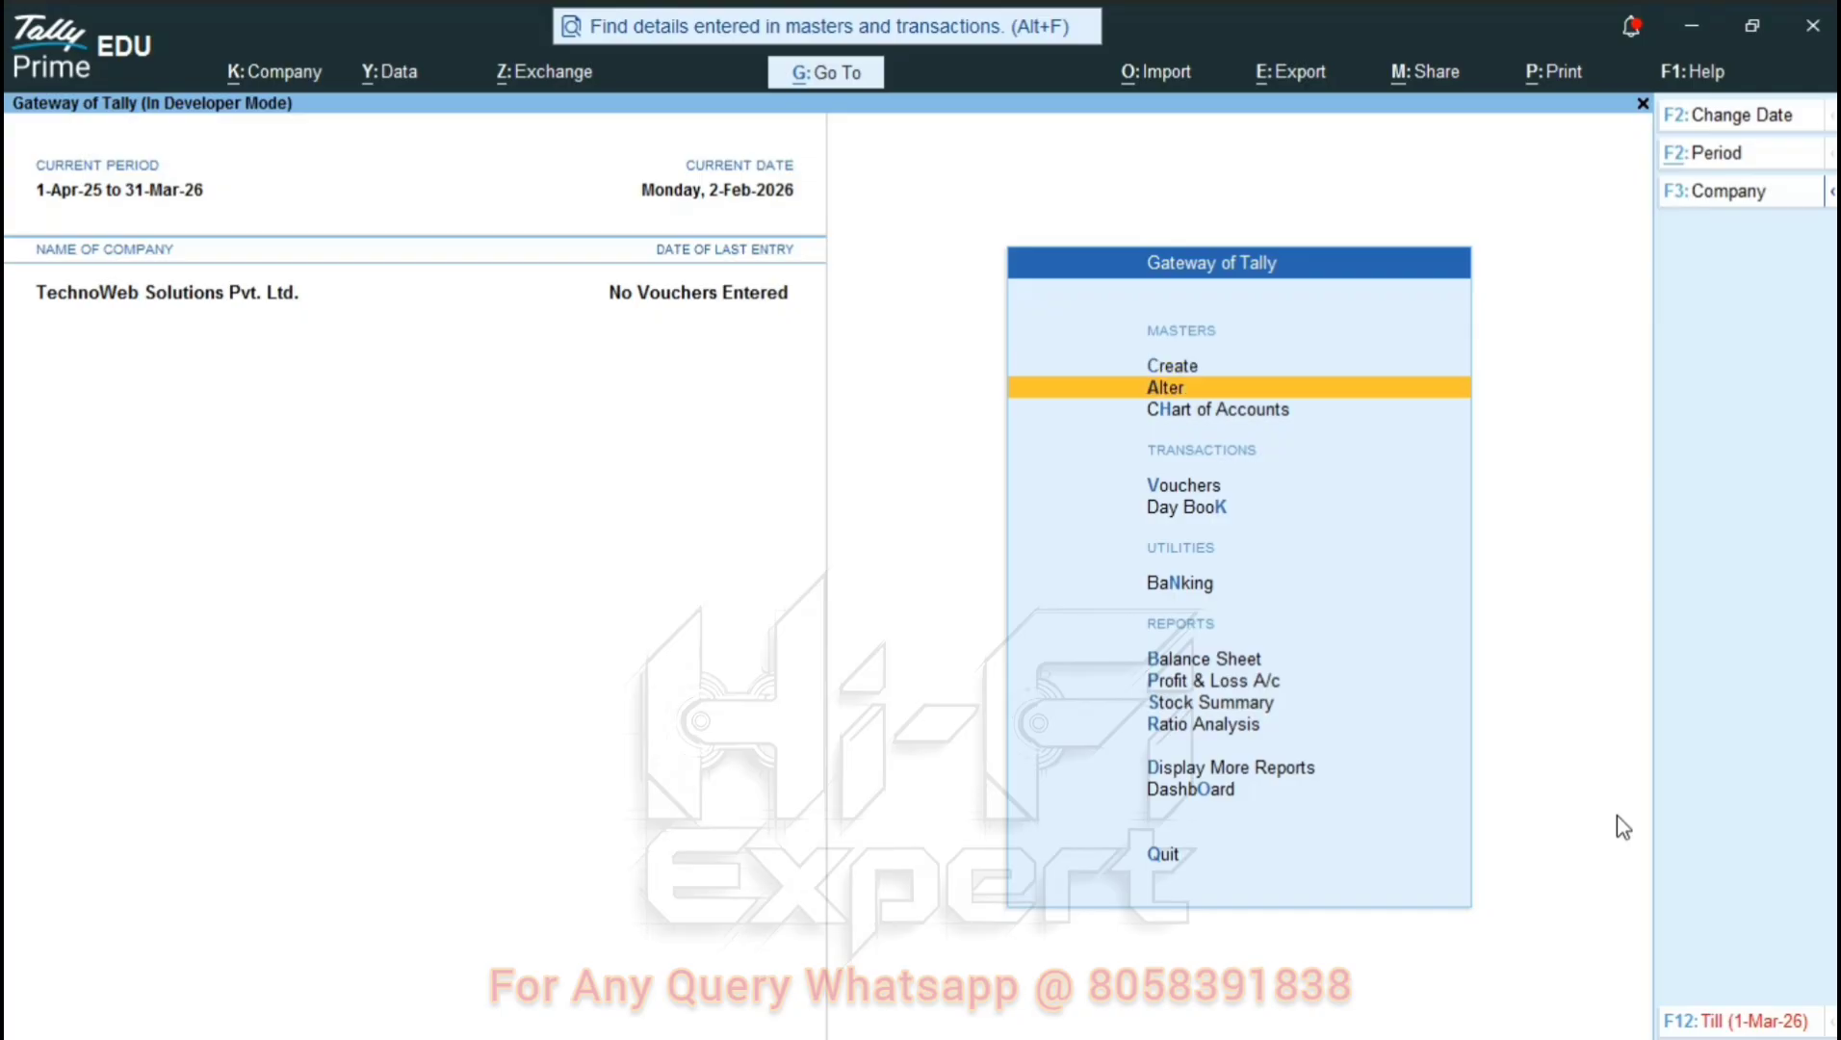
{"action": "key", "text": "Up"}
{"action": "key", "text": "Up"}
{"action": "key", "text": "Escape"}
{"action": "key", "text": "Escape"}
{"action": "key", "text": "Down"}
{"action": "key", "text": "Down"}
{"action": "key", "text": "Down"}
{"action": "key", "text": "Down"}
{"action": "key", "text": "Up"}
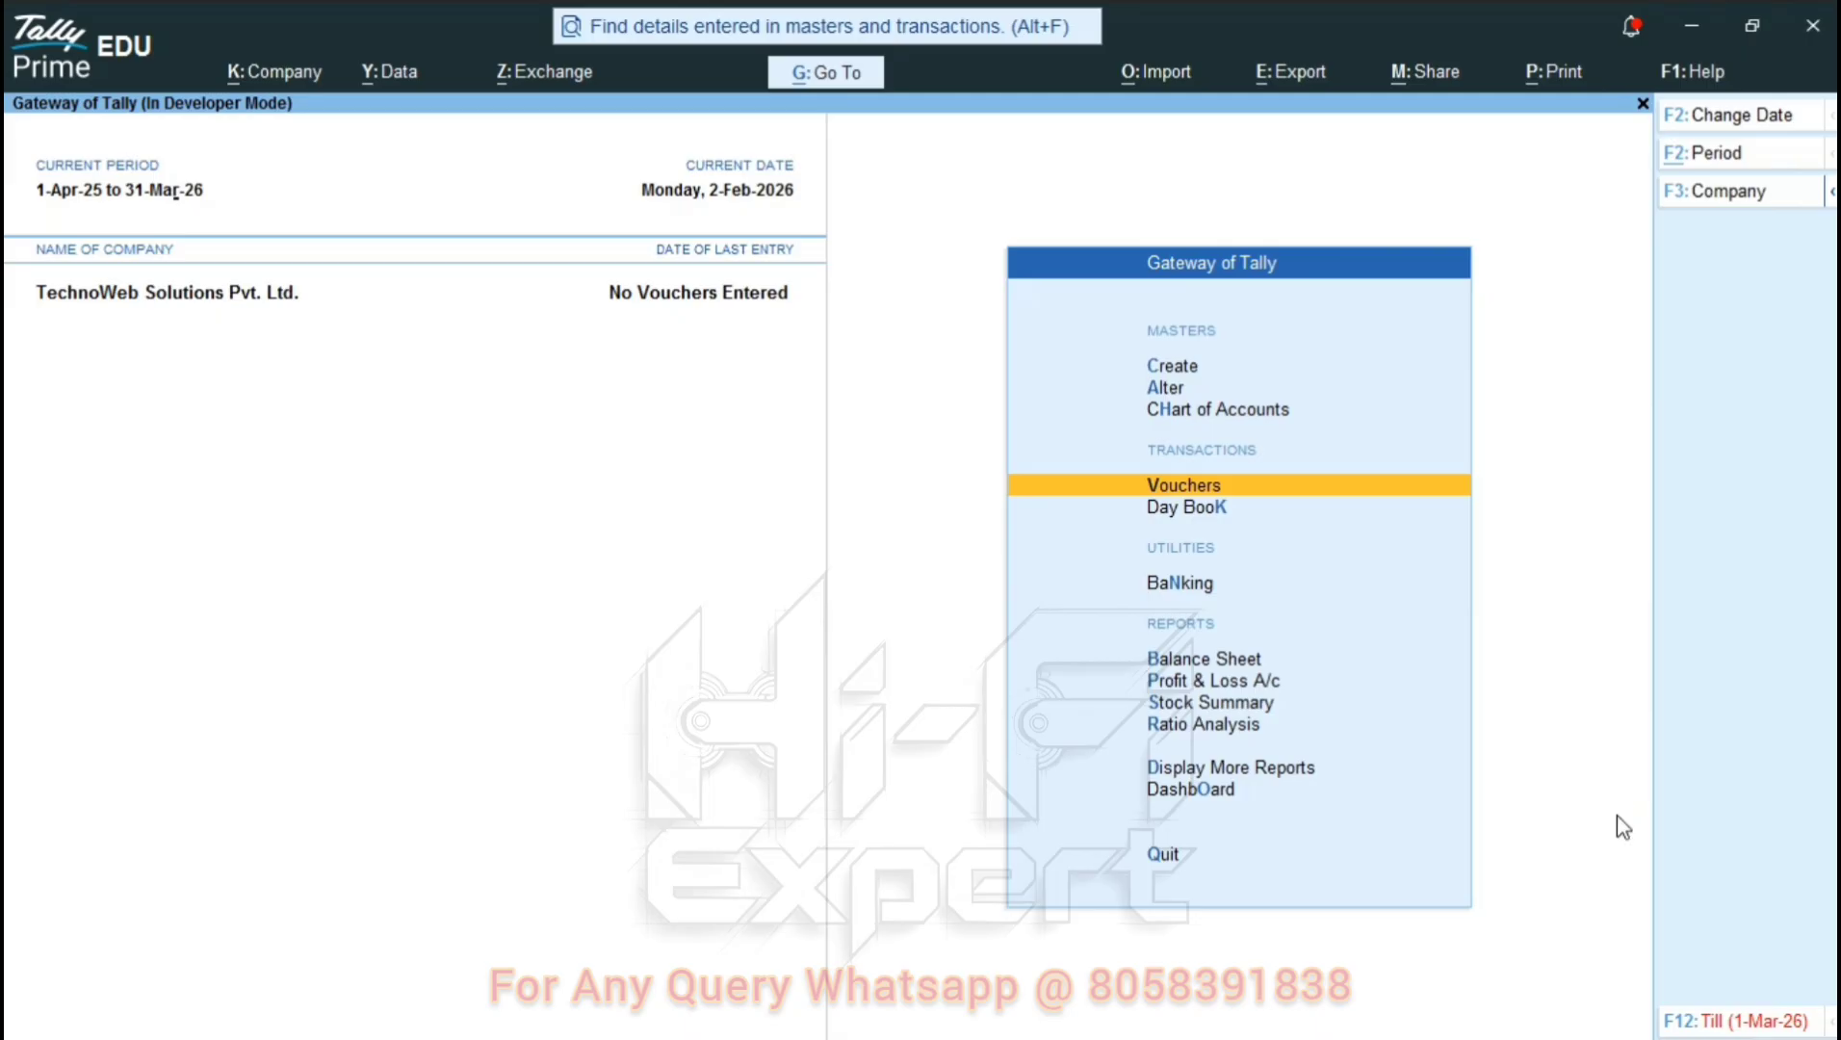
{"action": "key", "text": "Return"}
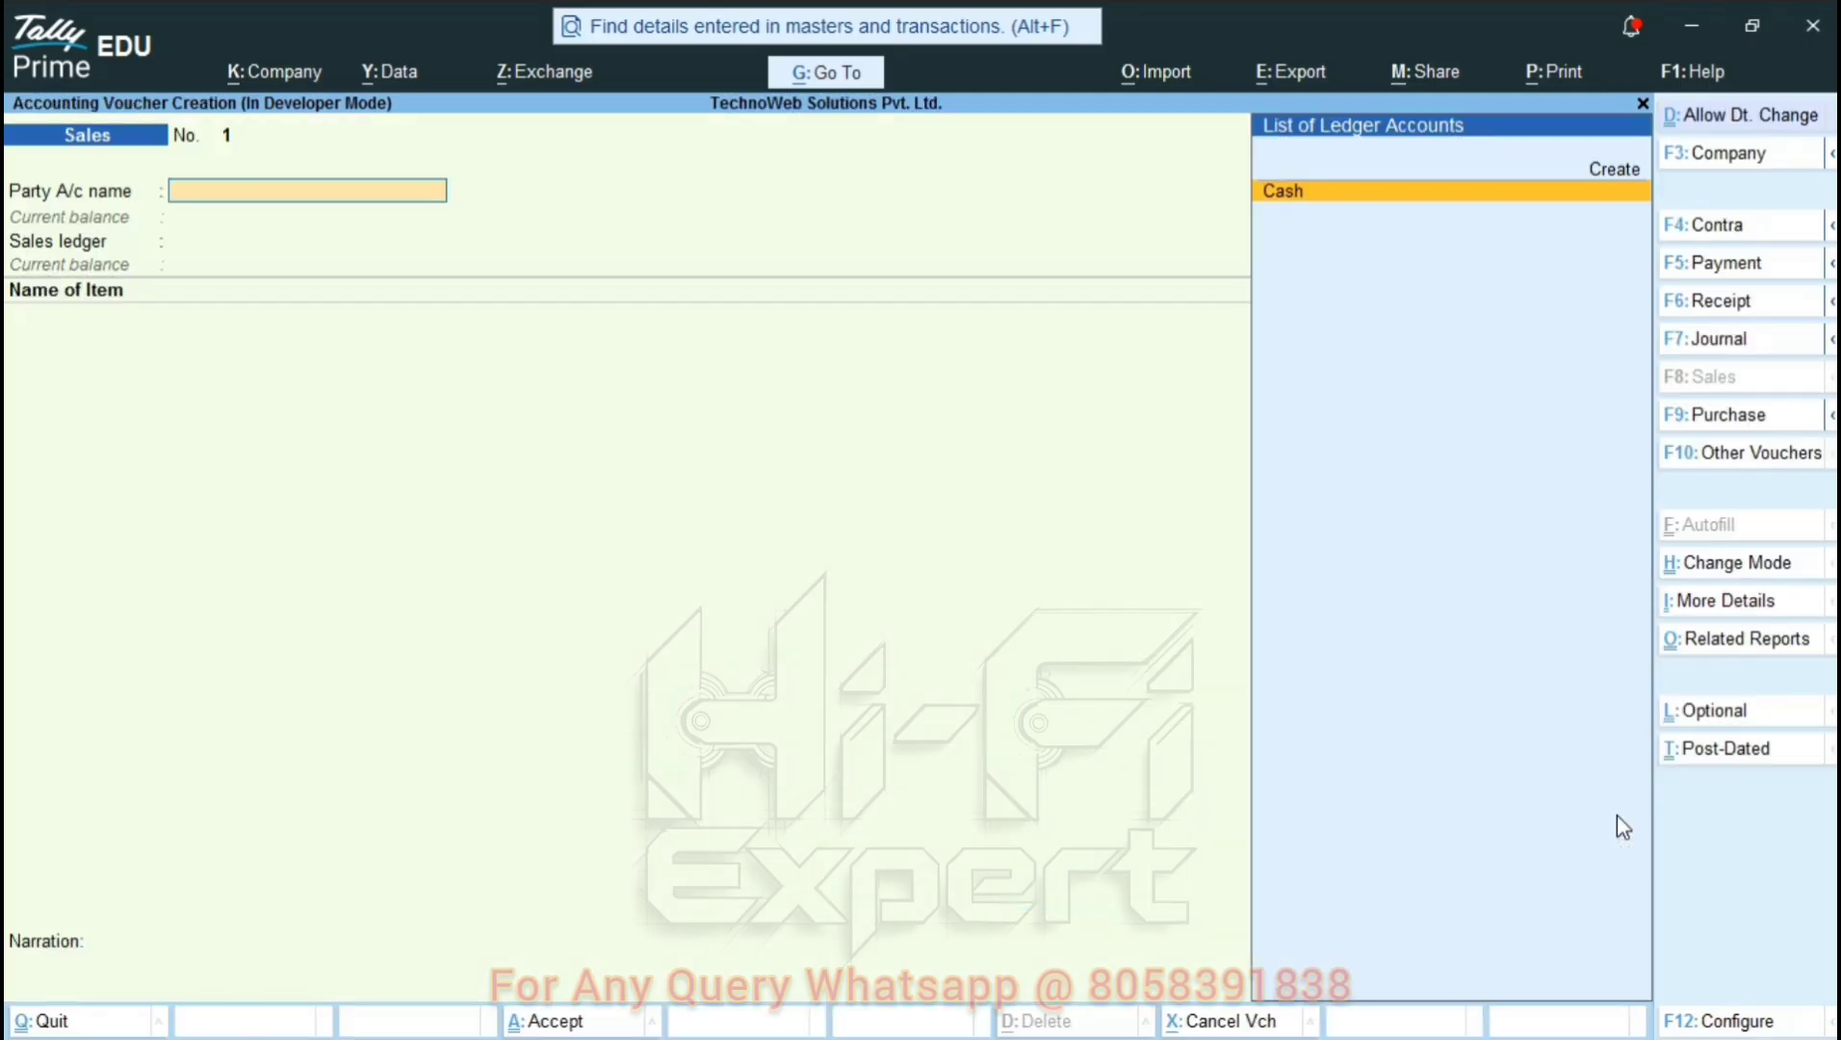
{"action": "key", "text": "Escape"}
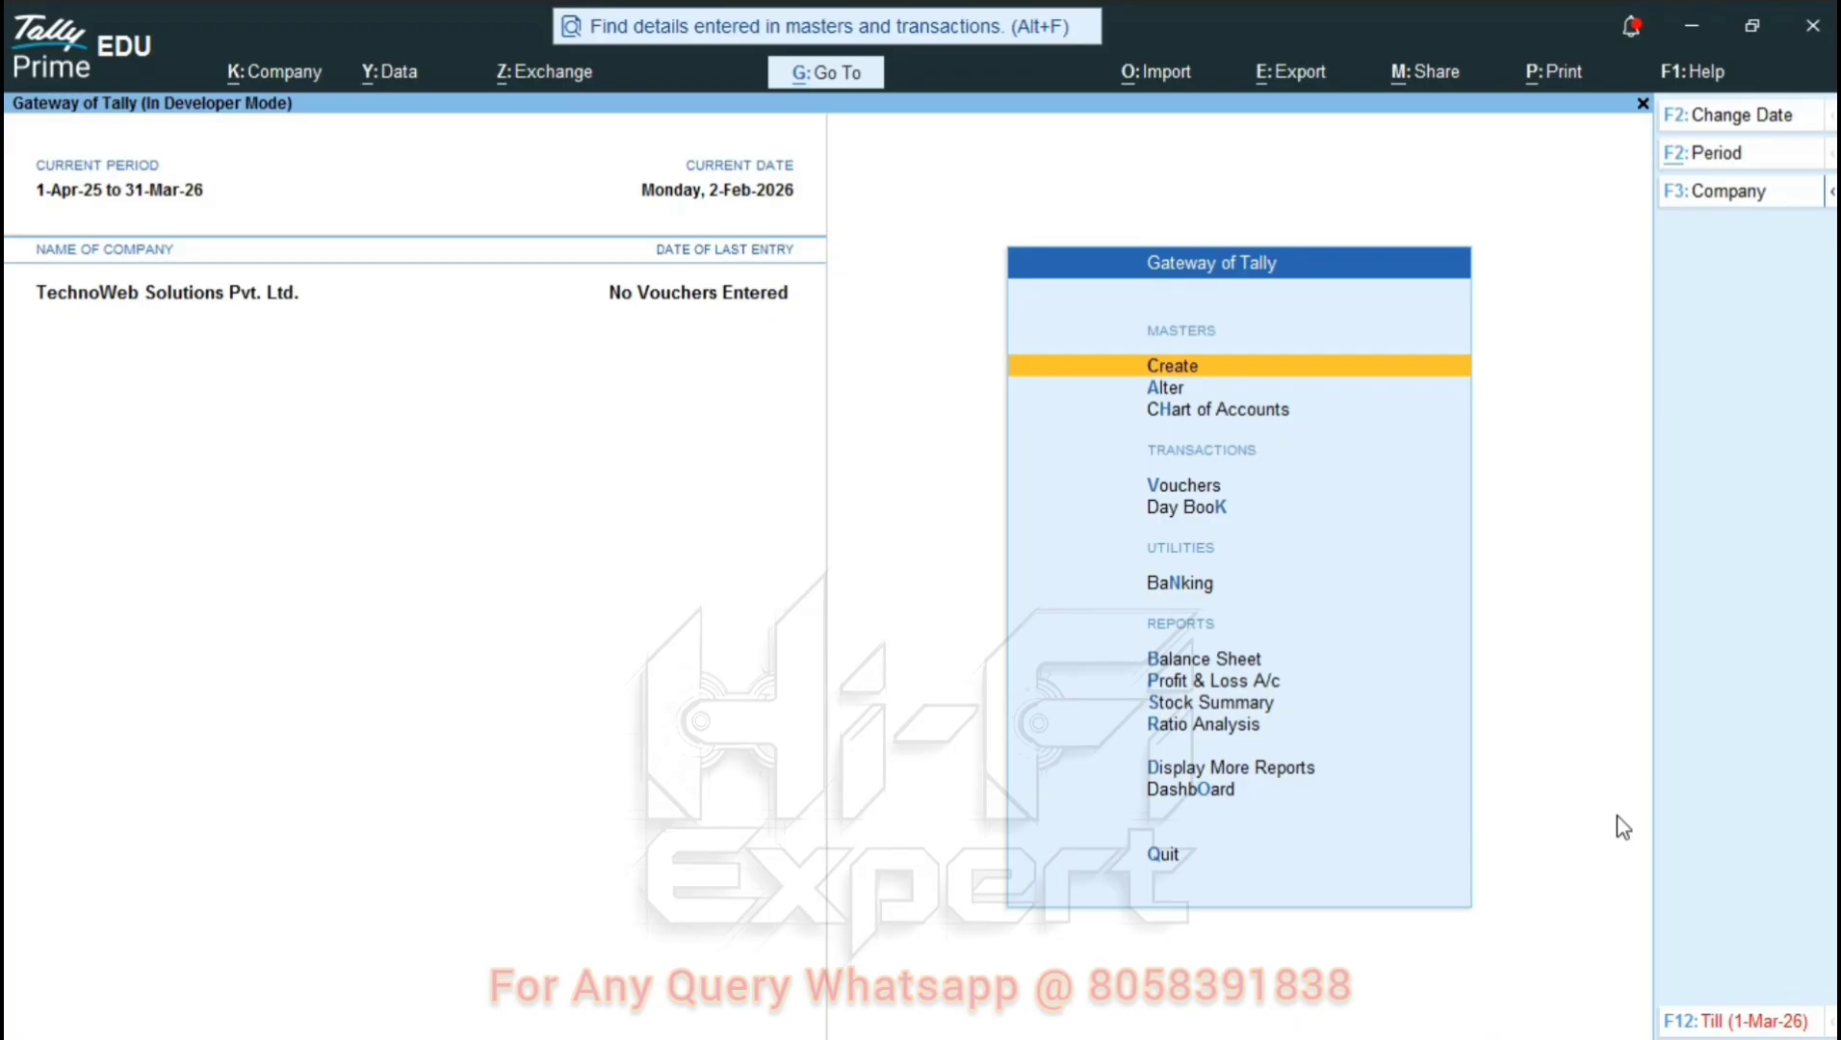
Move the current date with F2 and arrow keys to Friday, 10-Oct-2025.
{"action": "key", "text": "F2"}
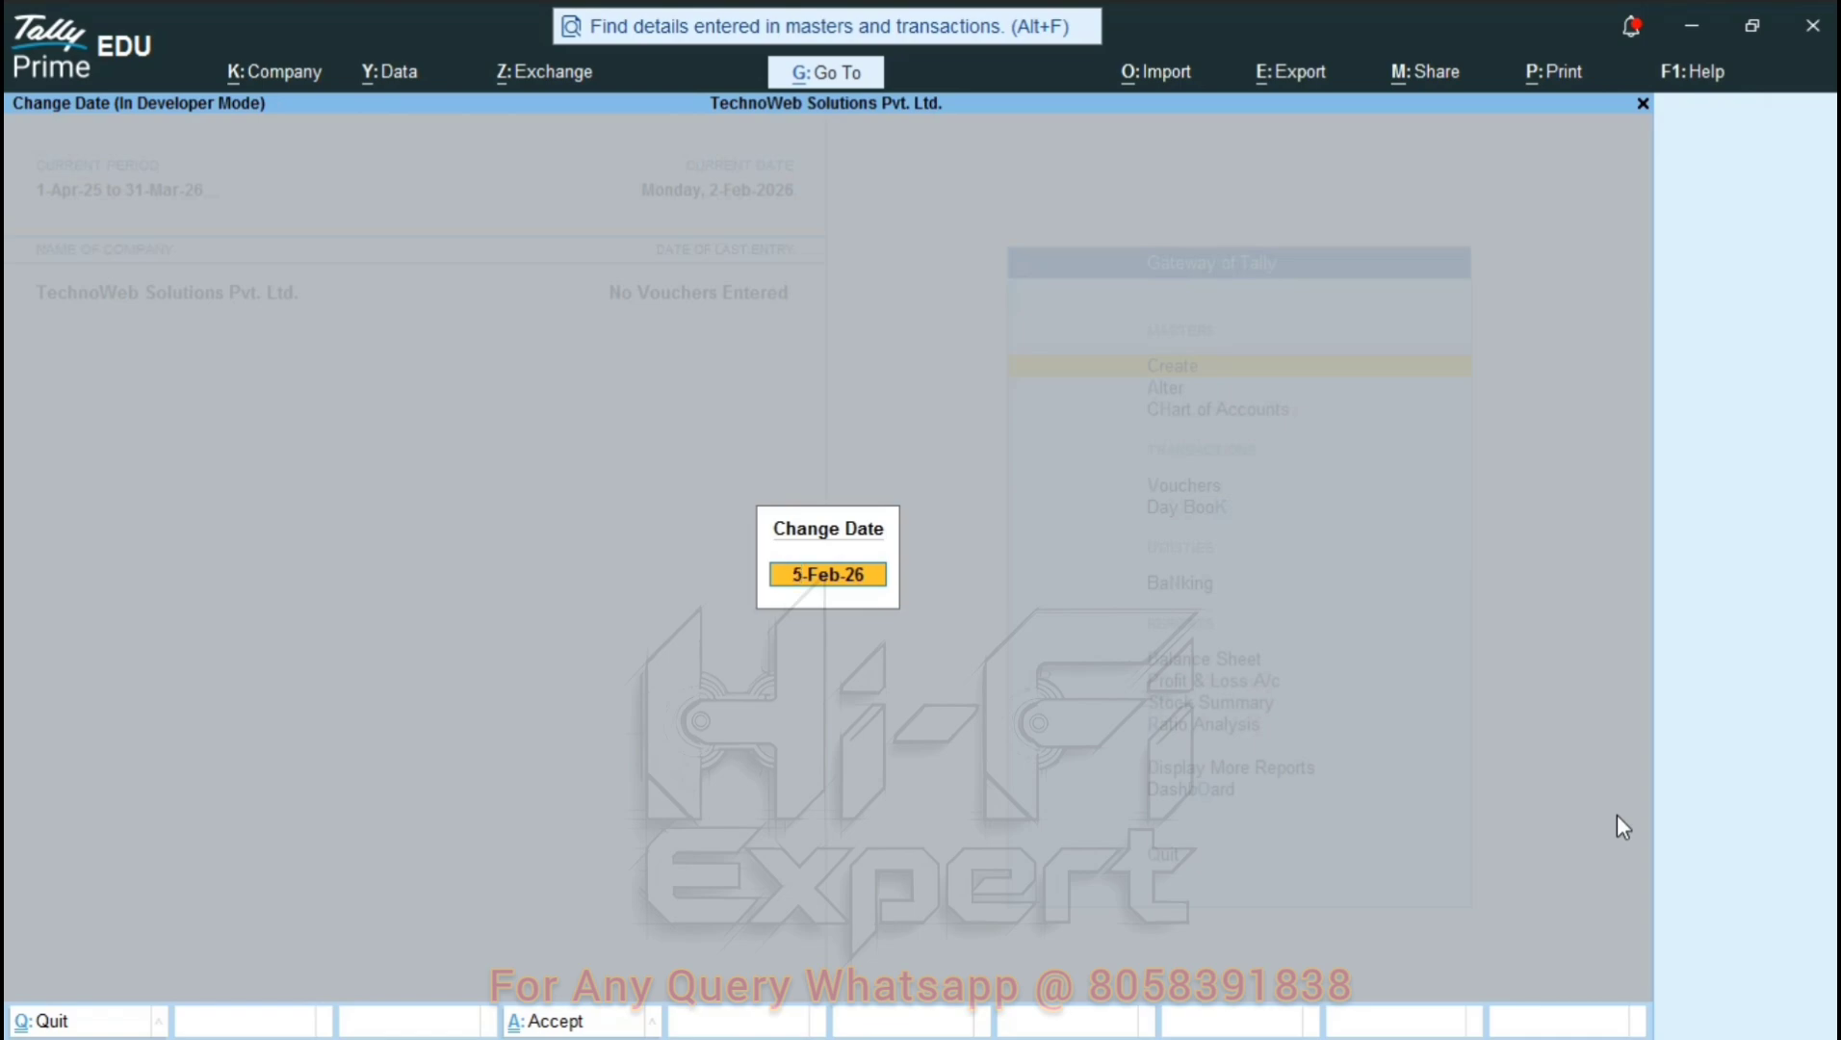
{"action": "key", "text": "plus"}
{"action": "key", "text": "plus"}
{"action": "key", "text": "plus"}
{"action": "key", "text": "plus"}
{"action": "key", "text": "plus"}
{"action": "key", "text": "plus"}
{"action": "key", "text": "plus"}
{"action": "key", "text": "plus"}
{"action": "key", "text": "plus"}
{"action": "key", "text": "plus"}
{"action": "key", "text": "plus"}
{"action": "key", "text": "plus"}
{"action": "key", "text": "plus"}
{"action": "key", "text": "plus"}
{"action": "key", "text": "plus"}
{"action": "key", "text": "plus"}
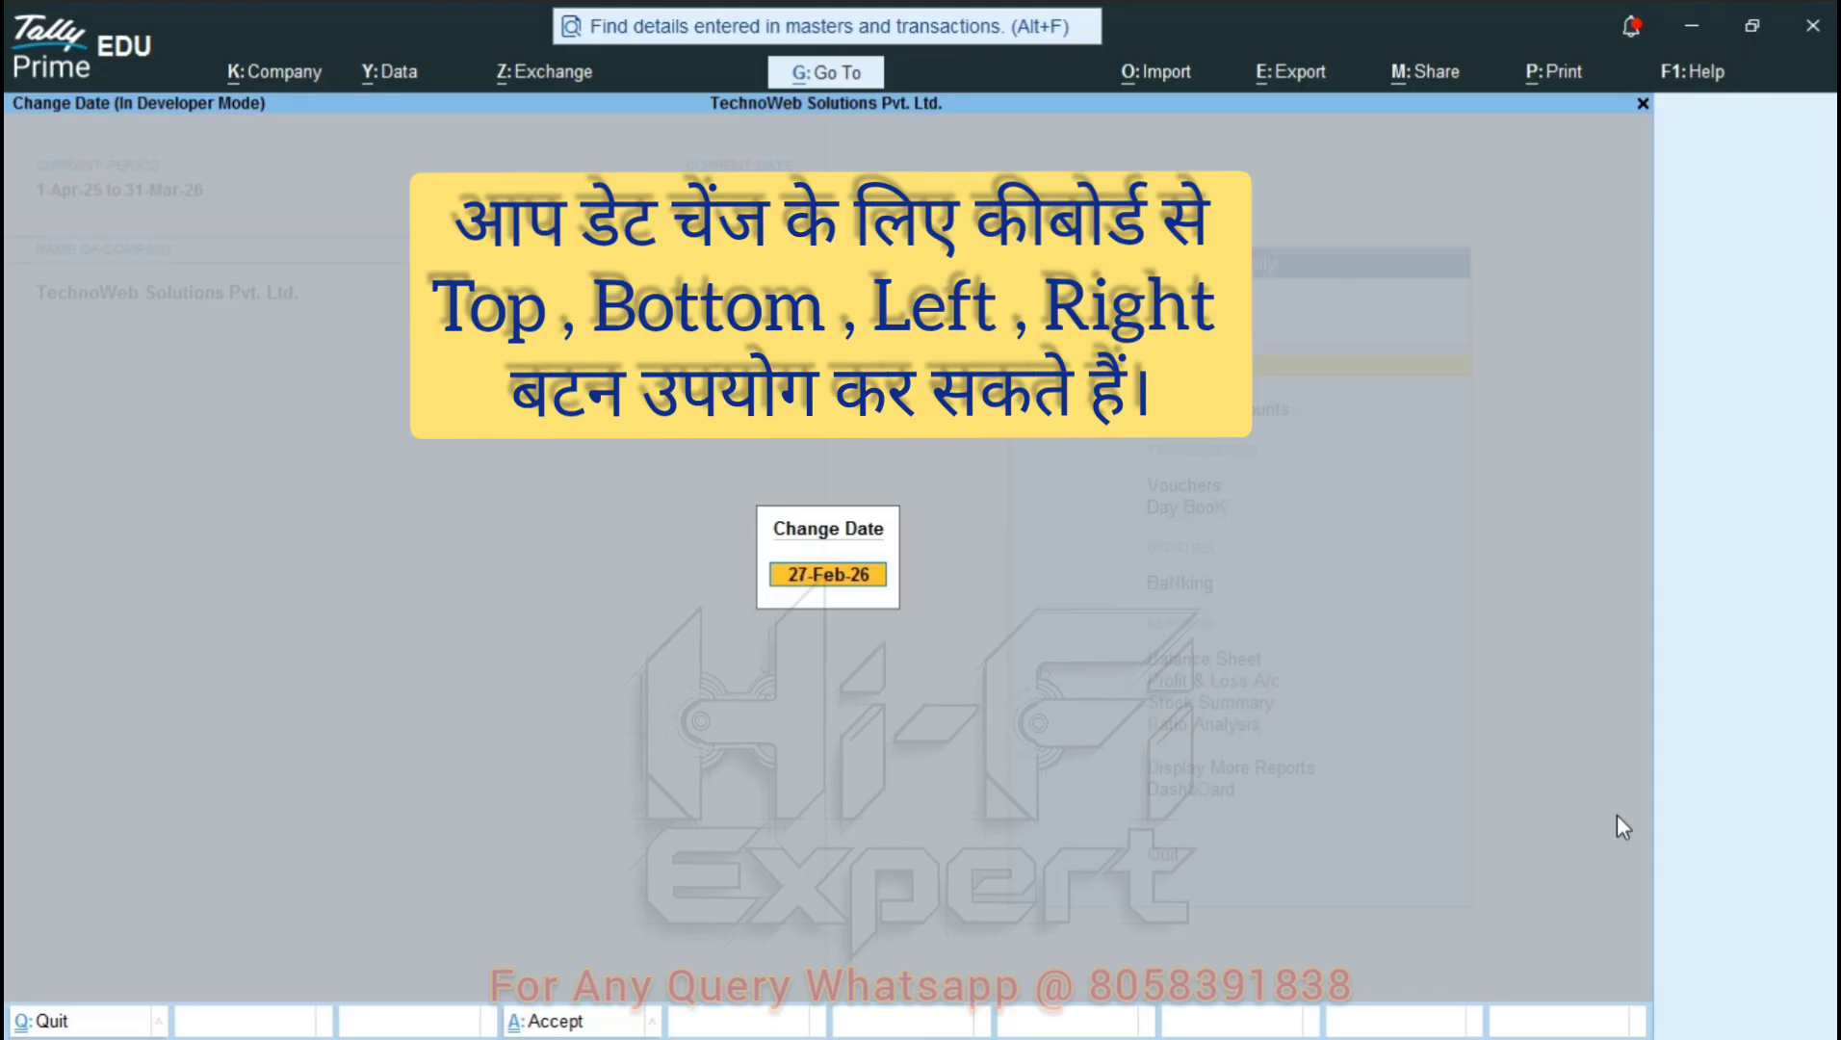
{"action": "key", "text": "Down"}
{"action": "key", "text": "Down"}
{"action": "key", "text": "Down"}
{"action": "key", "text": "Down"}
{"action": "key", "text": "Down"}
{"action": "key", "text": "Up"}
{"action": "key", "text": "Left"}
{"action": "key", "text": "Left"}
{"action": "key", "text": "Left"}
{"action": "key", "text": "Left"}
{"action": "key", "text": "Left"}
{"action": "key", "text": "Left"}
{"action": "key", "text": "Left"}
{"action": "key", "text": "Left"}
{"action": "key", "text": "Left"}
{"action": "key", "text": "Left"}
{"action": "key", "text": "Left"}
{"action": "key", "text": "Left"}
{"action": "key", "text": "Left"}
{"action": "key", "text": "Down"}
{"action": "key", "text": "Left"}
{"action": "key", "text": "Up"}
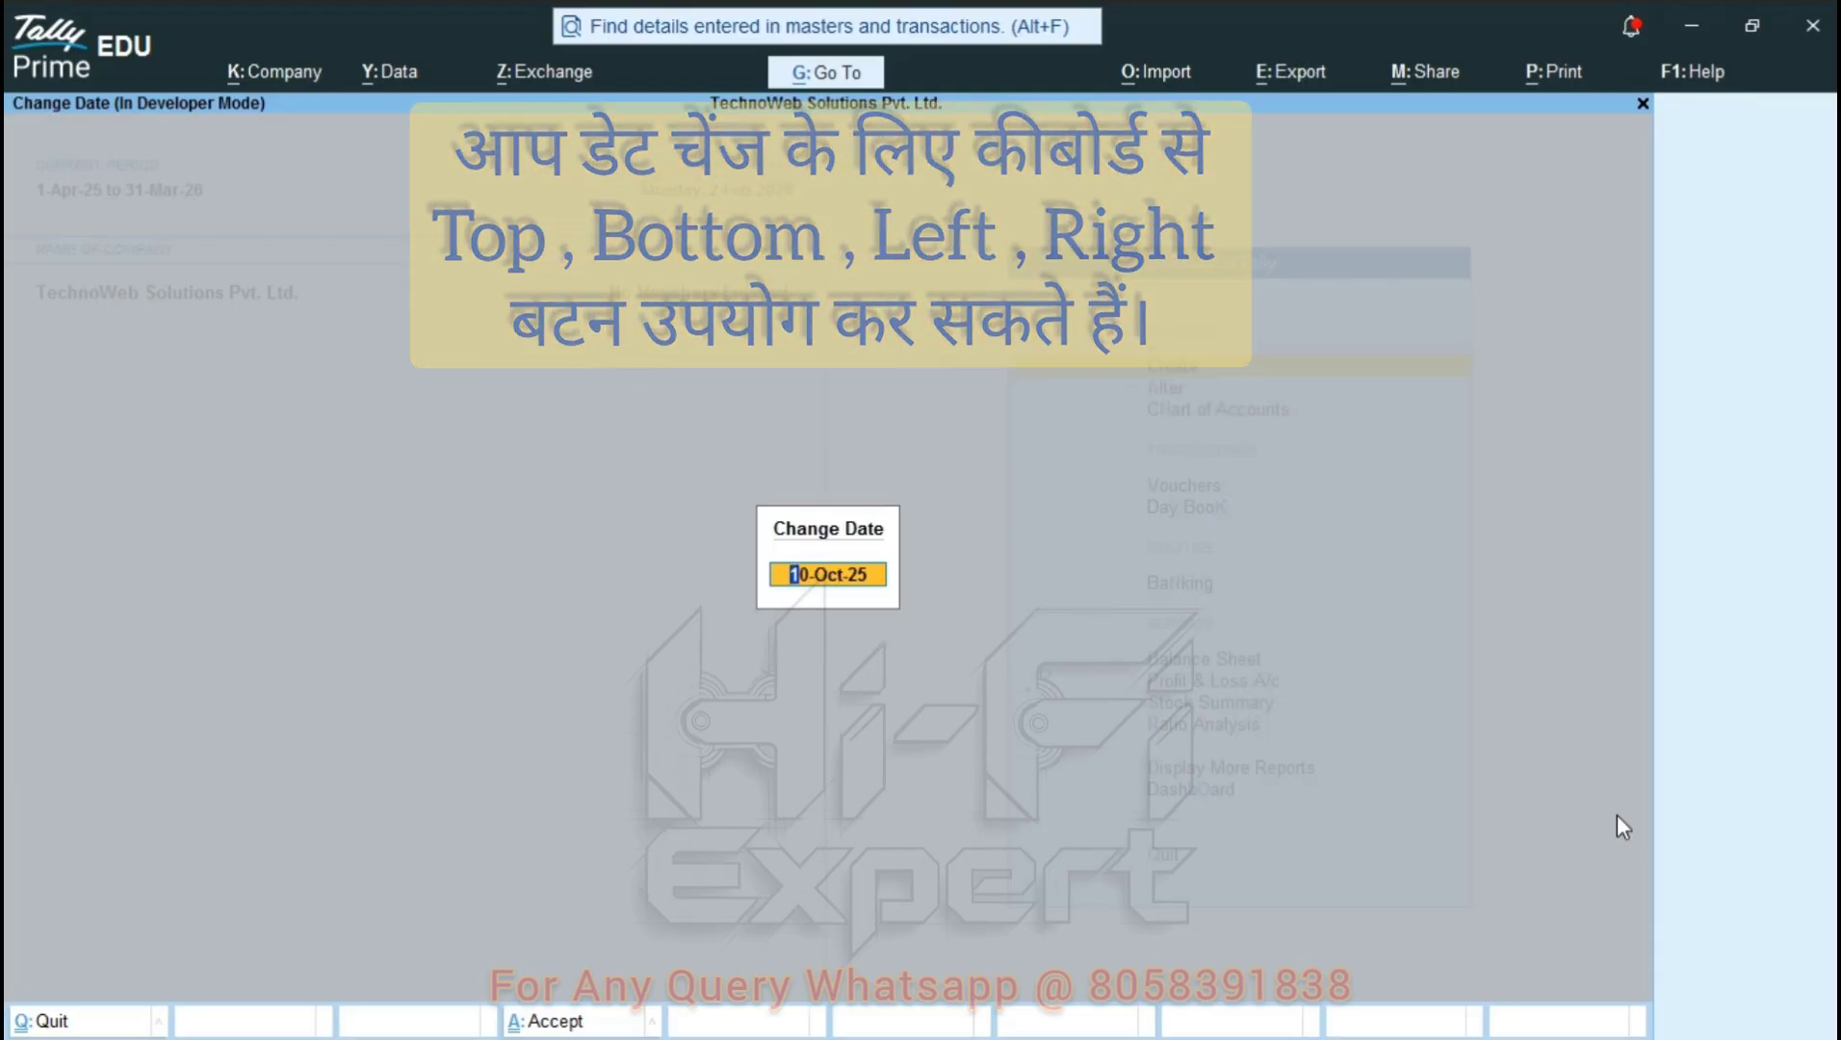
{"action": "key", "text": "Return"}
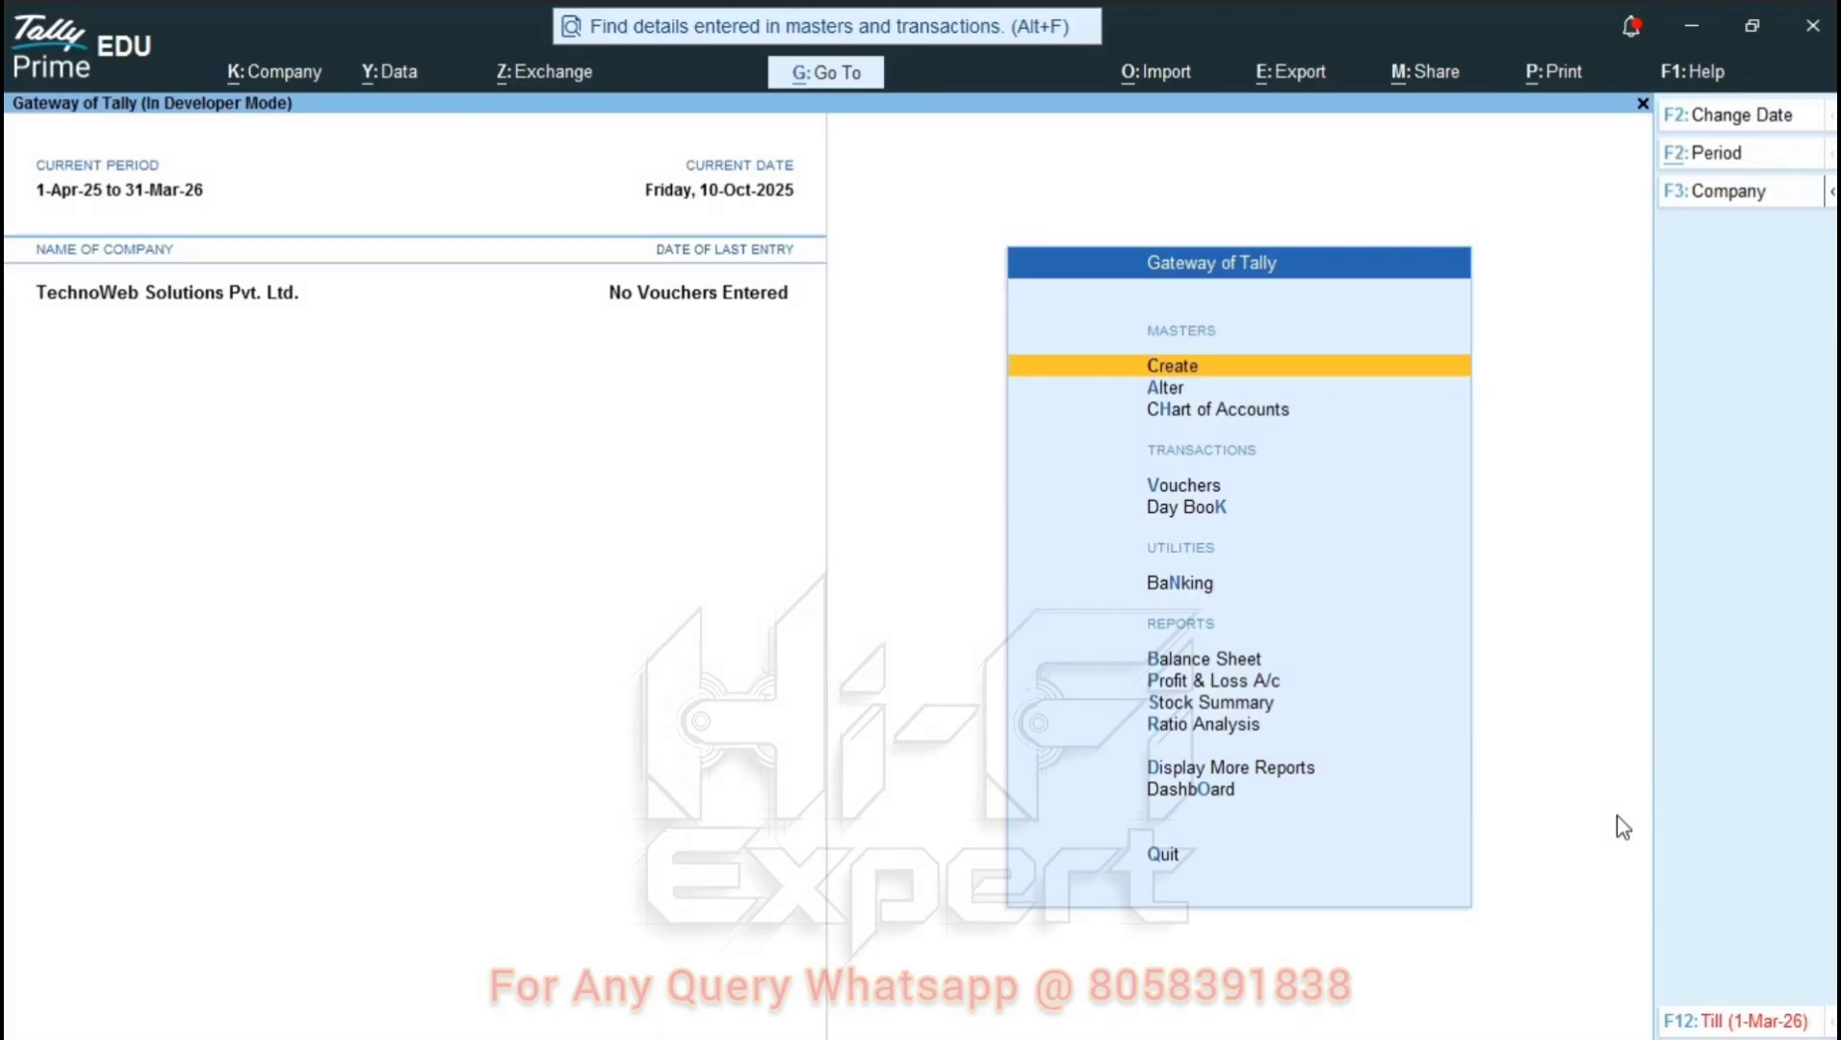
Start a Purchase voucher with Cash as the party account.
{"action": "key", "text": "Down"}
{"action": "key", "text": "Down"}
{"action": "key", "text": "Down"}
{"action": "key", "text": "Return"}
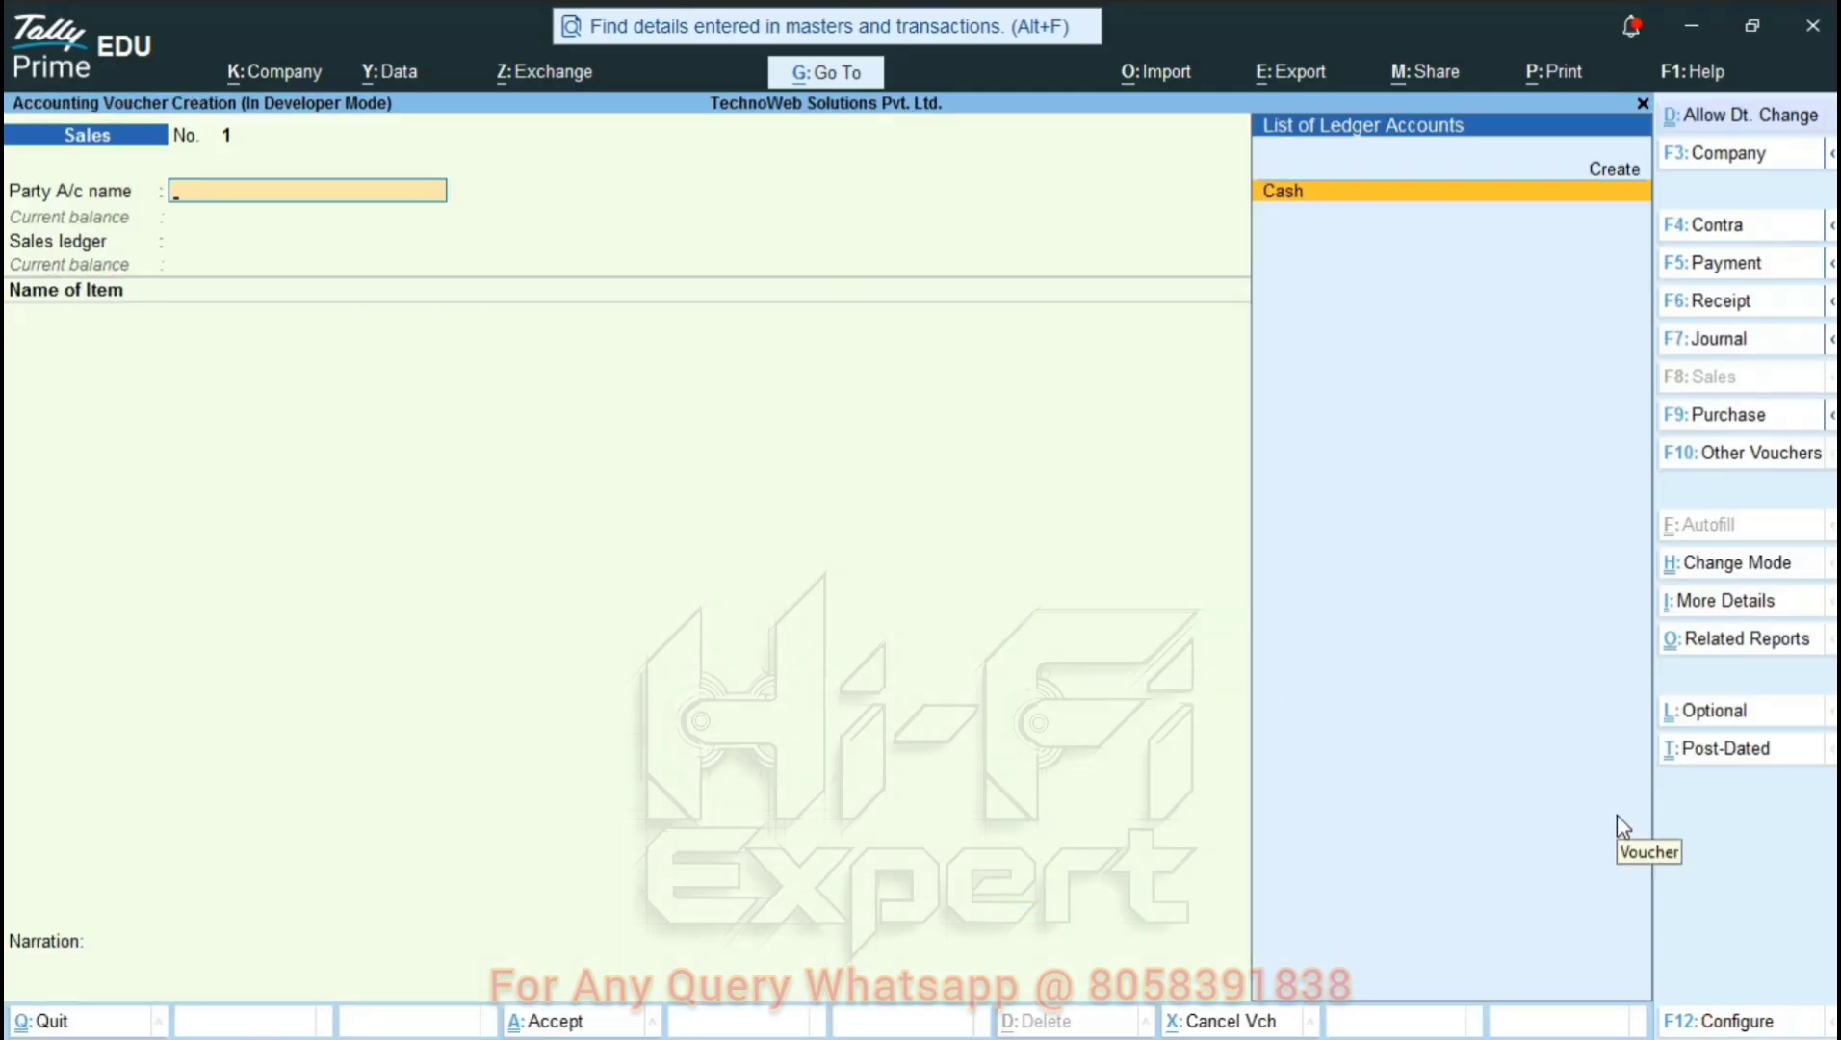
{"action": "key", "text": "F9"}
{"action": "key", "text": "Return"}
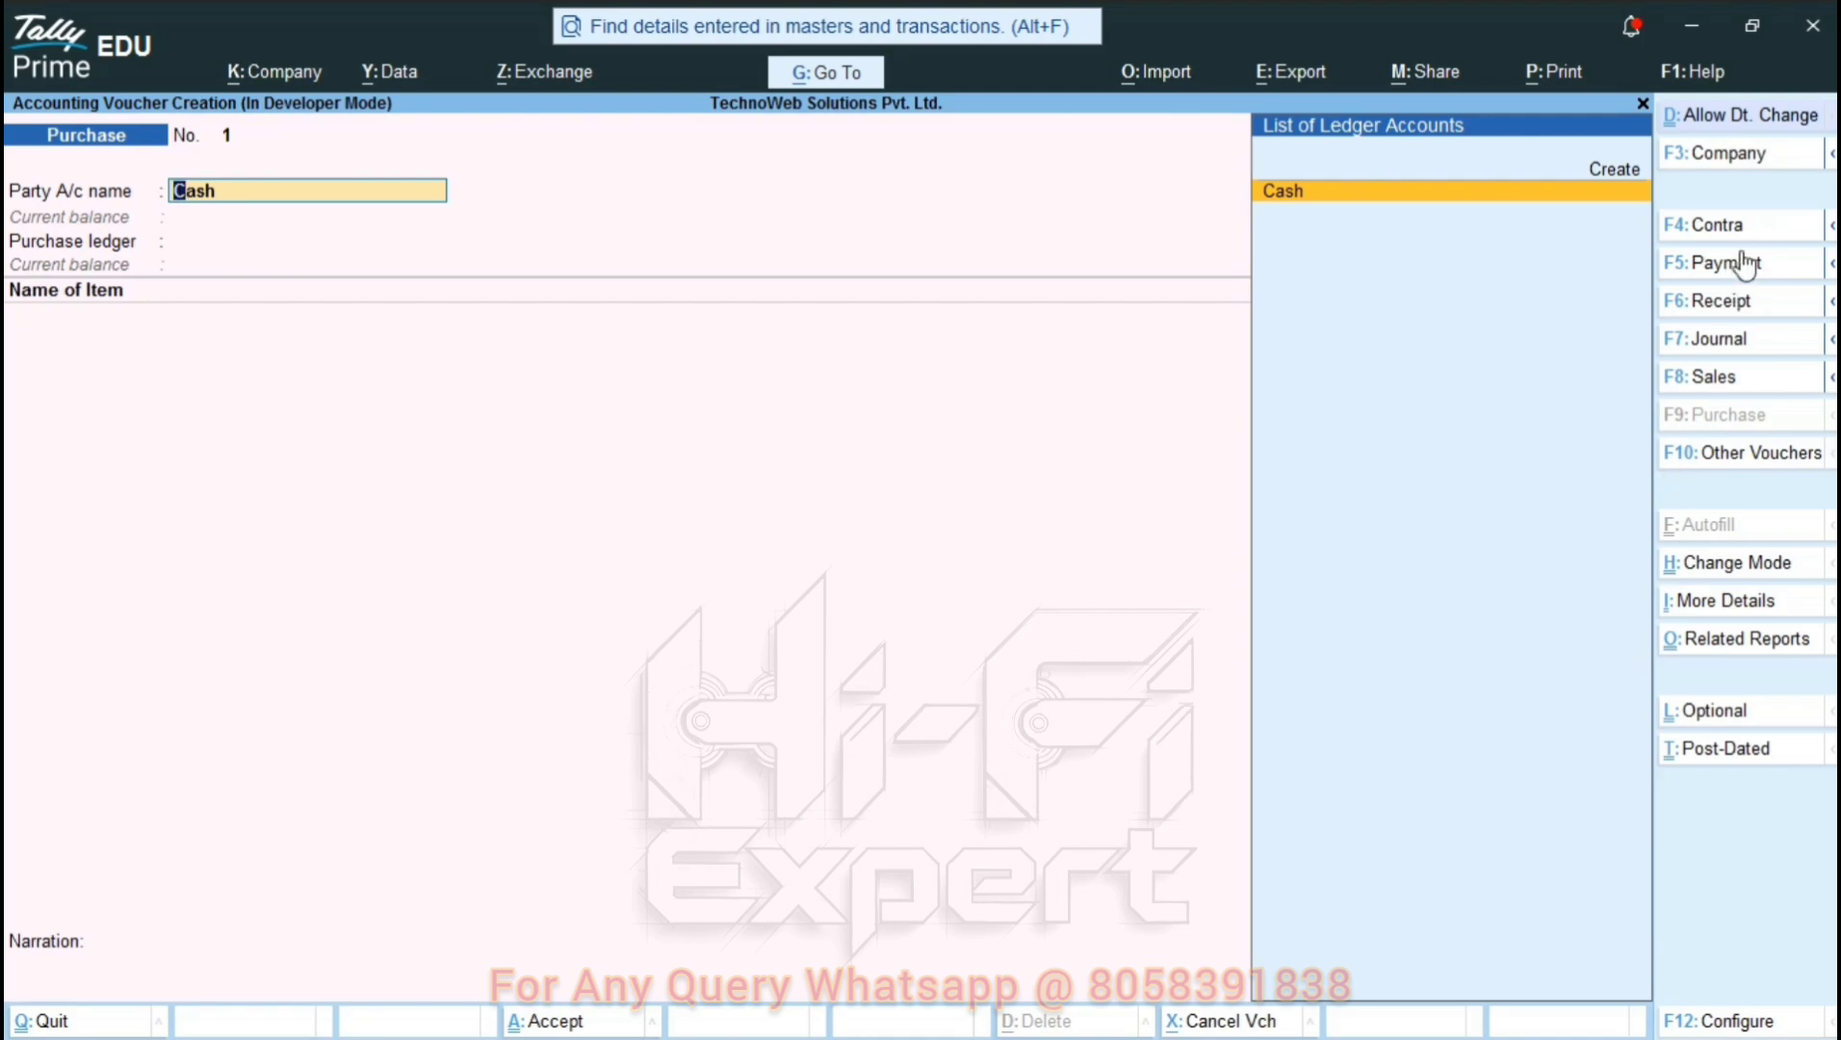
Date the purchase voucher 26-Feb-26 and bring up its Party Details.
{"action": "left_click", "coordinate": [1717, 115]}
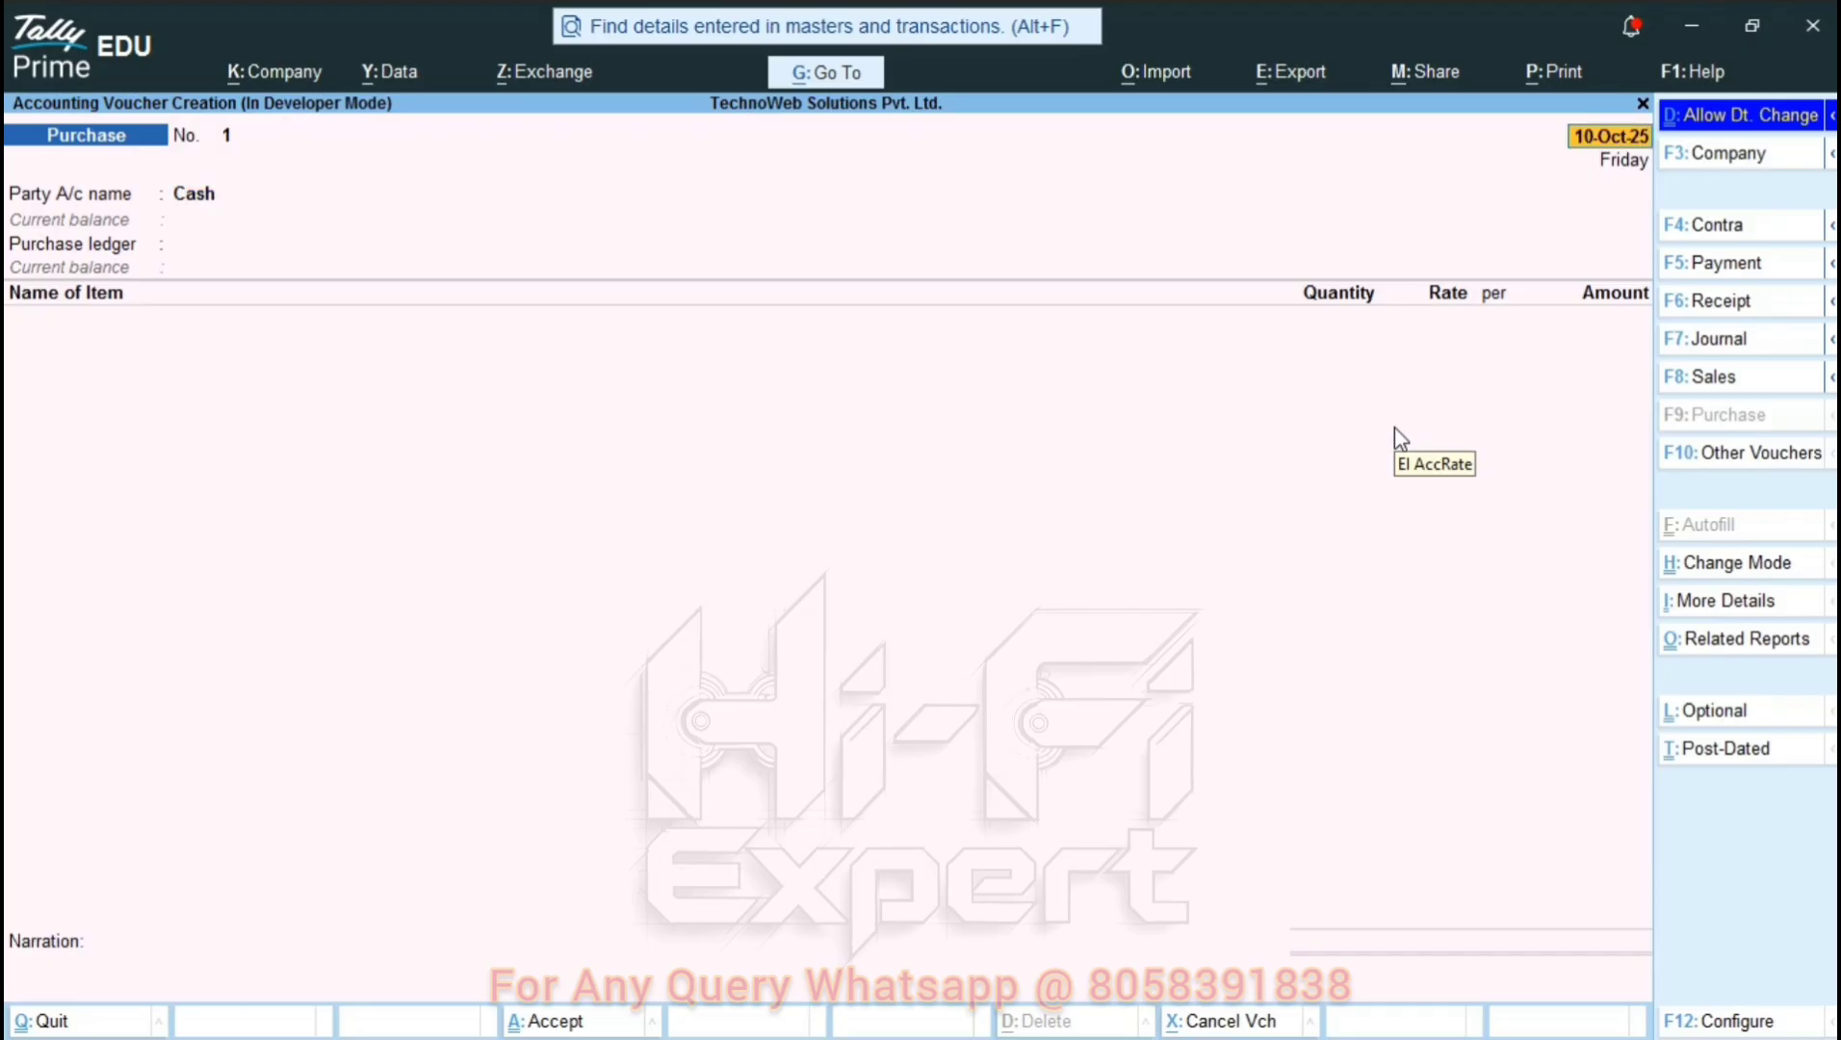
{"action": "key", "text": "Page_Up"}
{"action": "key", "text": "Page_Up"}
{"action": "key", "text": "Page_Up"}
{"action": "key", "text": "Page_Up"}
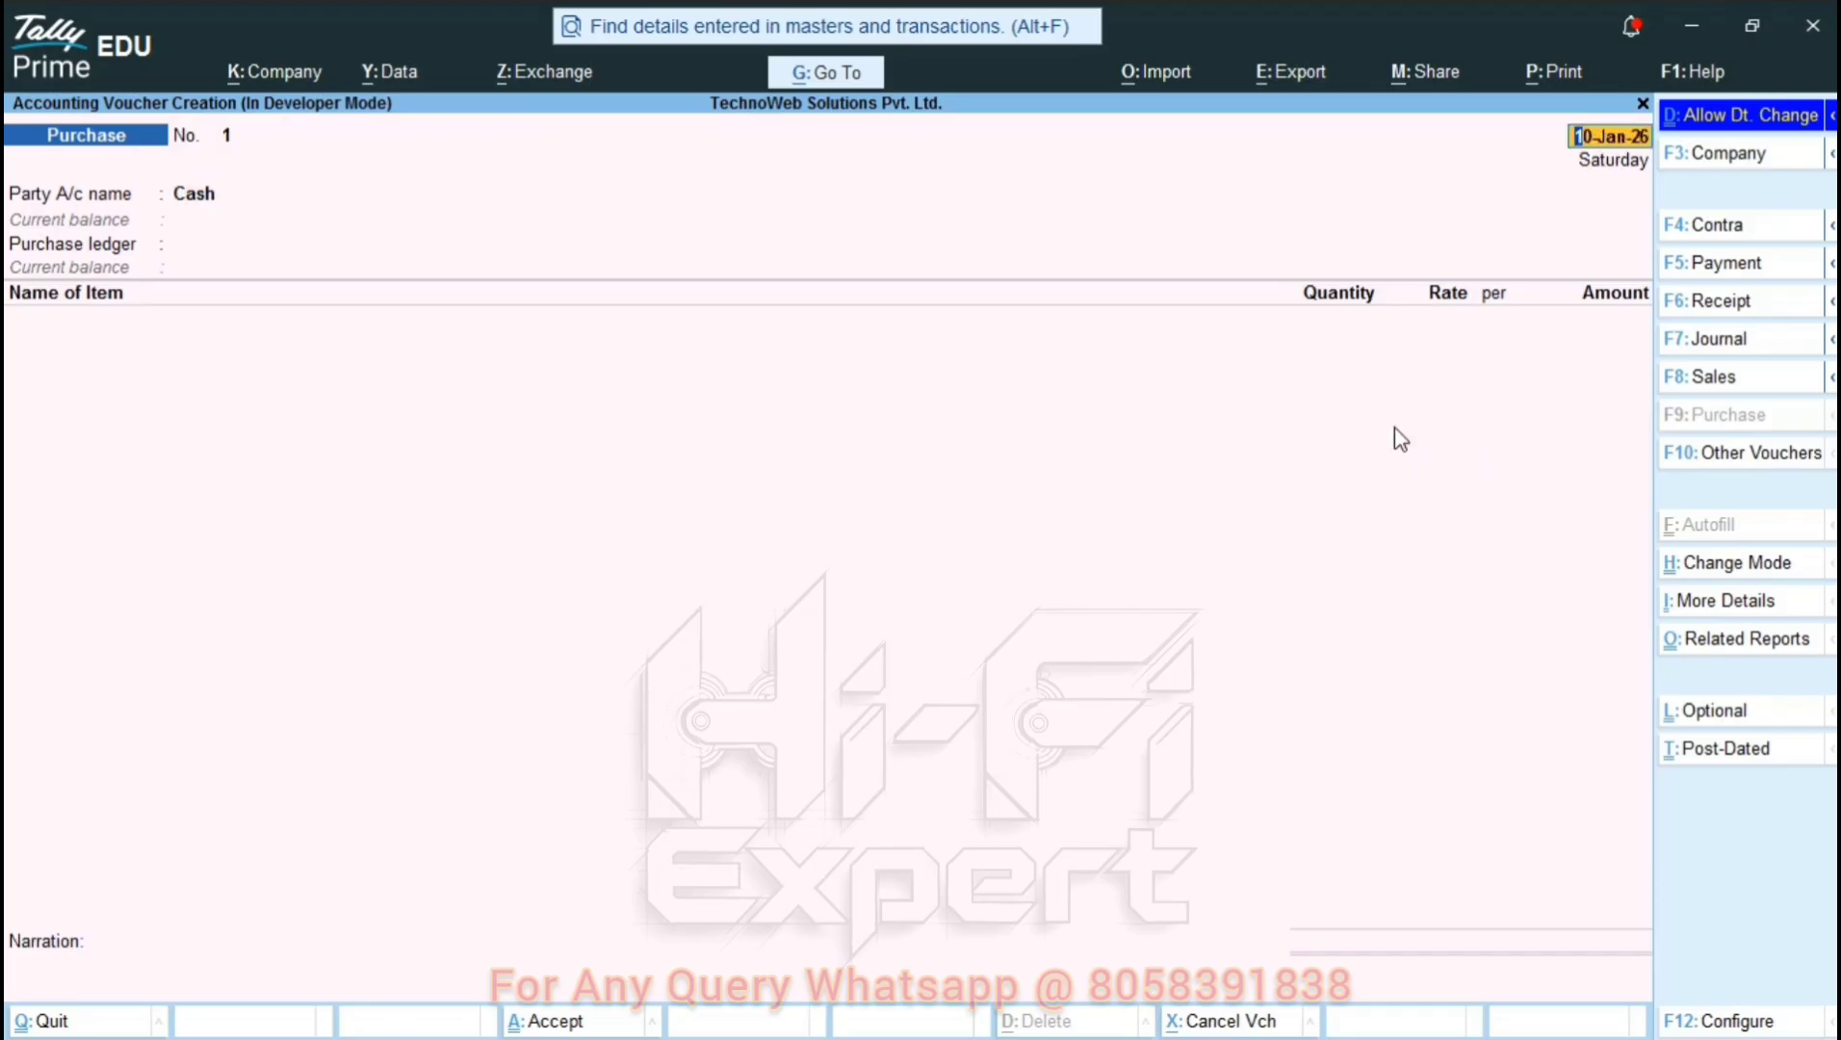
{"action": "key", "text": "Page_Down"}
{"action": "key", "text": "Down"}
{"action": "key", "text": "Down"}
{"action": "key", "text": "Down"}
{"action": "key", "text": "Down"}
{"action": "key", "text": "Down"}
{"action": "key", "text": "Down"}
{"action": "key", "text": "Up"}
{"action": "key", "text": "Up"}
{"action": "key", "text": "Page_Up"}
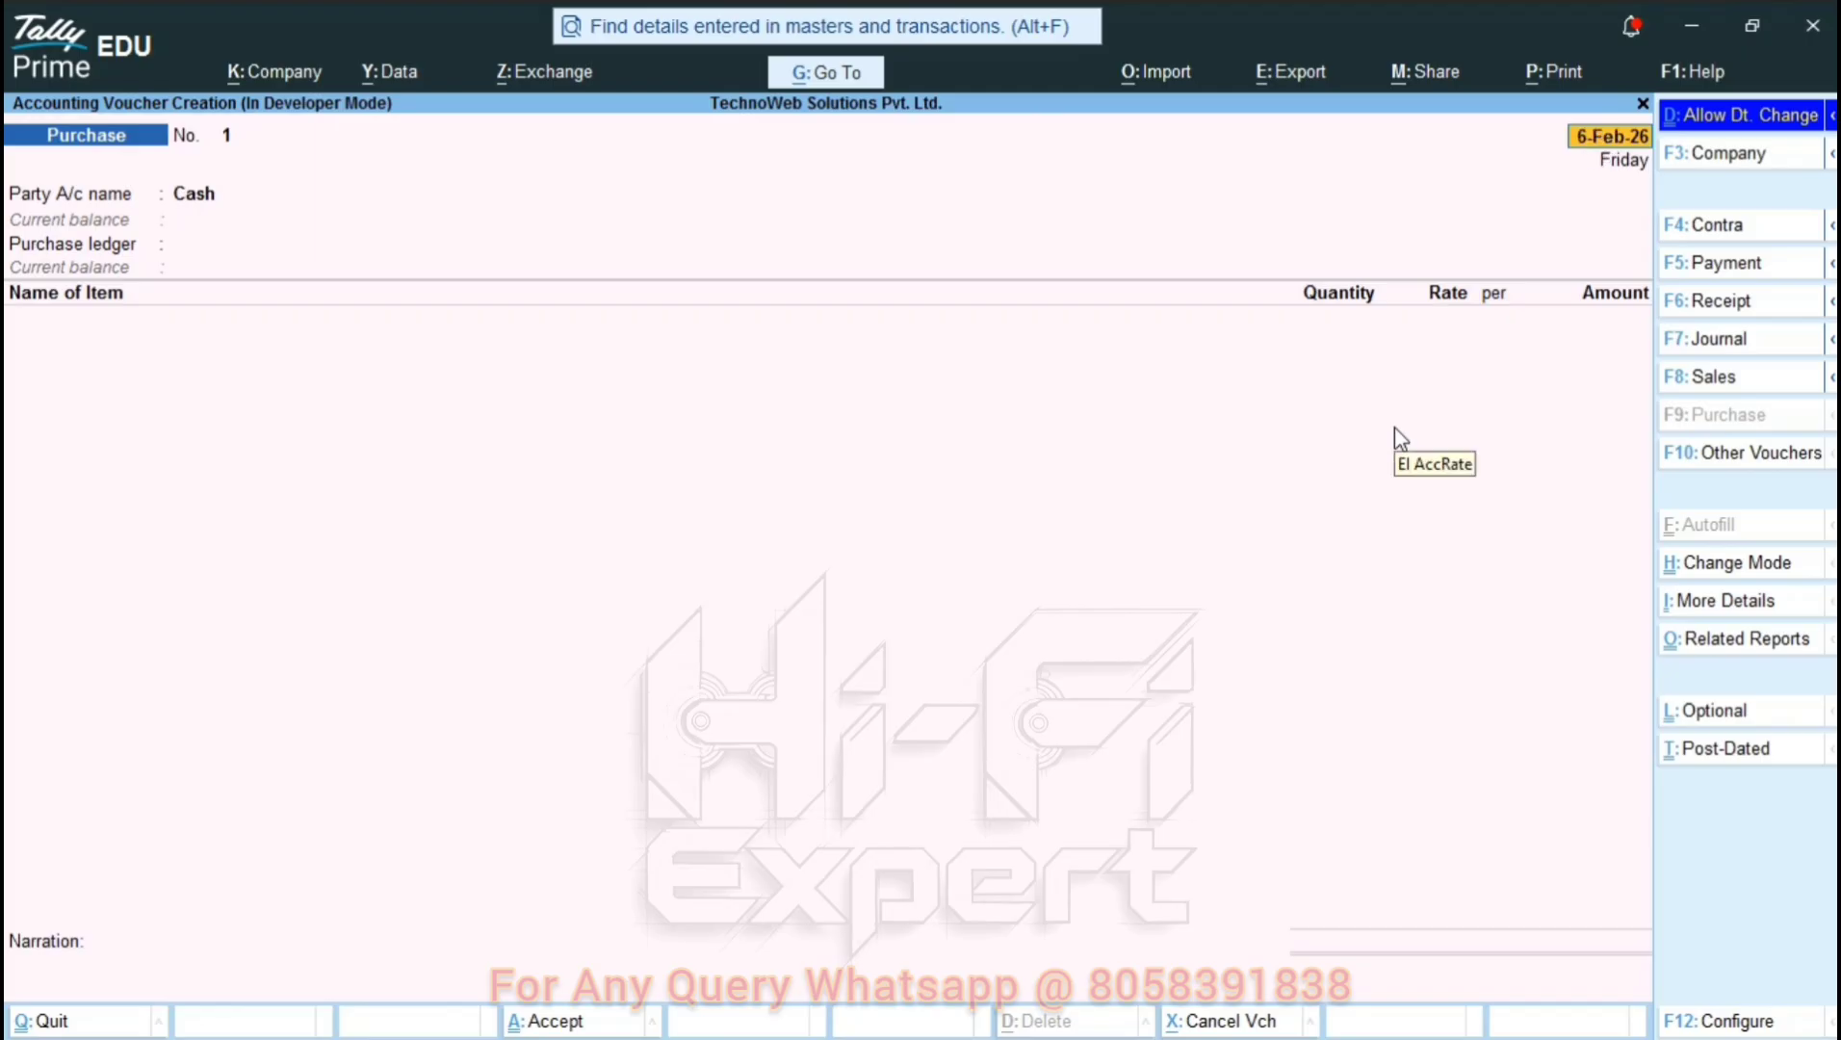
{"action": "key", "text": "Down"}
{"action": "key", "text": "Down"}
{"action": "key", "text": "Down"}
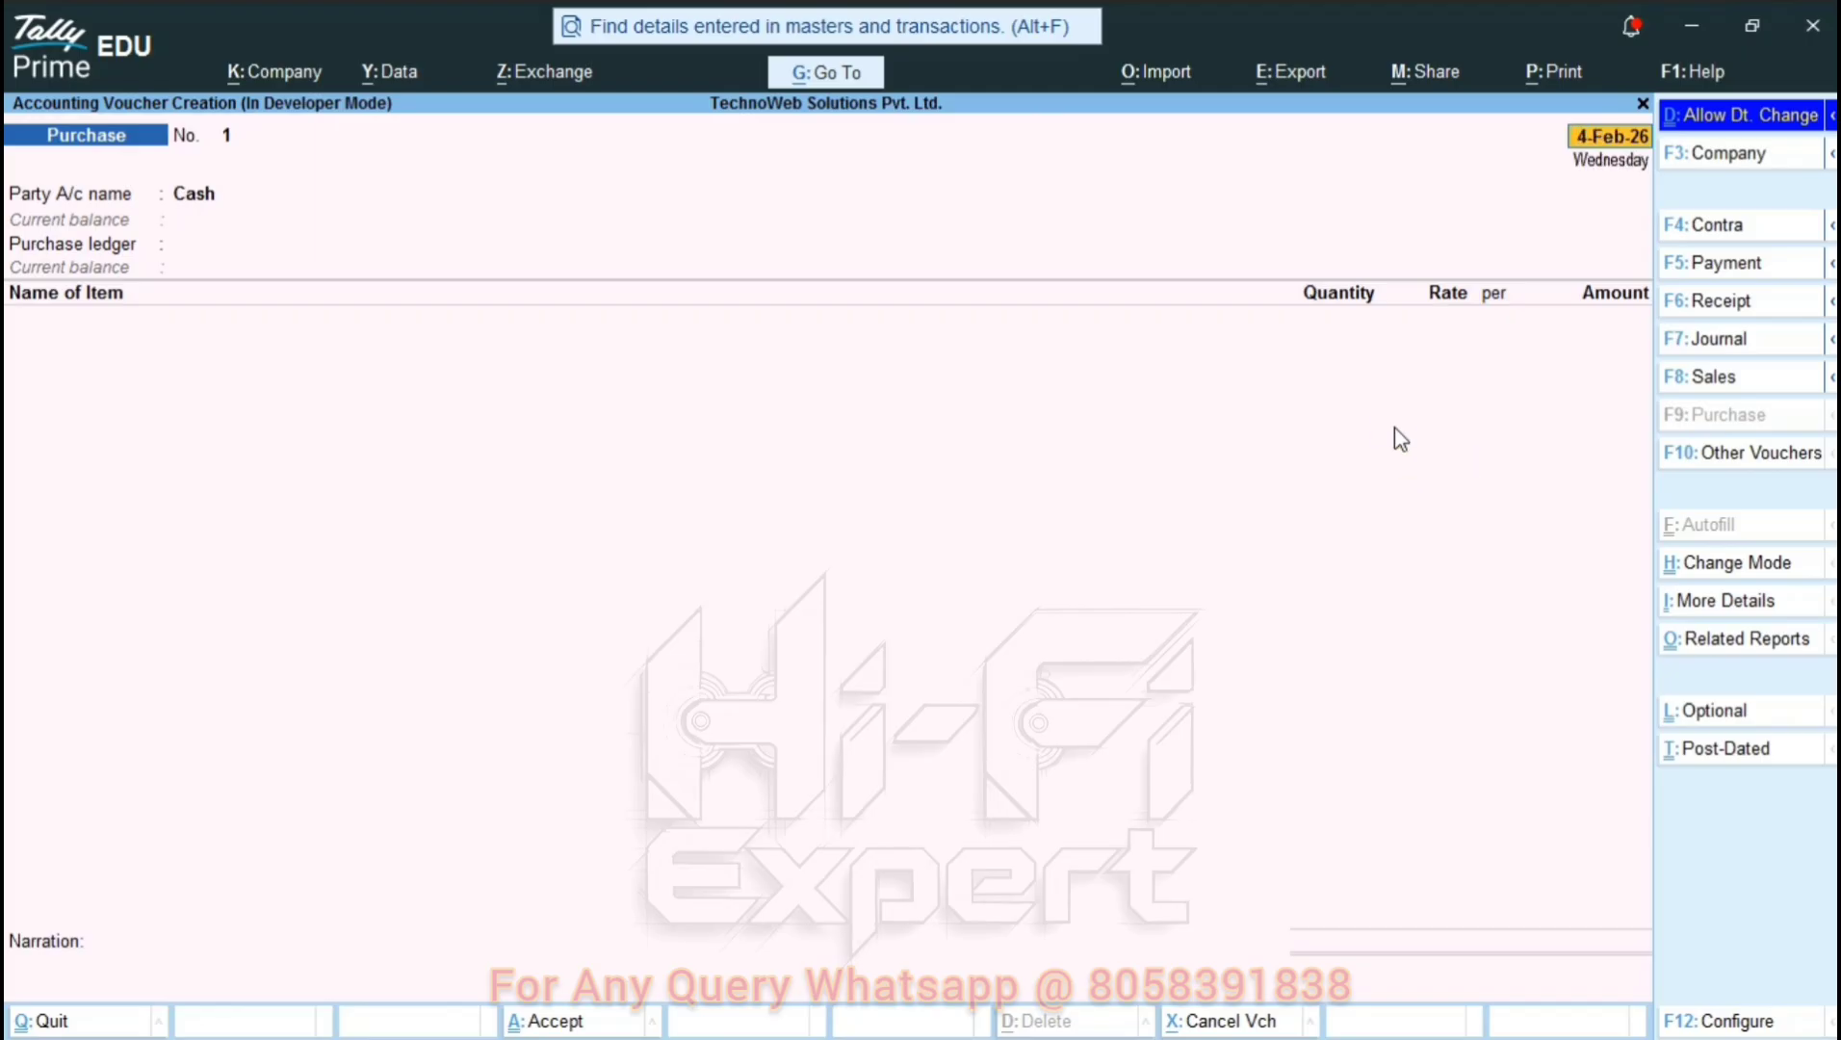
{"action": "key", "text": "Down"}
{"action": "key", "text": "Down"}
{"action": "key", "text": "Down"}
{"action": "key", "text": "Down"}
{"action": "key", "text": "Down"}
{"action": "key", "text": "Down"}
{"action": "key", "text": "Down"}
{"action": "key", "text": "Down"}
{"action": "key", "text": "Down"}
{"action": "key", "text": "Up"}
{"action": "key", "text": "Page_Up"}
{"action": "key", "text": "Return"}
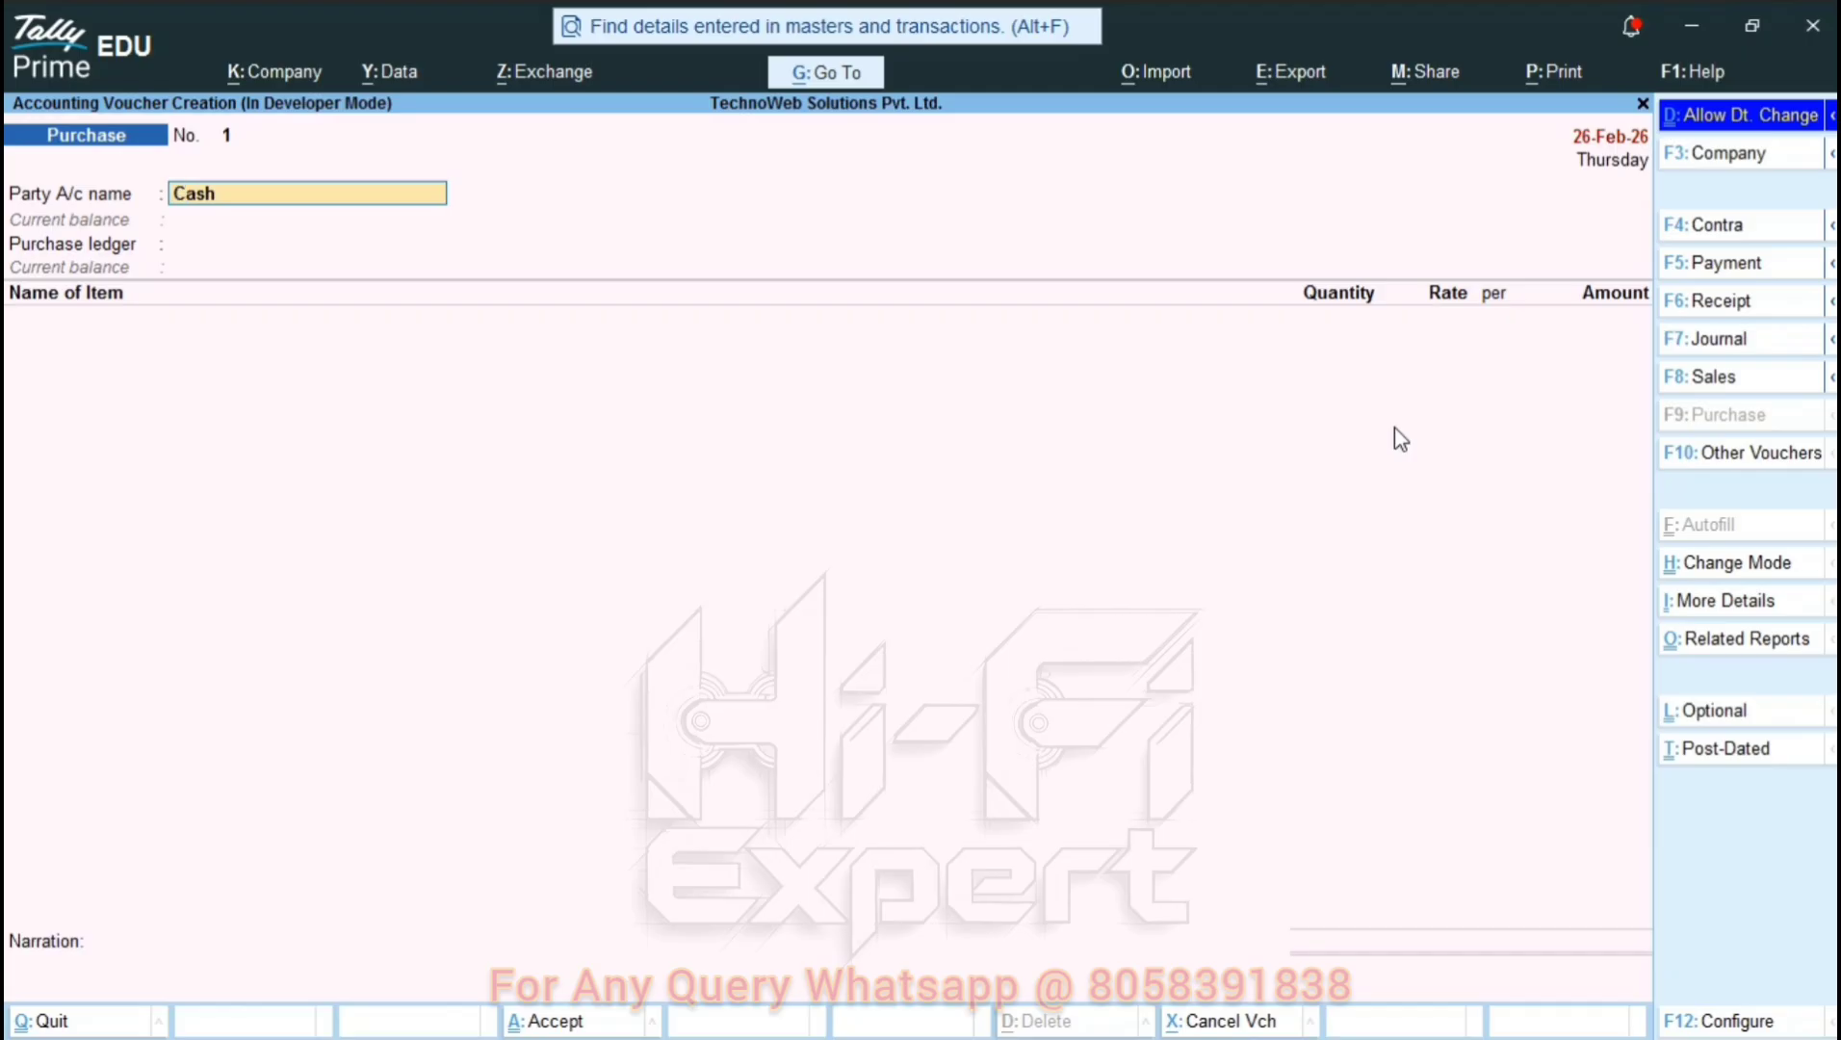
{"action": "key", "text": "Return"}
{"action": "key", "text": "Return"}
{"action": "key", "text": "Return"}
{"action": "key", "text": "Return"}
{"action": "key", "text": "Return"}
{"action": "key", "text": "Return"}
{"action": "key", "text": "Return"}
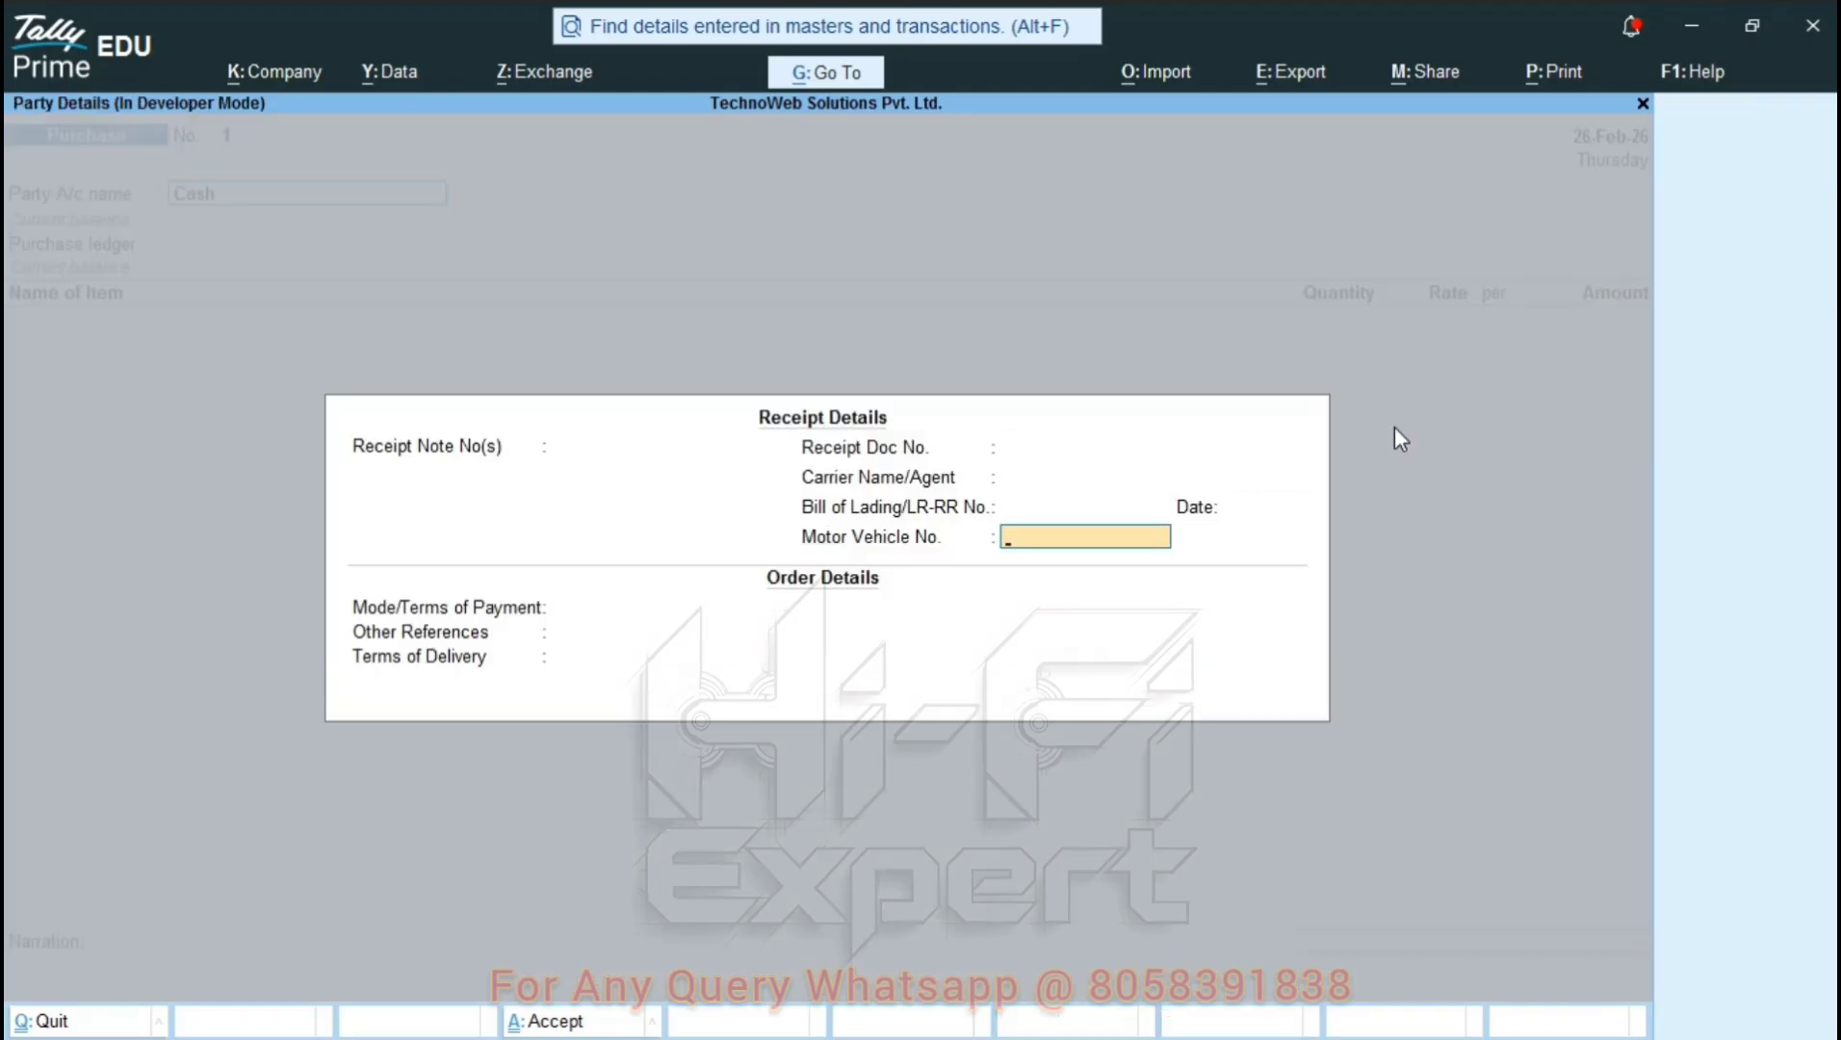
Create ledger 'Purchace A/c' under Purchase Accounts with GST supply type Goods.
{"action": "key", "text": "Return"}
{"action": "key", "text": "Return"}
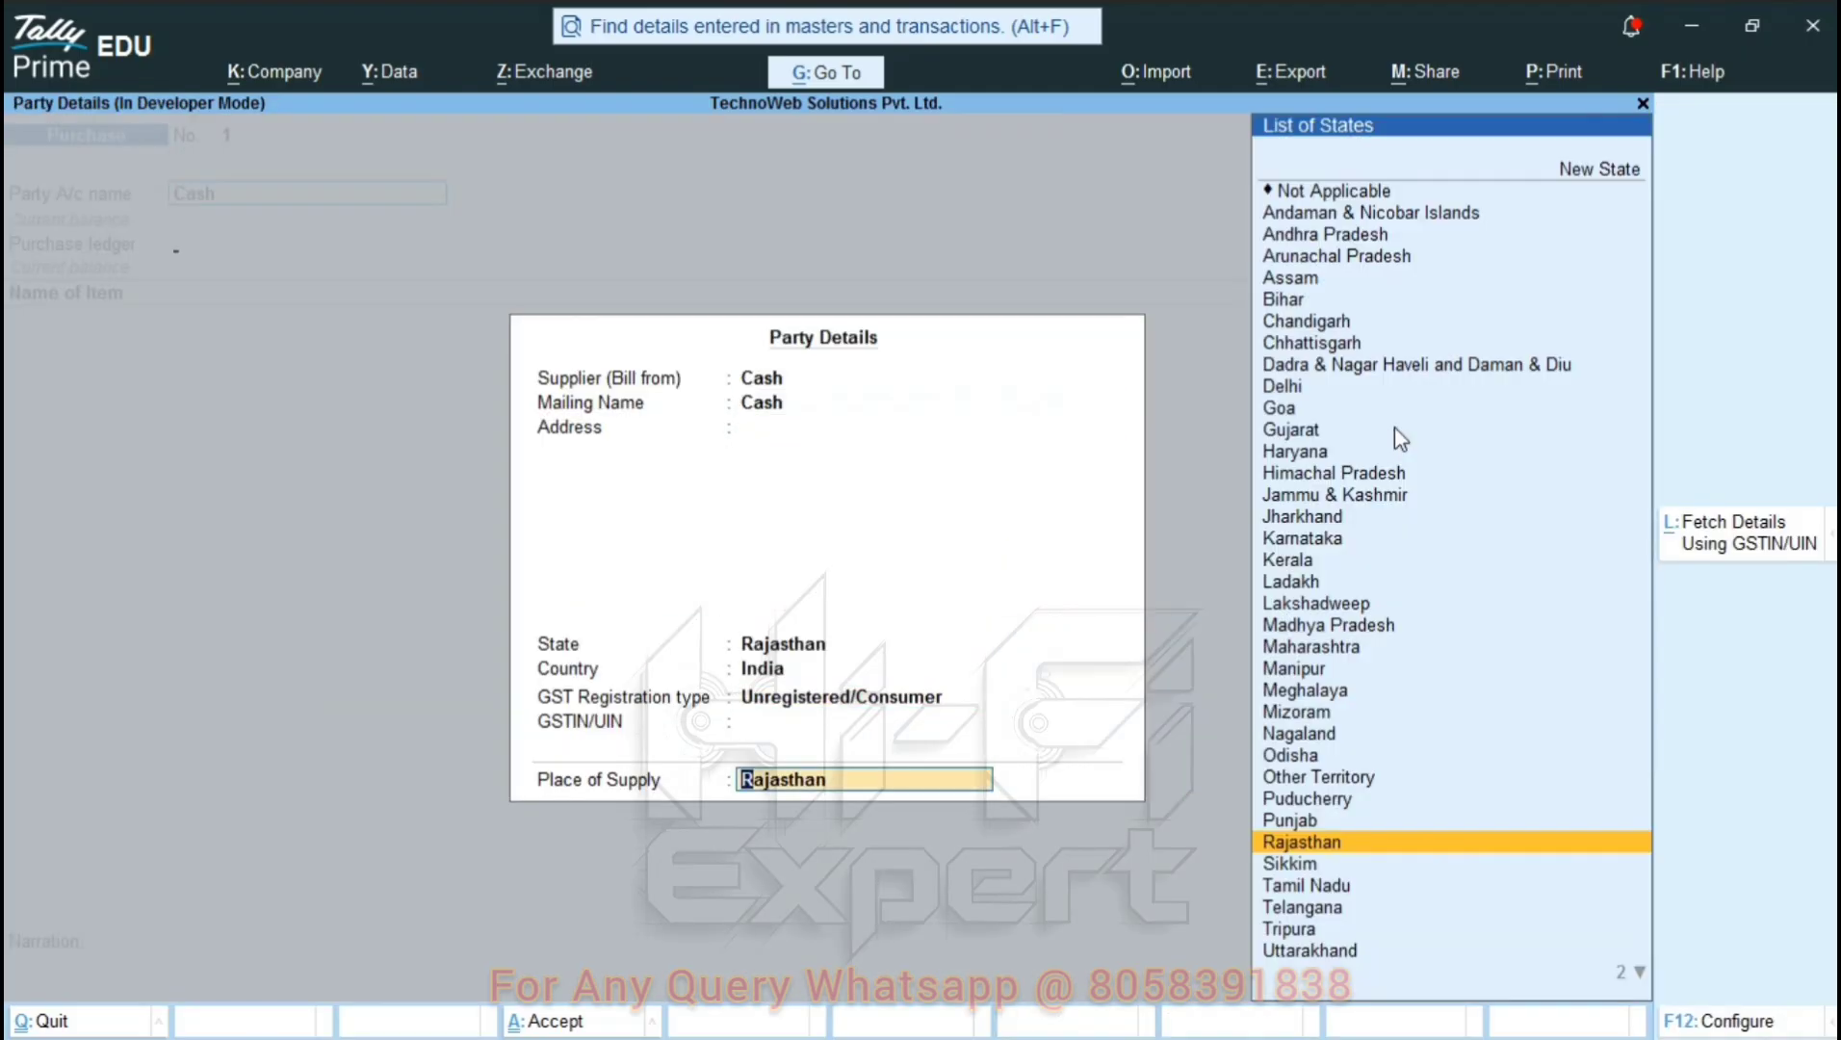
{"action": "key", "text": "Down"}
{"action": "key", "text": "Up"}
{"action": "key", "text": "Return"}
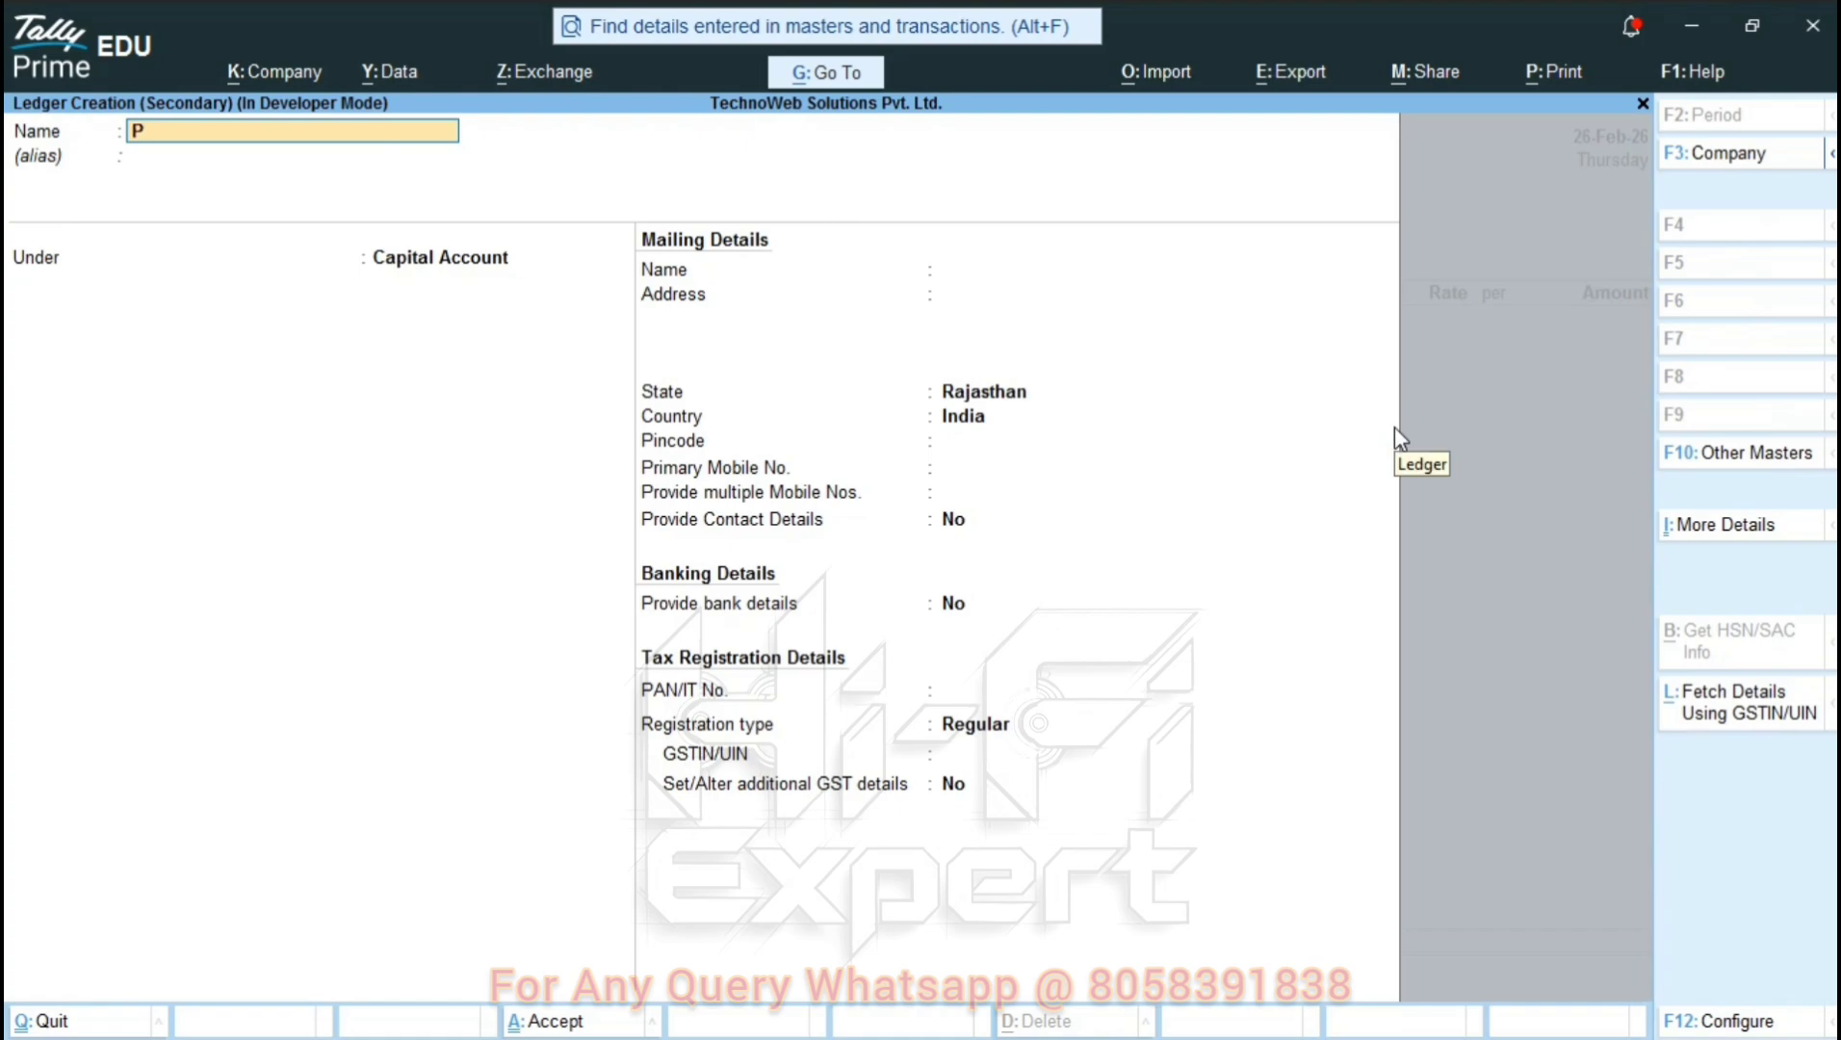
{"action": "type", "text": "Purchace A/c"}
{"action": "key", "text": "Return"}
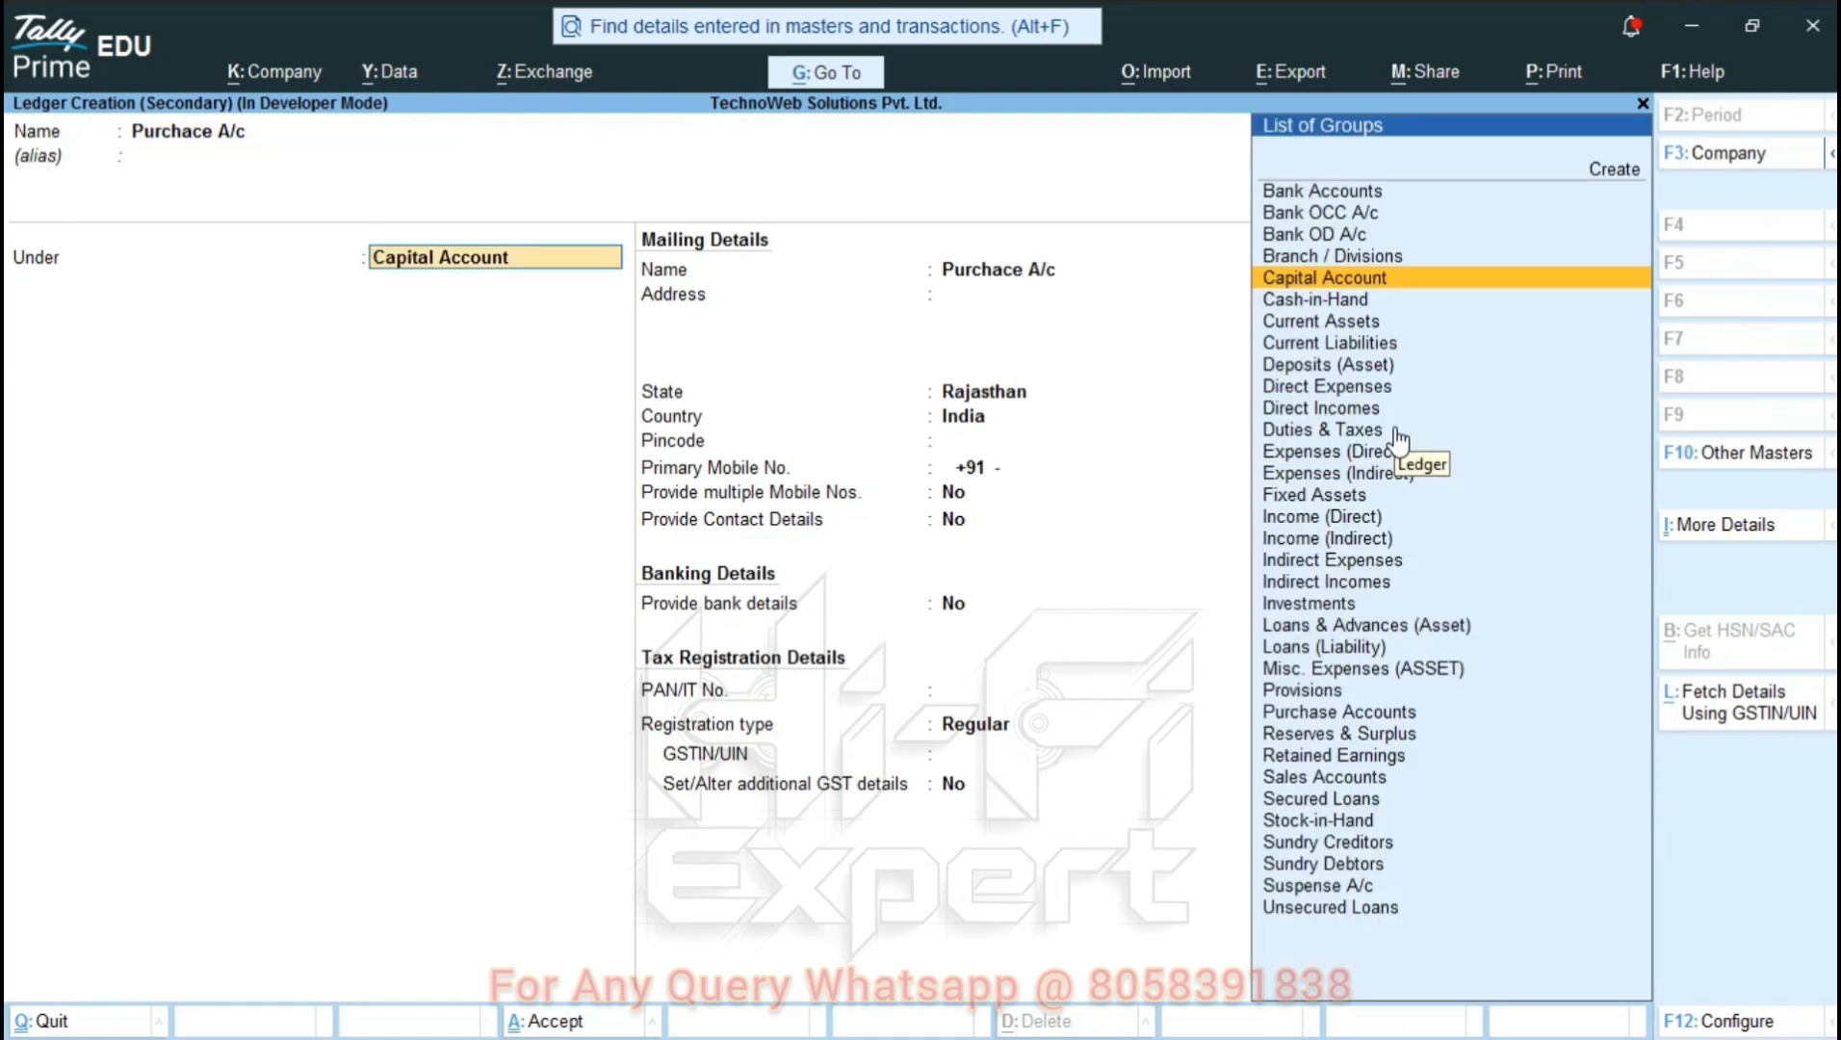
{"action": "type", "text": "Pur"}
{"action": "key", "text": "Return"}
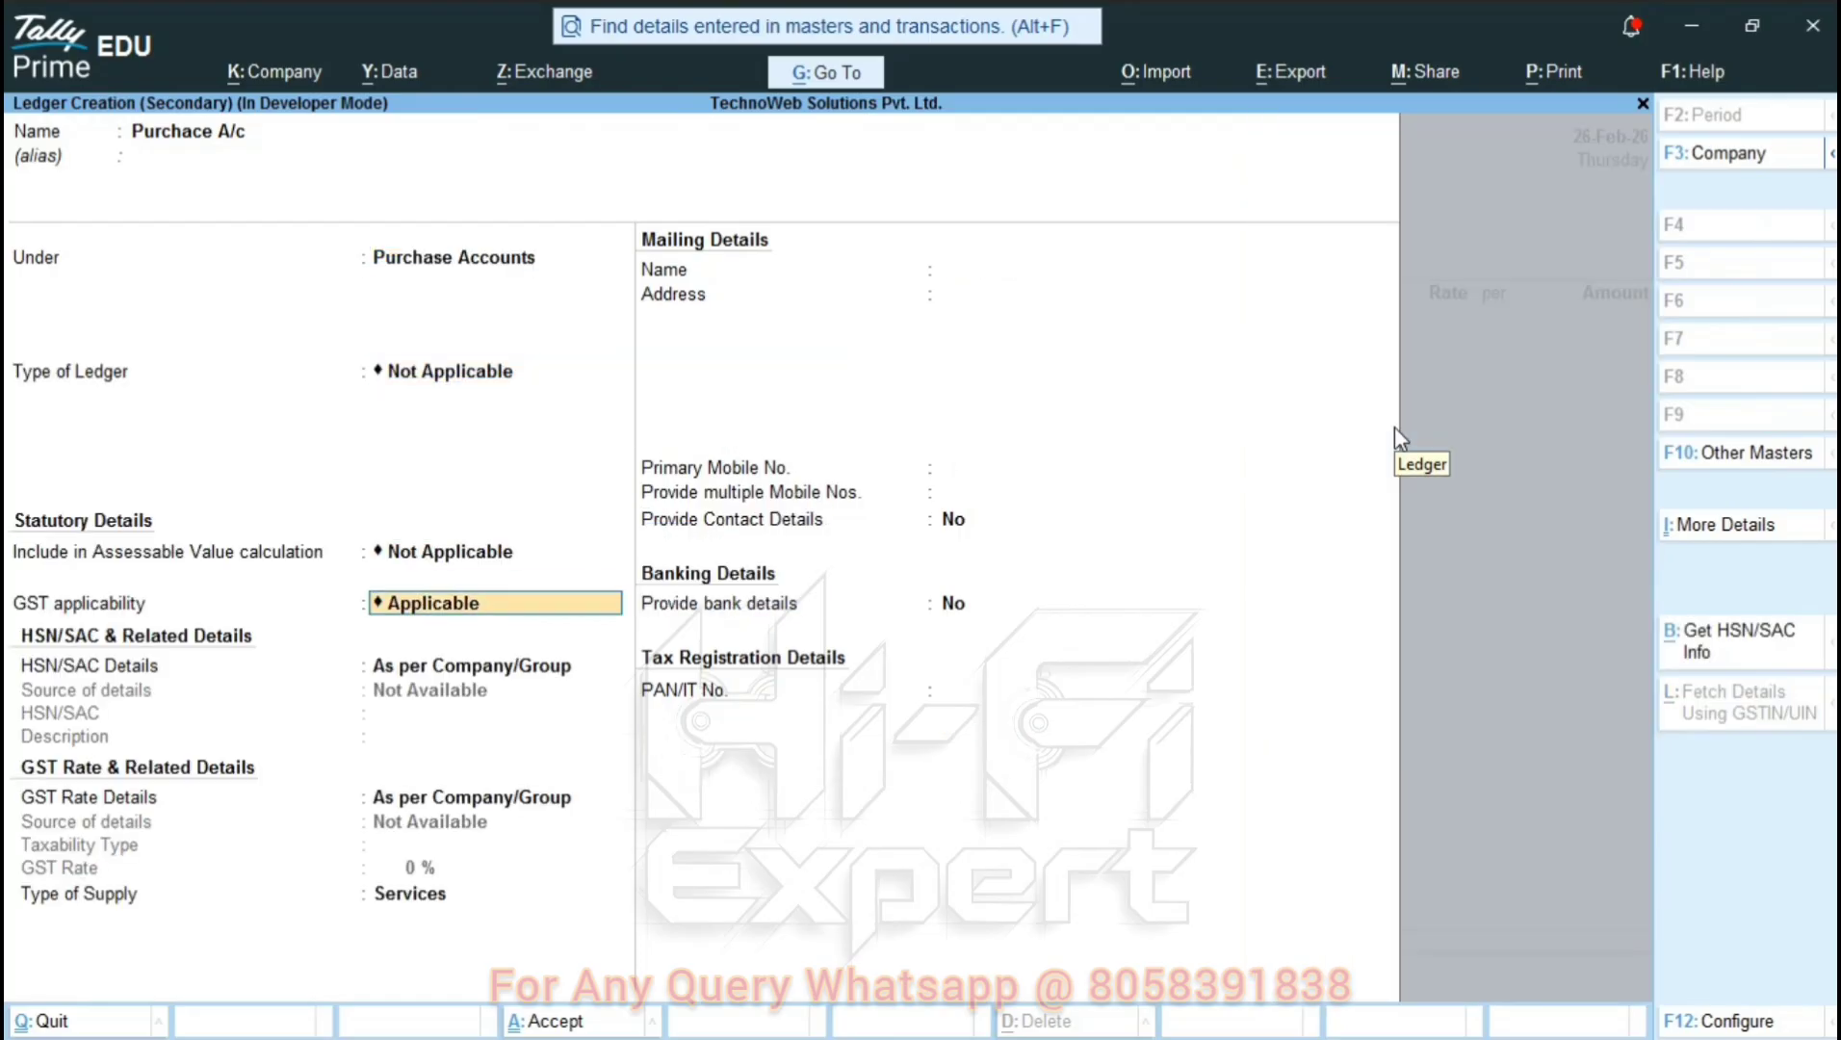
{"action": "key", "text": "Return"}
{"action": "key", "text": "Return"}
{"action": "key", "text": "Return"}
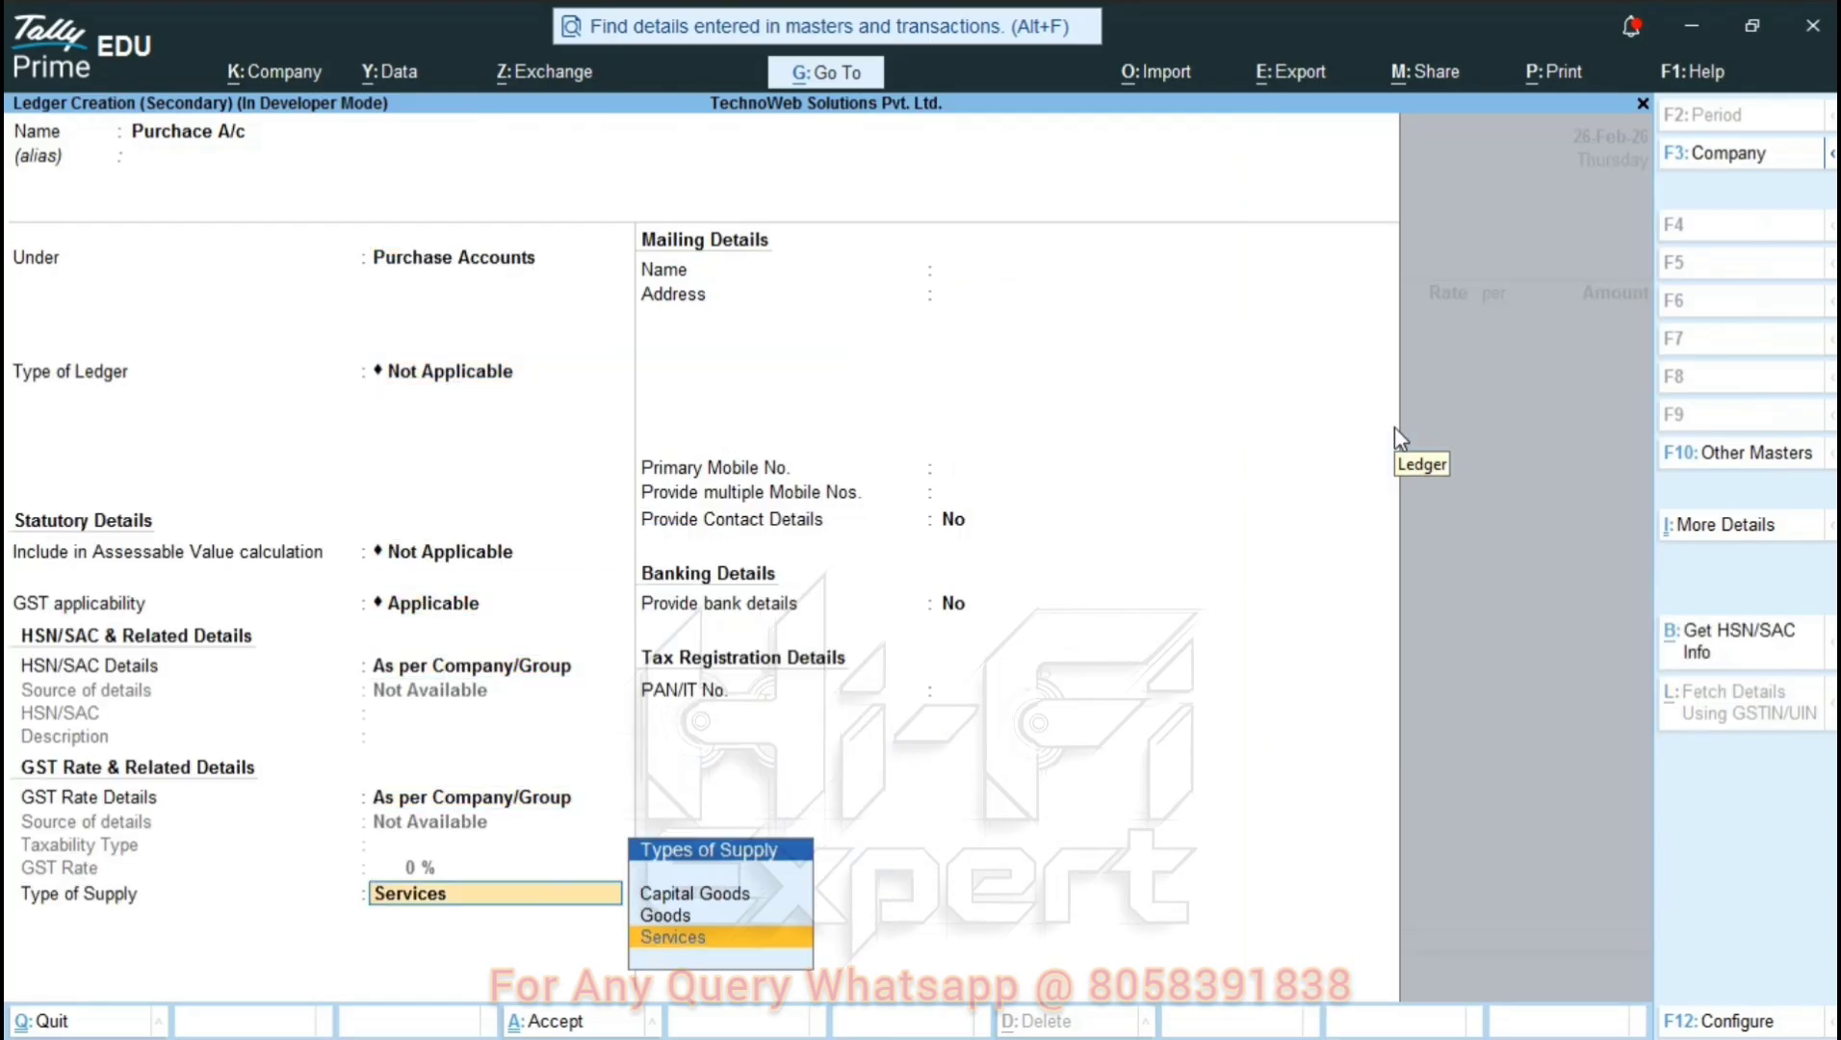
{"action": "key", "text": "Up"}
{"action": "key", "text": "Return"}
{"action": "key", "text": "Return"}
{"action": "key", "text": "Return"}
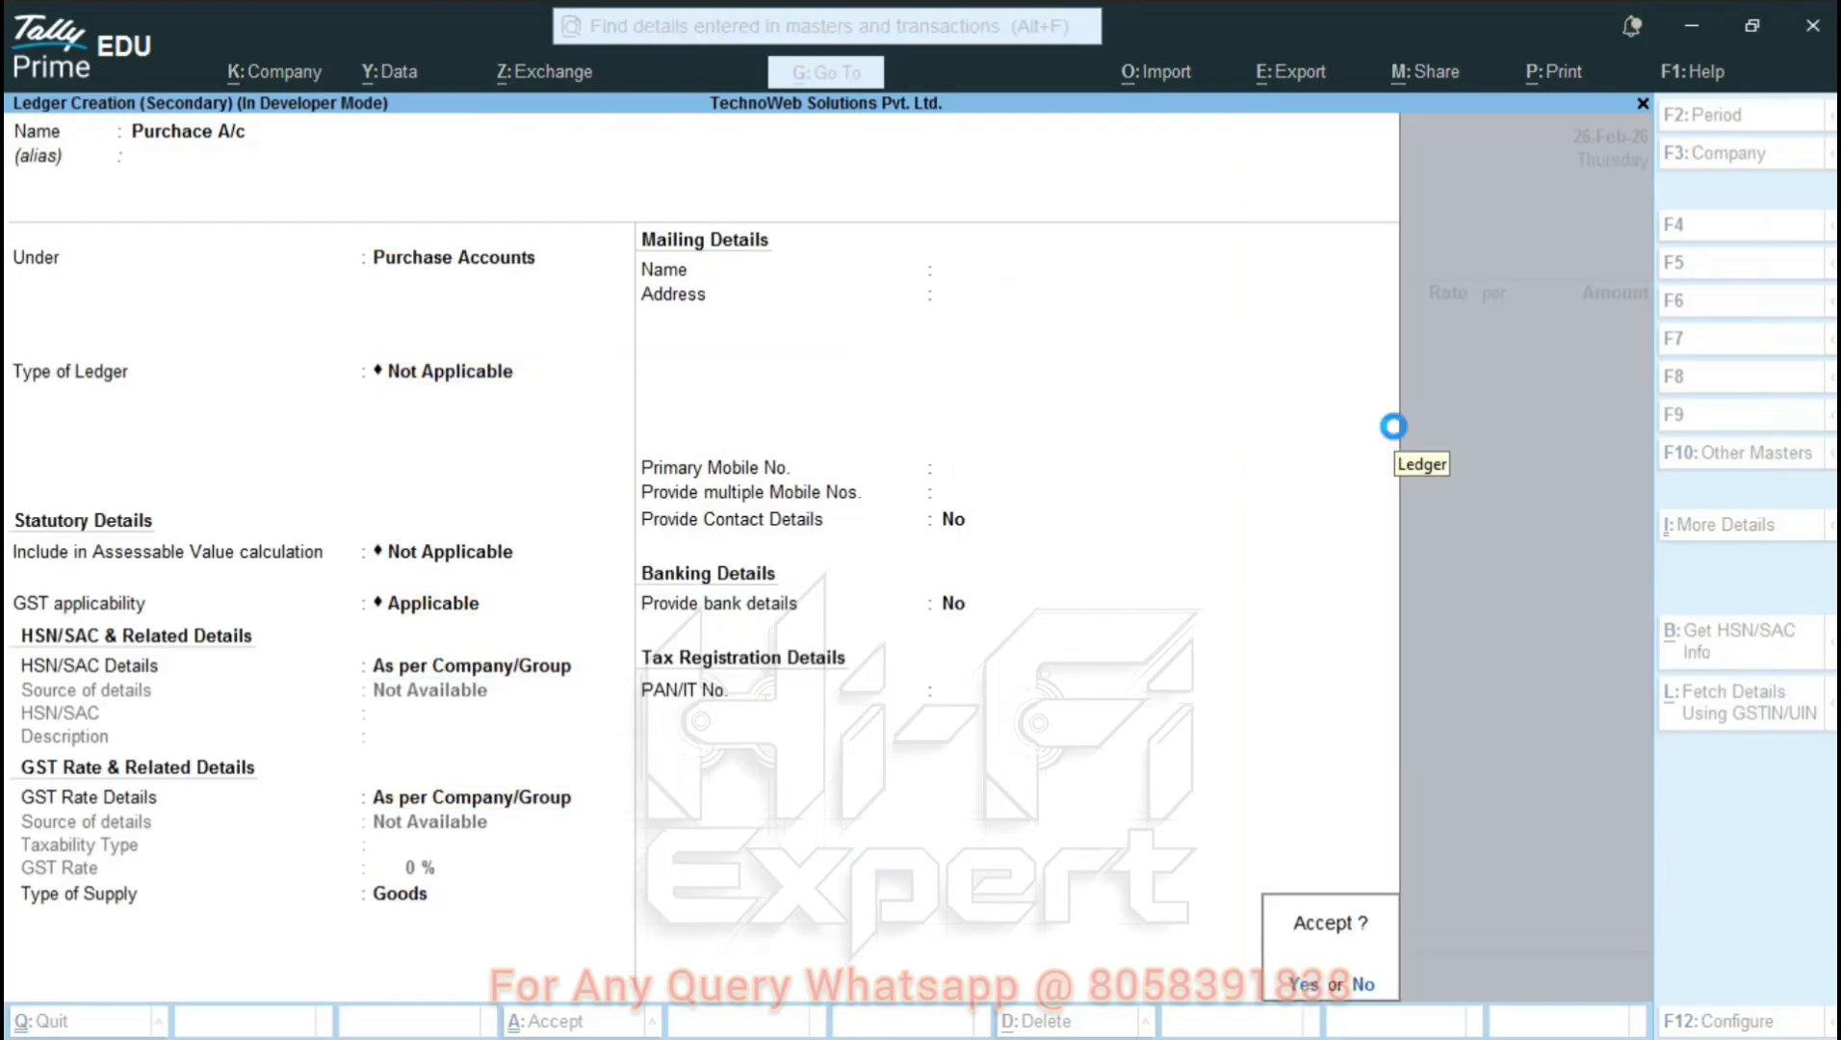
{"action": "key", "text": "Return"}
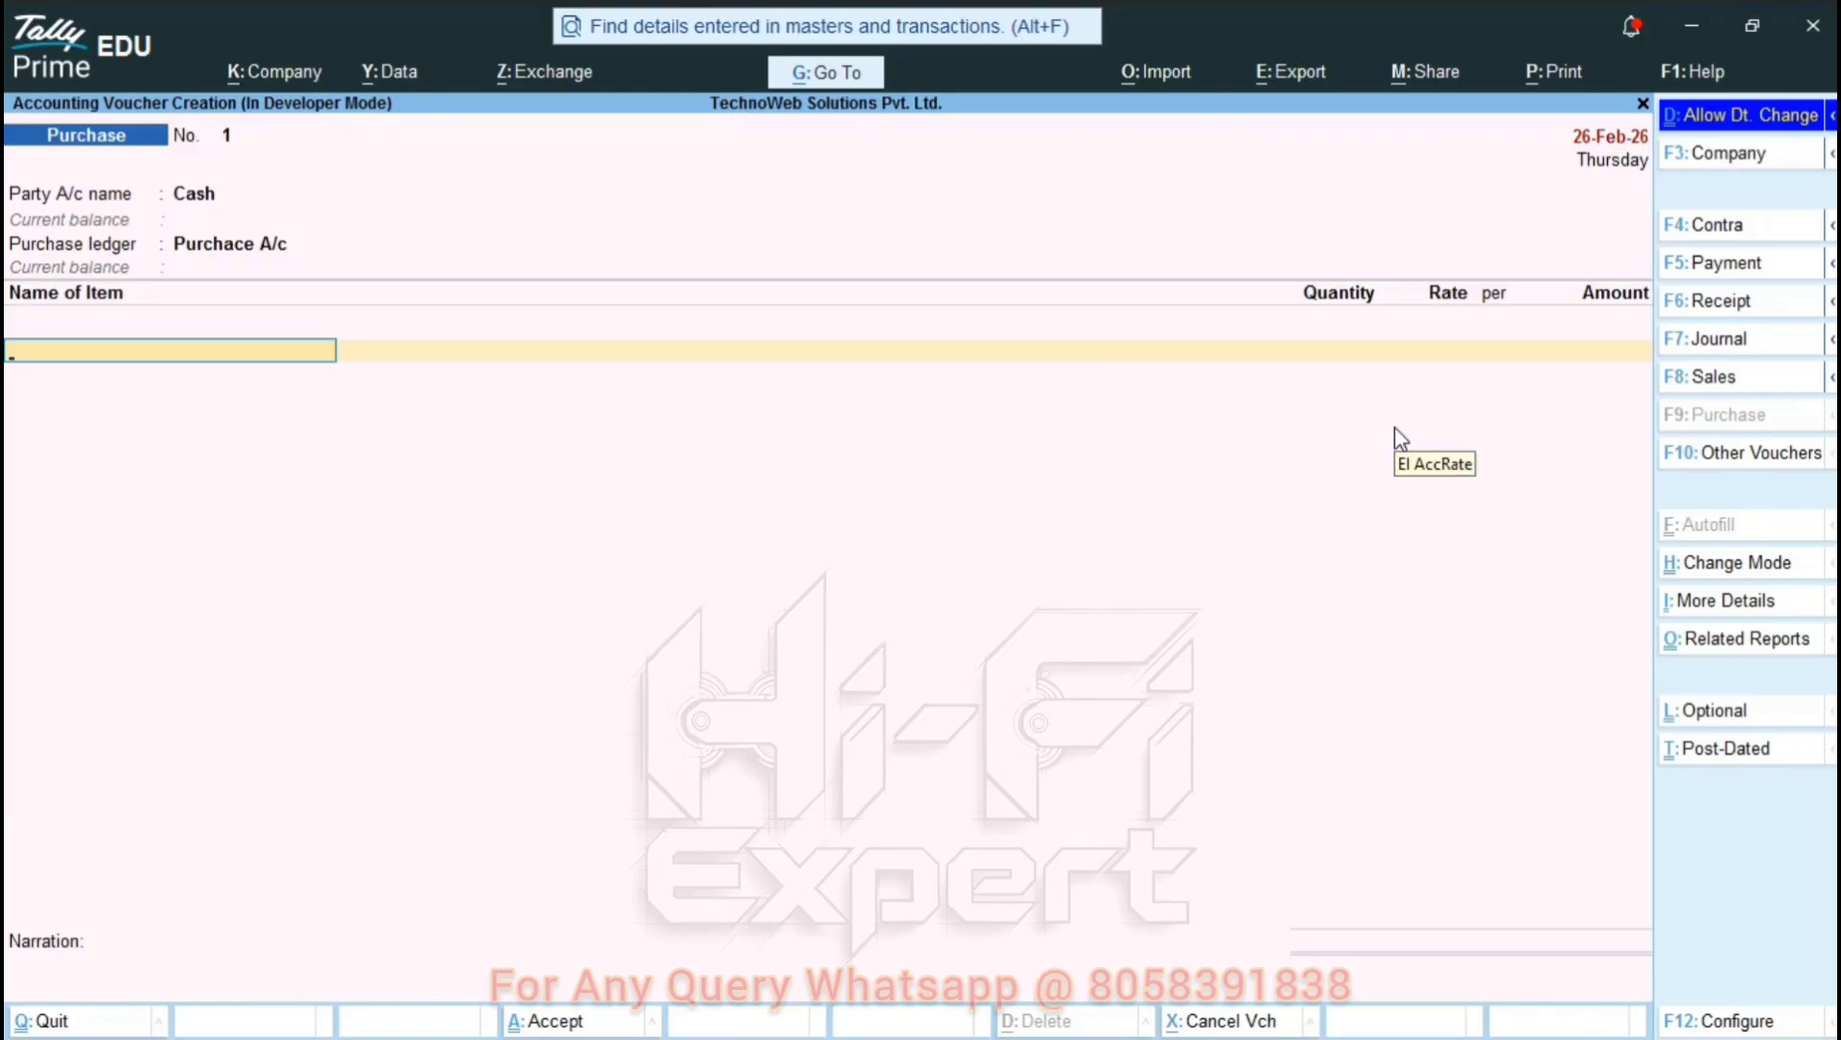
Create stock item 'Item 1' in the voucher and define a new pcs unit.
{"action": "key", "text": "alt"}
{"action": "key", "text": "Return"}
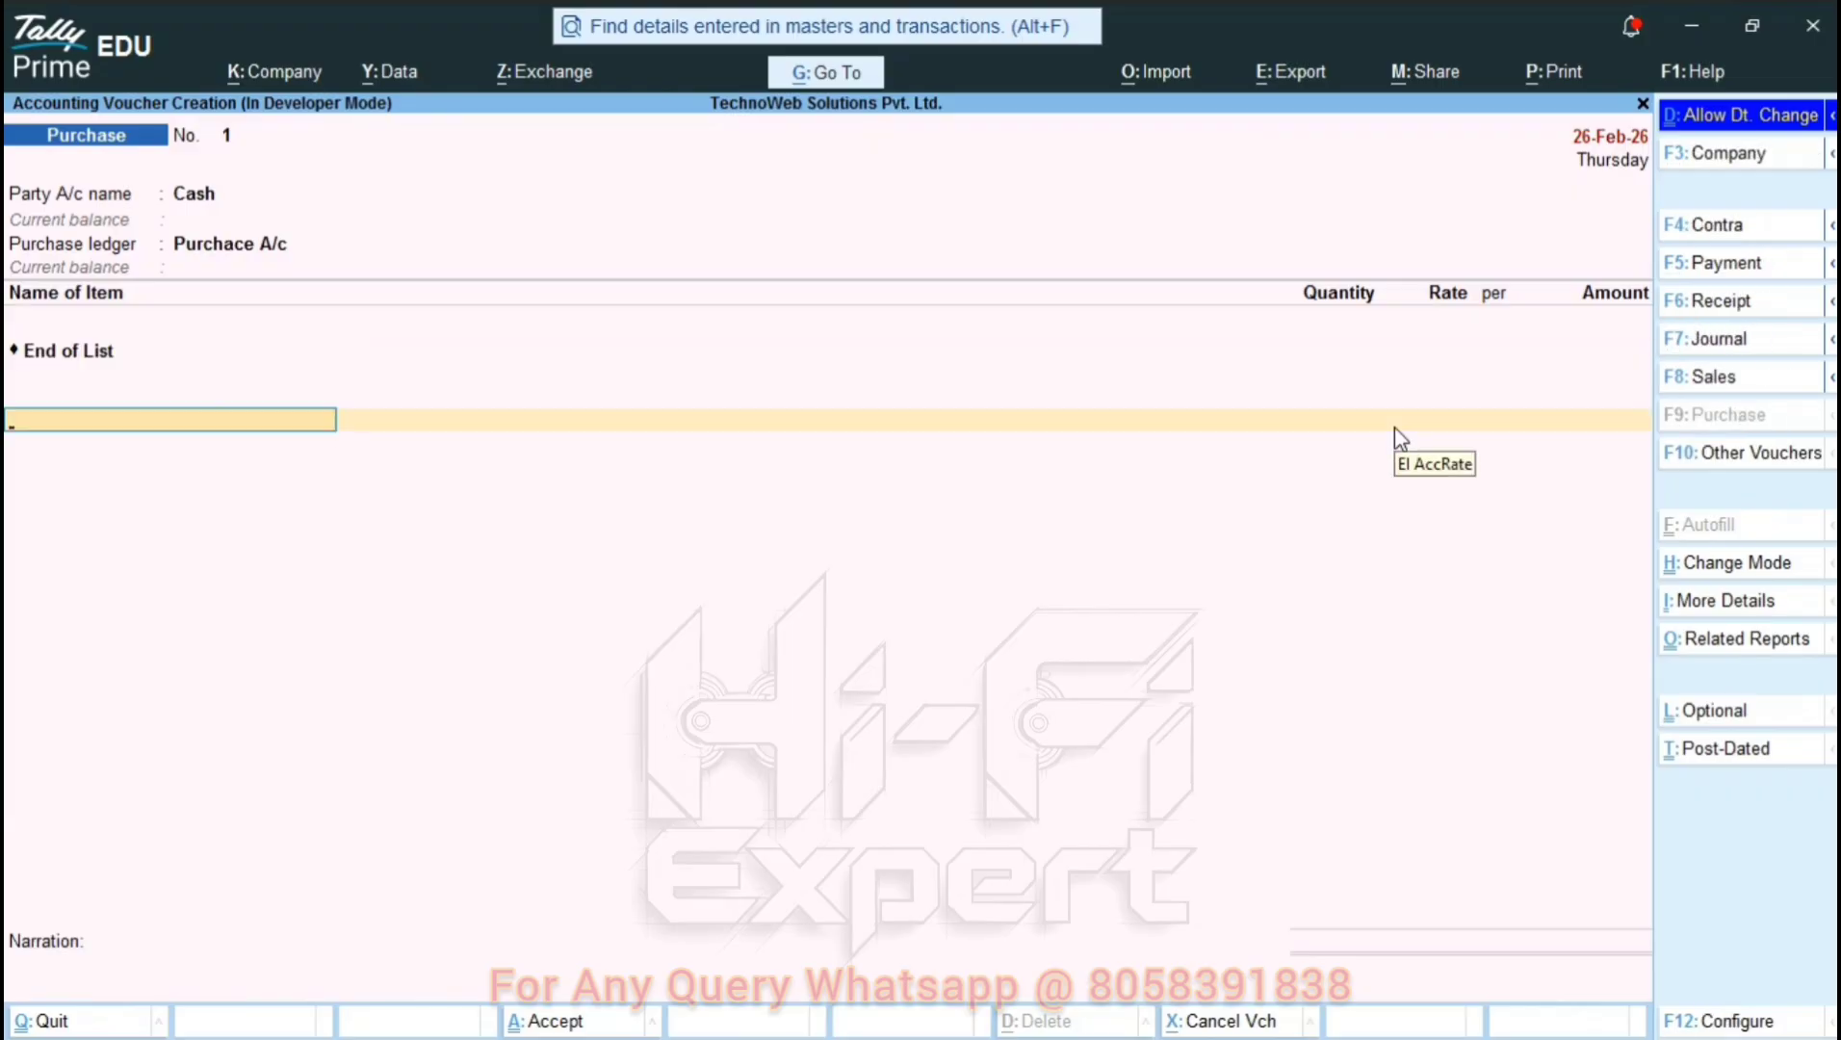
{"action": "key", "text": "alt+c"}
{"action": "type", "text": "Item"}
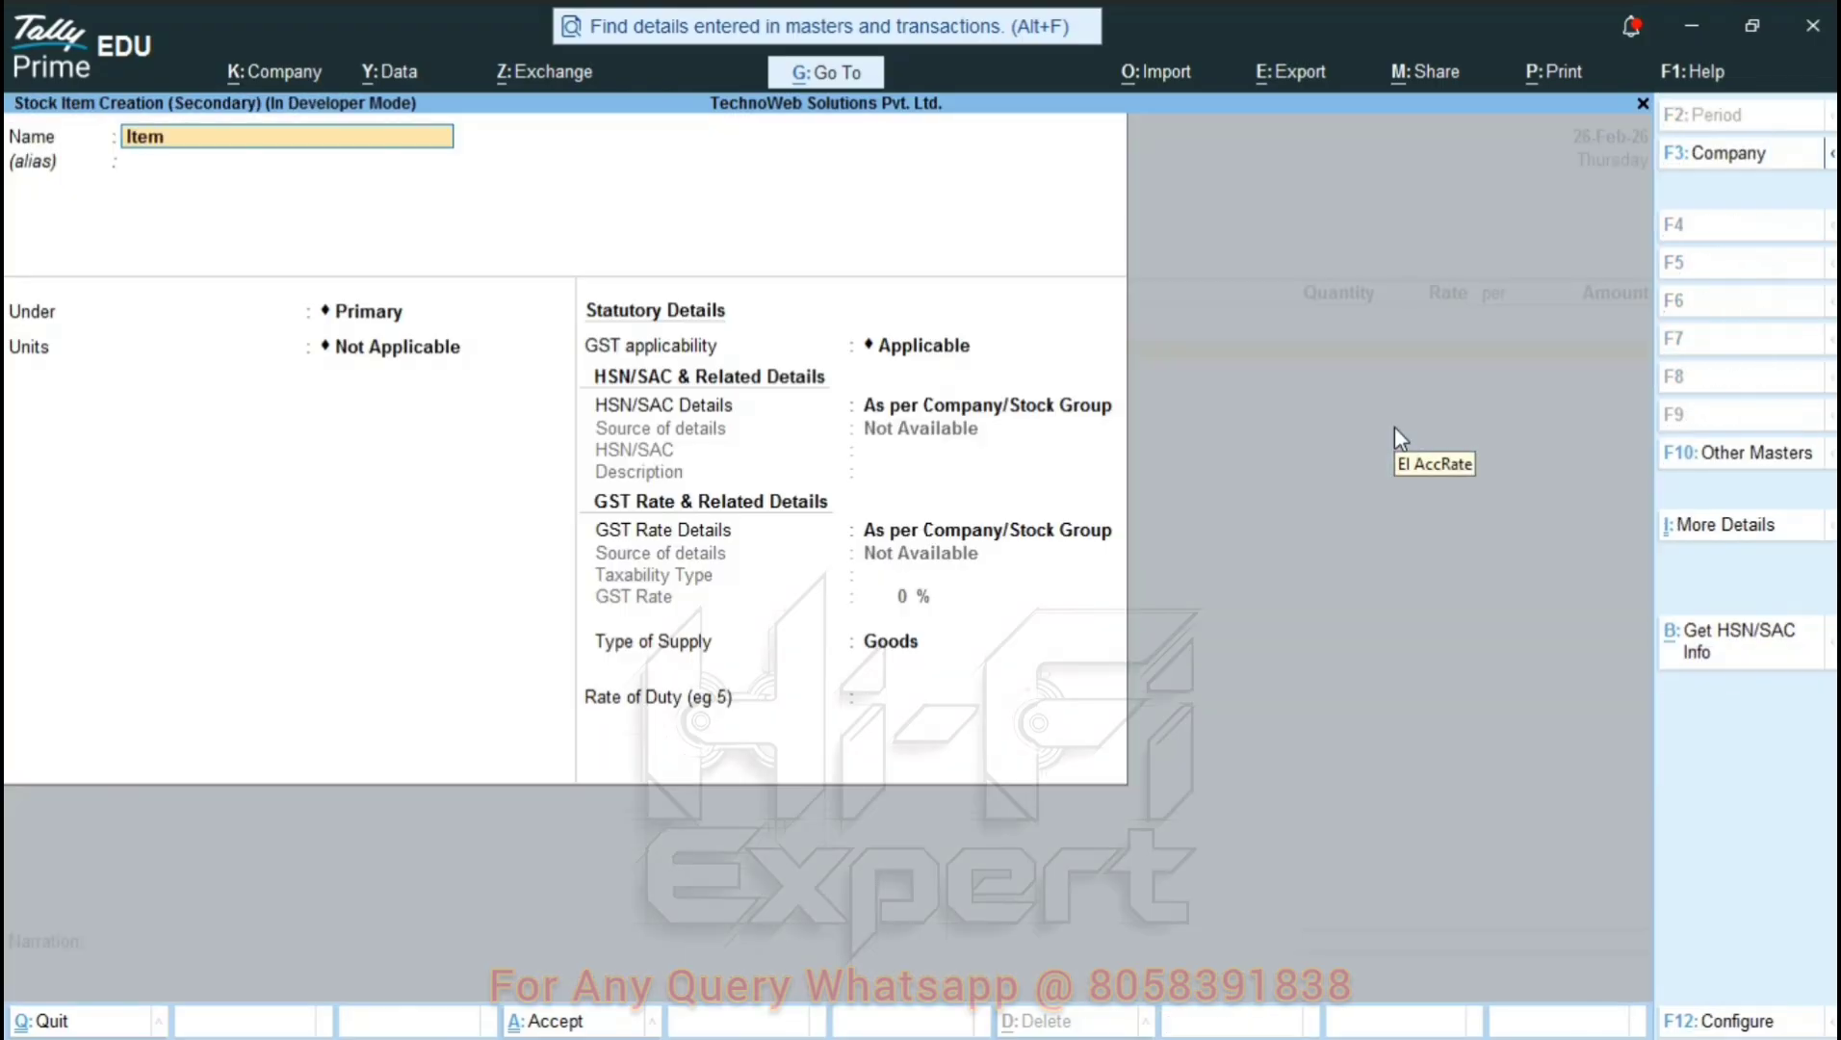
{"action": "type", "text": " 1"}
{"action": "key", "text": "Return"}
{"action": "key", "text": "Return"}
{"action": "key", "text": "Return"}
{"action": "key", "text": "Return"}
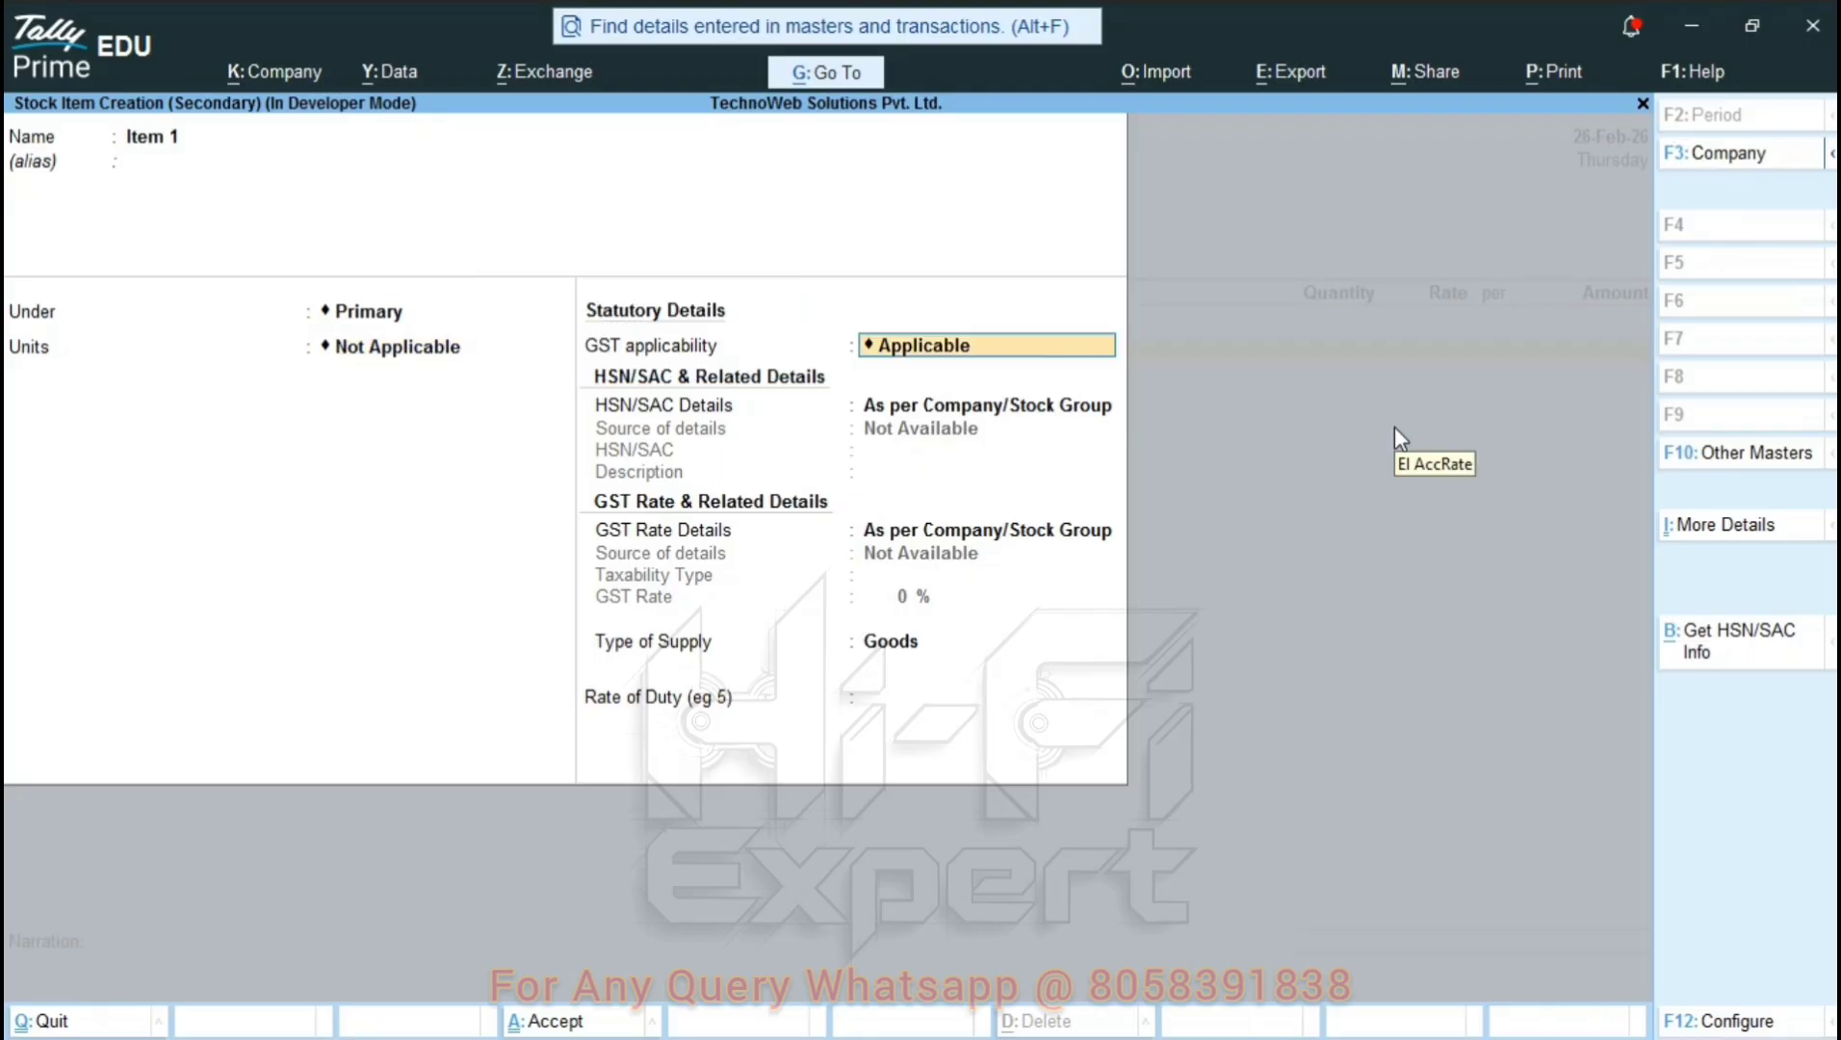
{"action": "key", "text": "BackSpace"}
{"action": "key", "text": "Up"}
{"action": "key", "text": "Return"}
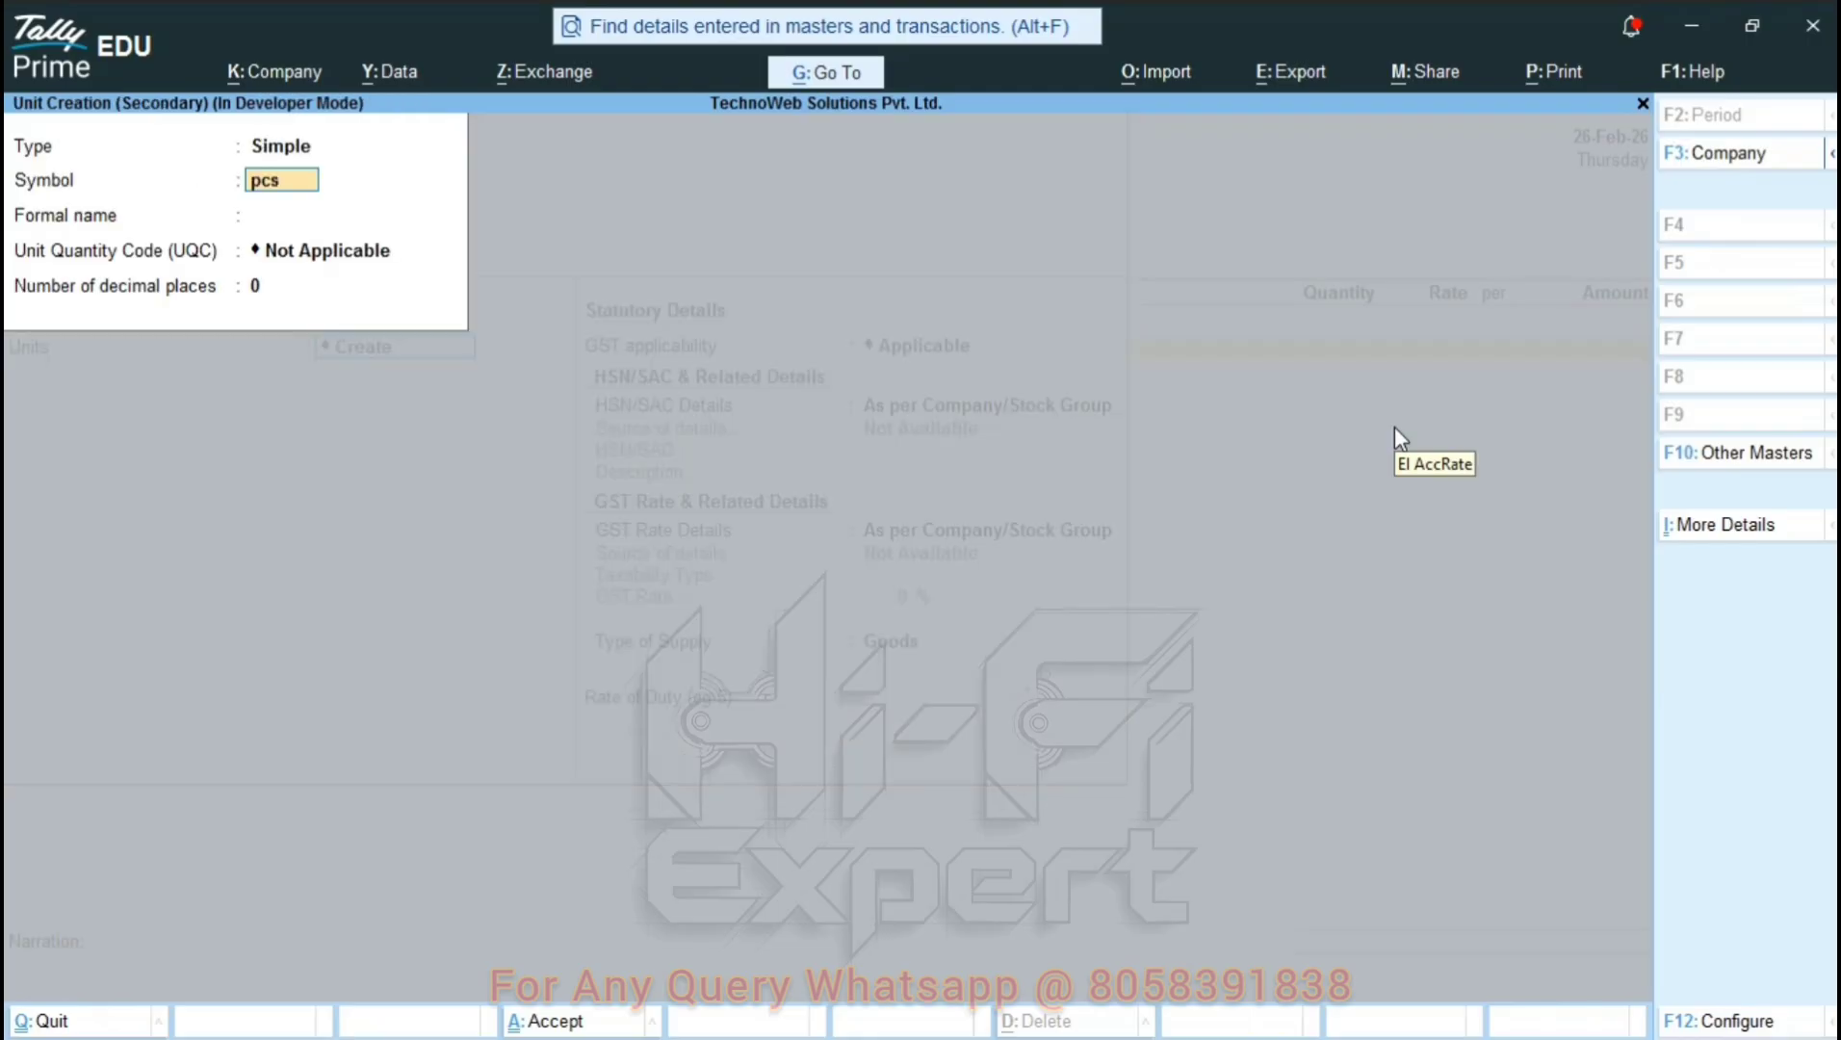
{"action": "key", "text": "Return"}
{"action": "key", "text": "Return"}
{"action": "type", "text": "pc"}
Give Item 1 unit code PCS-PIECES, HSN 8204, Taxable status and 18% GST rate.
{"action": "key", "text": "Return"}
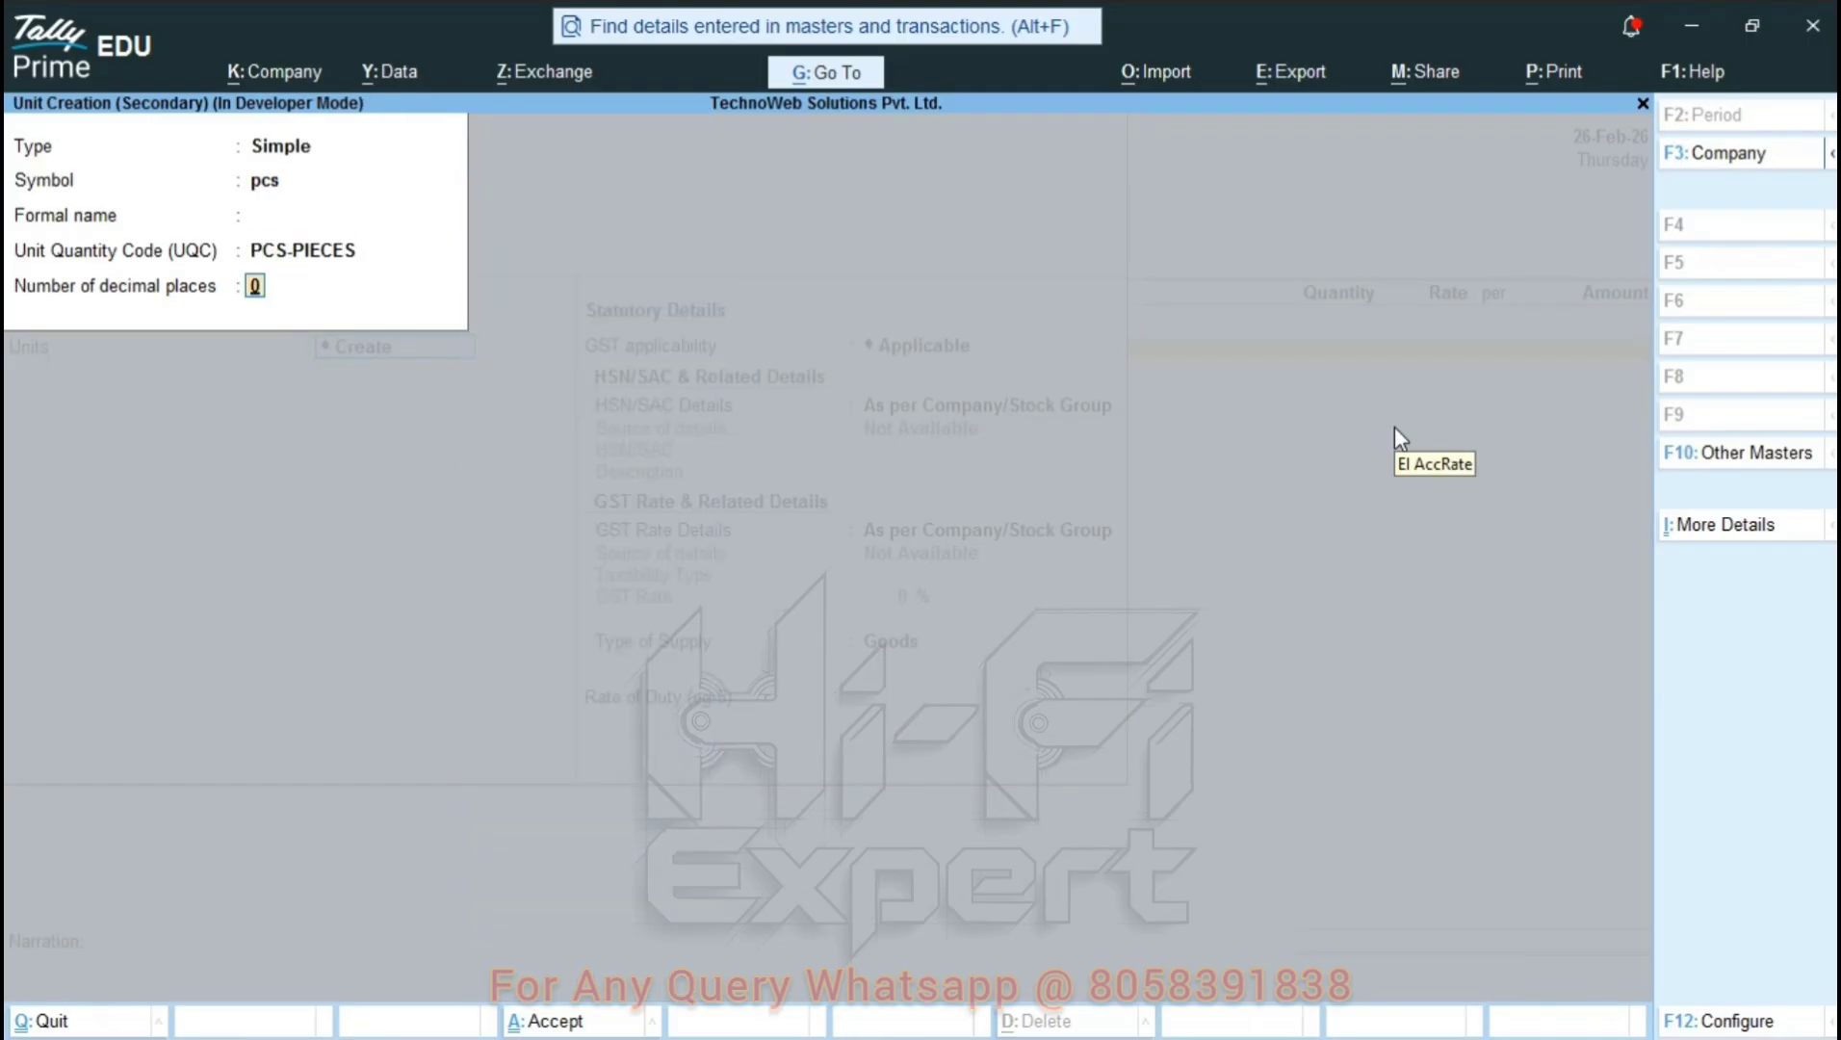
{"action": "key", "text": "Return"}
{"action": "key", "text": "Return"}
{"action": "key", "text": "Return"}
{"action": "key", "text": "Down"}
{"action": "key", "text": "Return"}
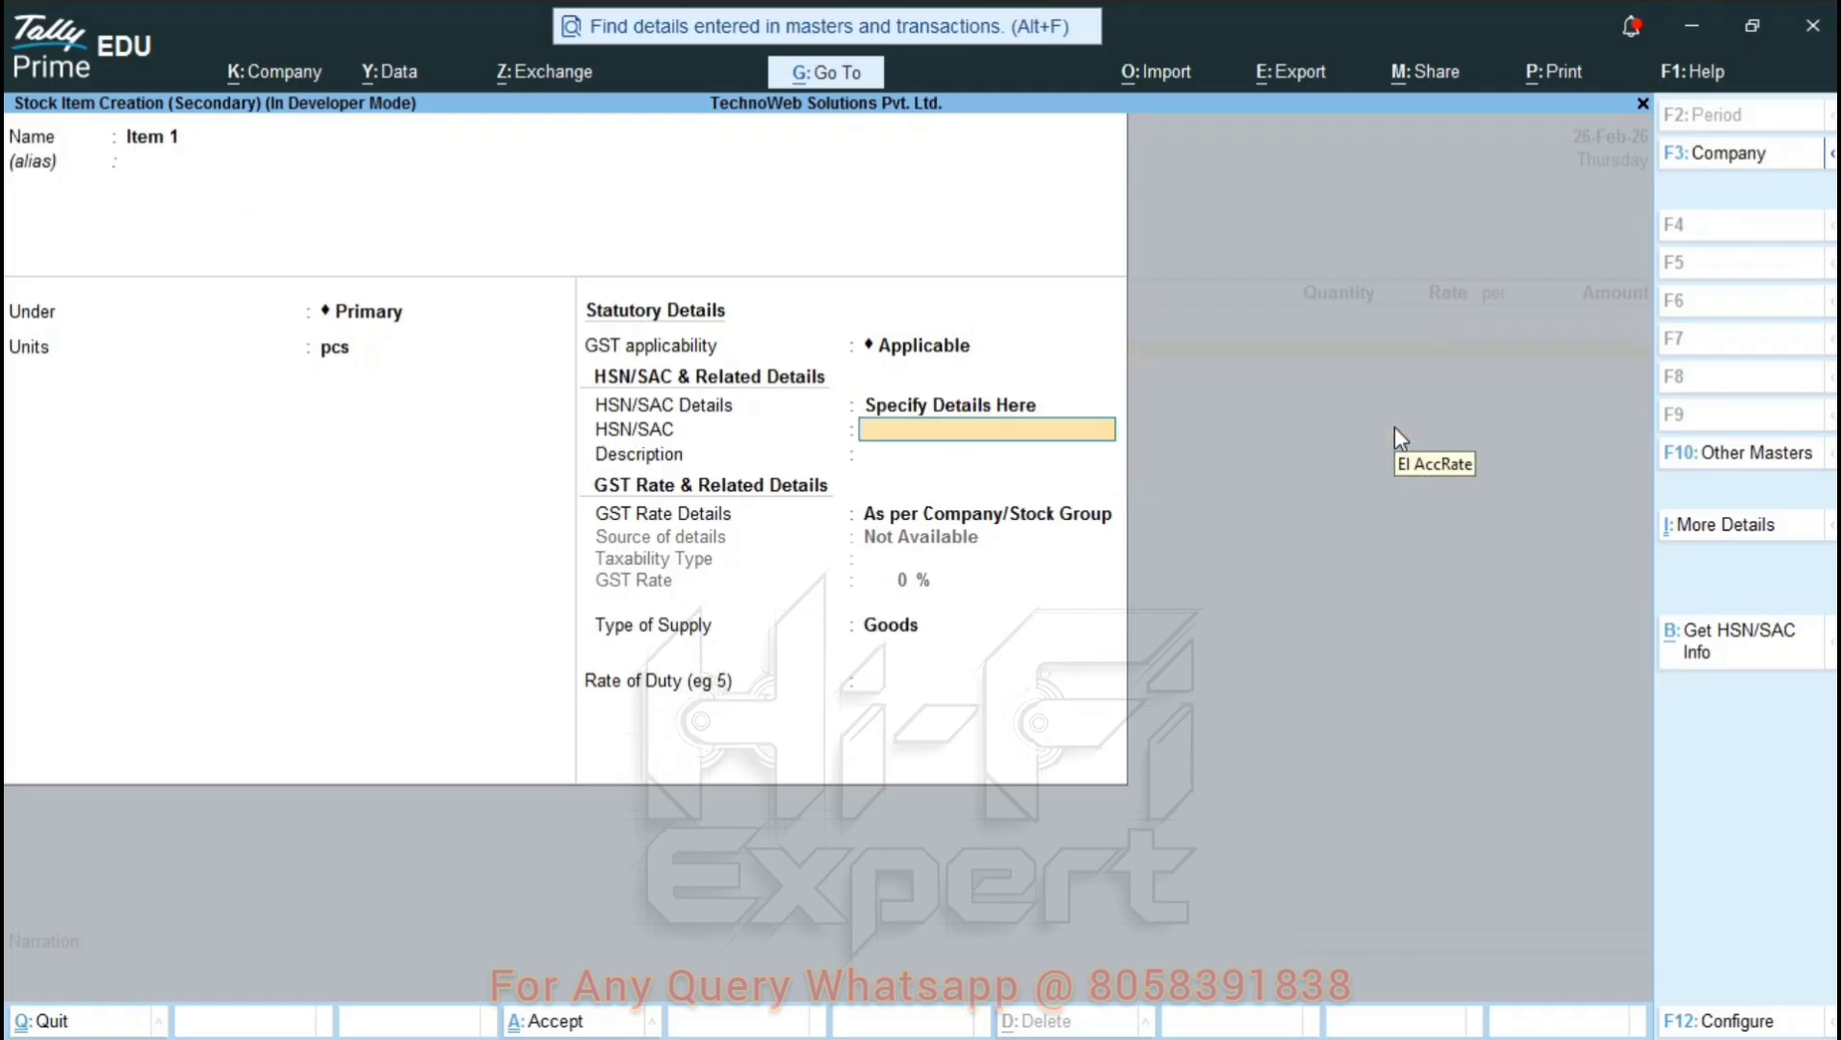
{"action": "type", "text": "8204"}
{"action": "key", "text": "Return"}
{"action": "key", "text": "Return"}
{"action": "key", "text": "Down"}
{"action": "key", "text": "Return"}
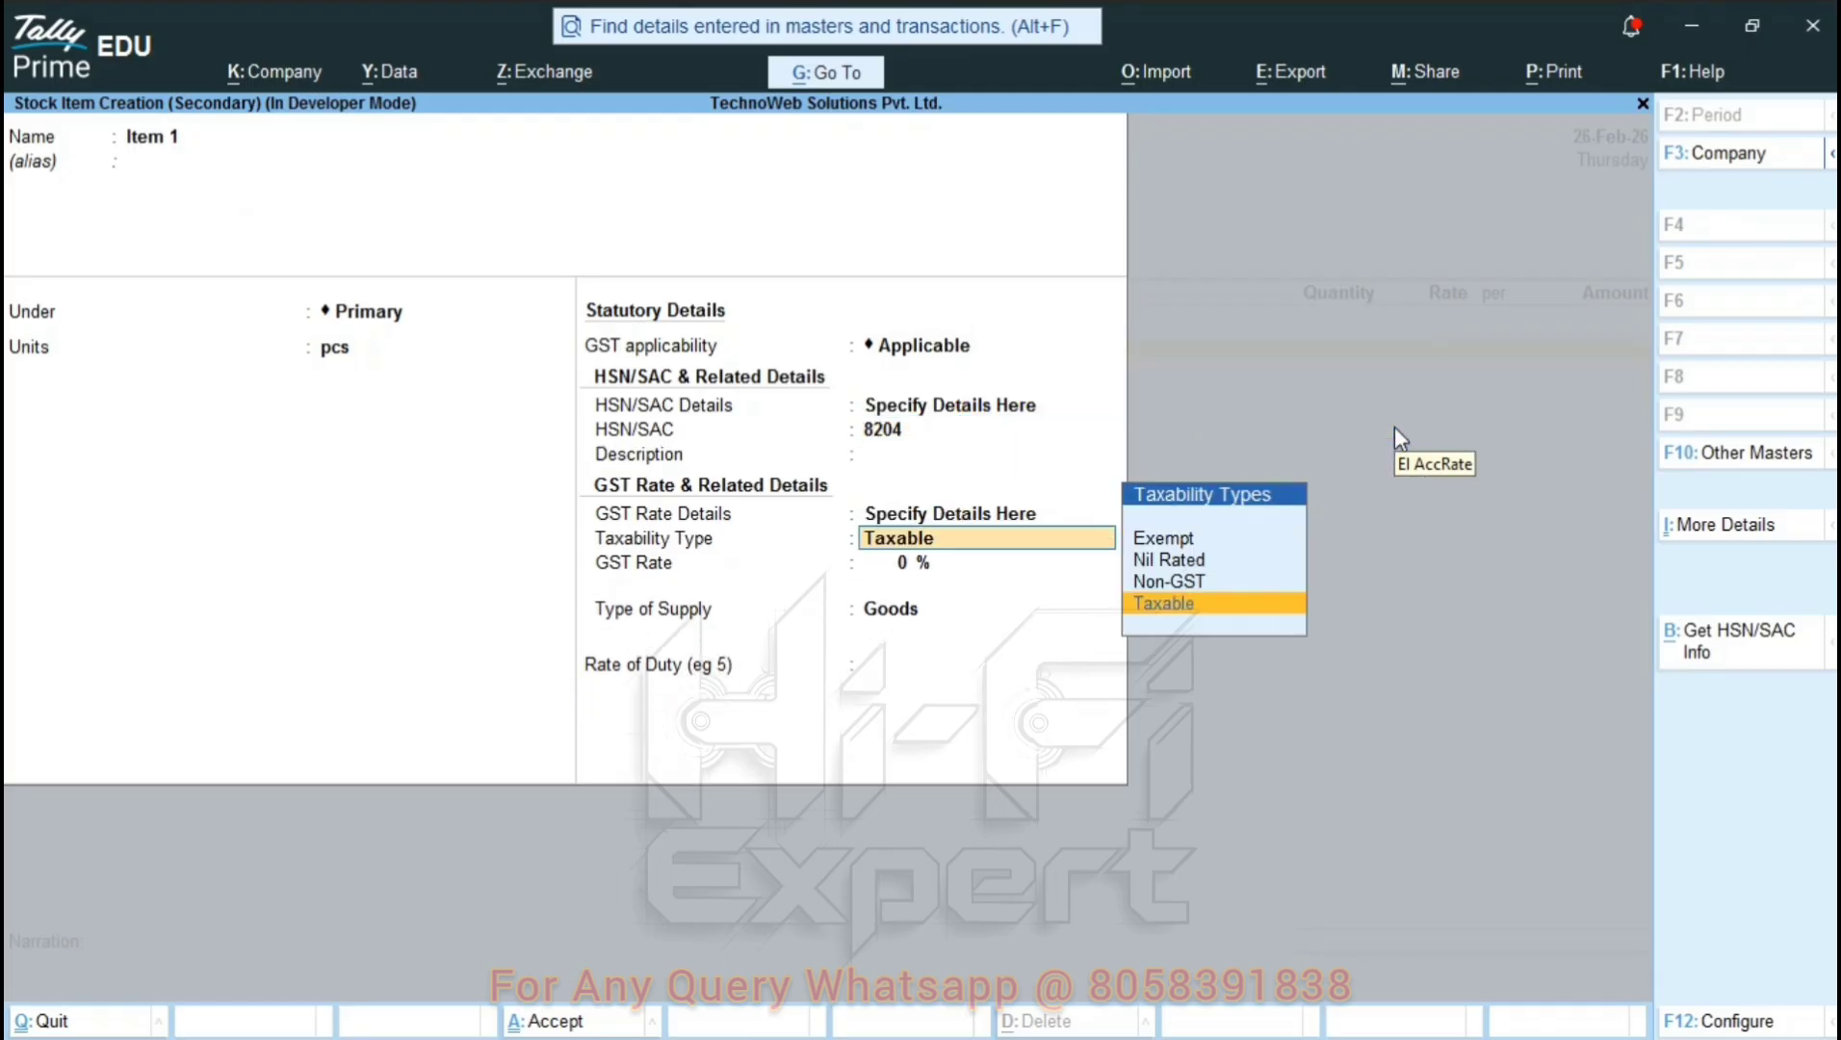
{"action": "key", "text": "Return"}
{"action": "type", "text": "18"}
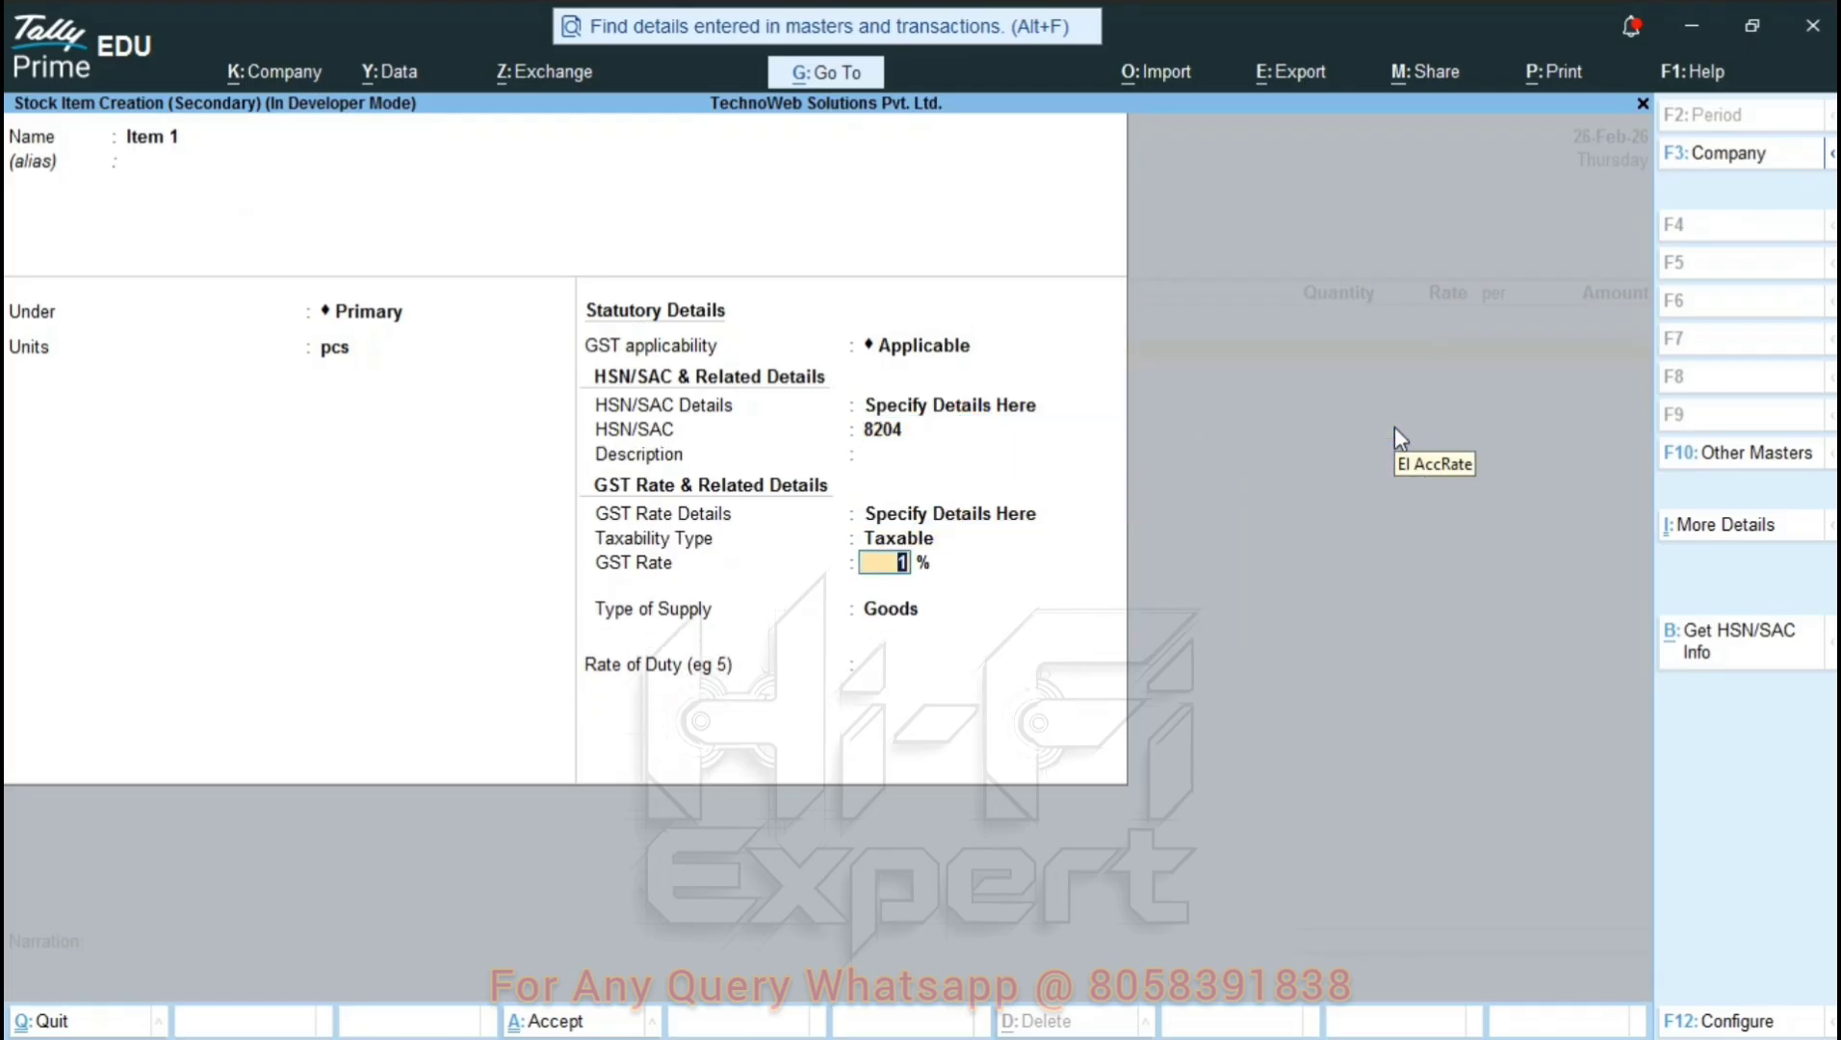
{"action": "key", "text": "Return"}
{"action": "key", "text": "Return"}
{"action": "key", "text": "Return"}
{"action": "key", "text": "Return"}
{"action": "key", "text": "Return"}
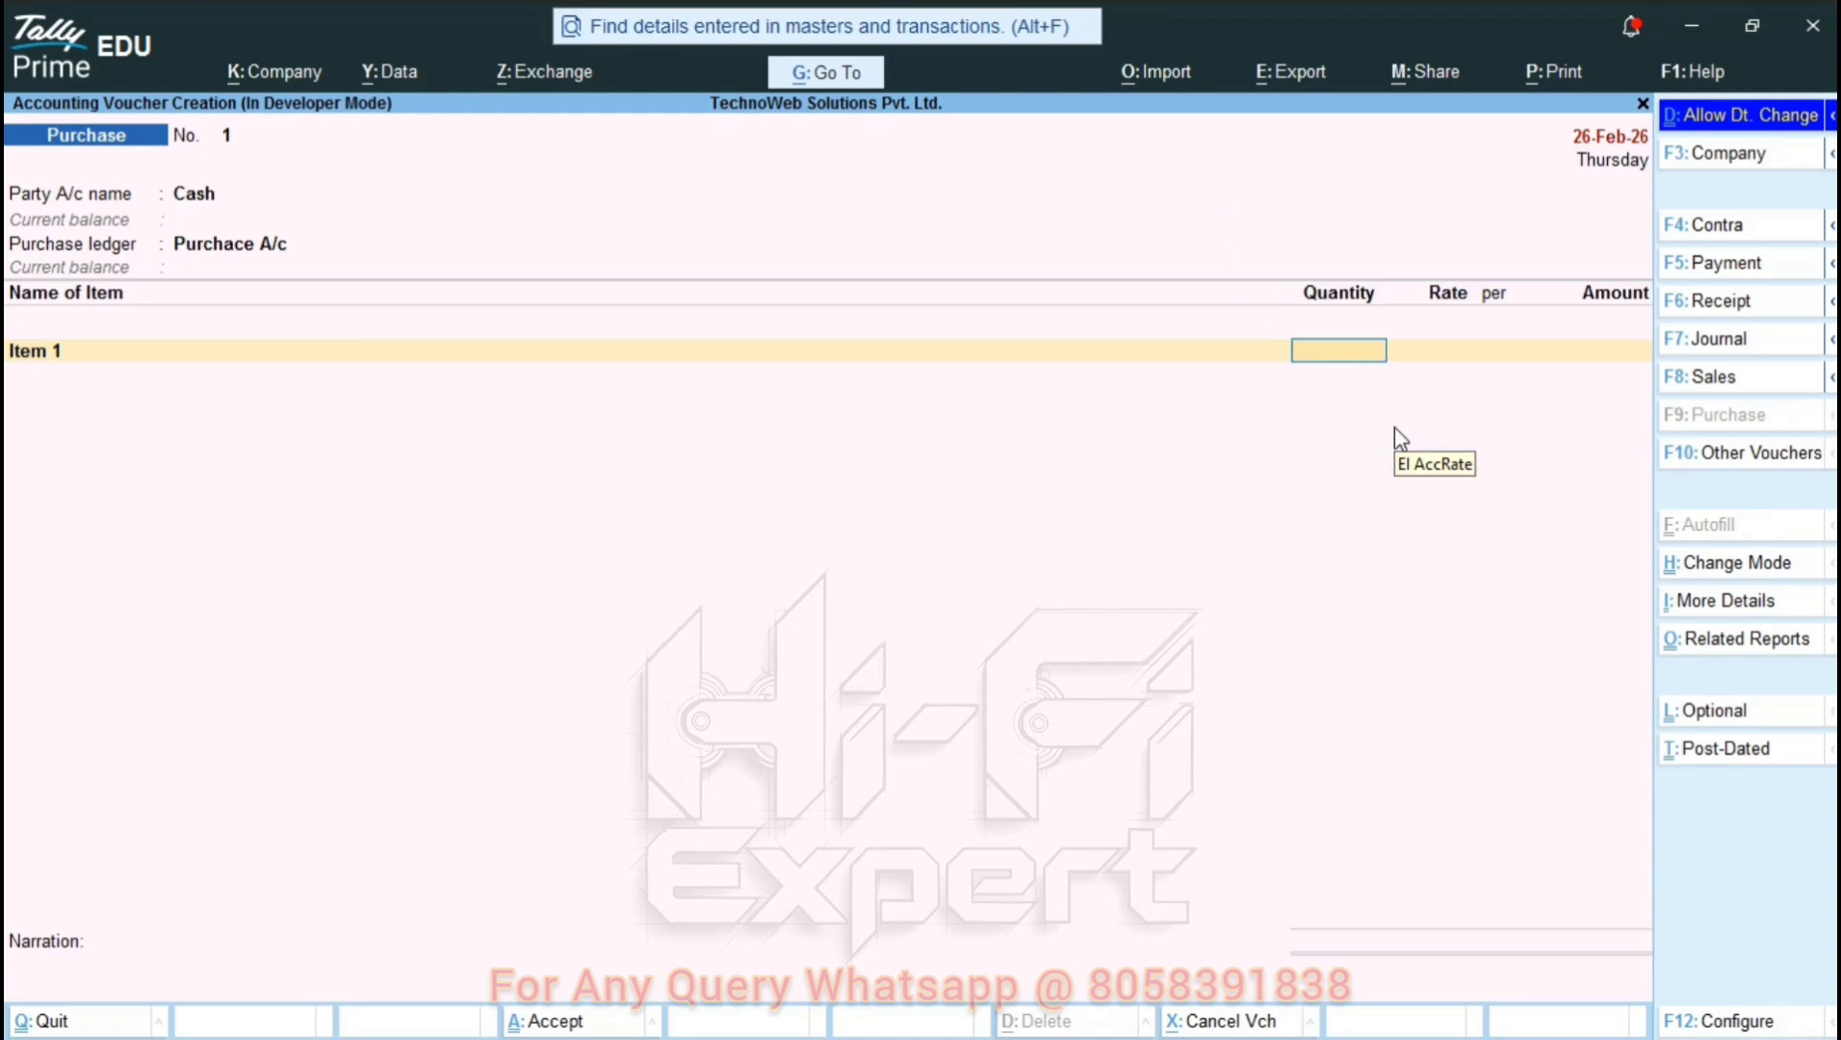
Enter Item 1 lines of 50 pcs at 22 and 10 pcs at 30, totalling 1,400.00.
{"action": "type", "text": "50"}
{"action": "key", "text": "Return"}
{"action": "type", "text": "22"}
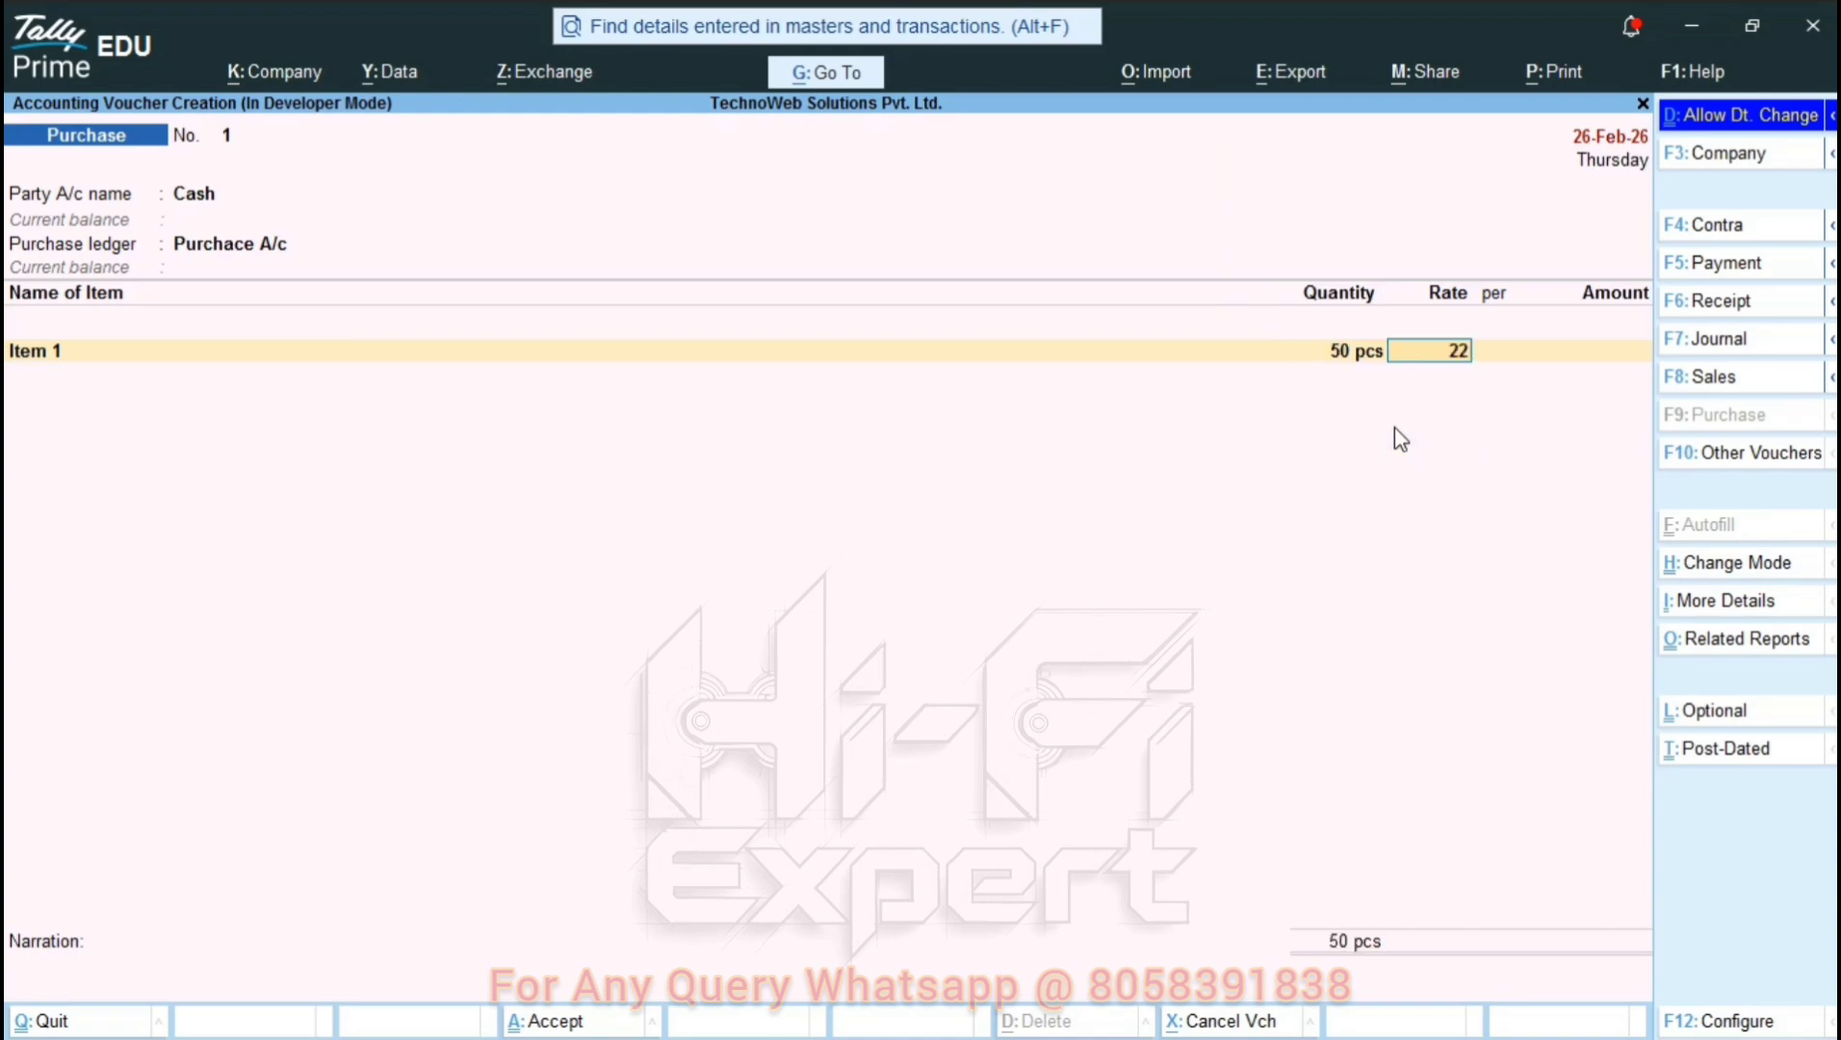
{"action": "key", "text": "Return"}
{"action": "key", "text": "Return"}
{"action": "key", "text": "Return"}
{"action": "type", "text": "Ite"}
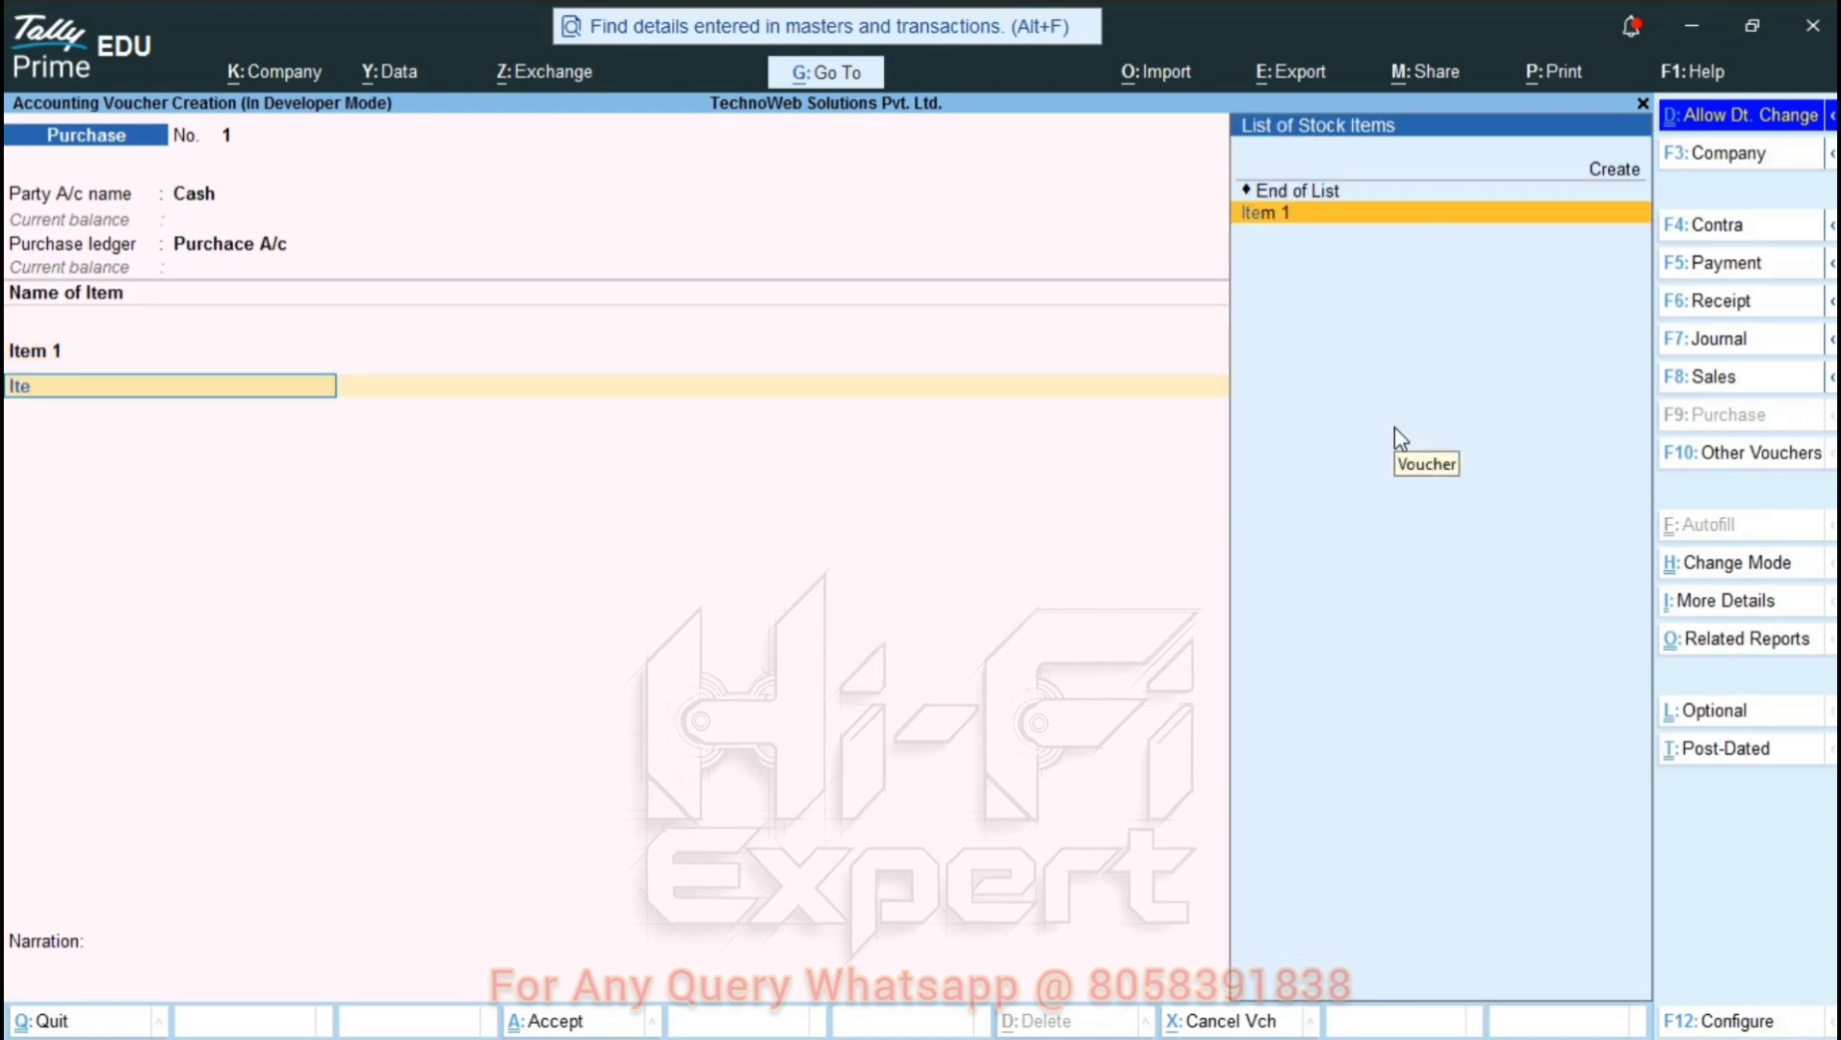
{"action": "key", "text": "Return"}
{"action": "type", "text": "10"}
{"action": "key", "text": "Return"}
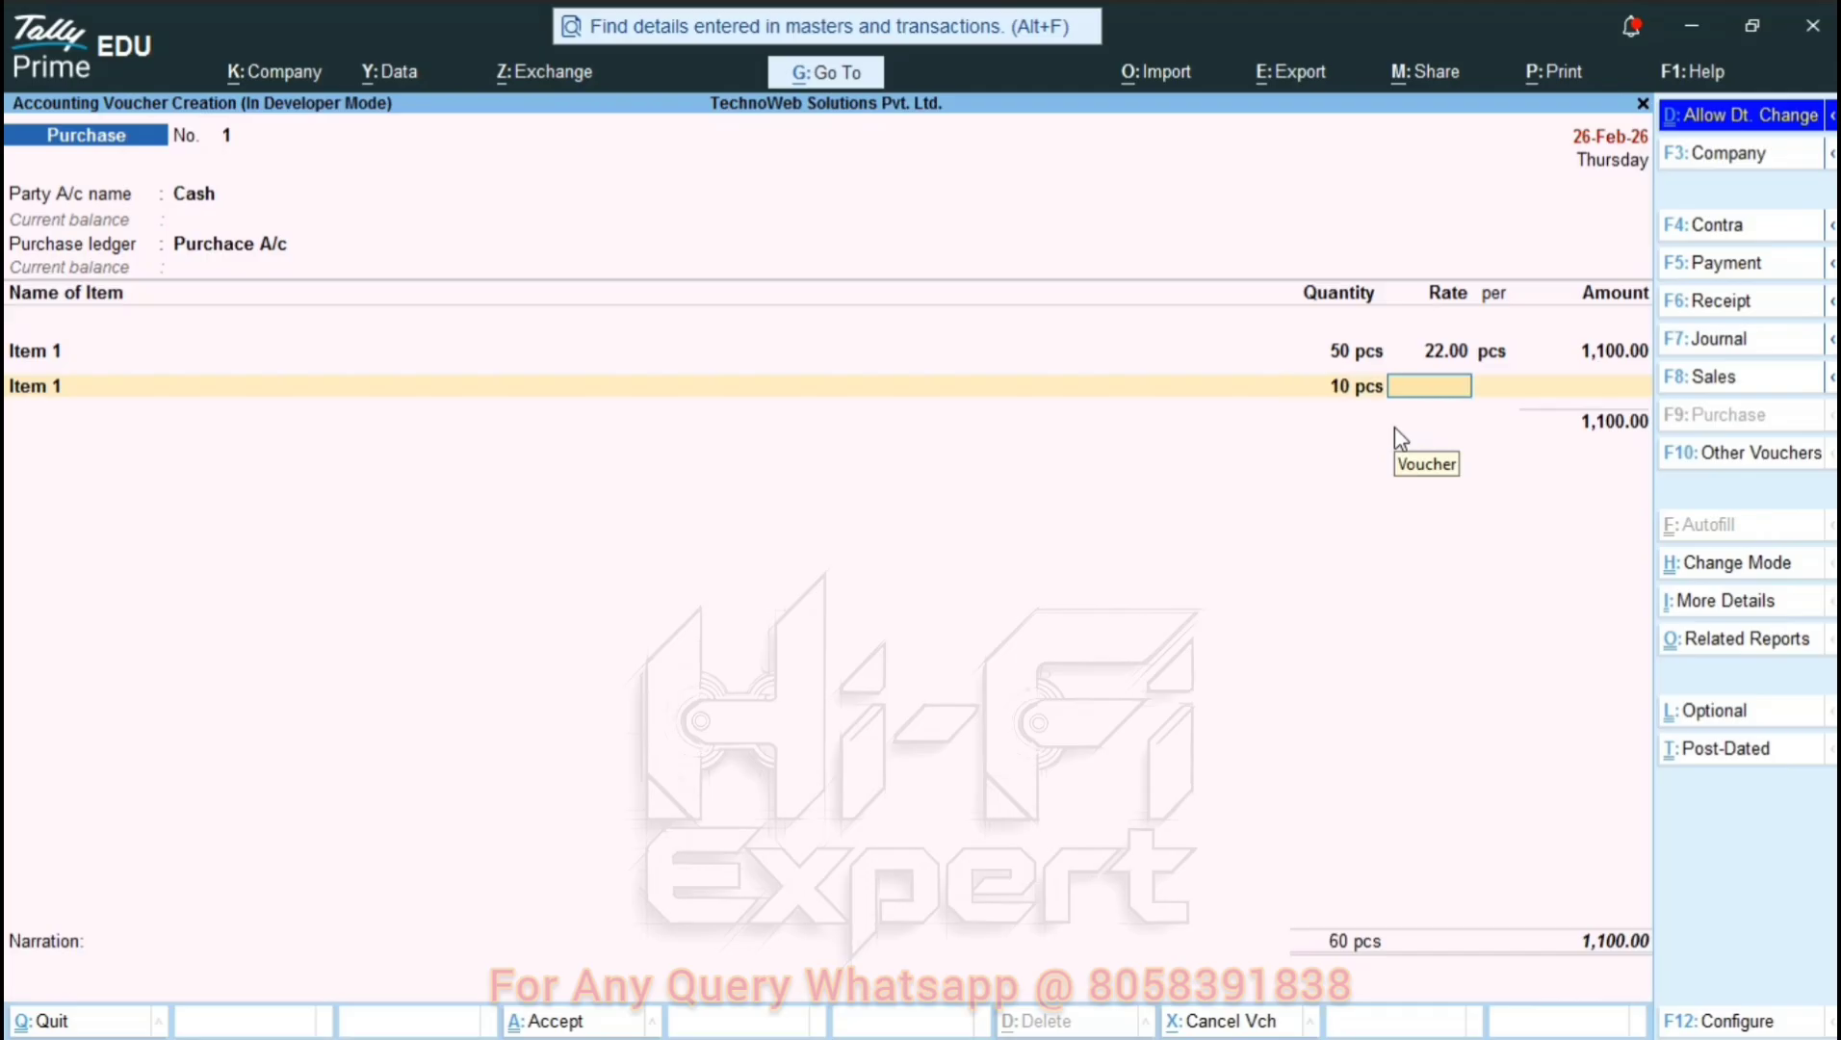
{"action": "type", "text": "22"}
{"action": "key", "text": "BackSpace"}
{"action": "key", "text": "BackSpace"}
{"action": "type", "text": "30"}
{"action": "key", "text": "Return"}
{"action": "key", "text": "Return"}
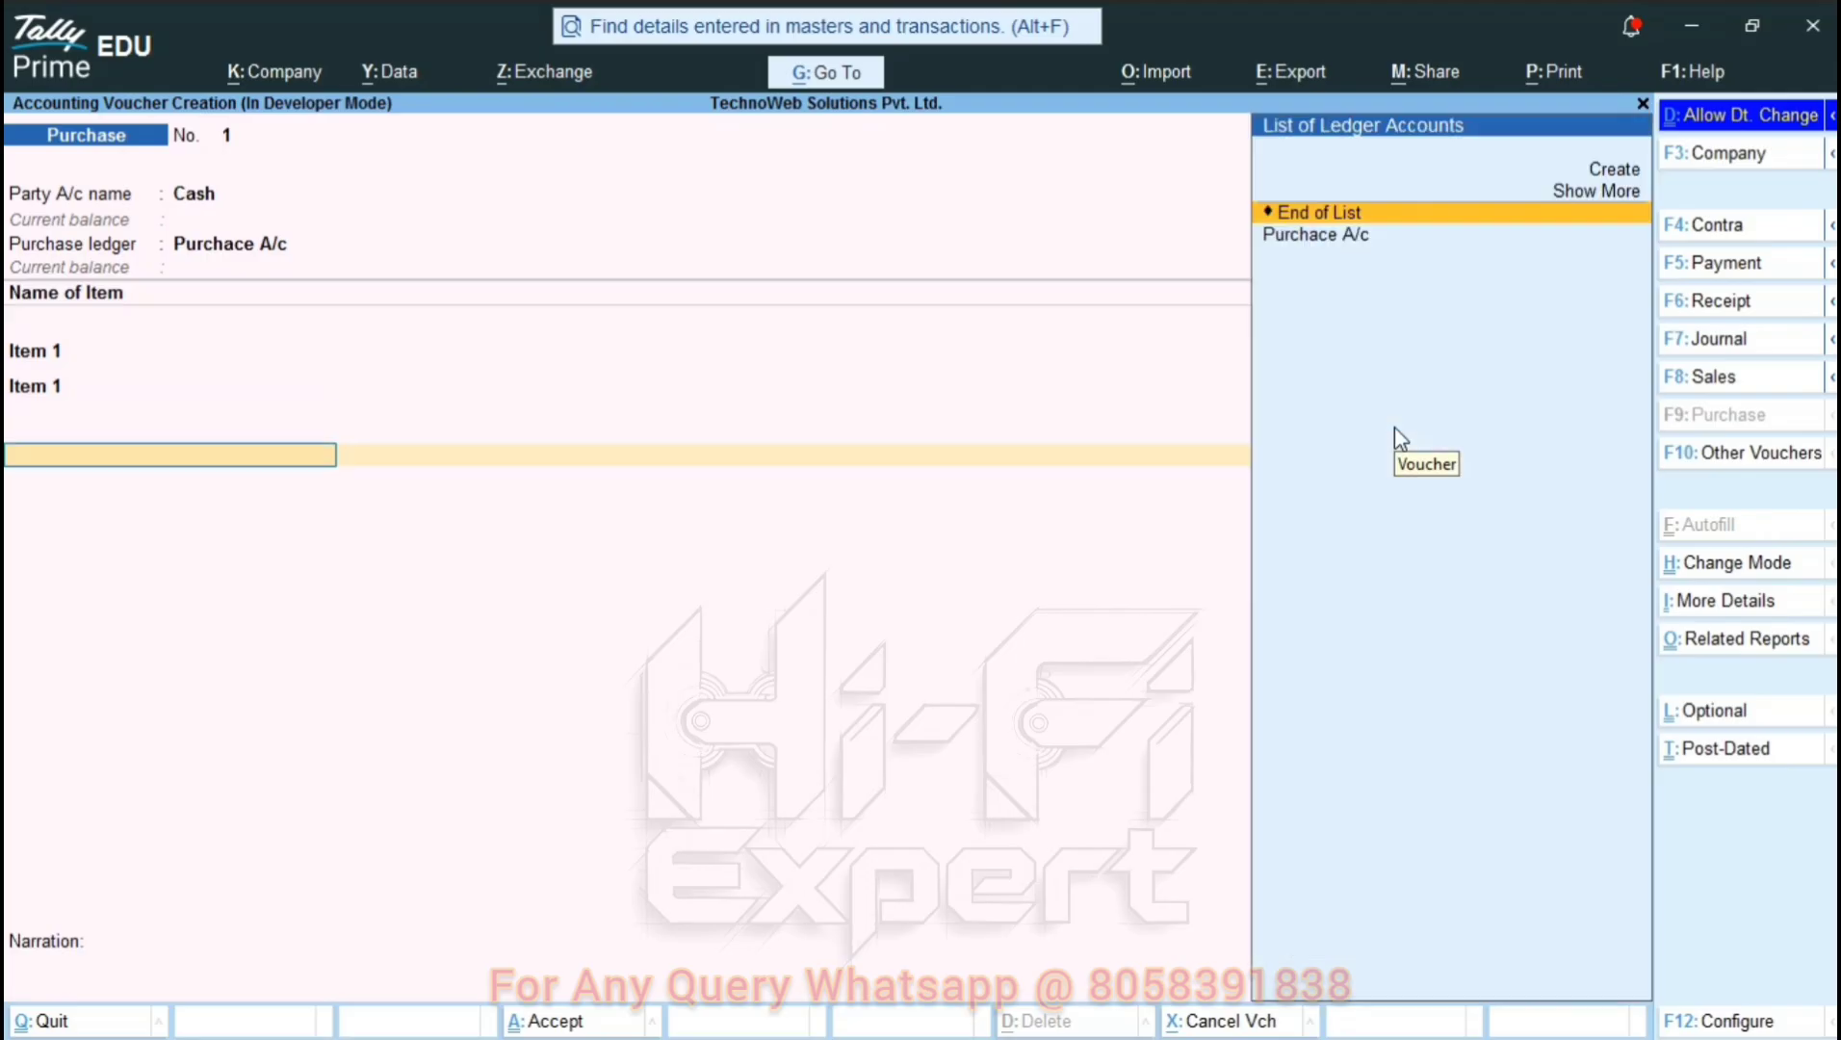
{"action": "key", "text": "alt+c"}
Create the Cgst ledger under Duties & Taxes as a GST CGST ledger.
{"action": "type", "text": "C"}
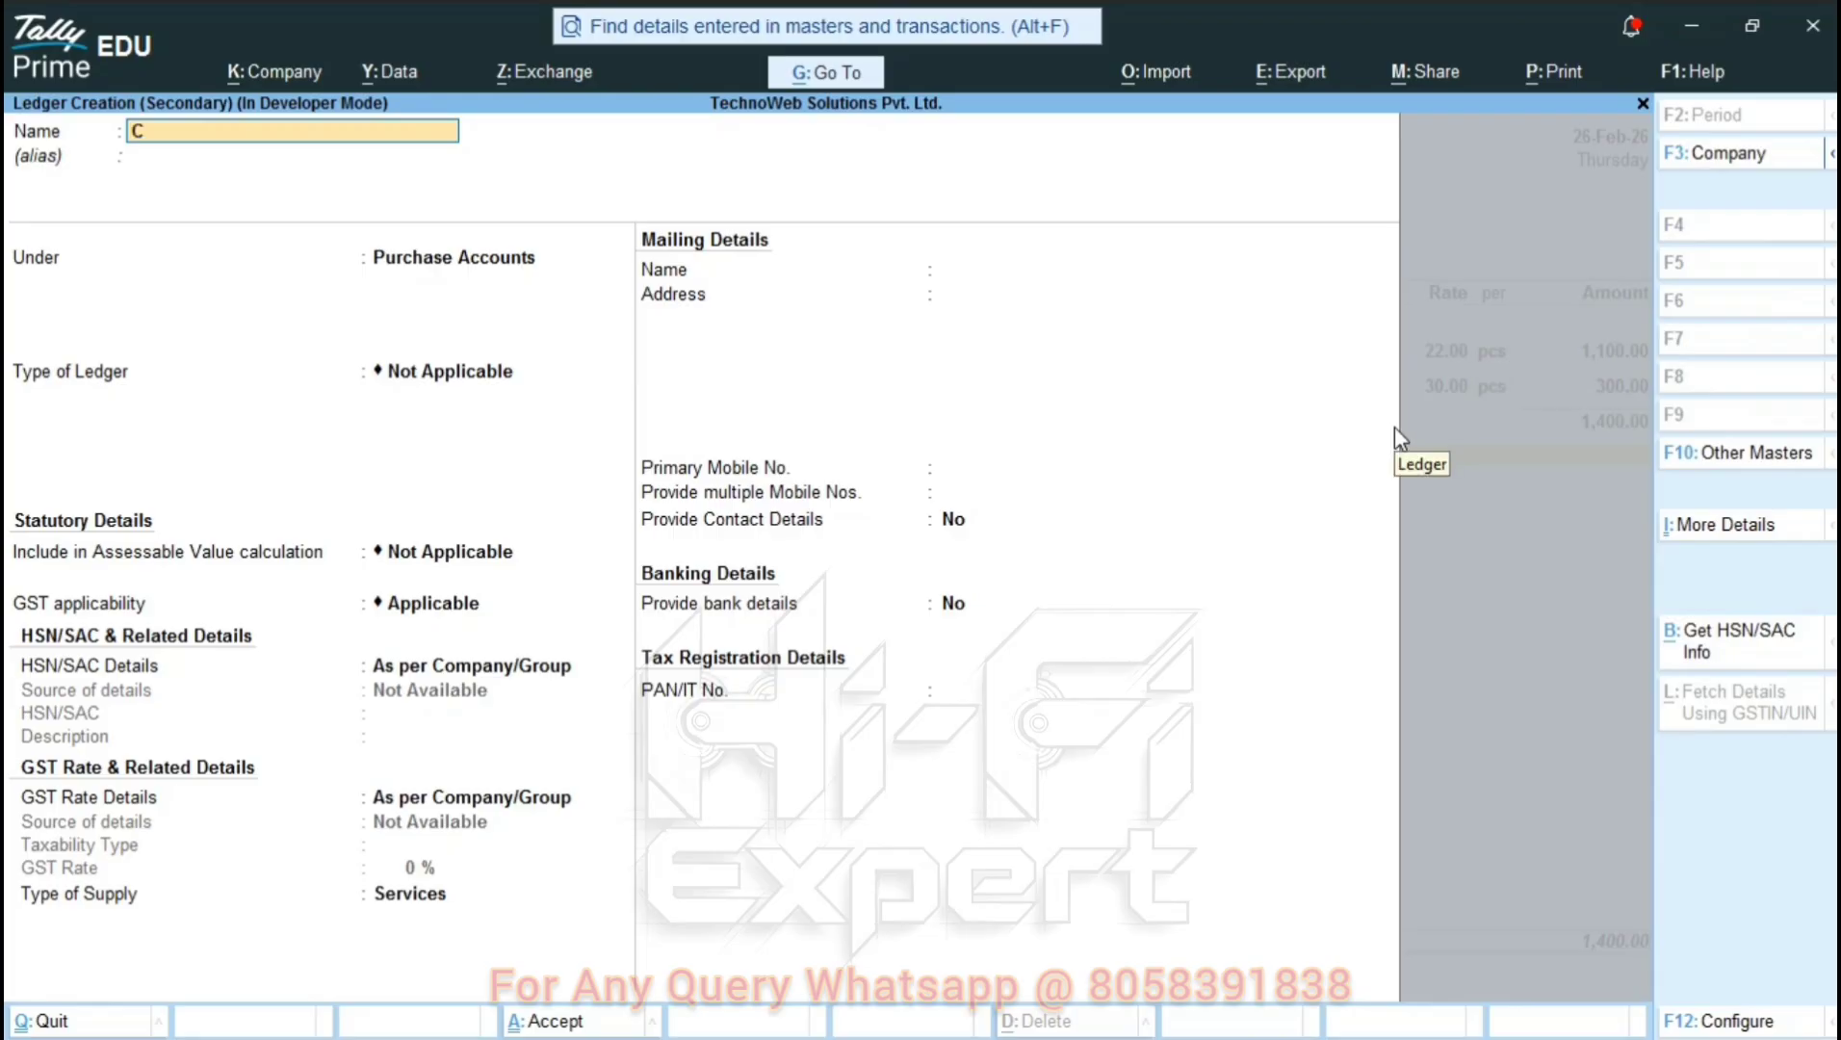
{"action": "type", "text": "gst"}
{"action": "key", "text": "Return"}
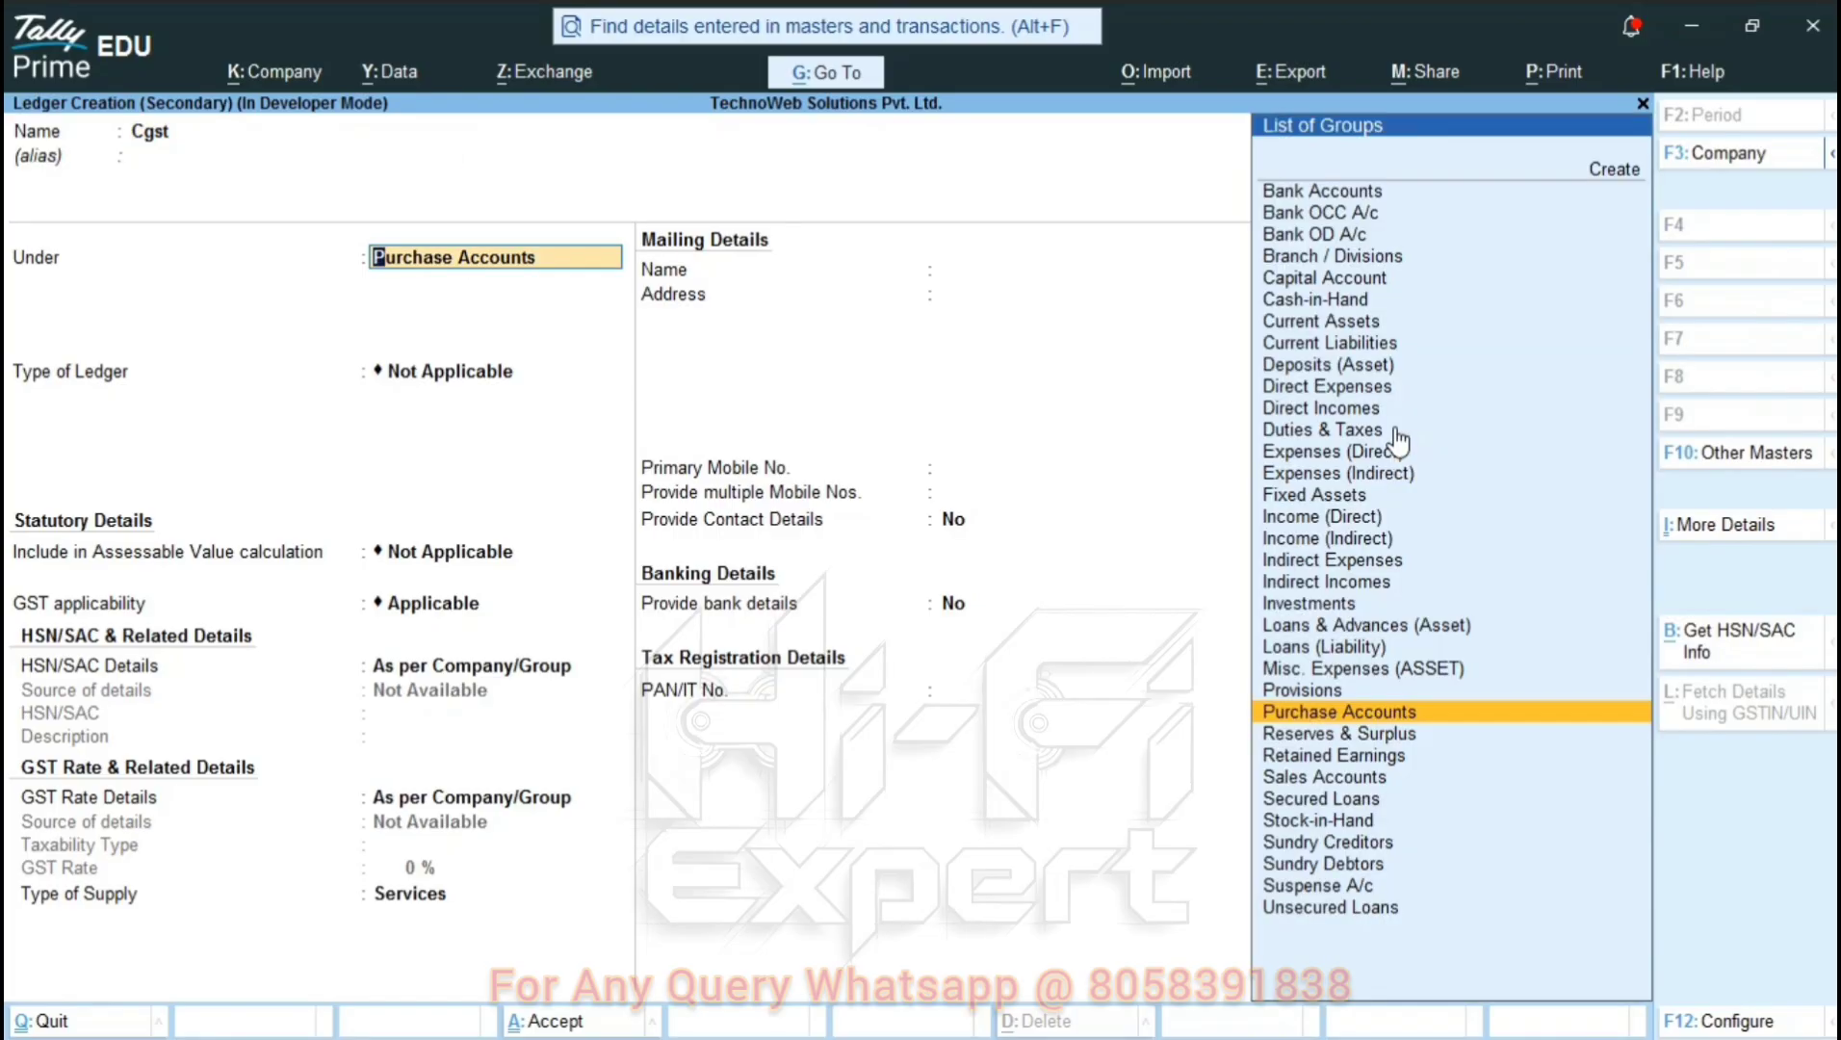
{"action": "type", "text": "dut"}
{"action": "key", "text": "Return"}
{"action": "key", "text": "Return"}
{"action": "key", "text": "Down"}
{"action": "key", "text": "Down"}
{"action": "key", "text": "Up"}
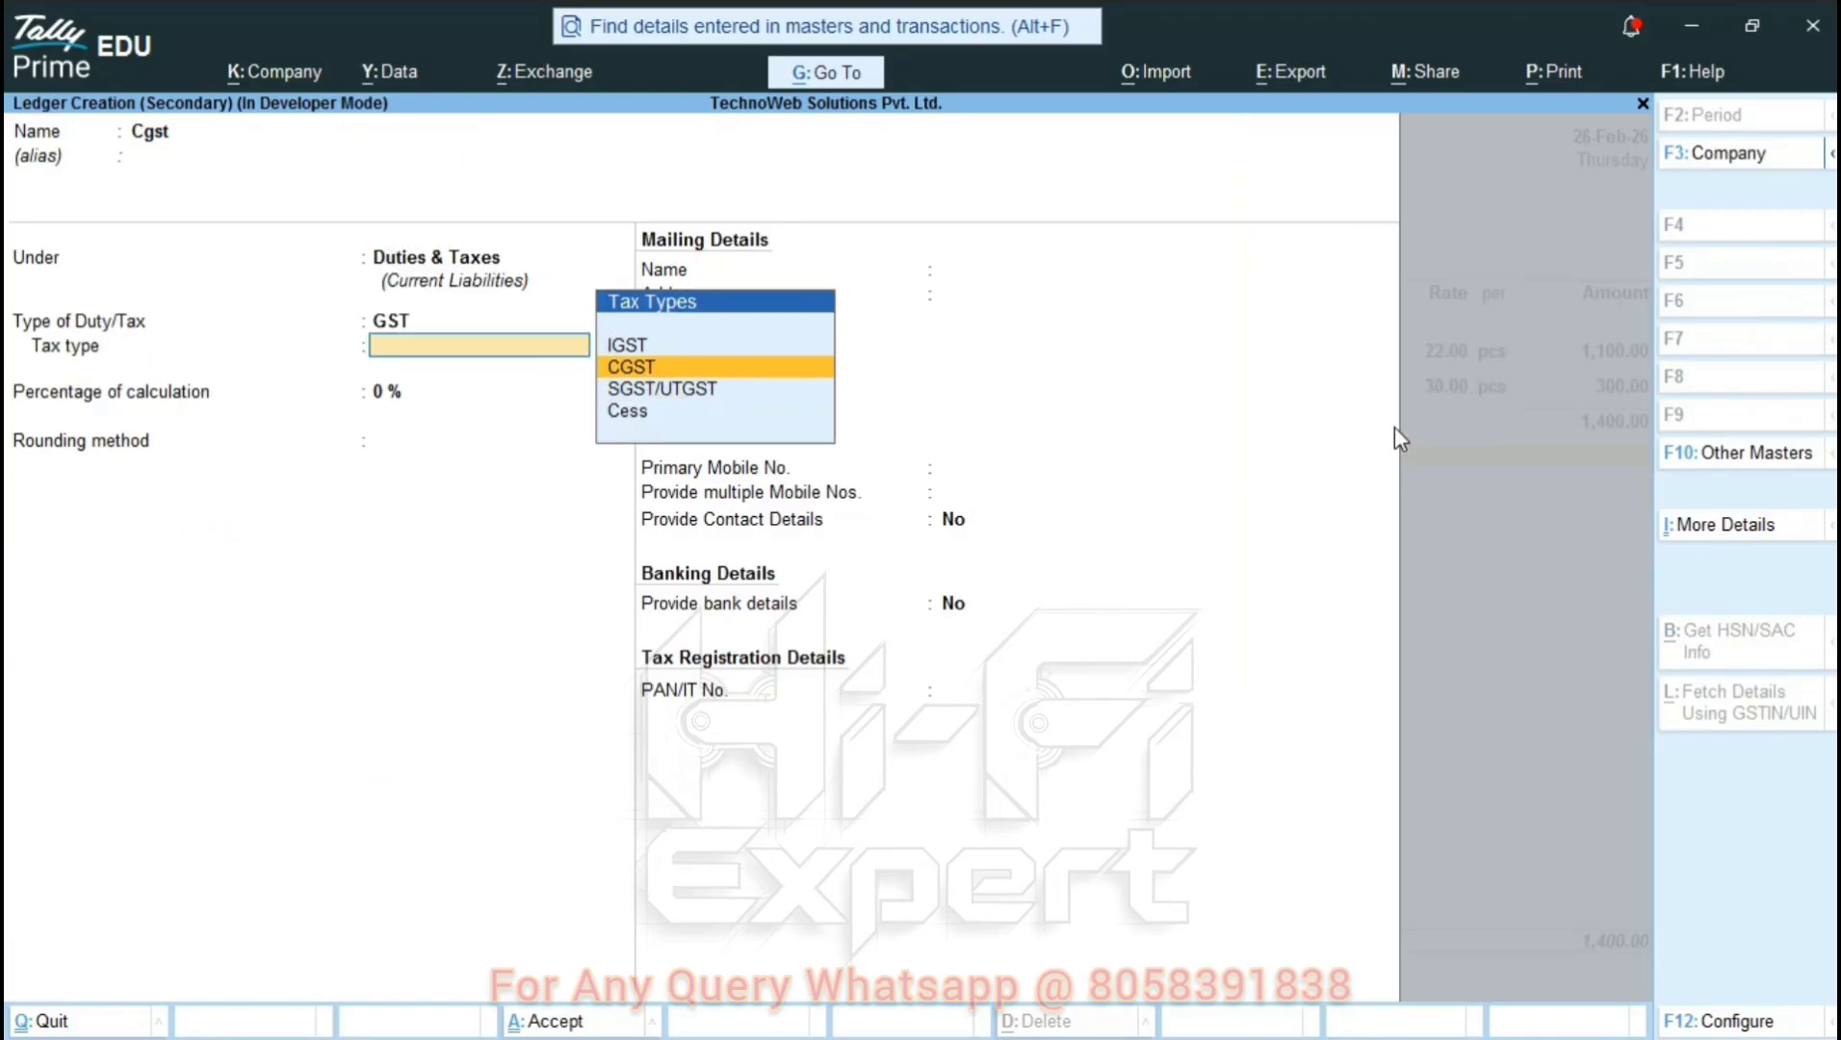
{"action": "key", "text": "Return"}
{"action": "key", "text": "Return"}
{"action": "key", "text": "Return"}
{"action": "key", "text": "Return"}
{"action": "key", "text": "ctrl+a"}
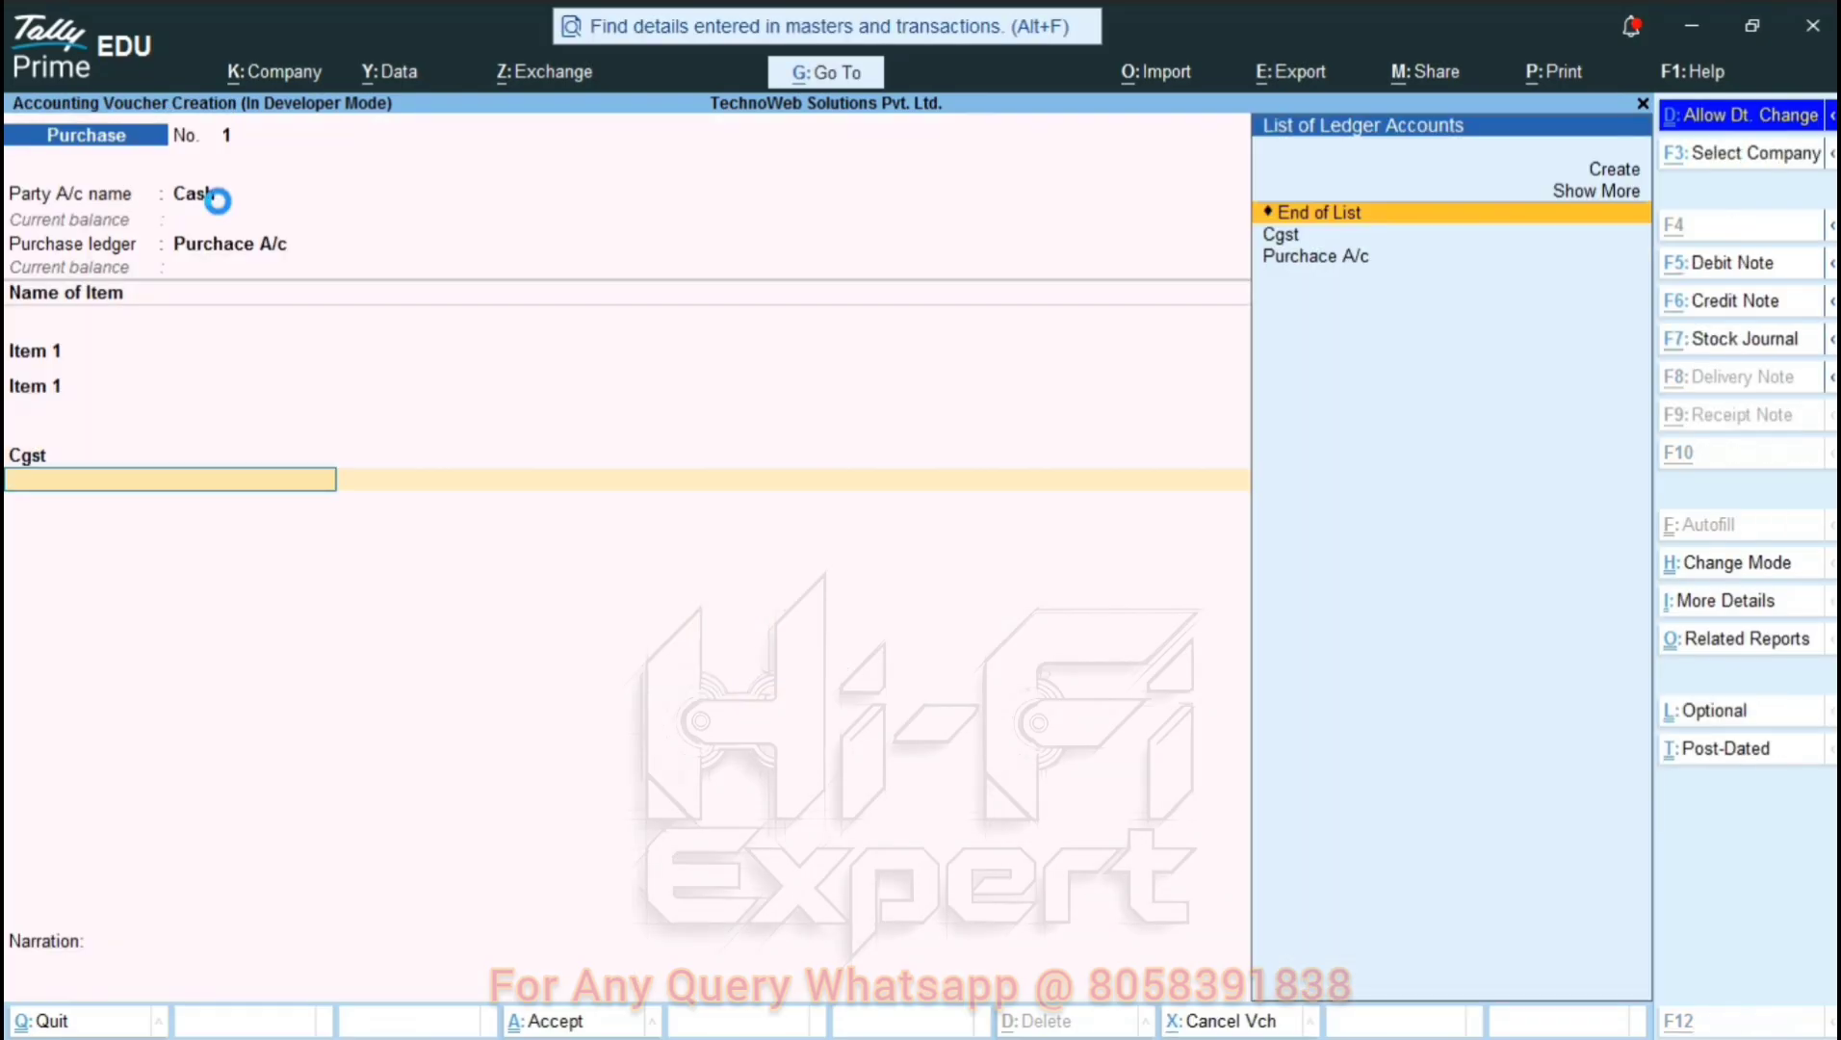
Create the Sgst ledger under Duties & Taxes with GST type SGST/UTGST.
{"action": "key", "text": "alt+c"}
{"action": "type", "text": "Sgst"}
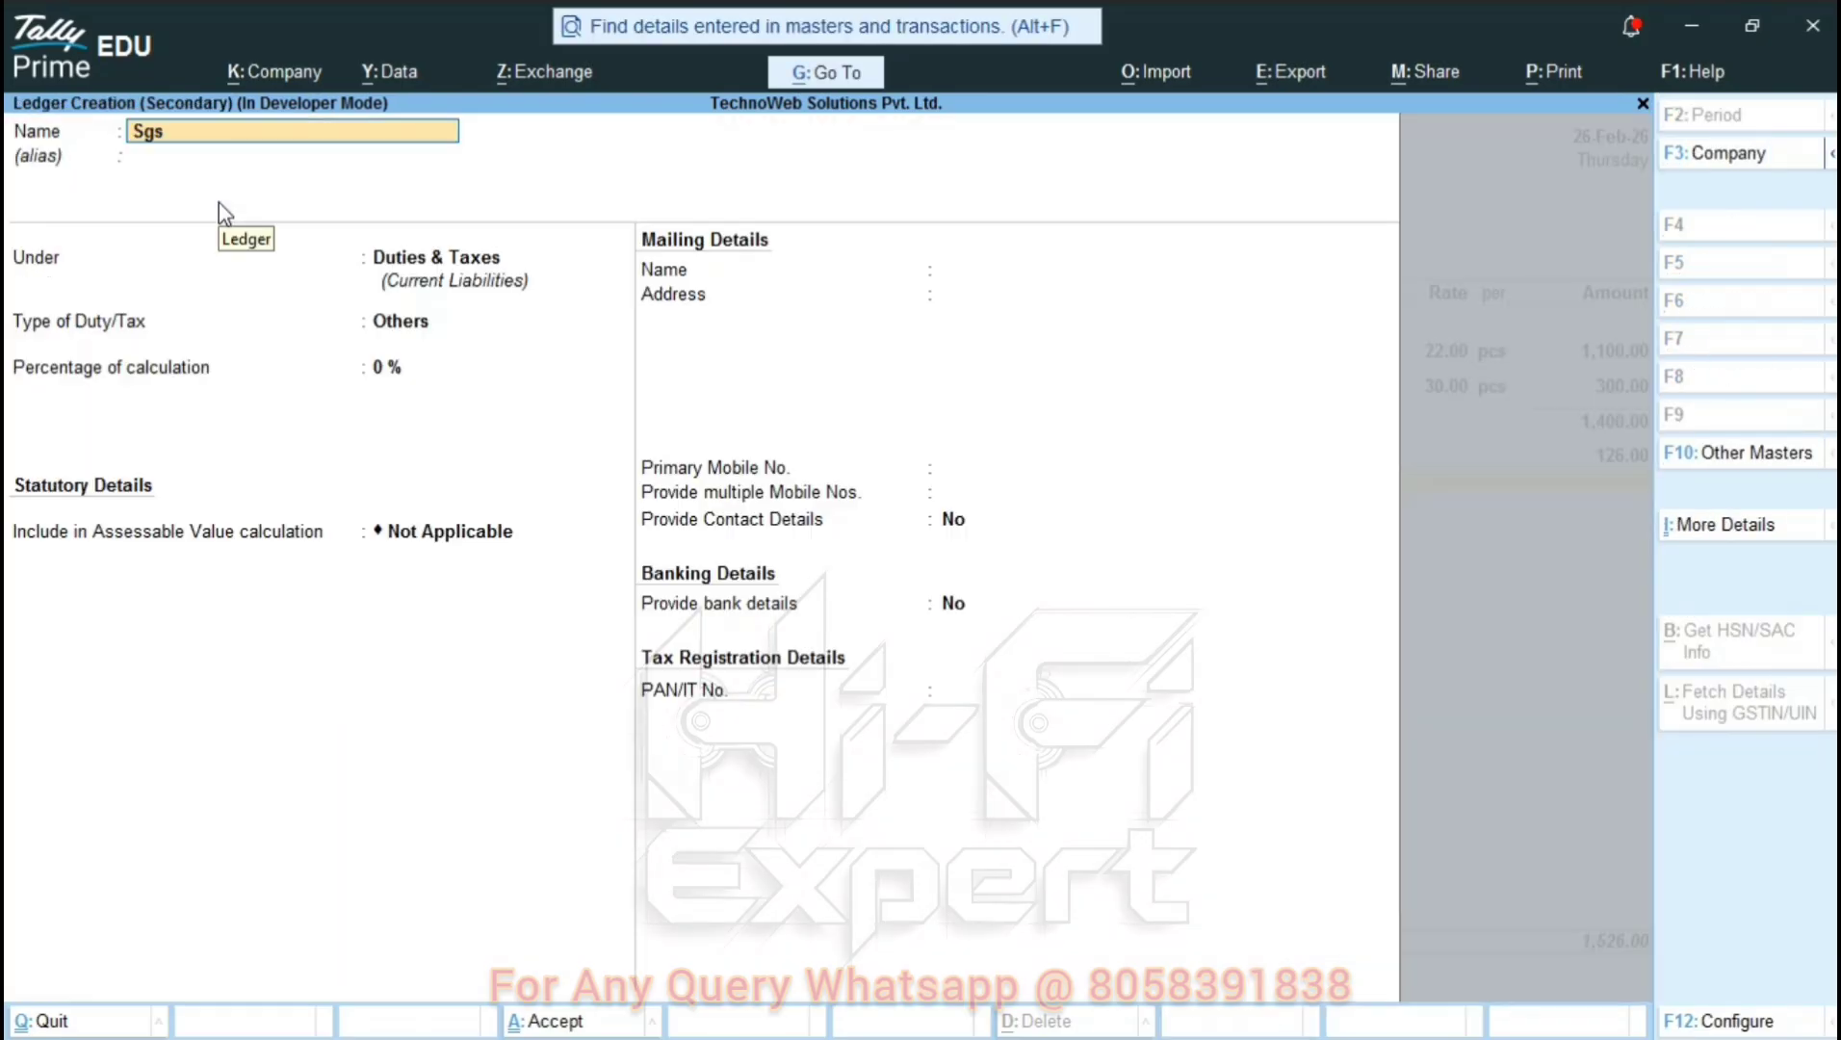
{"action": "key", "text": "Return"}
{"action": "key", "text": "Return"}
{"action": "key", "text": "Return"}
{"action": "key", "text": "Up"}
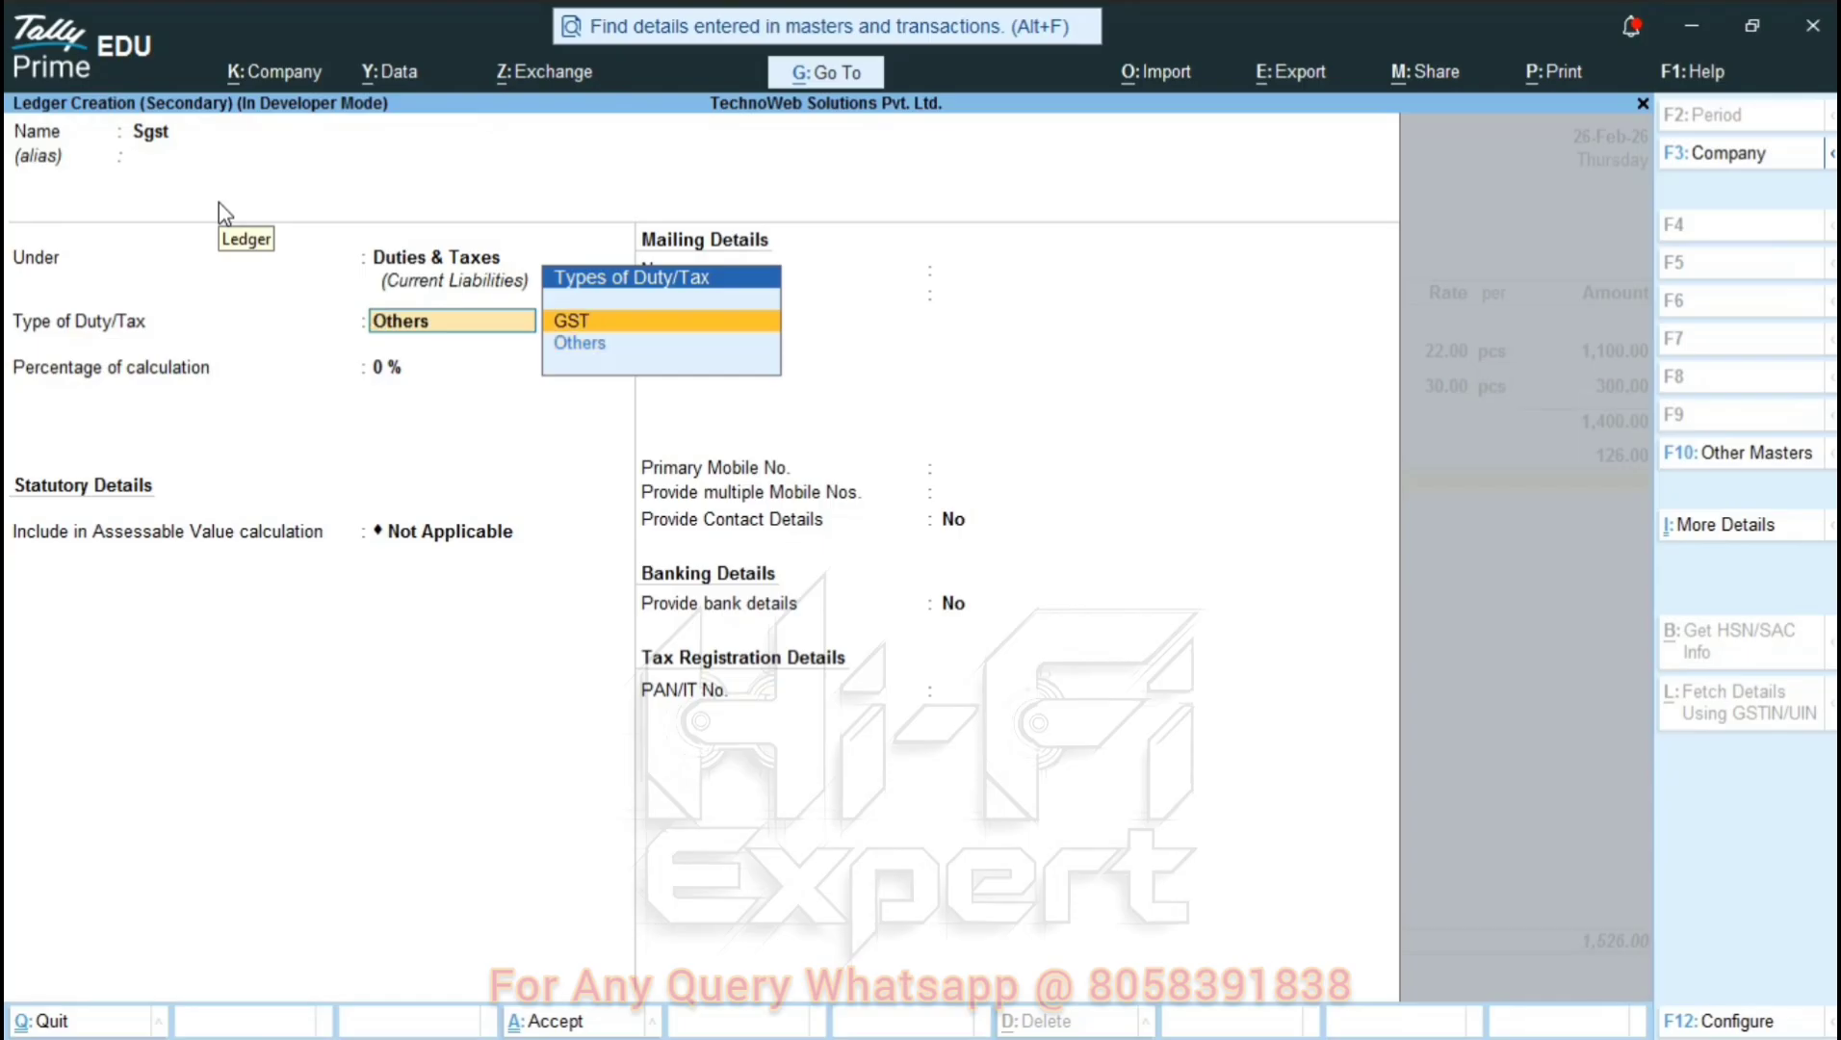
{"action": "key", "text": "Return"}
{"action": "key", "text": "Down"}
{"action": "key", "text": "Down"}
{"action": "key", "text": "Return"}
{"action": "key", "text": "Return"}
{"action": "key", "text": "Return"}
{"action": "key", "text": "Return"}
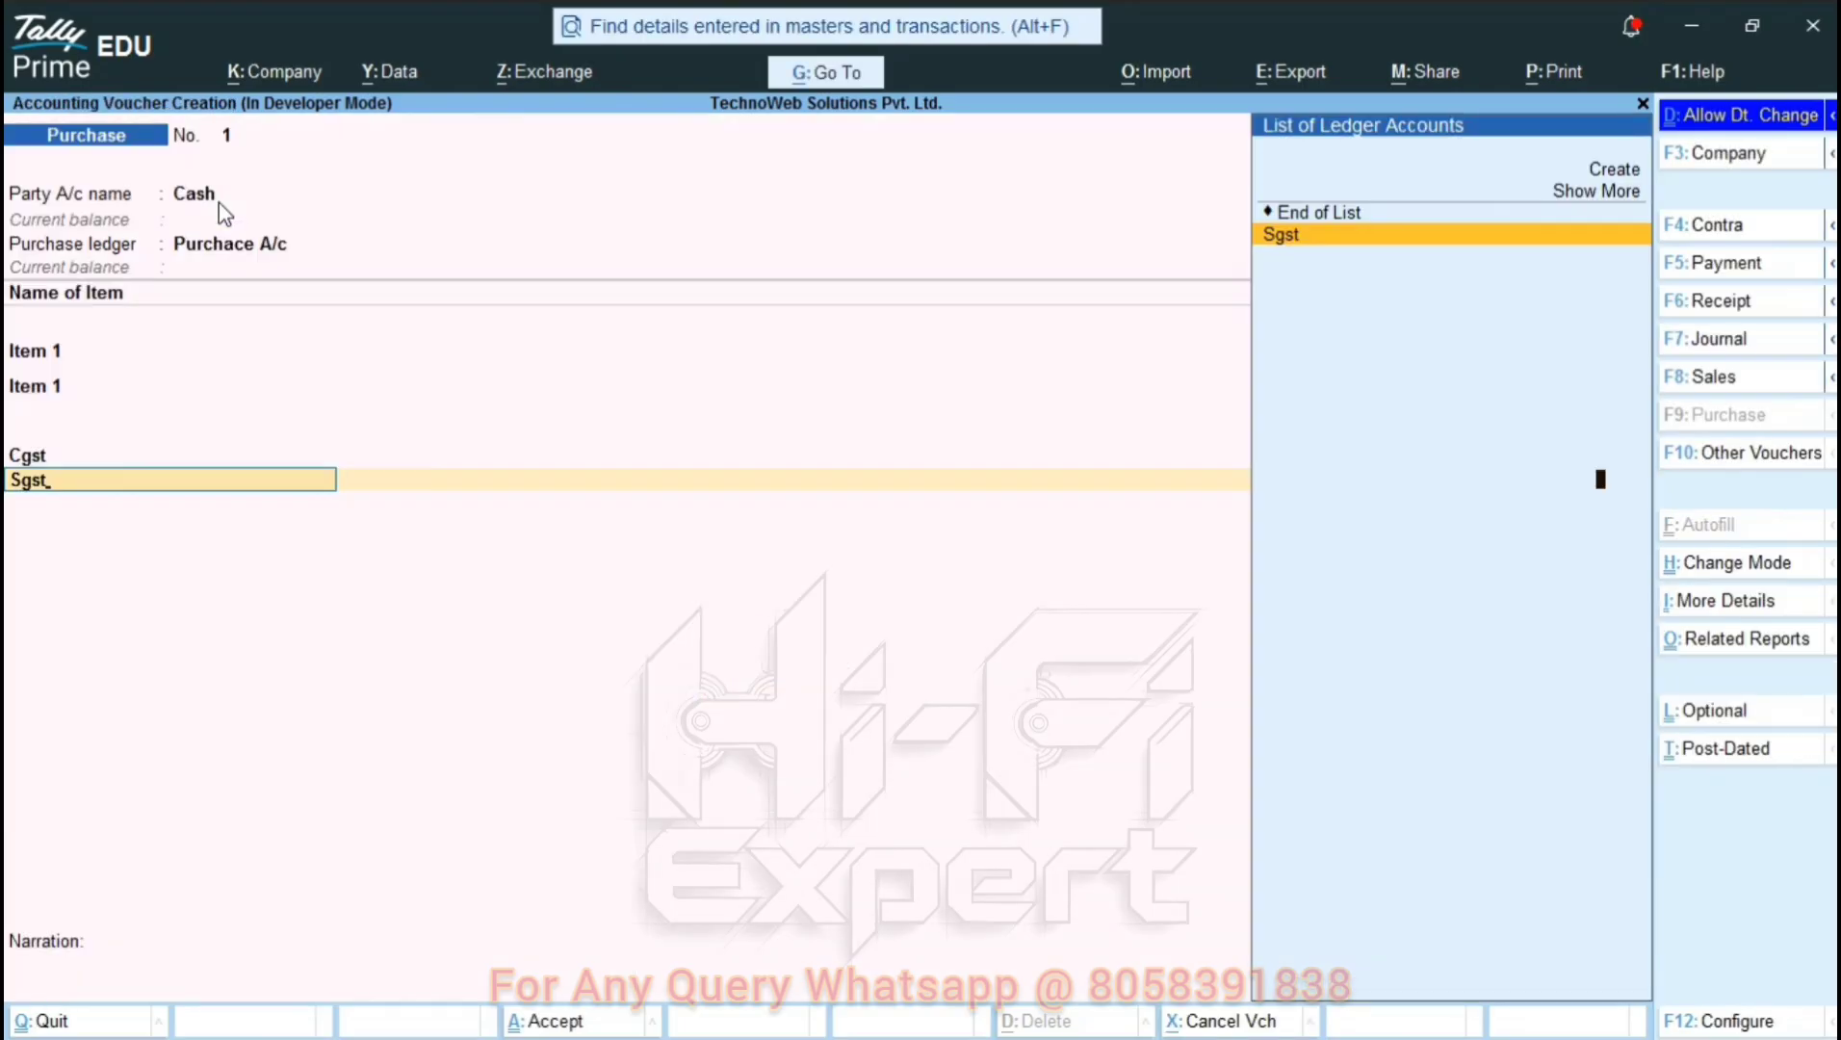
{"action": "key", "text": "Return"}
Add an invoice-rounding Round Off A/c under Indirect Expenses, bringing the voucher to 1,652.00.
{"action": "key", "text": "Return"}
{"action": "key", "text": "alt+c"}
{"action": "type", "text": "Round Off A/c"}
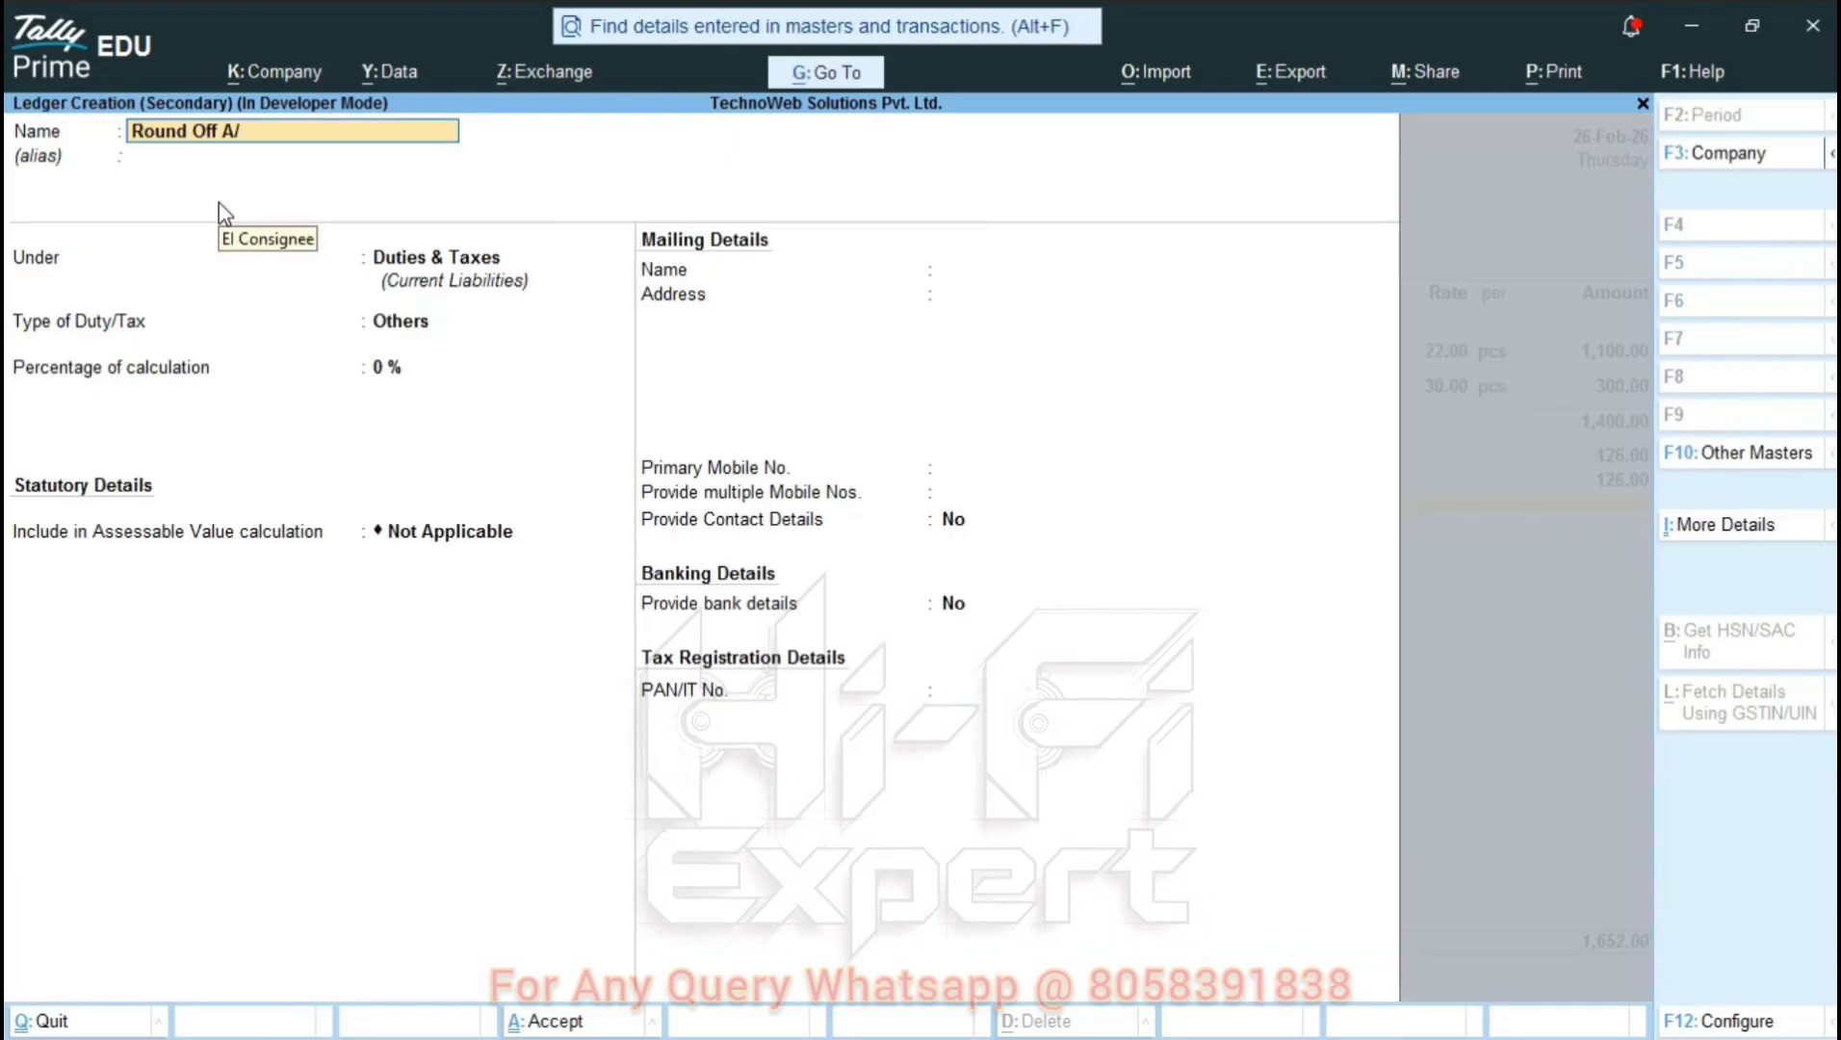
{"action": "key", "text": "Return"}
{"action": "type", "text": "Indi"}
{"action": "key", "text": "Return"}
{"action": "key", "text": "Return"}
{"action": "key", "text": "Return"}
{"action": "key", "text": "BackSpace"}
{"action": "key", "text": "BackSpace"}
{"action": "key", "text": "BackSpace"}
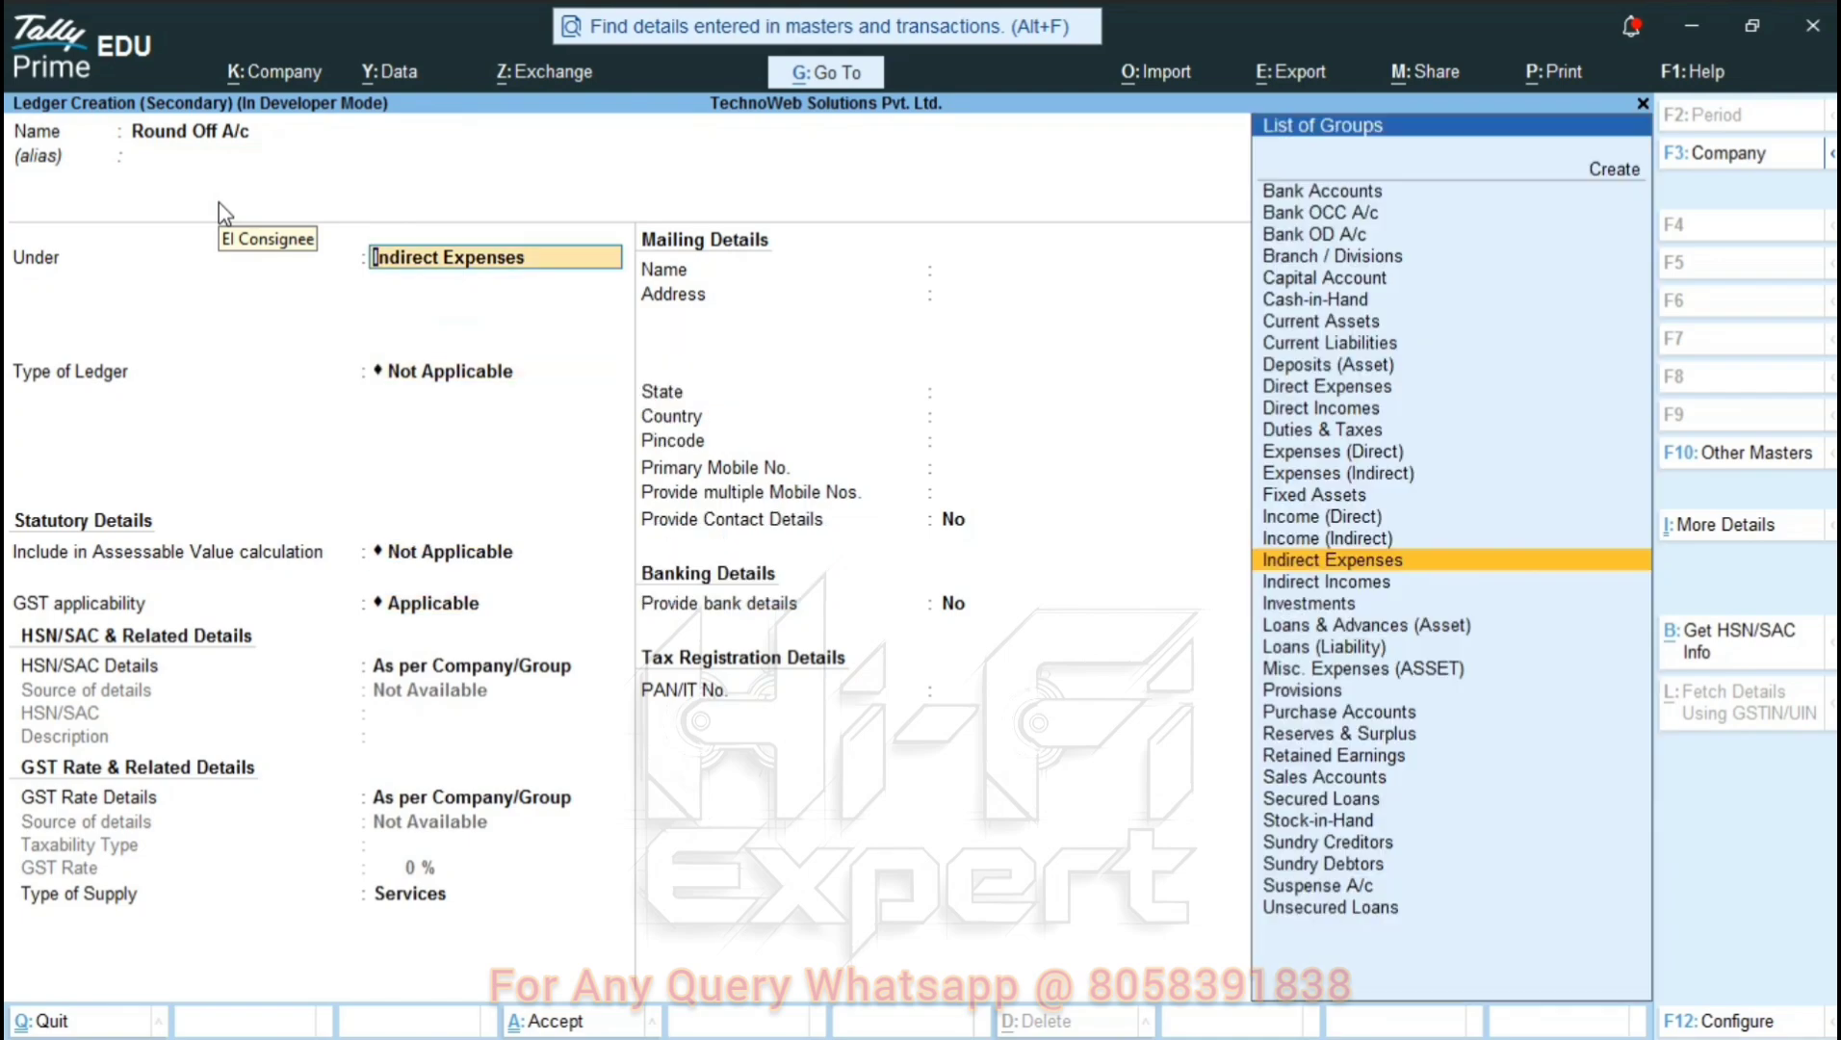
{"action": "key", "text": "Return"}
{"action": "key", "text": "Down"}
{"action": "key", "text": "Down"}
{"action": "key", "text": "Return"}
{"action": "key", "text": "Return"}
{"action": "key", "text": "Return"}
{"action": "key", "text": "Return"}
{"action": "key", "text": "Return"}
{"action": "key", "text": "Return"}
{"action": "key", "text": "Return"}
{"action": "key", "text": "Return"}
{"action": "key", "text": "Return"}
{"action": "key", "text": "Return"}
{"action": "key", "text": "Return"}
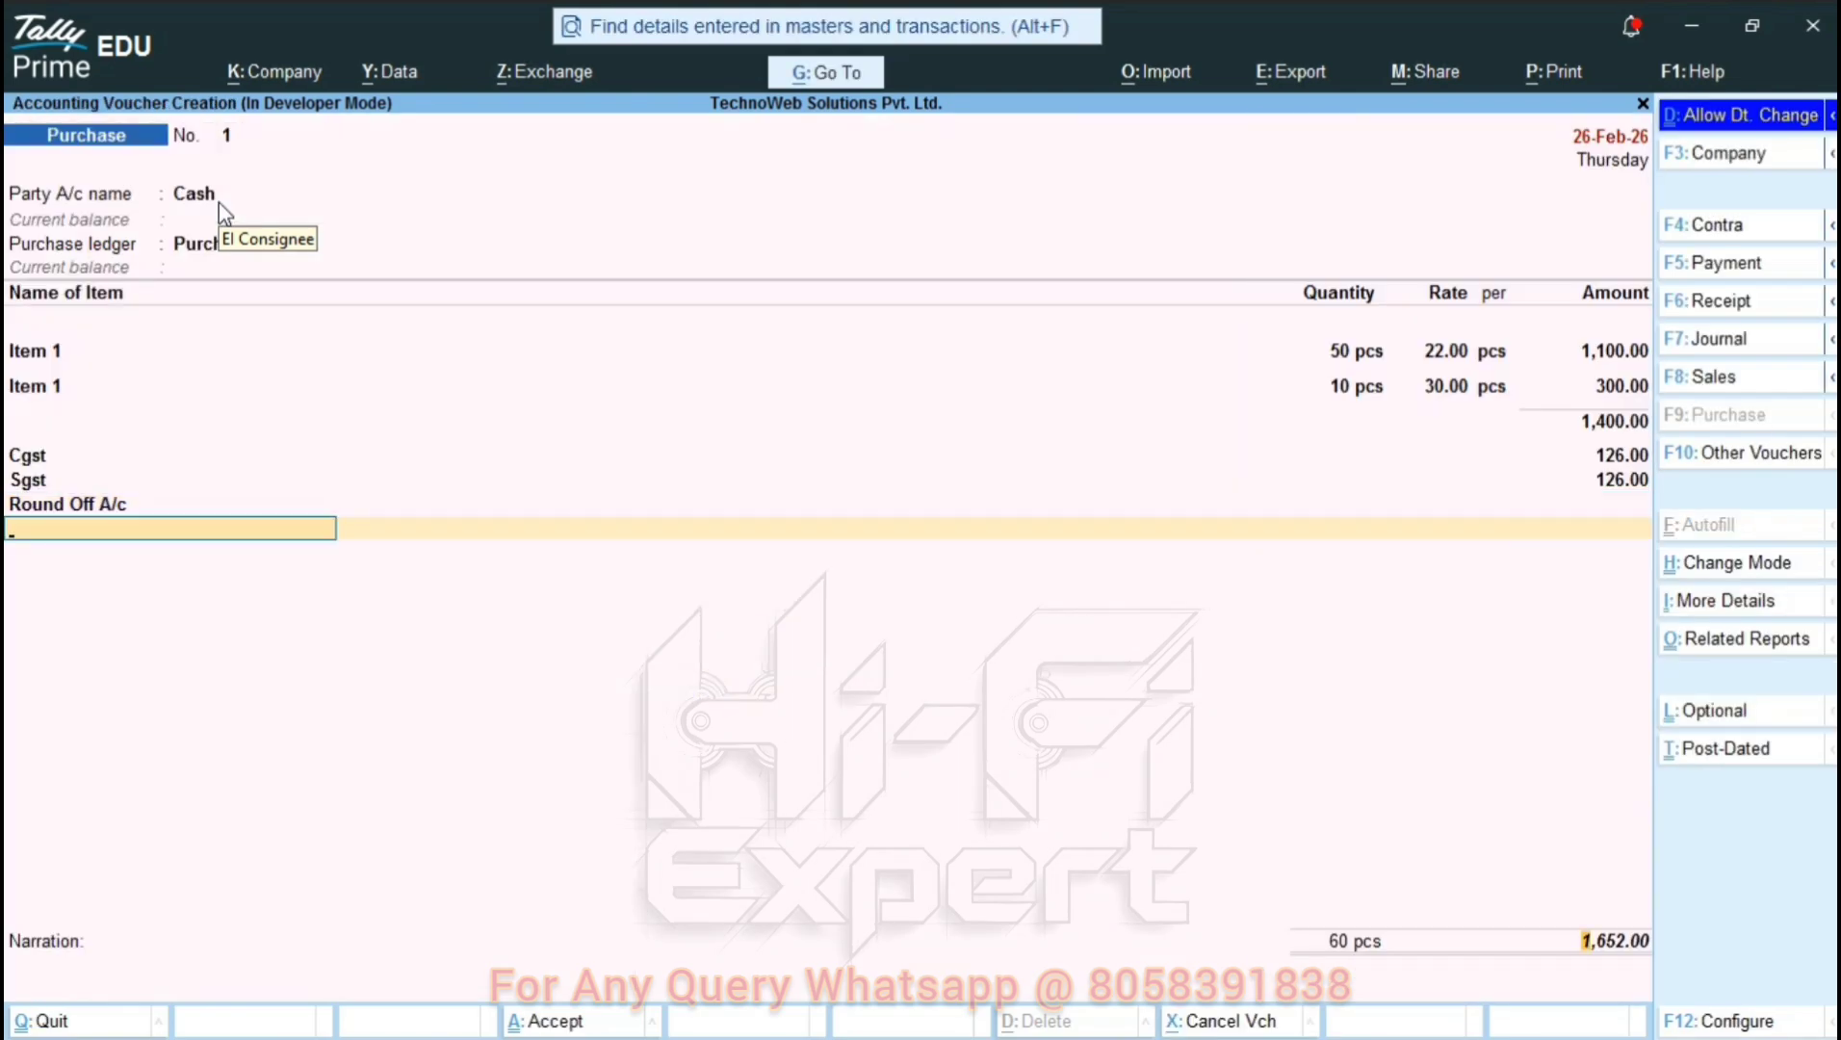
Save the purchase voucher and change the working date to 26-Feb-26.
{"action": "key", "text": "Return"}
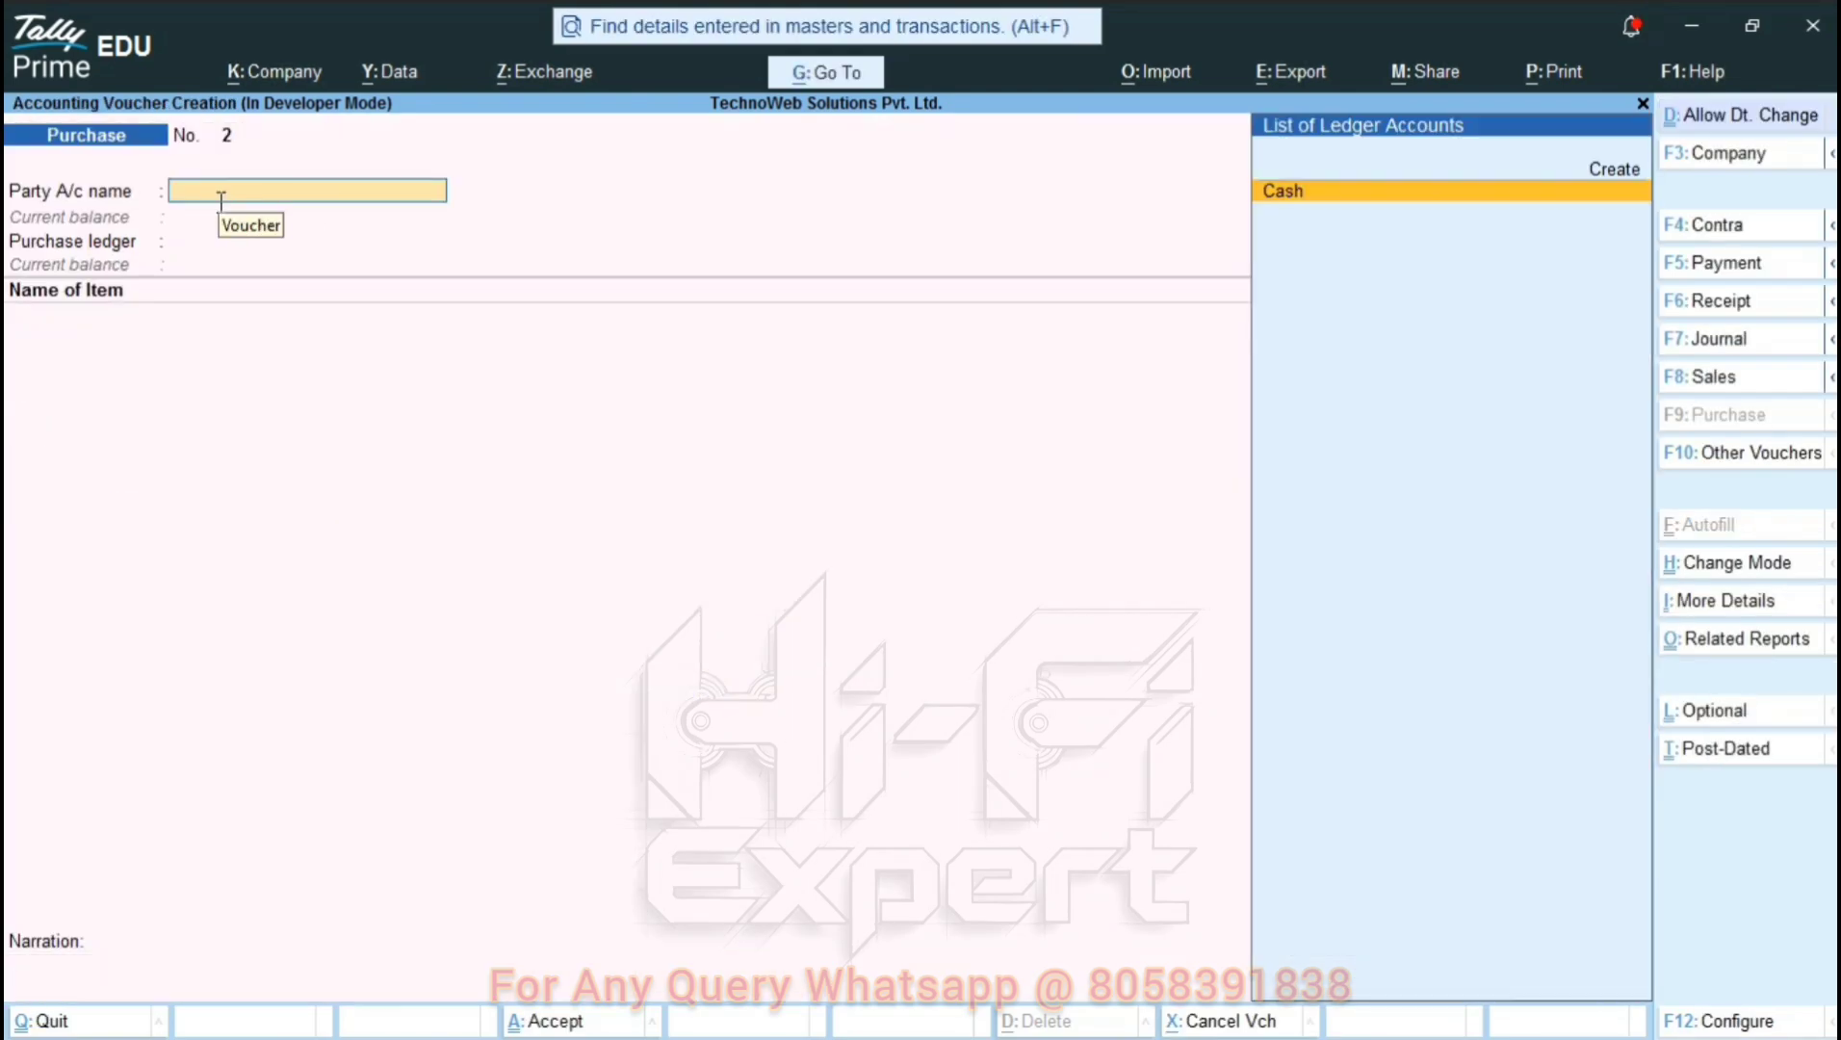
{"action": "key", "text": "Escape"}
{"action": "key", "text": "Return"}
{"action": "key", "text": "F2"}
{"action": "key", "text": "Page_Up"}
{"action": "key", "text": "Page_Up"}
{"action": "key", "text": "Page_Up"}
{"action": "key", "text": "Page_Up"}
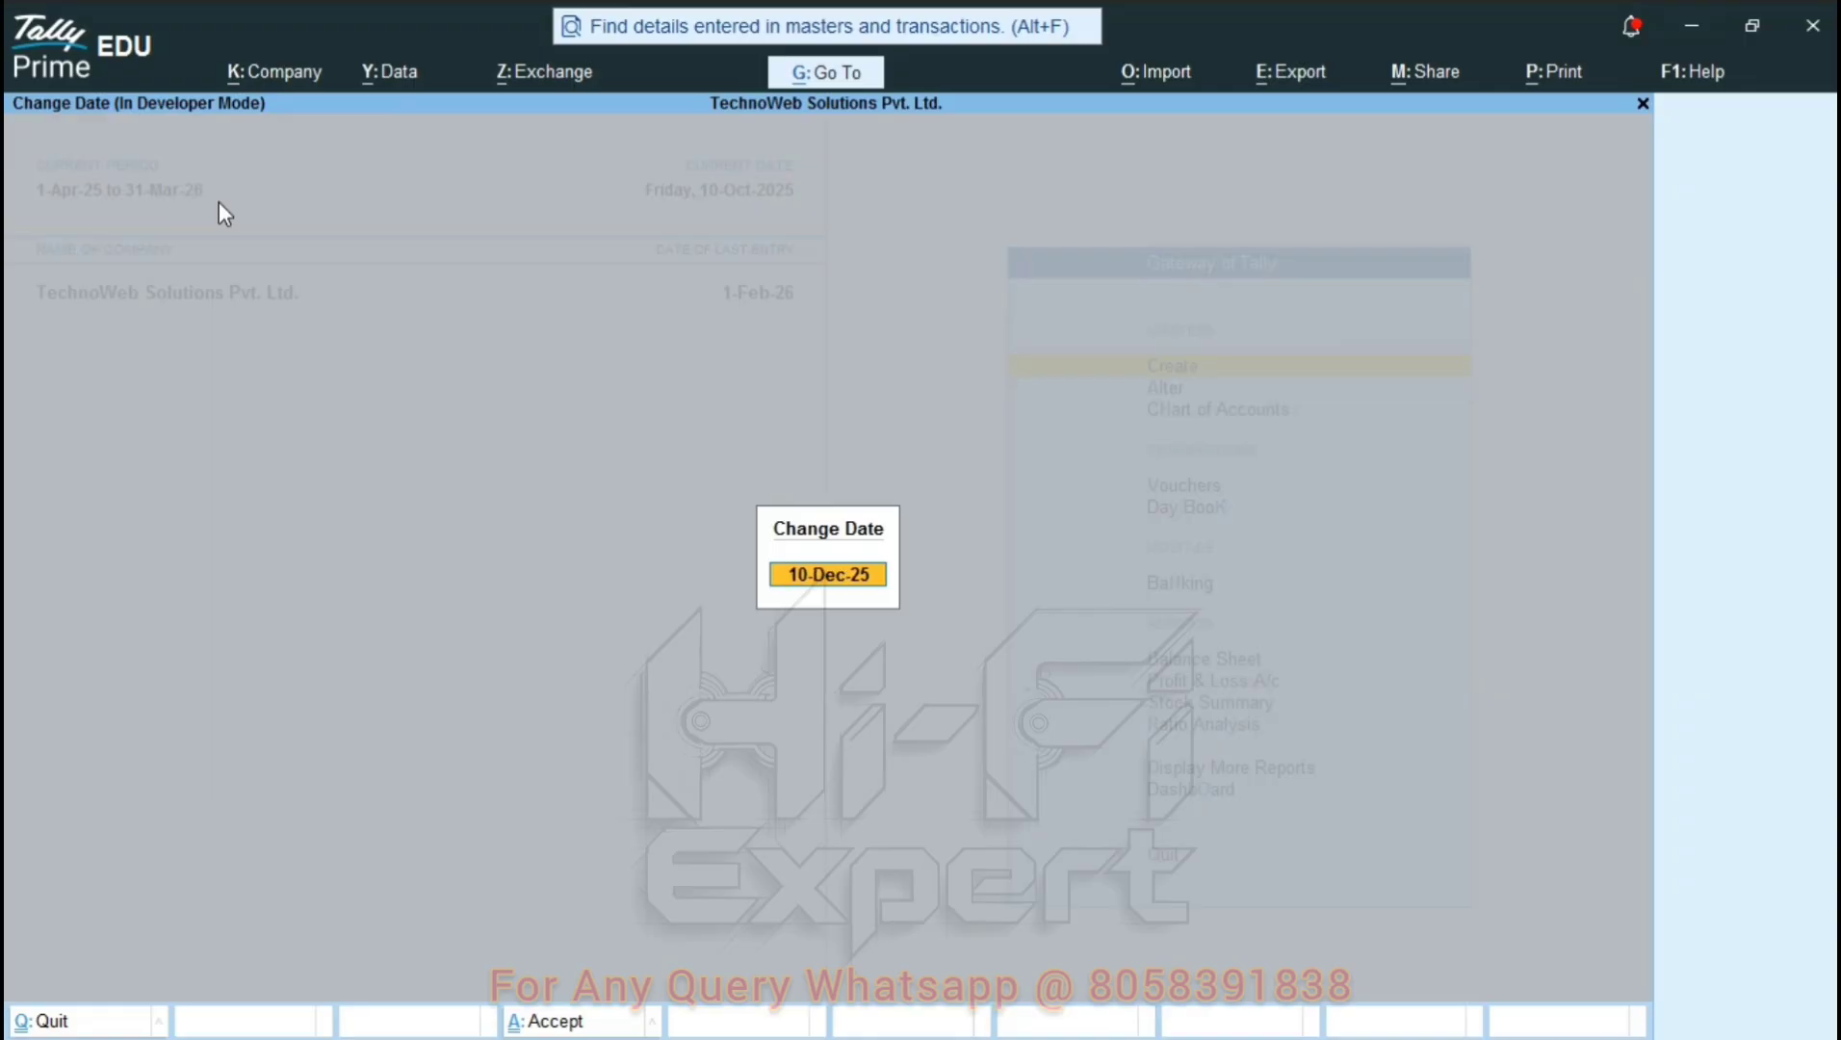
{"action": "key", "text": "Up"}
{"action": "key", "text": "Up"}
{"action": "key", "text": "Up"}
{"action": "key", "text": "Up"}
{"action": "key", "text": "Up"}
{"action": "key", "text": "Up"}
{"action": "key", "text": "Up"}
{"action": "key", "text": "Up"}
{"action": "key", "text": "Up"}
{"action": "key", "text": "Up"}
{"action": "key", "text": "Up"}
{"action": "key", "text": "Up"}
{"action": "key", "text": "Up"}
{"action": "key", "text": "Down"}
{"action": "key", "text": "Return"}
Open the 26-Feb-26 Day Book and reopen the Cash purchase entry.
{"action": "key", "text": "k"}
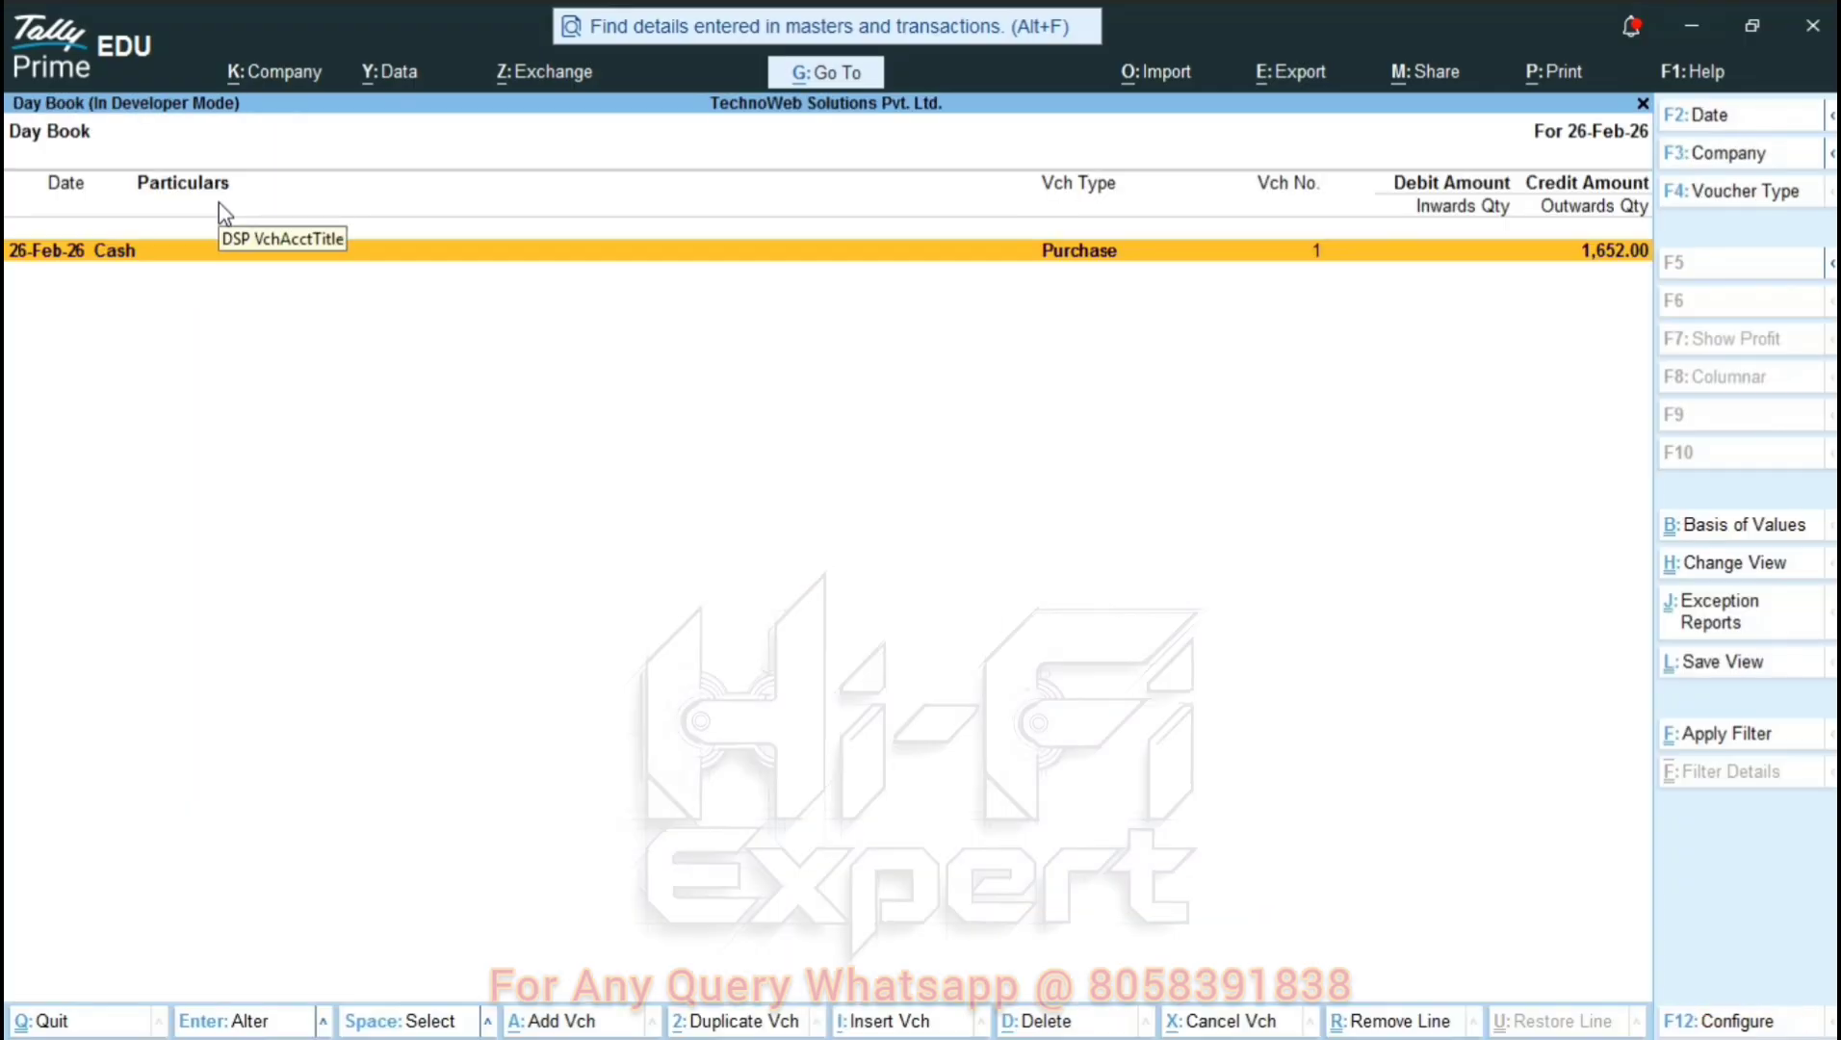
{"action": "key", "text": "Escape"}
{"action": "key", "text": "Down"}
{"action": "key", "text": "Up"}
{"action": "key", "text": "Return"}
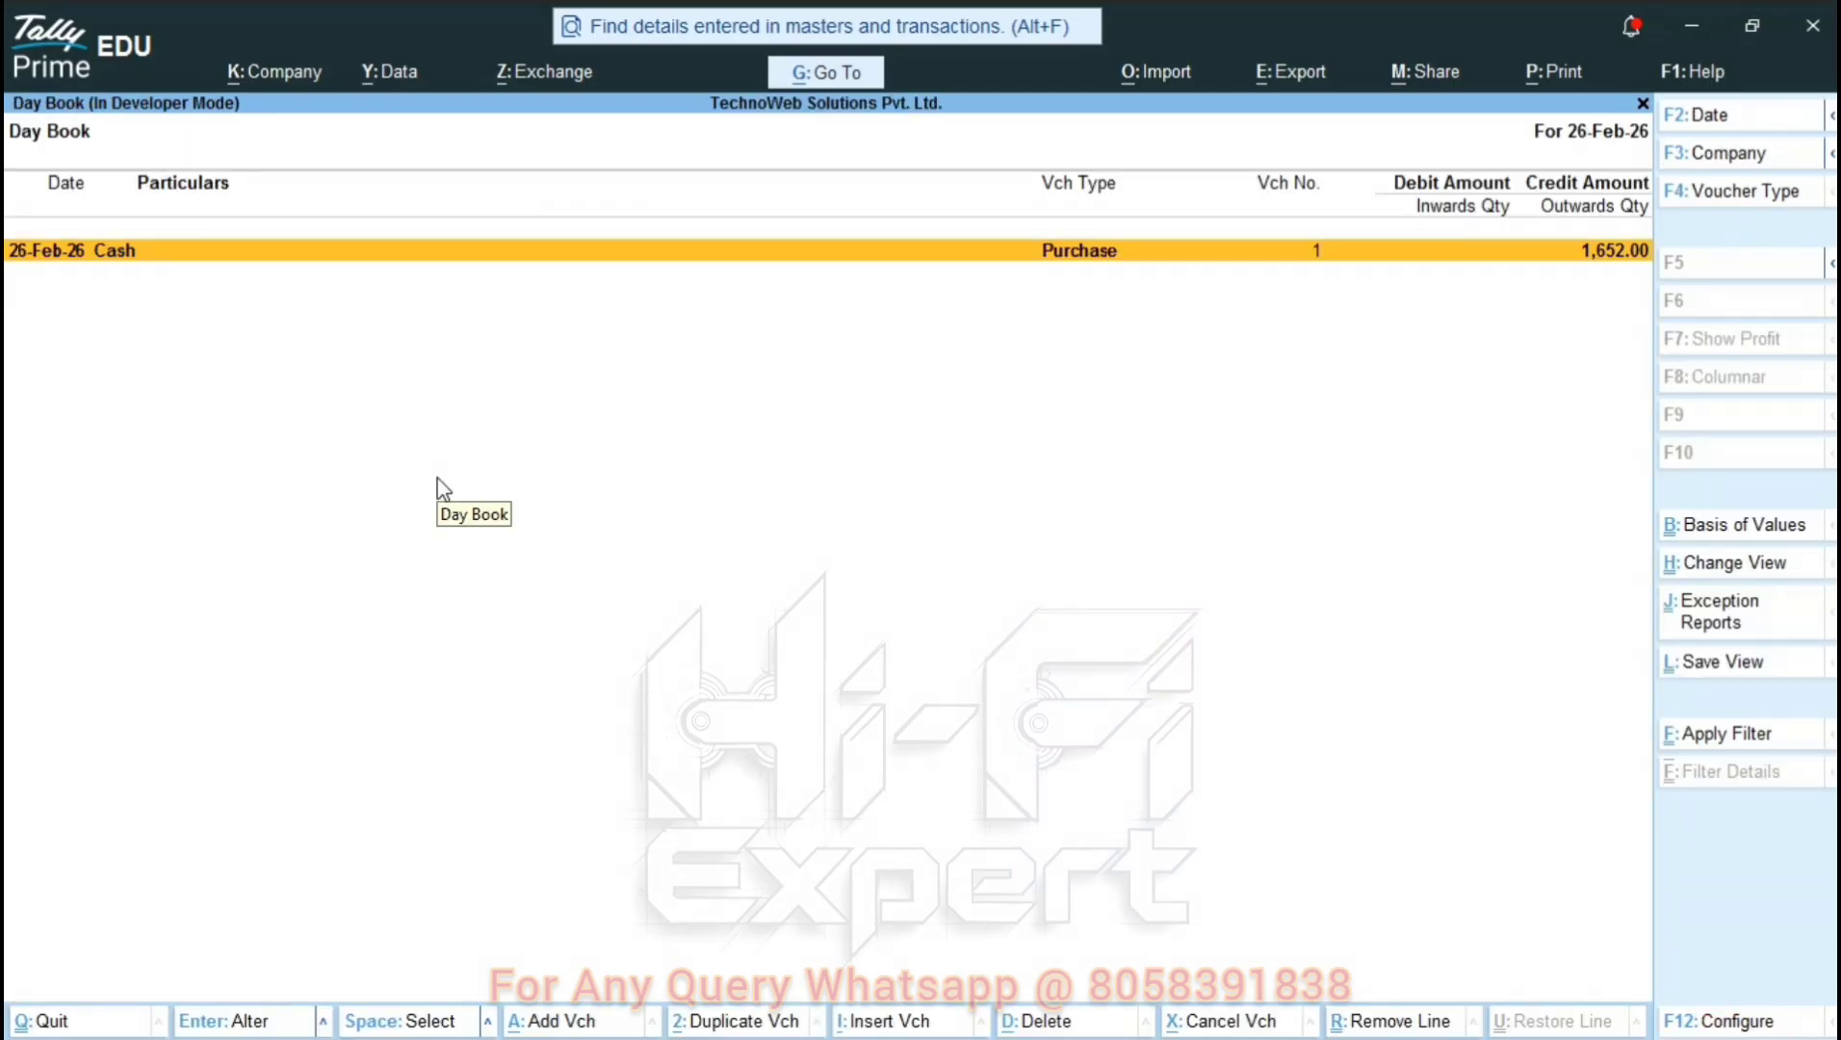
{"action": "key", "text": "Return"}
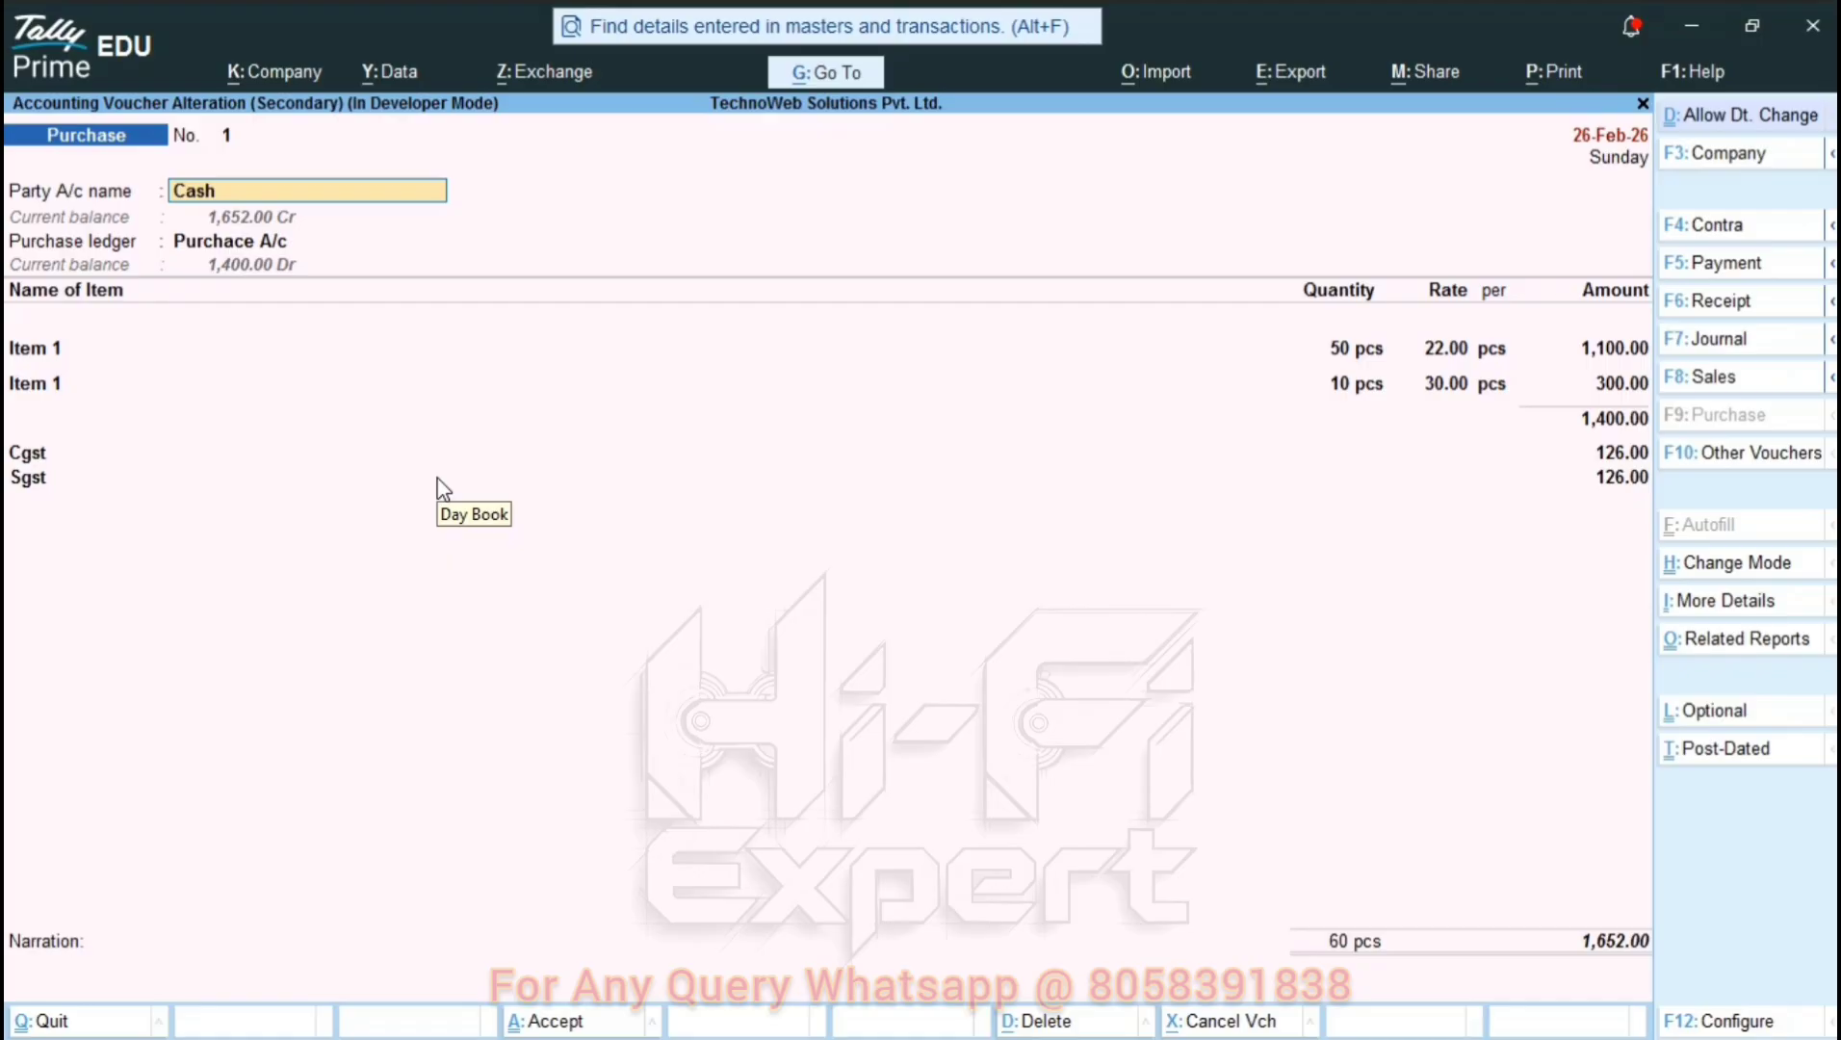
Preview the purchase invoice printout, enlarged and scrolled through.
{"action": "key", "text": "alt+p"}
{"action": "key", "text": "i"}
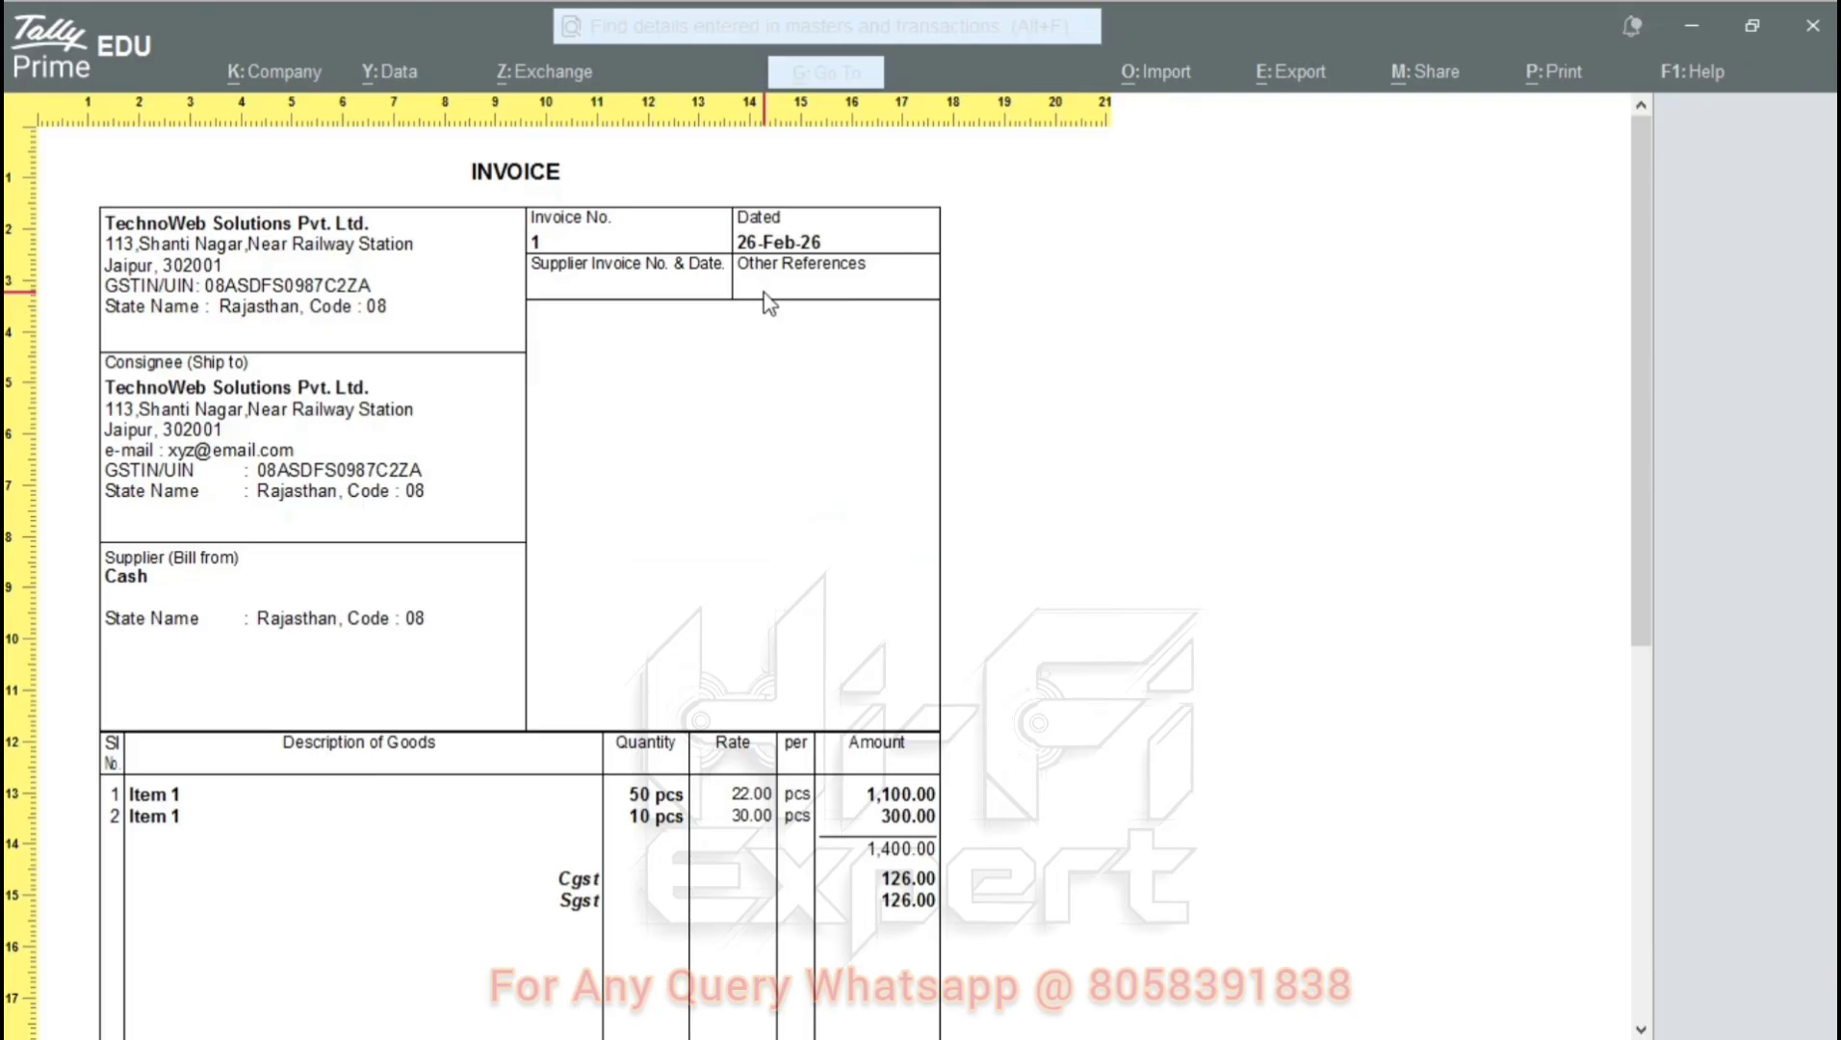
{"action": "key", "text": "alt+z"}
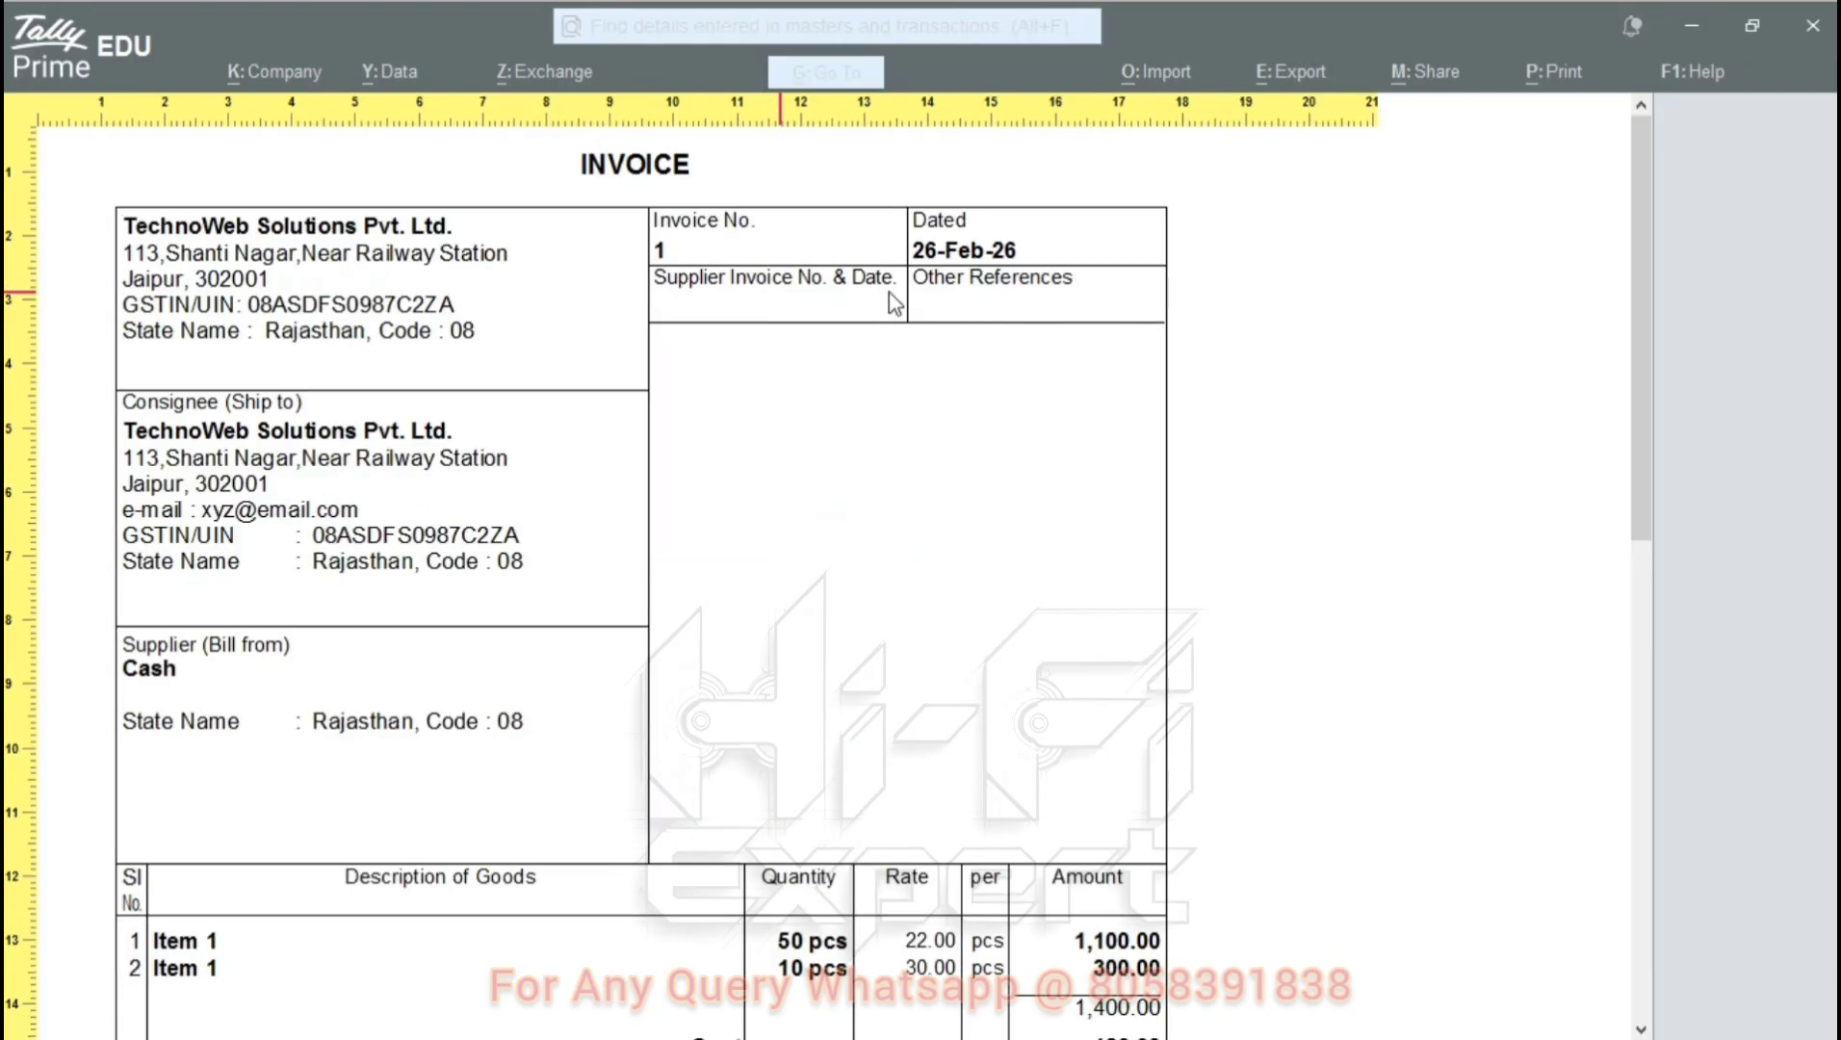
{"action": "left_click", "coordinate": [970, 238]}
{"action": "scroll", "coordinate": [972, 246], "scroll_direction": "down", "scroll_amount": 6}
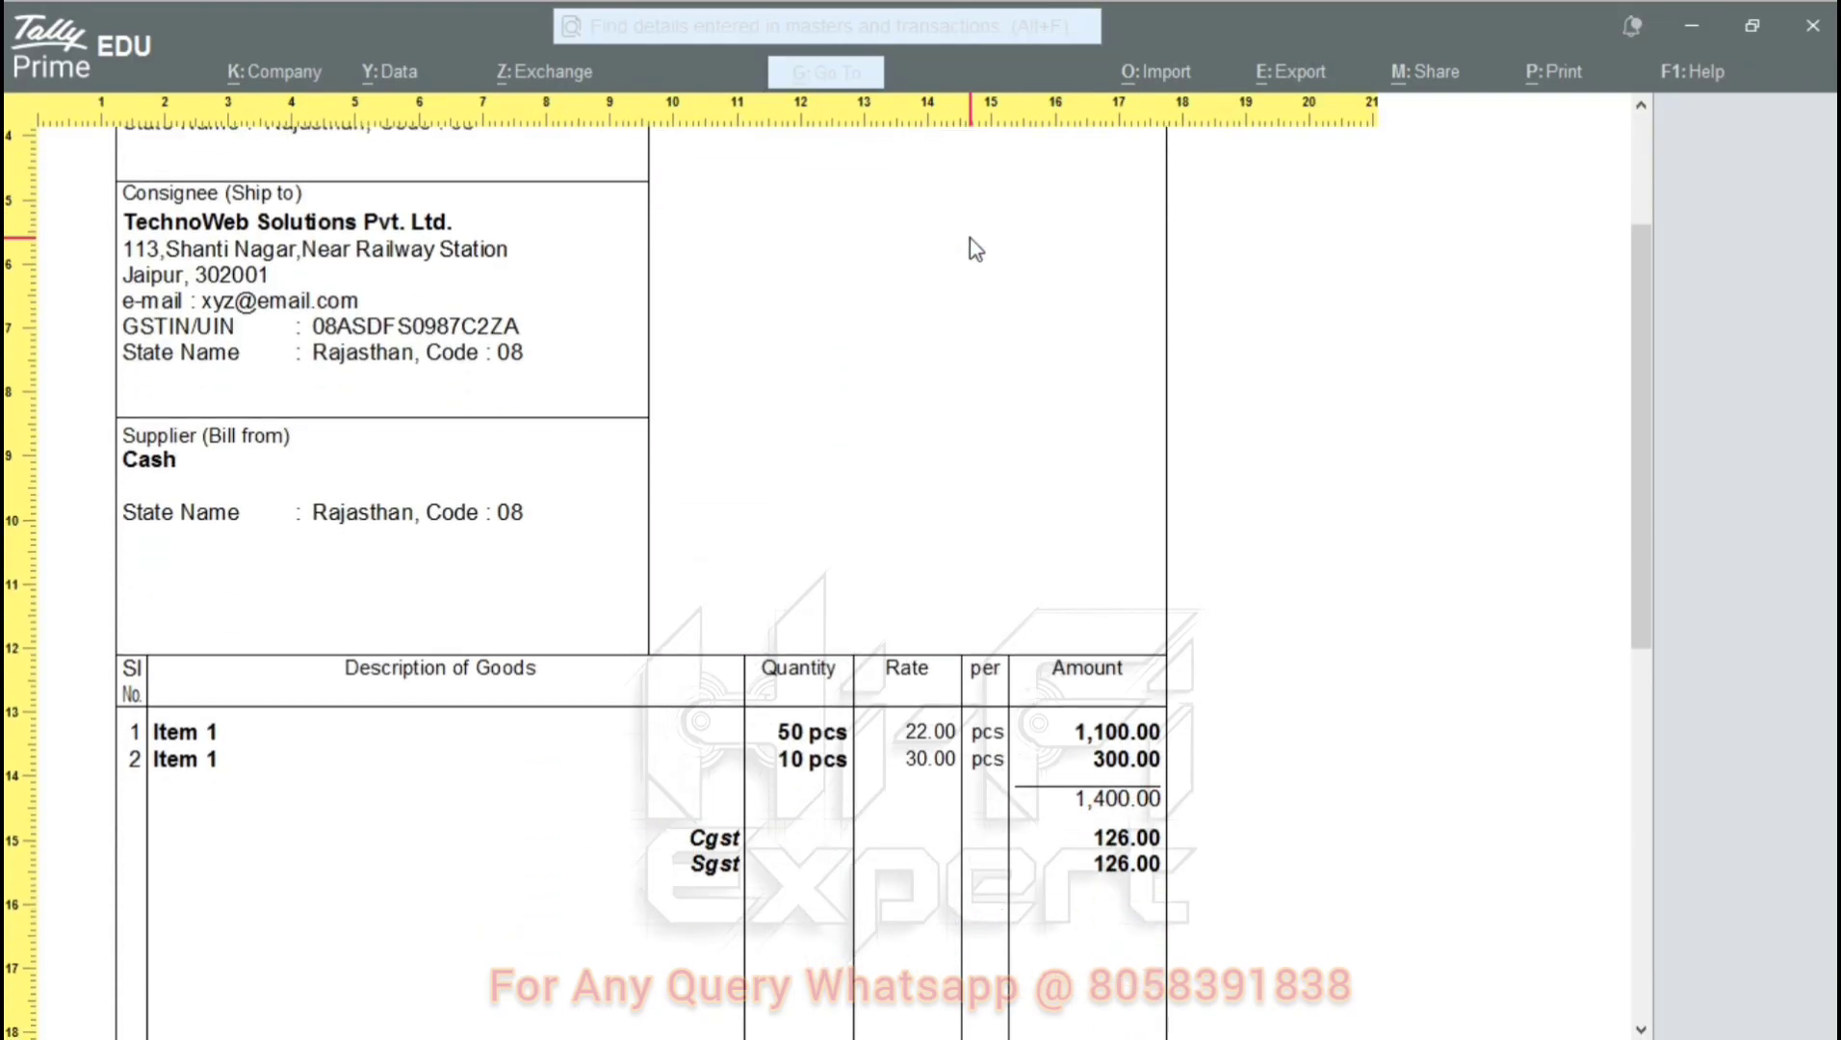
{"action": "key", "text": "Escape"}
{"action": "key", "text": "Escape"}
{"action": "key", "text": "Escape"}
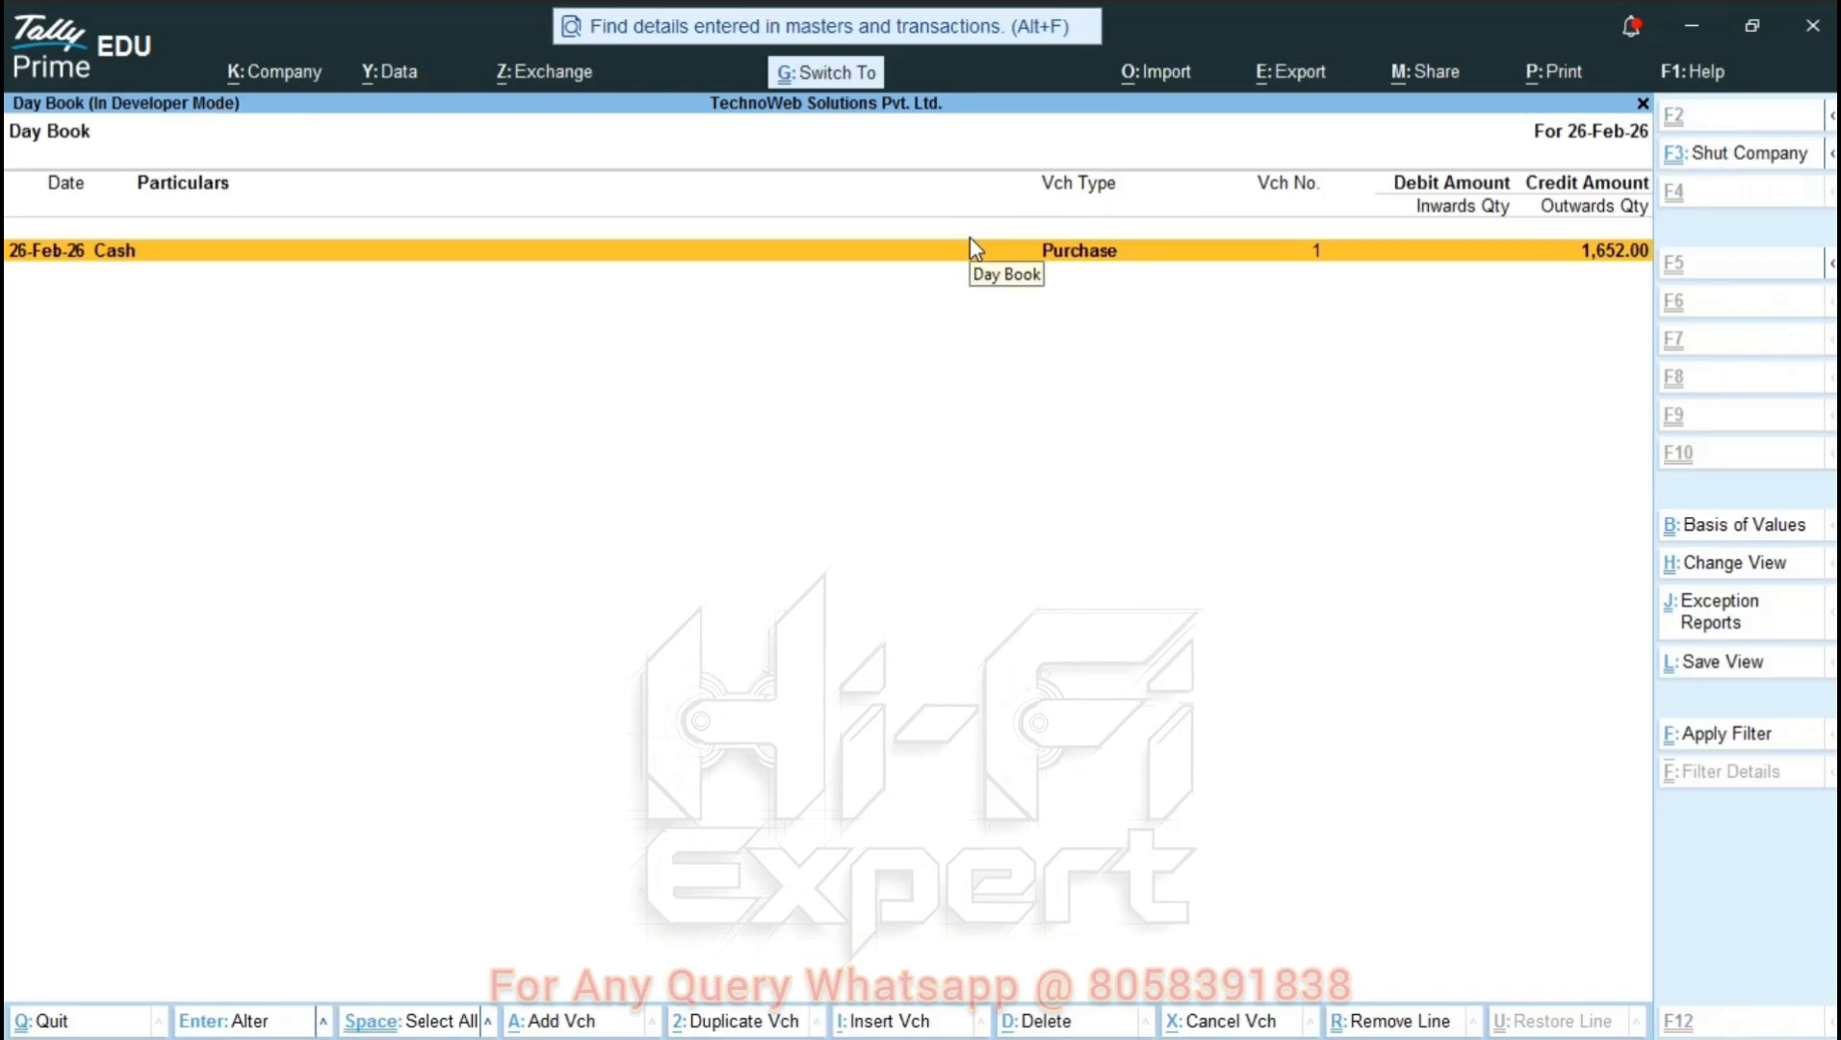
Preview the Day Book printout at page width, then leave the Day Book.
{"action": "key", "text": "ctrl+p"}
{"action": "key", "text": "i"}
{"action": "key", "text": "Return"}
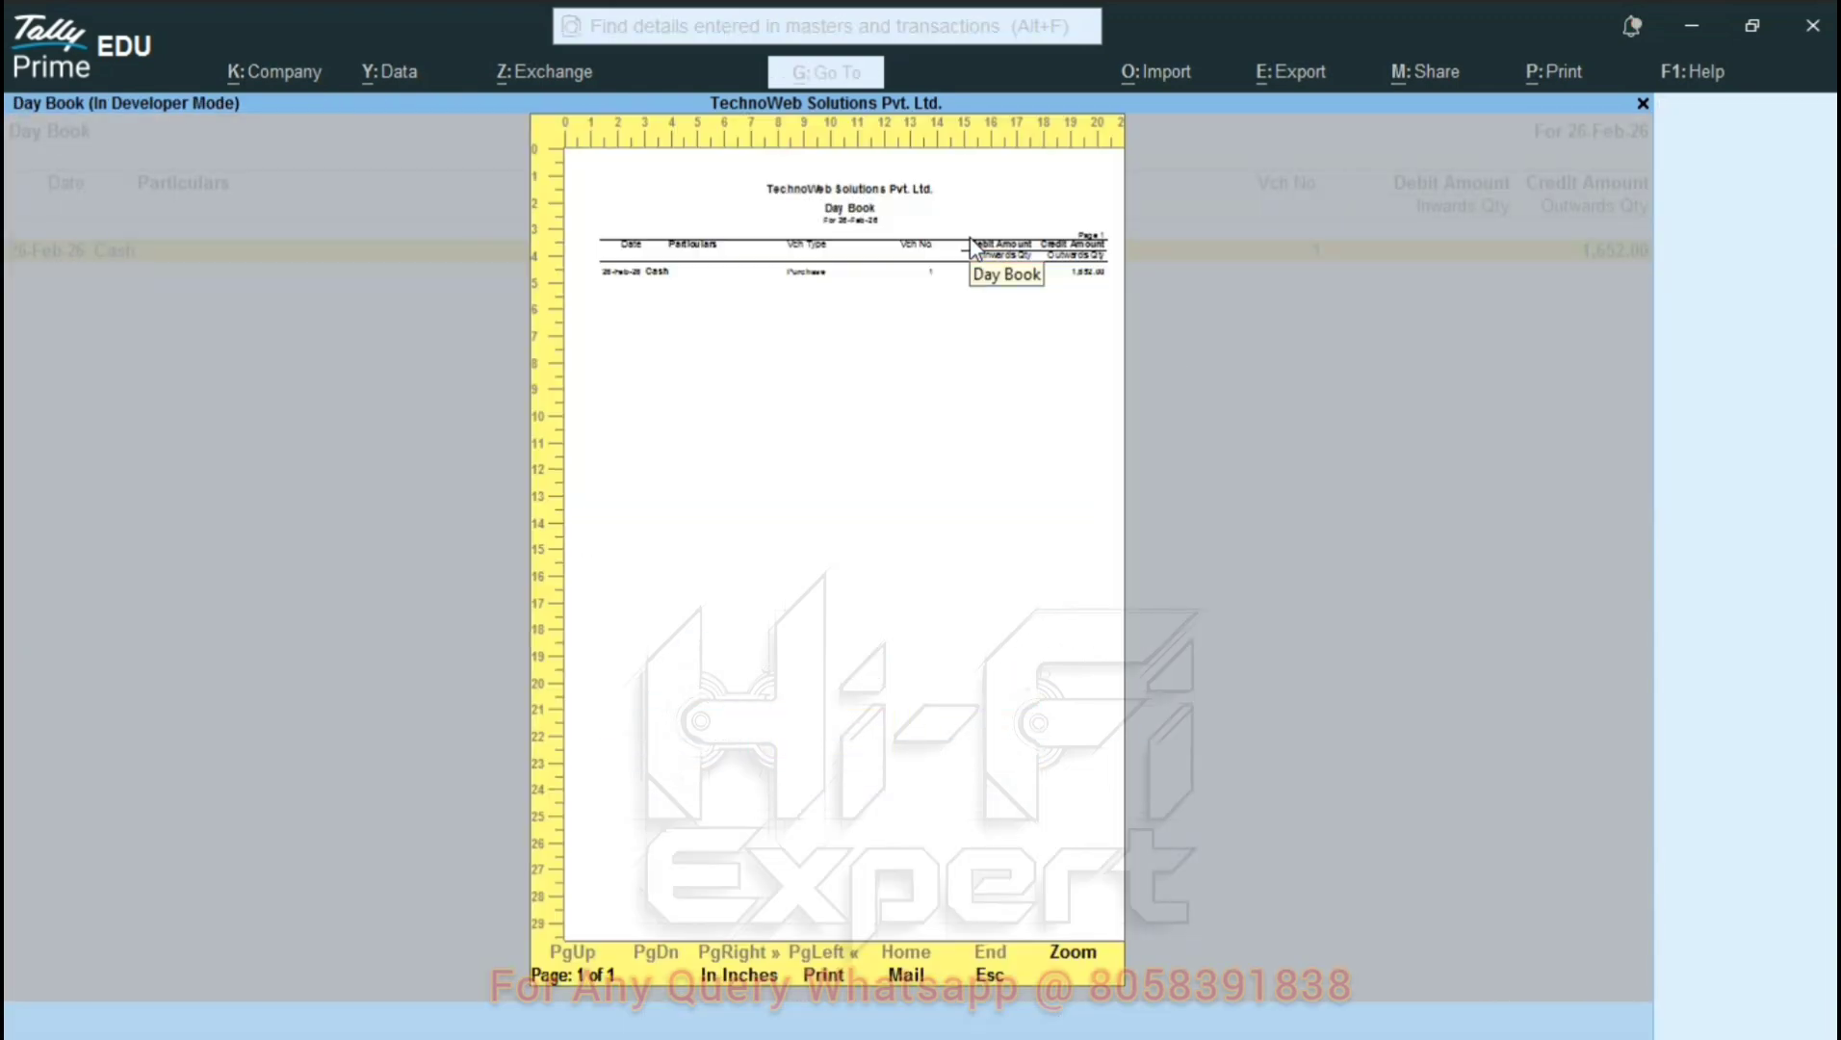
{"action": "key", "text": "alt+z"}
{"action": "scroll", "coordinate": [972, 245], "scroll_direction": "down", "scroll_amount": 1}
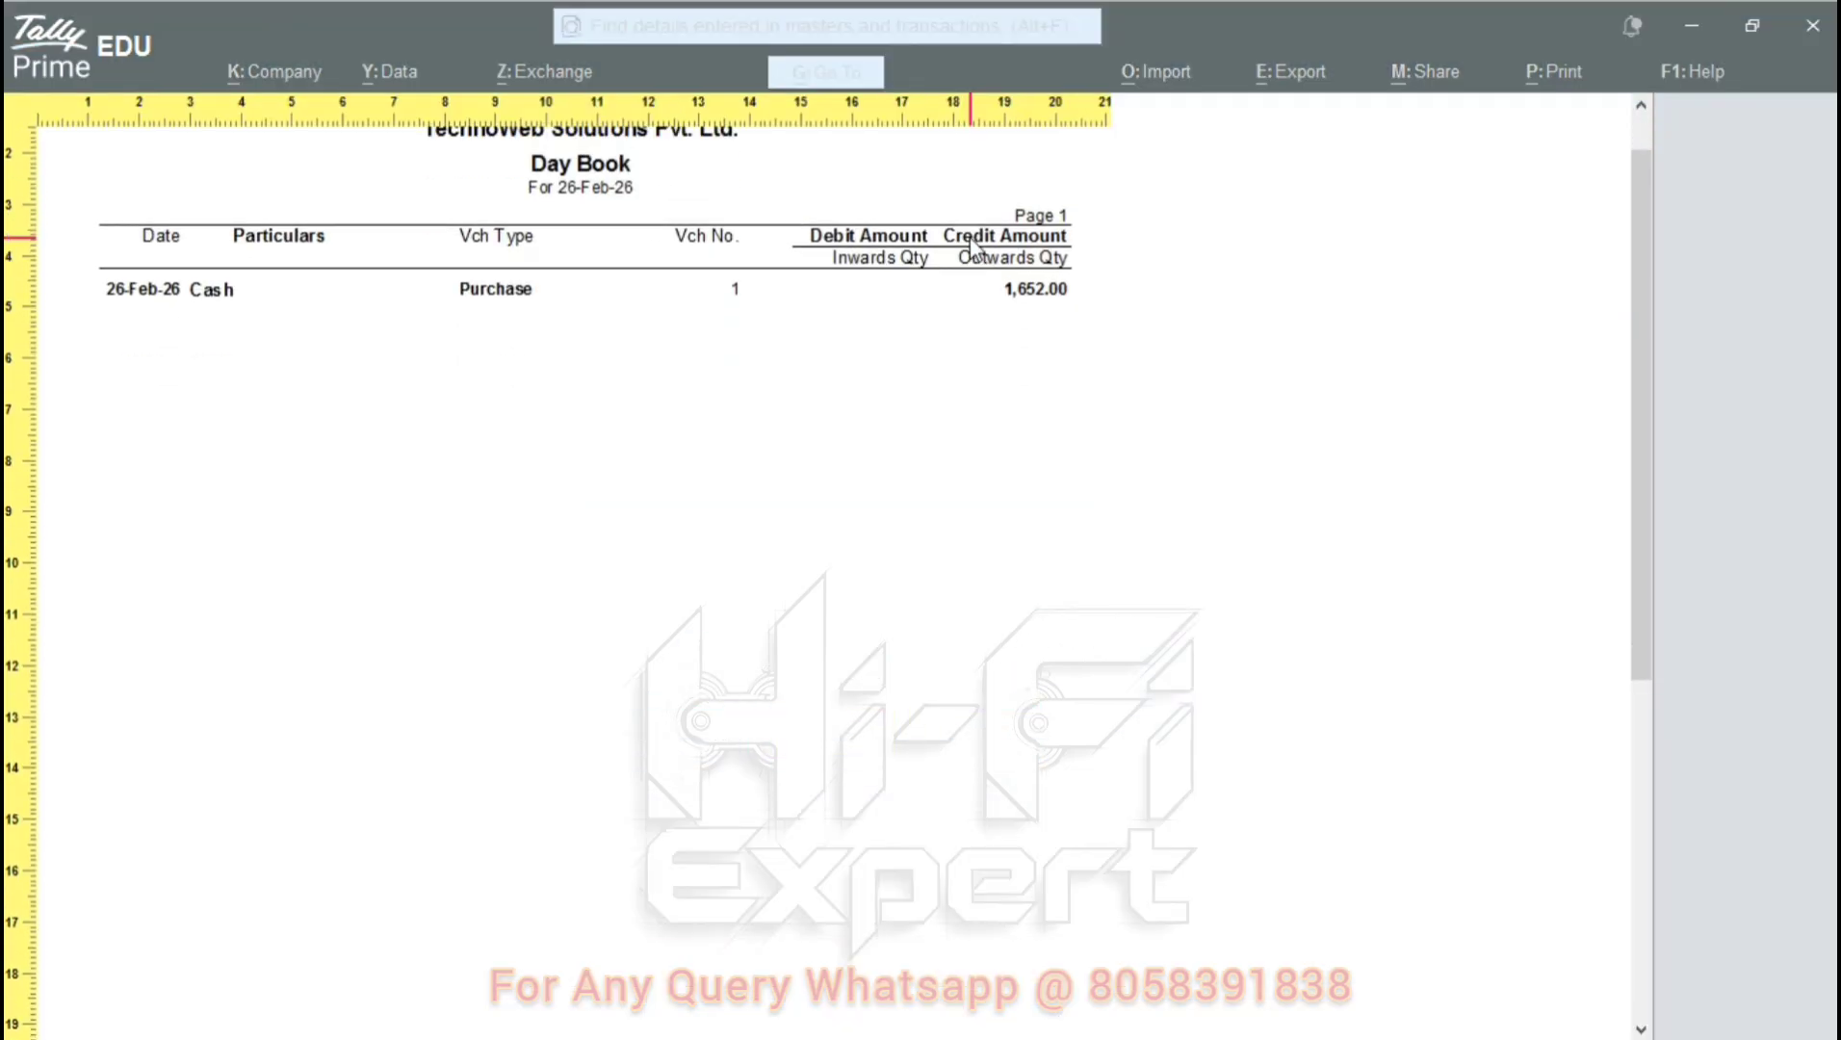
{"action": "key", "text": "Escape"}
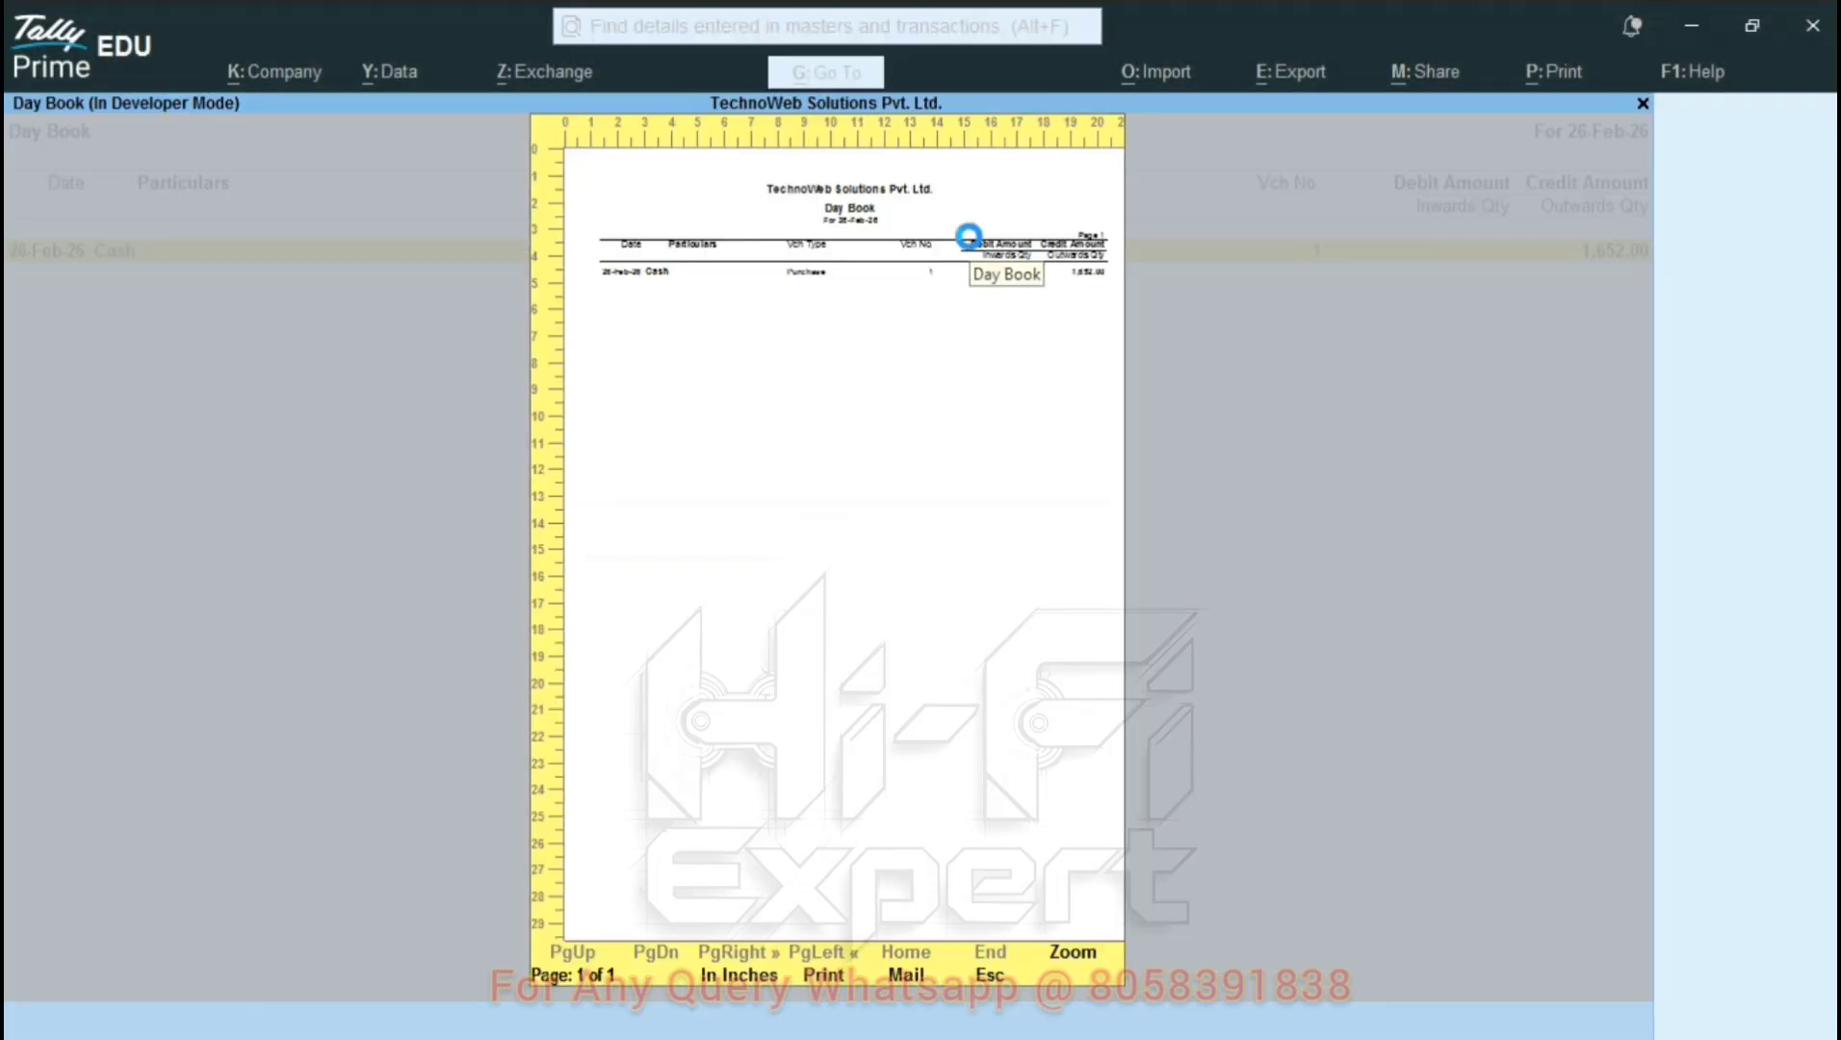
{"action": "key", "text": "Escape"}
{"action": "key", "text": "Escape"}
{"action": "key", "text": "Escape"}
Start a new Sales voucher with Cash as the party account.
{"action": "key", "text": "n"}
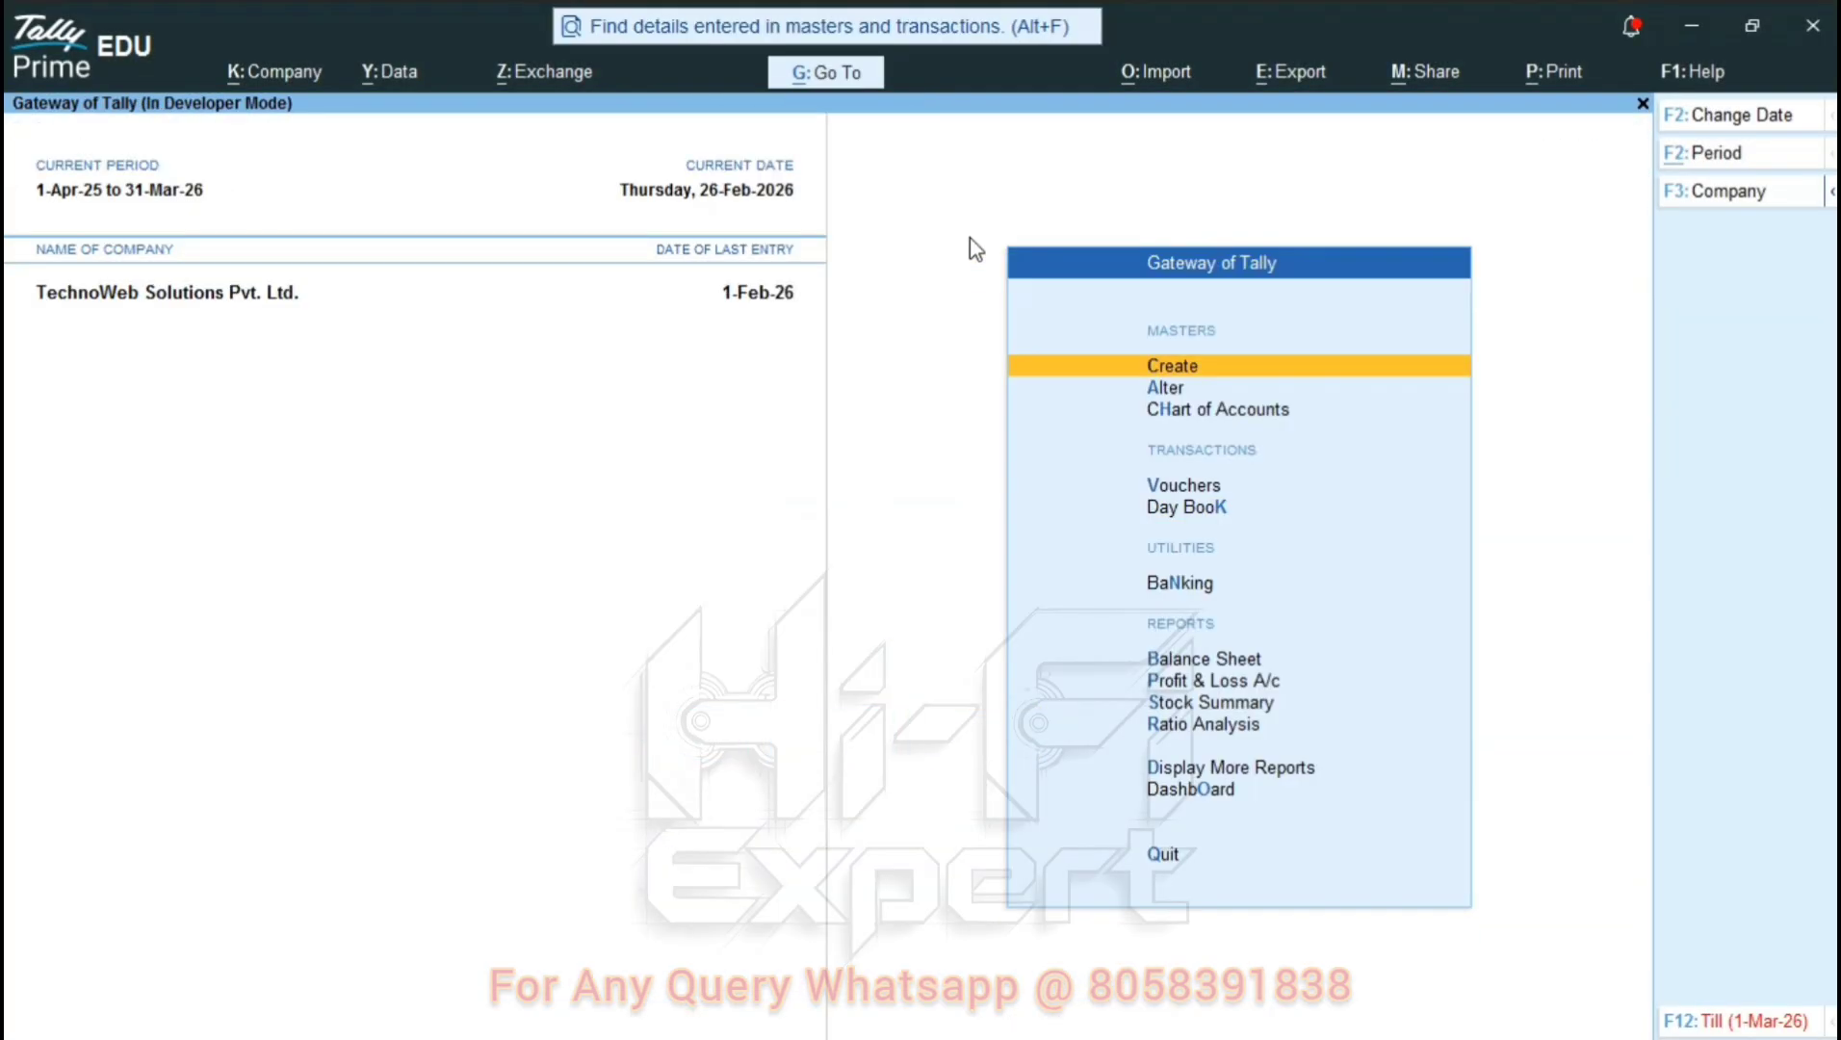
{"action": "key", "text": "v"}
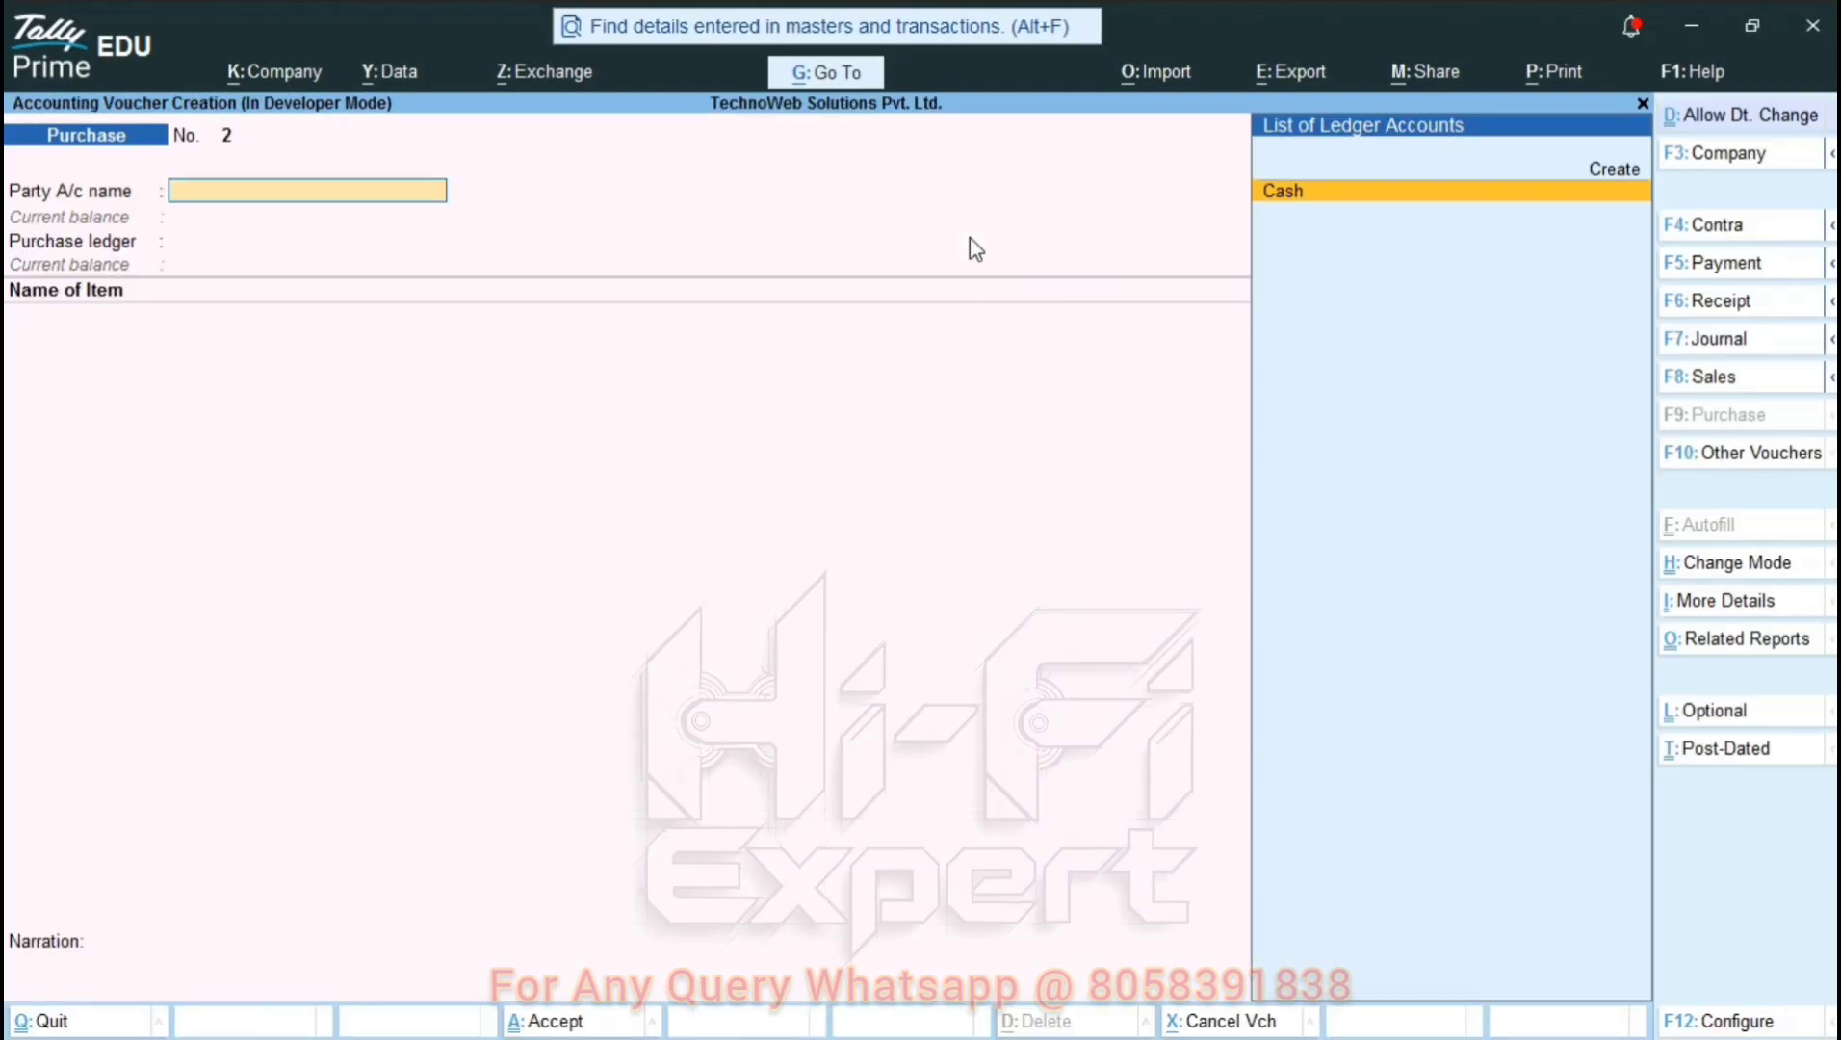
{"action": "key", "text": "F8"}
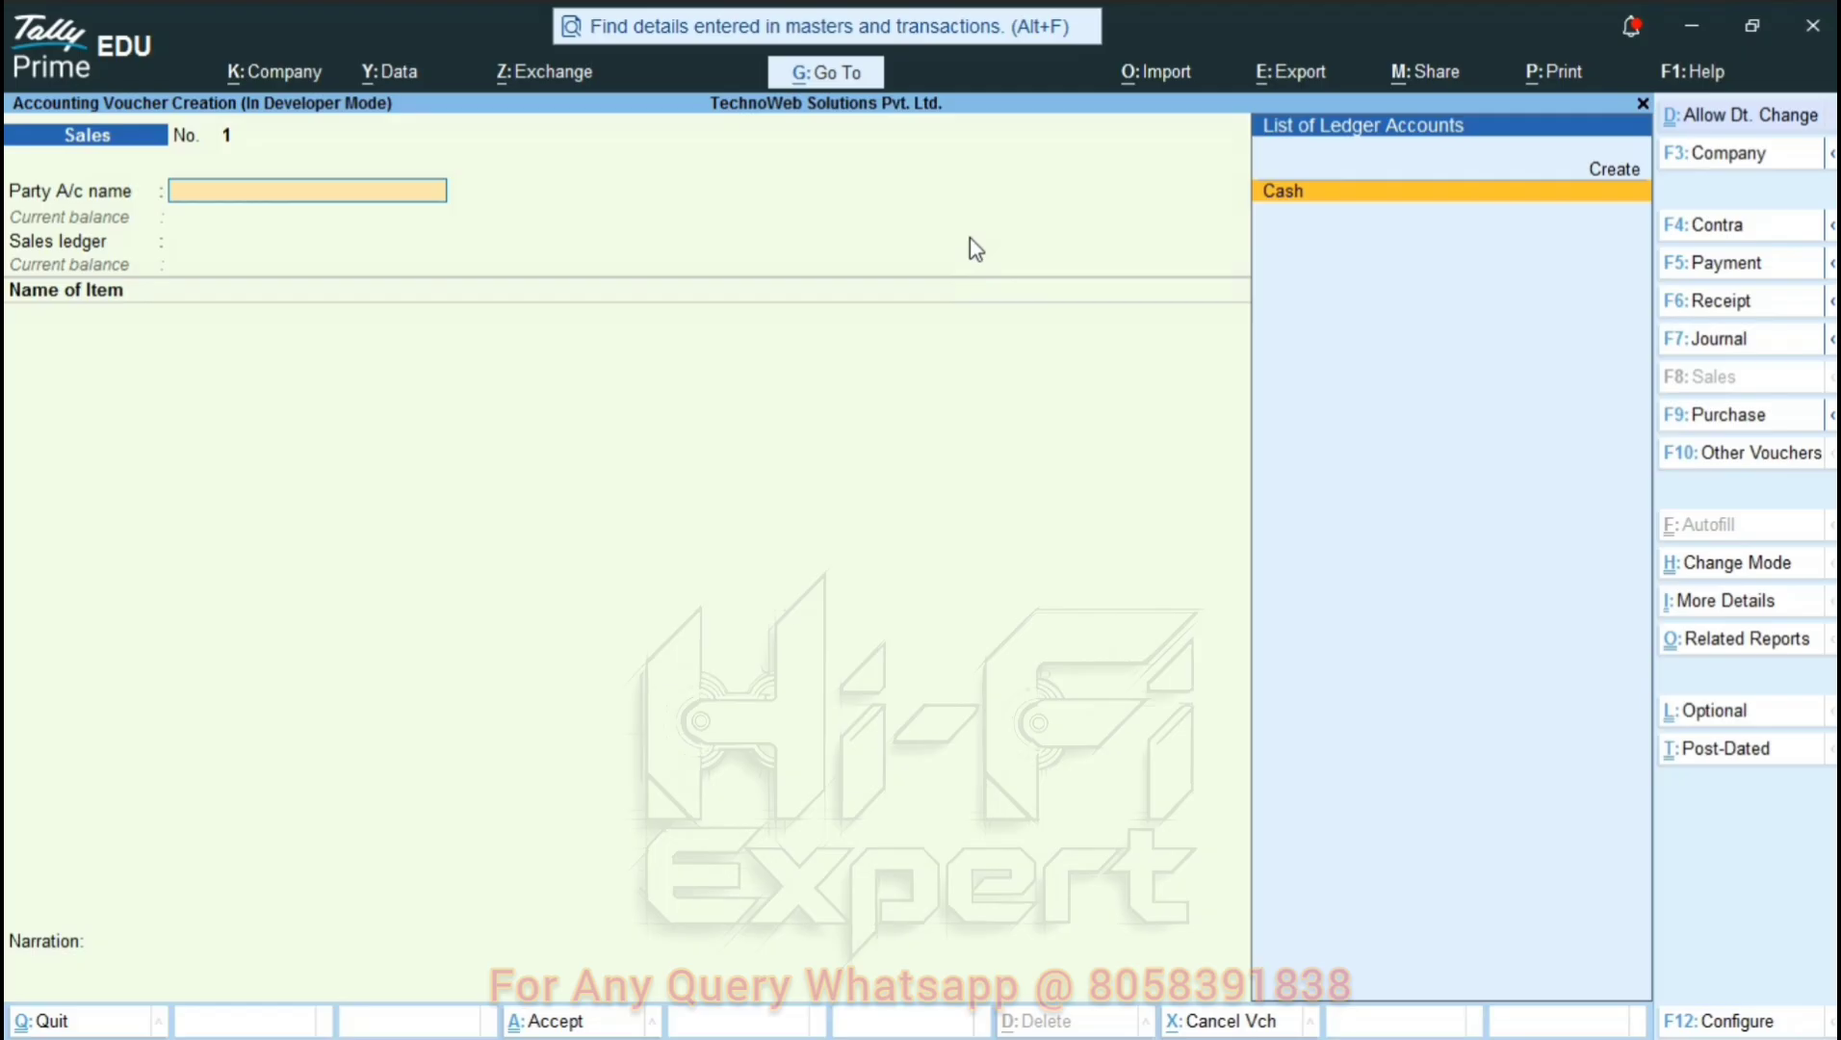
{"action": "key", "text": "Return"}
{"action": "key", "text": "Return"}
{"action": "key", "text": "Return"}
{"action": "key", "text": "Return"}
{"action": "key", "text": "Return"}
{"action": "key", "text": "Return"}
{"action": "key", "text": "Return"}
{"action": "key", "text": "Return"}
{"action": "key", "text": "Return"}
{"action": "key", "text": "Return"}
{"action": "key", "text": "Return"}
{"action": "key", "text": "Return"}
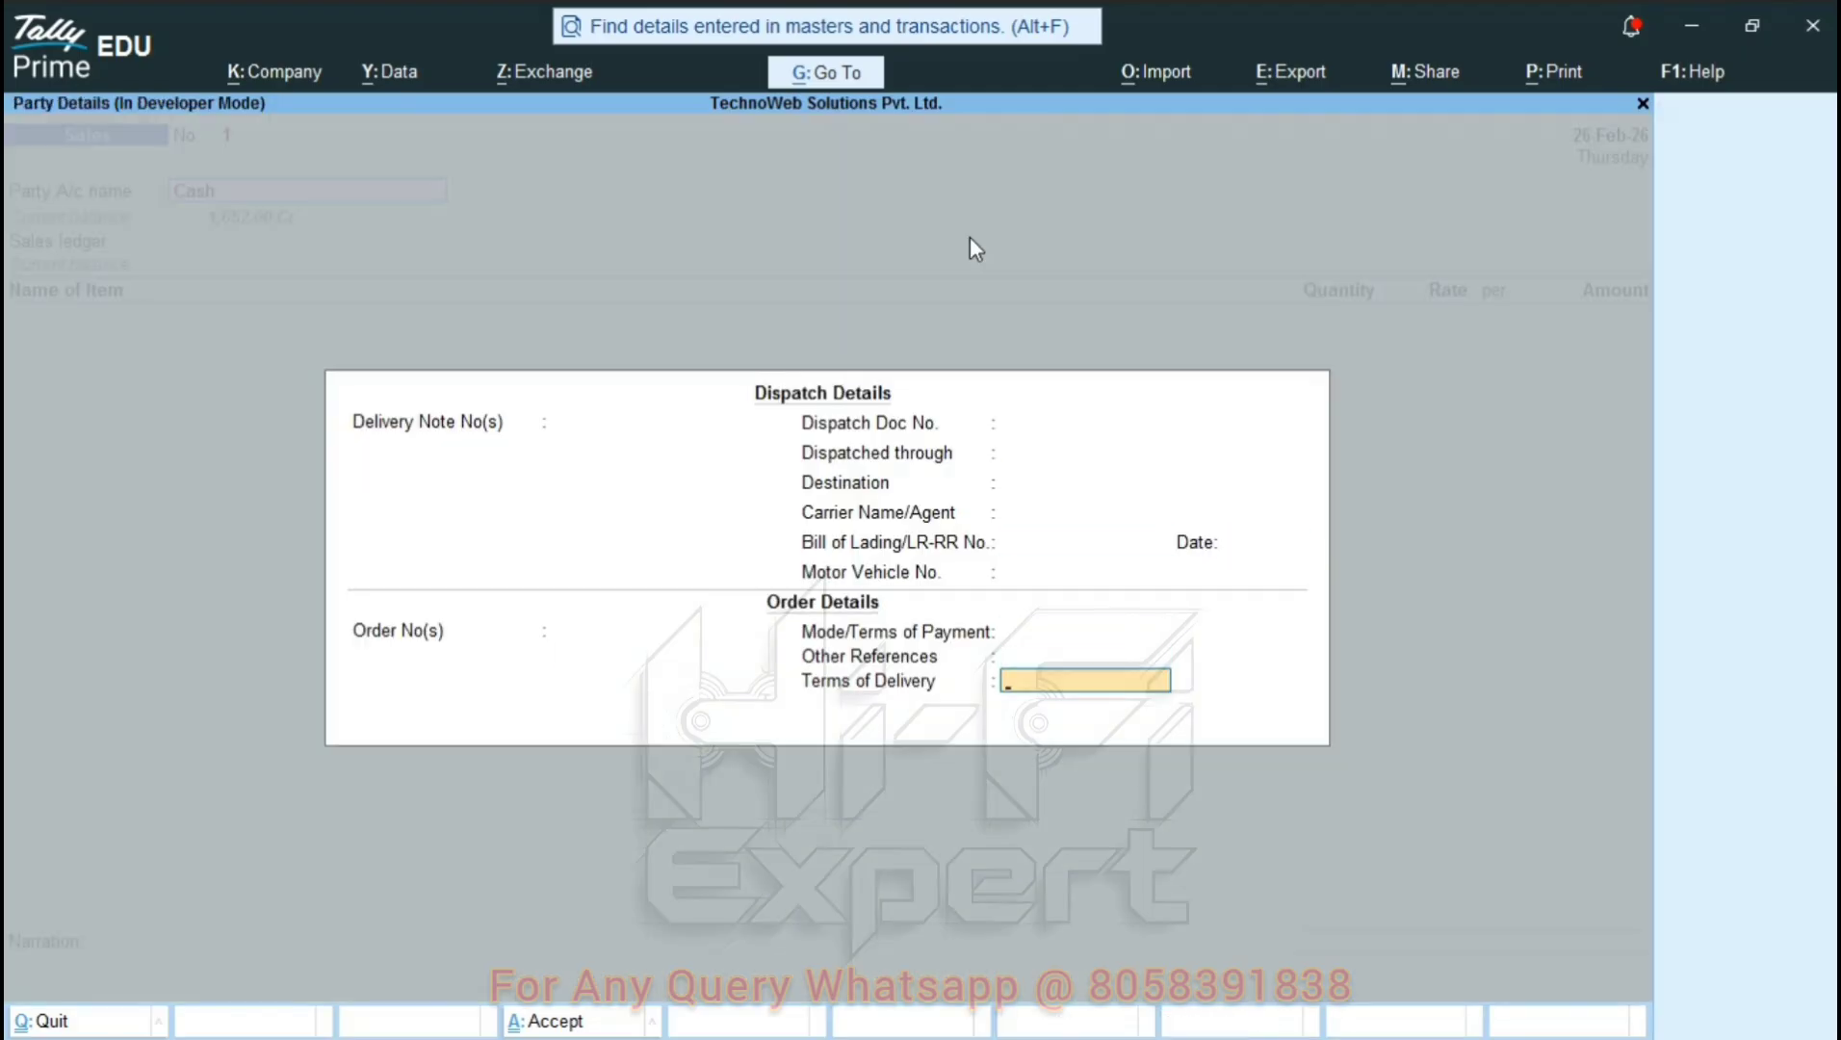
{"action": "key", "text": "Return"}
{"action": "key", "text": "Return"}
{"action": "key", "text": "Return"}
{"action": "key", "text": "Return"}
{"action": "key", "text": "Return"}
{"action": "key", "text": "Return"}
{"action": "key", "text": "Return"}
{"action": "key", "text": "Return"}
Create the Ssales ledger under Sales Accounts with Goods supply as the sales ledger.
{"action": "key", "text": "Return"}
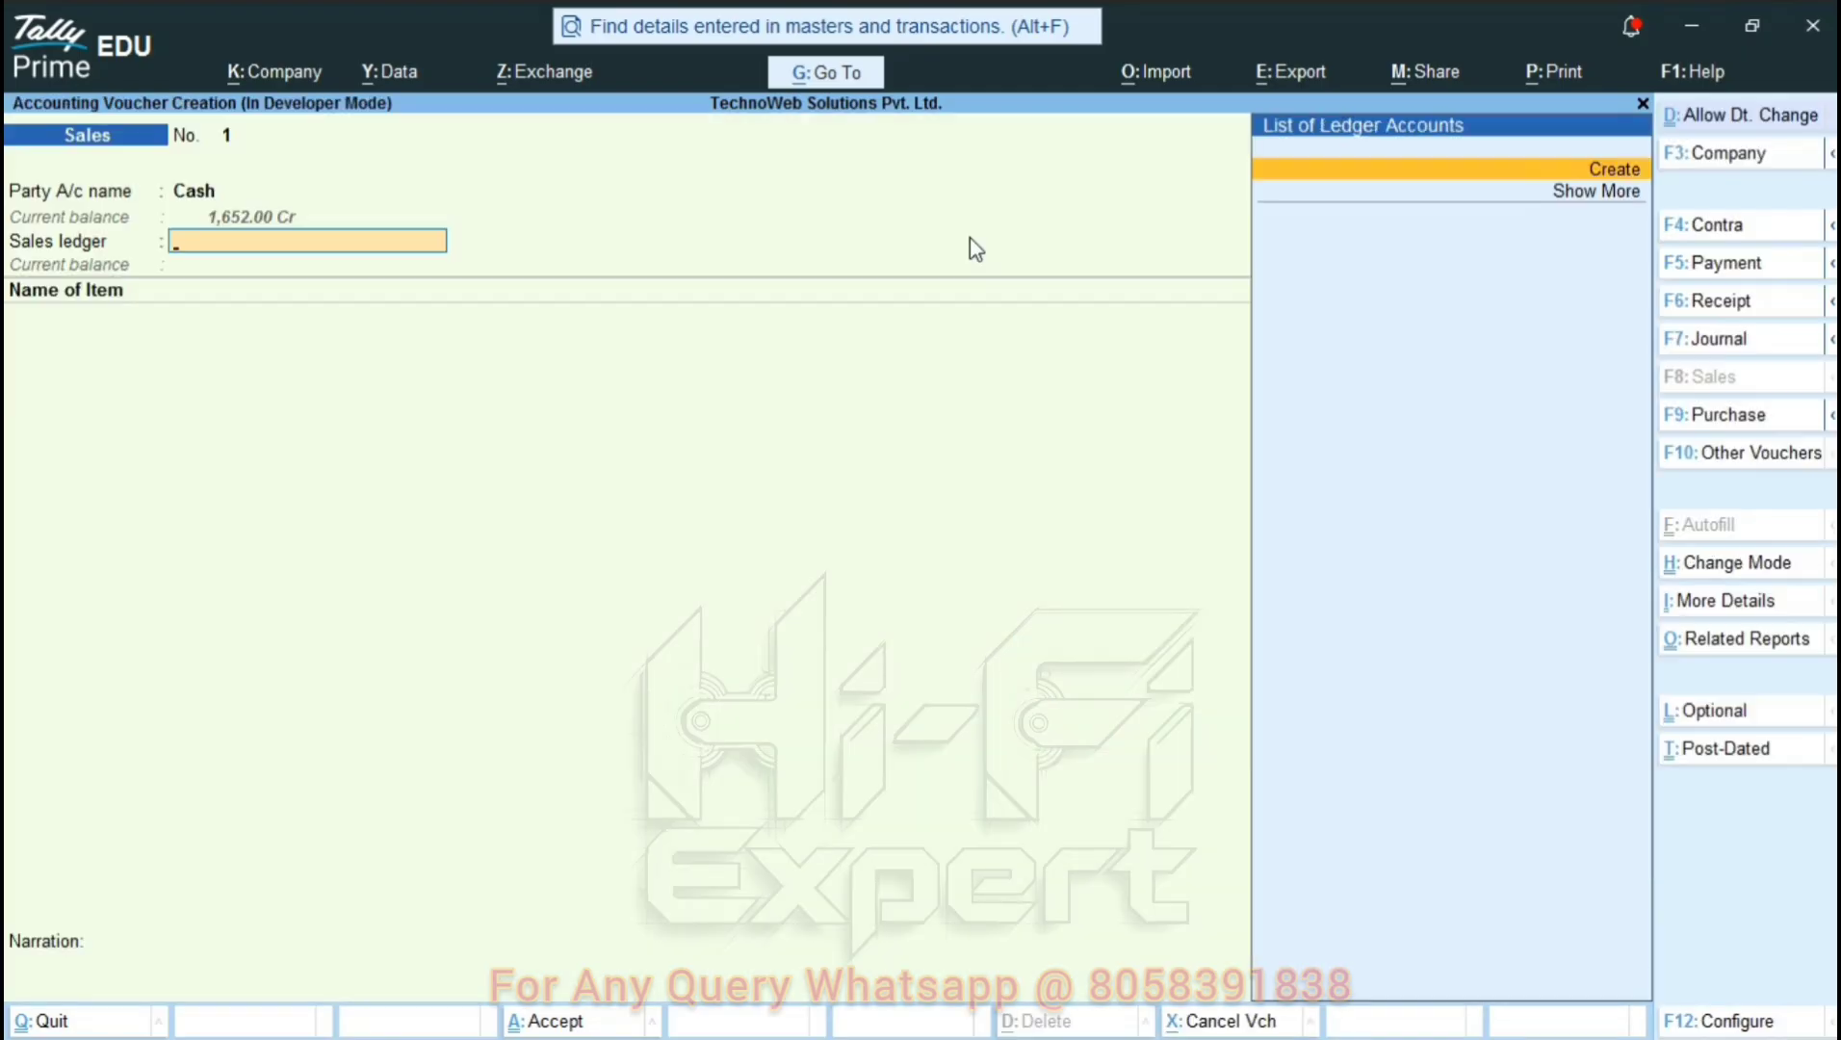
{"action": "key", "text": "Return"}
{"action": "type", "text": "Ssales"}
{"action": "key", "text": "Return"}
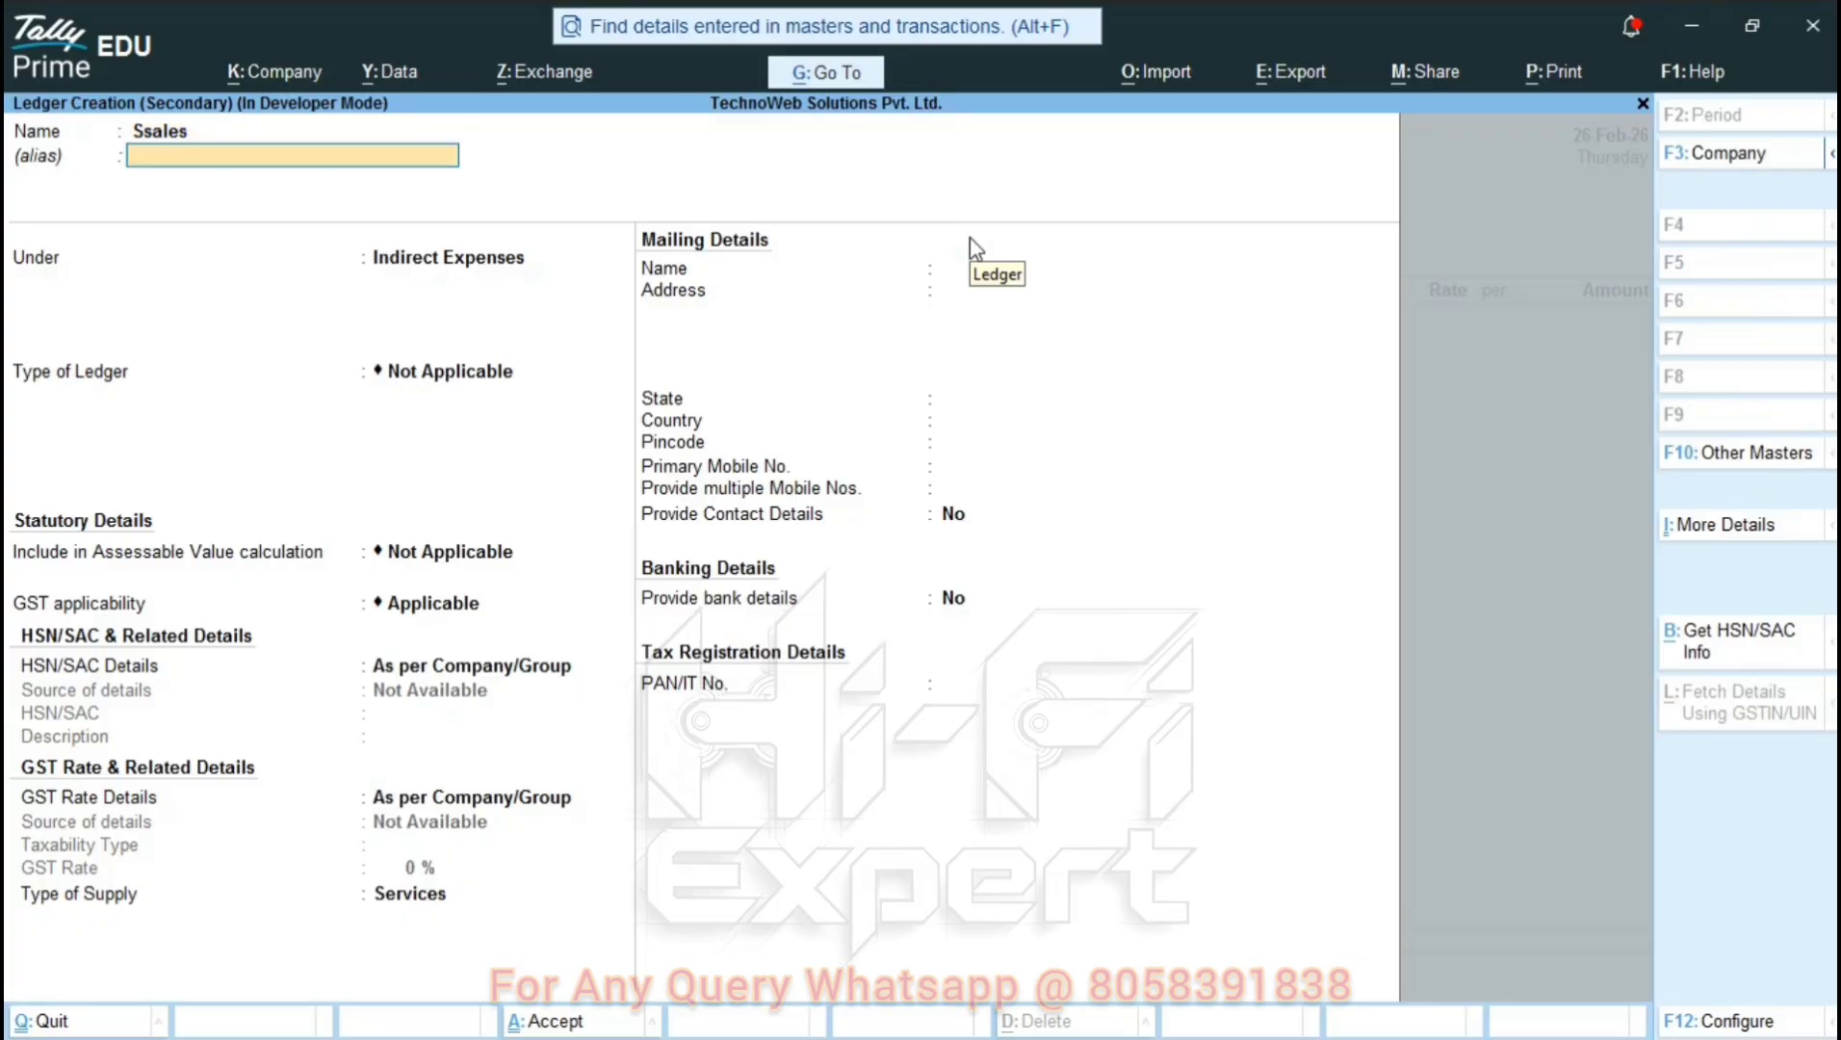
{"action": "key", "text": "Return"}
{"action": "type", "text": "Sale"}
{"action": "key", "text": "Return"}
{"action": "key", "text": "Return"}
{"action": "key", "text": "Return"}
{"action": "key", "text": "Return"}
{"action": "key", "text": "Return"}
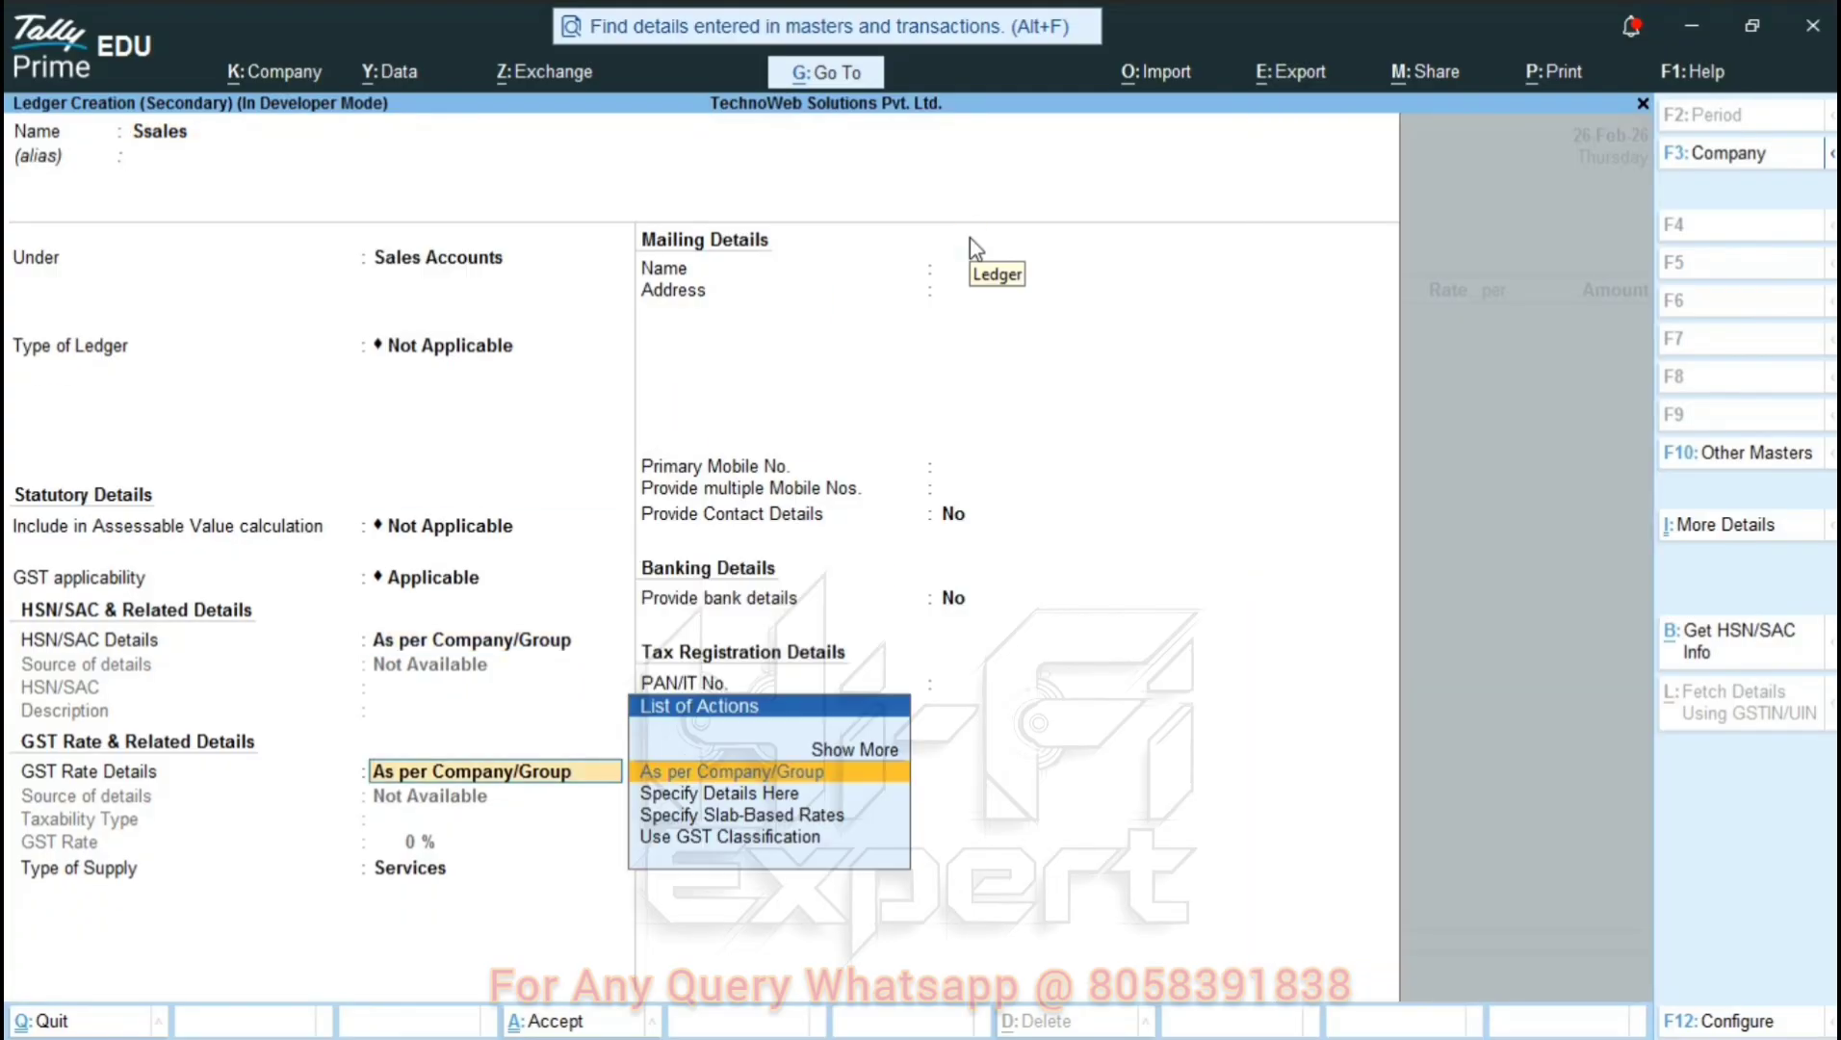
{"action": "key", "text": "Return"}
{"action": "key", "text": "Up"}
{"action": "key", "text": "Return"}
{"action": "key", "text": "Return"}
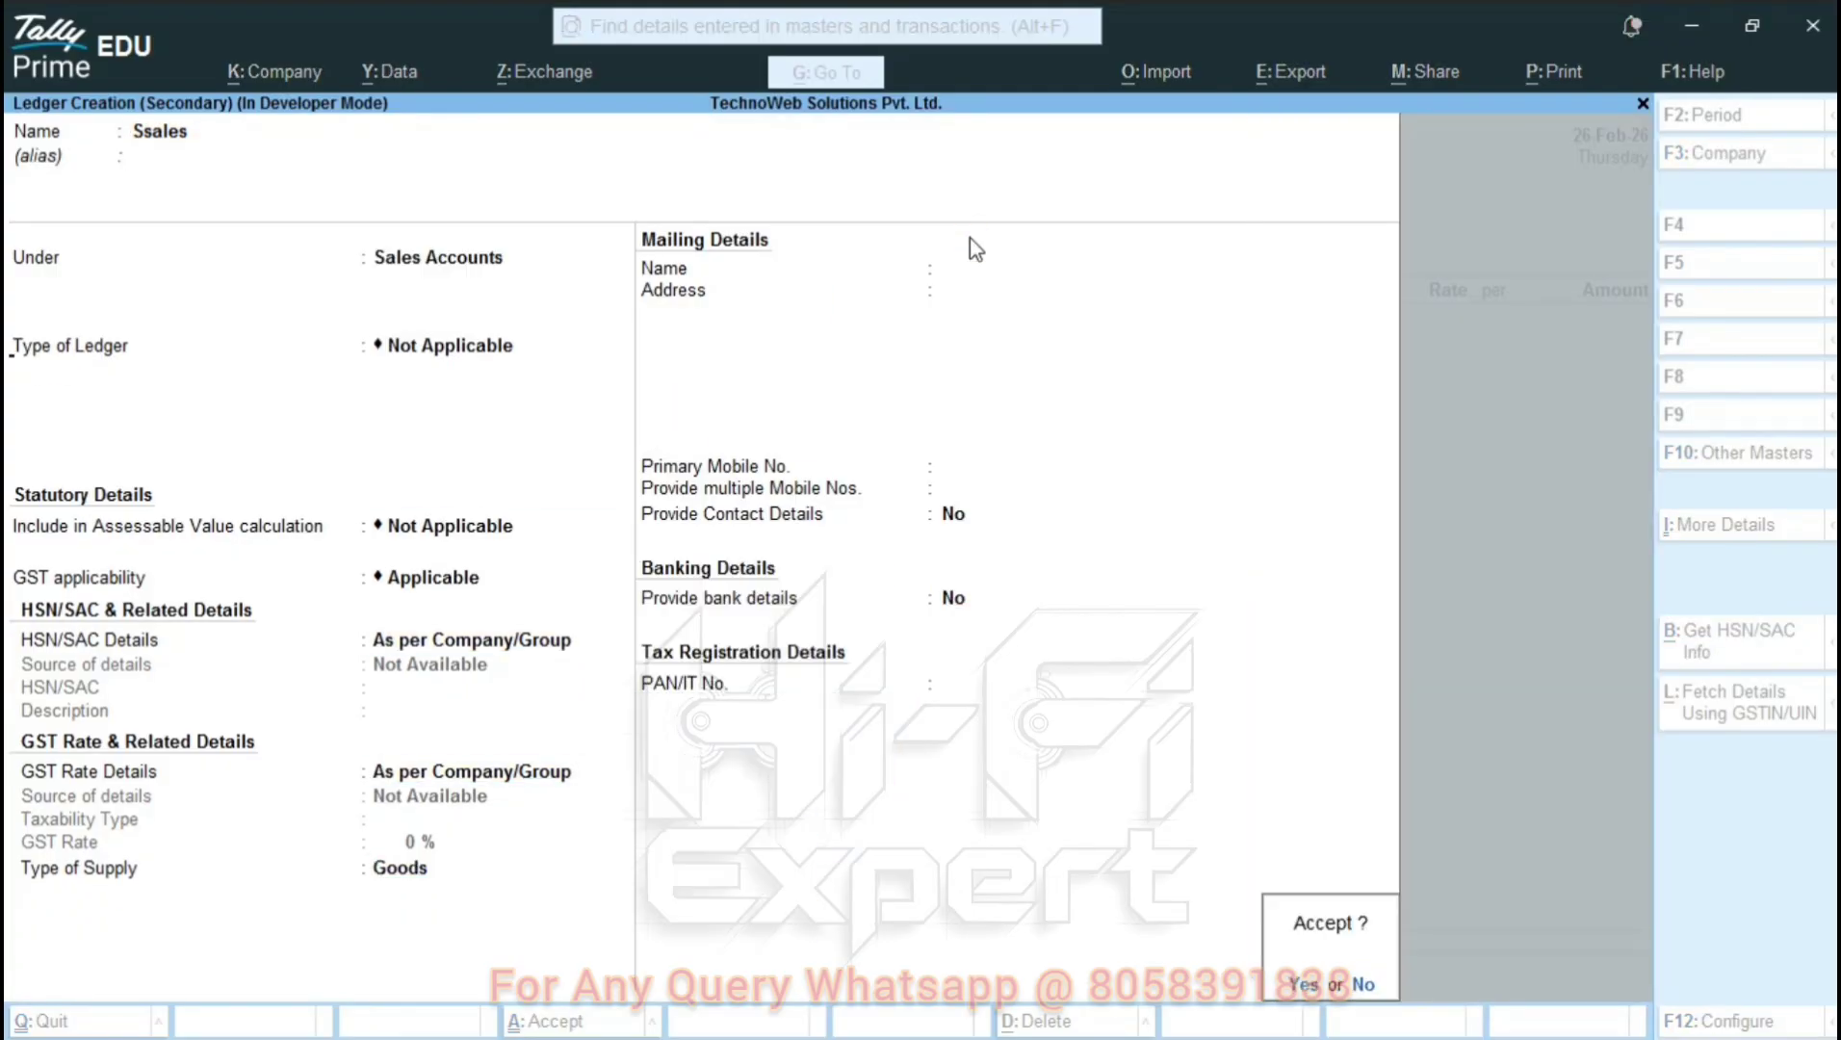
{"action": "key", "text": "Return"}
{"action": "key", "text": "BackSpace"}
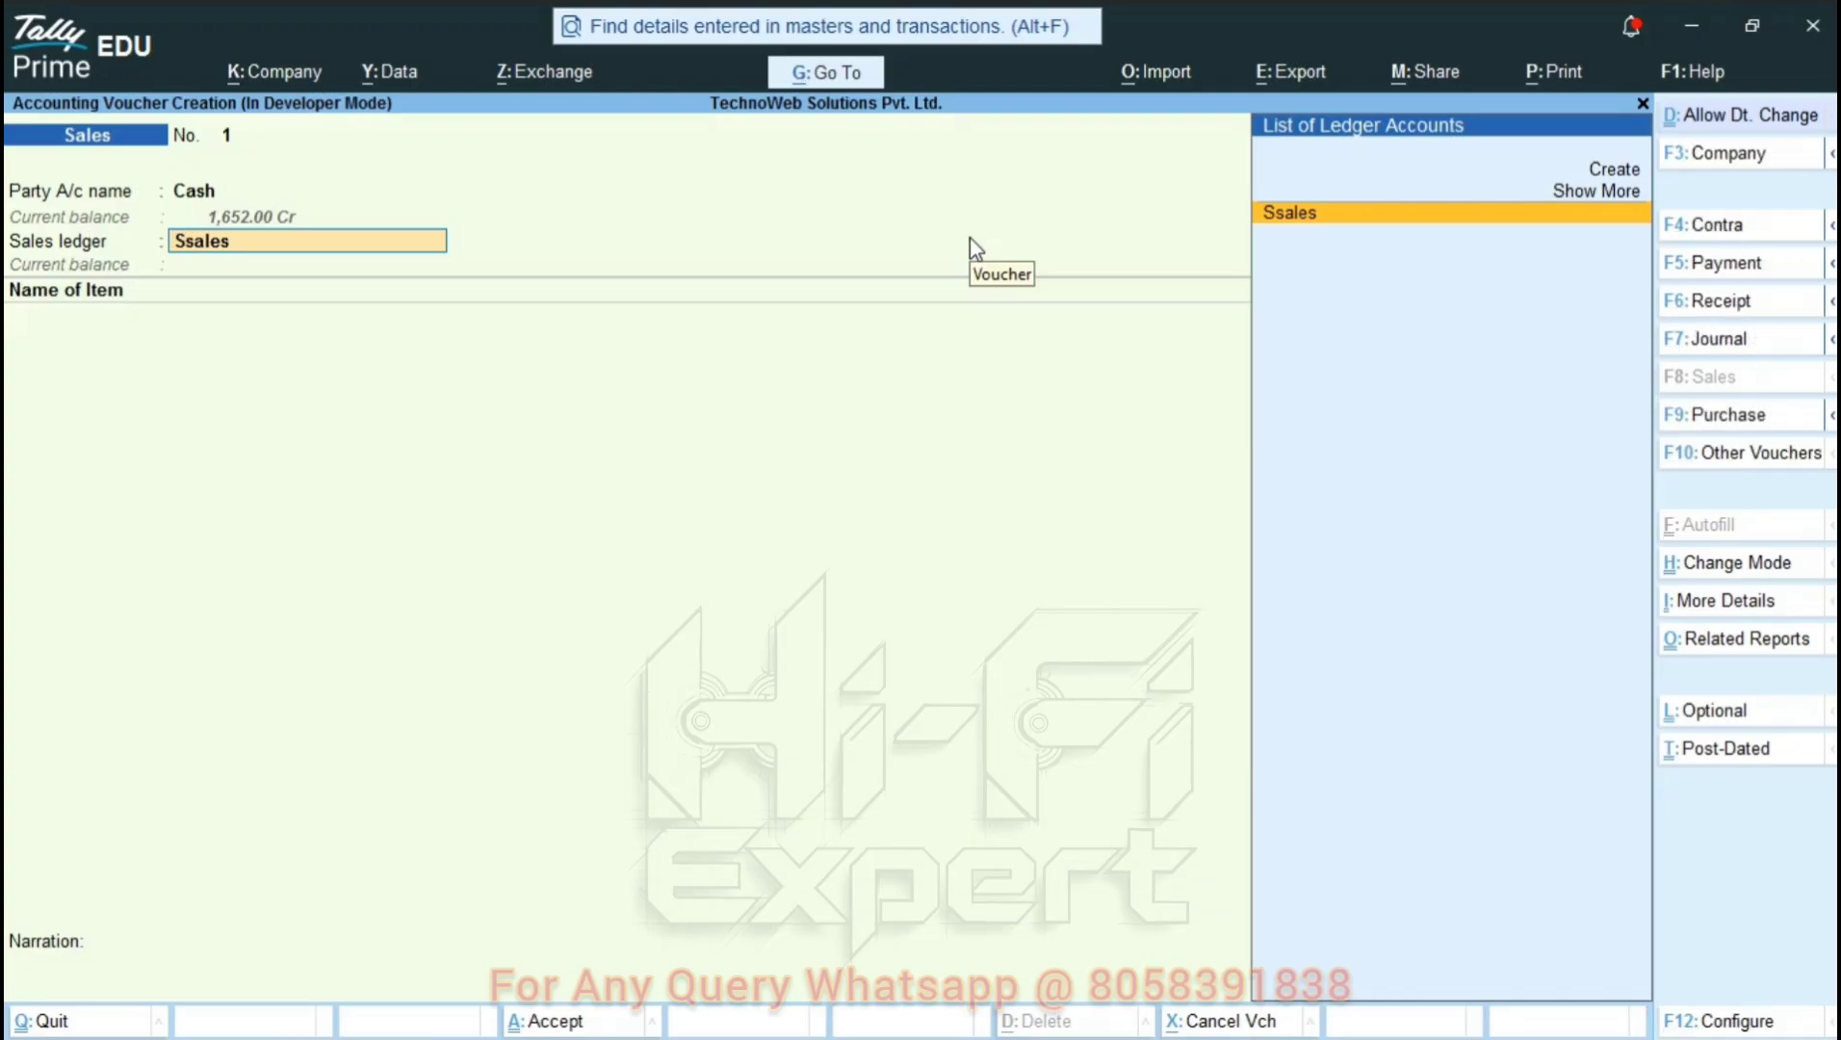
{"action": "key", "text": "BackSpace"}
{"action": "left_click", "coordinate": [1760, 119]}
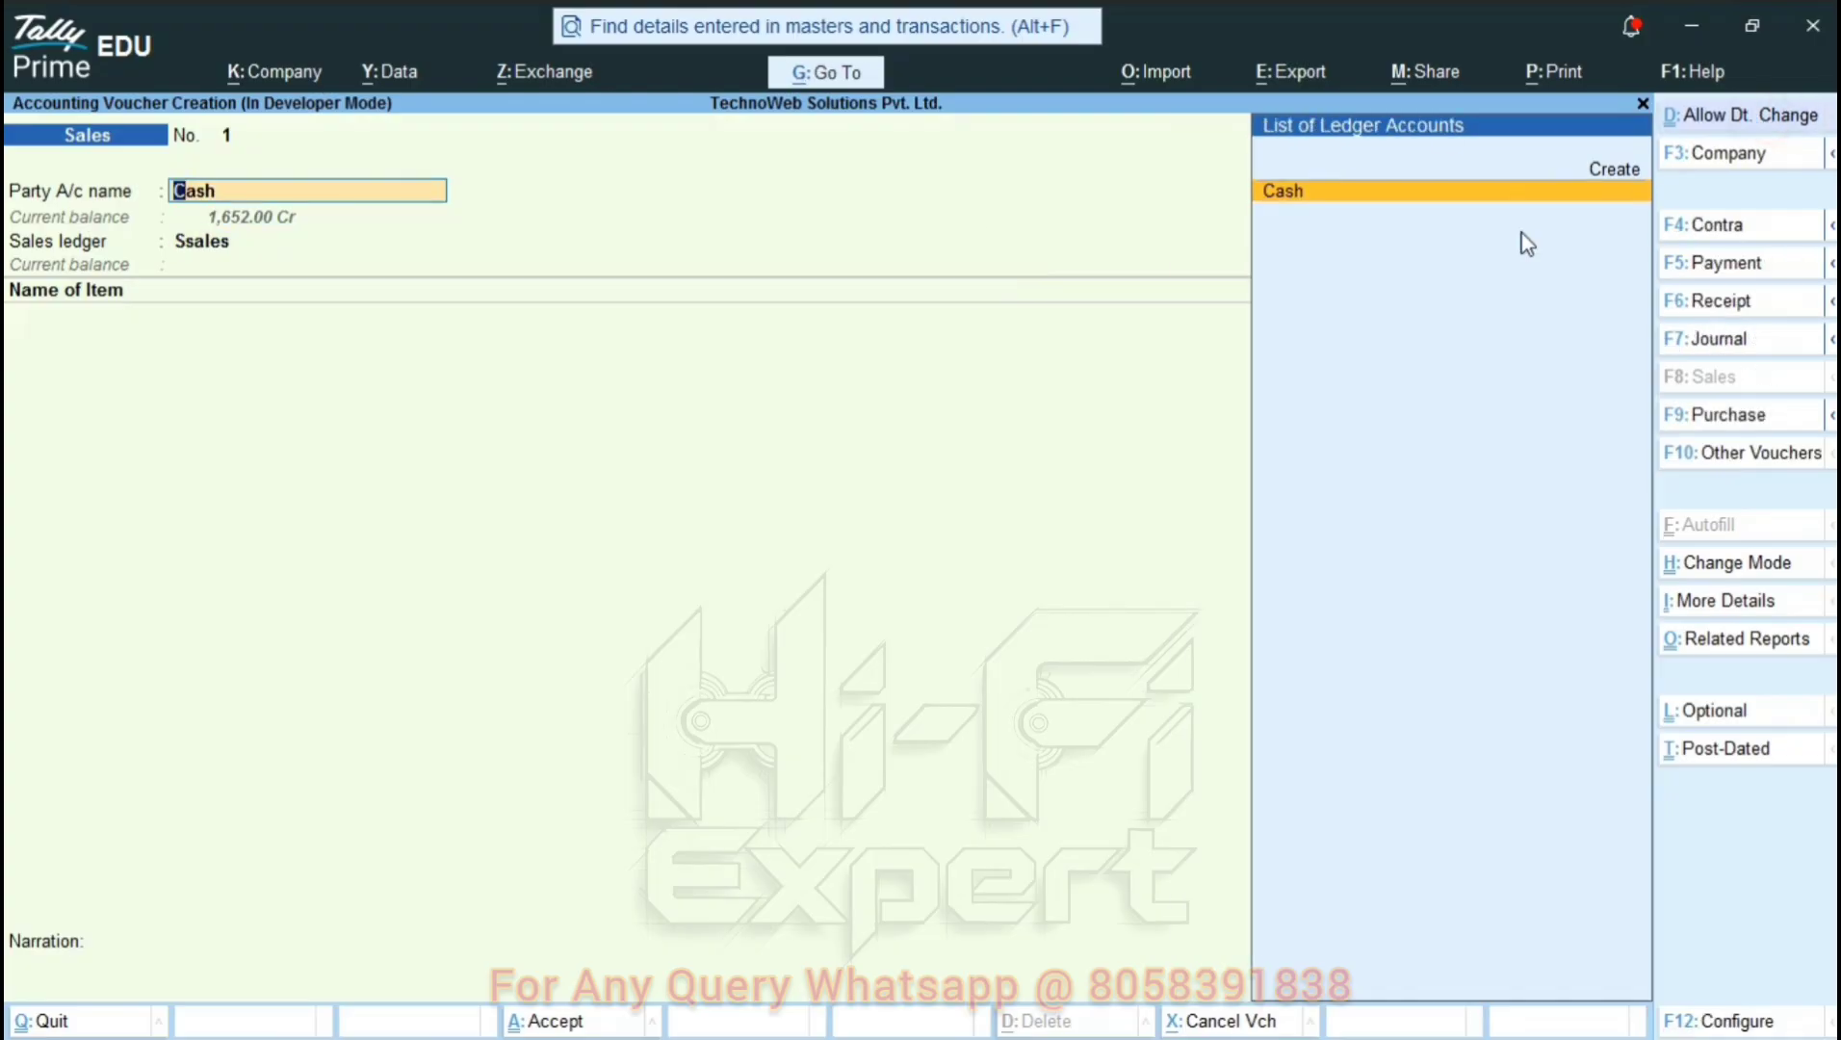
Date the sales voucher 27-Feb-26, keeping Cash as party and Ssales ledger.
{"action": "key", "text": "BackSpace"}
{"action": "key", "text": "plus"}
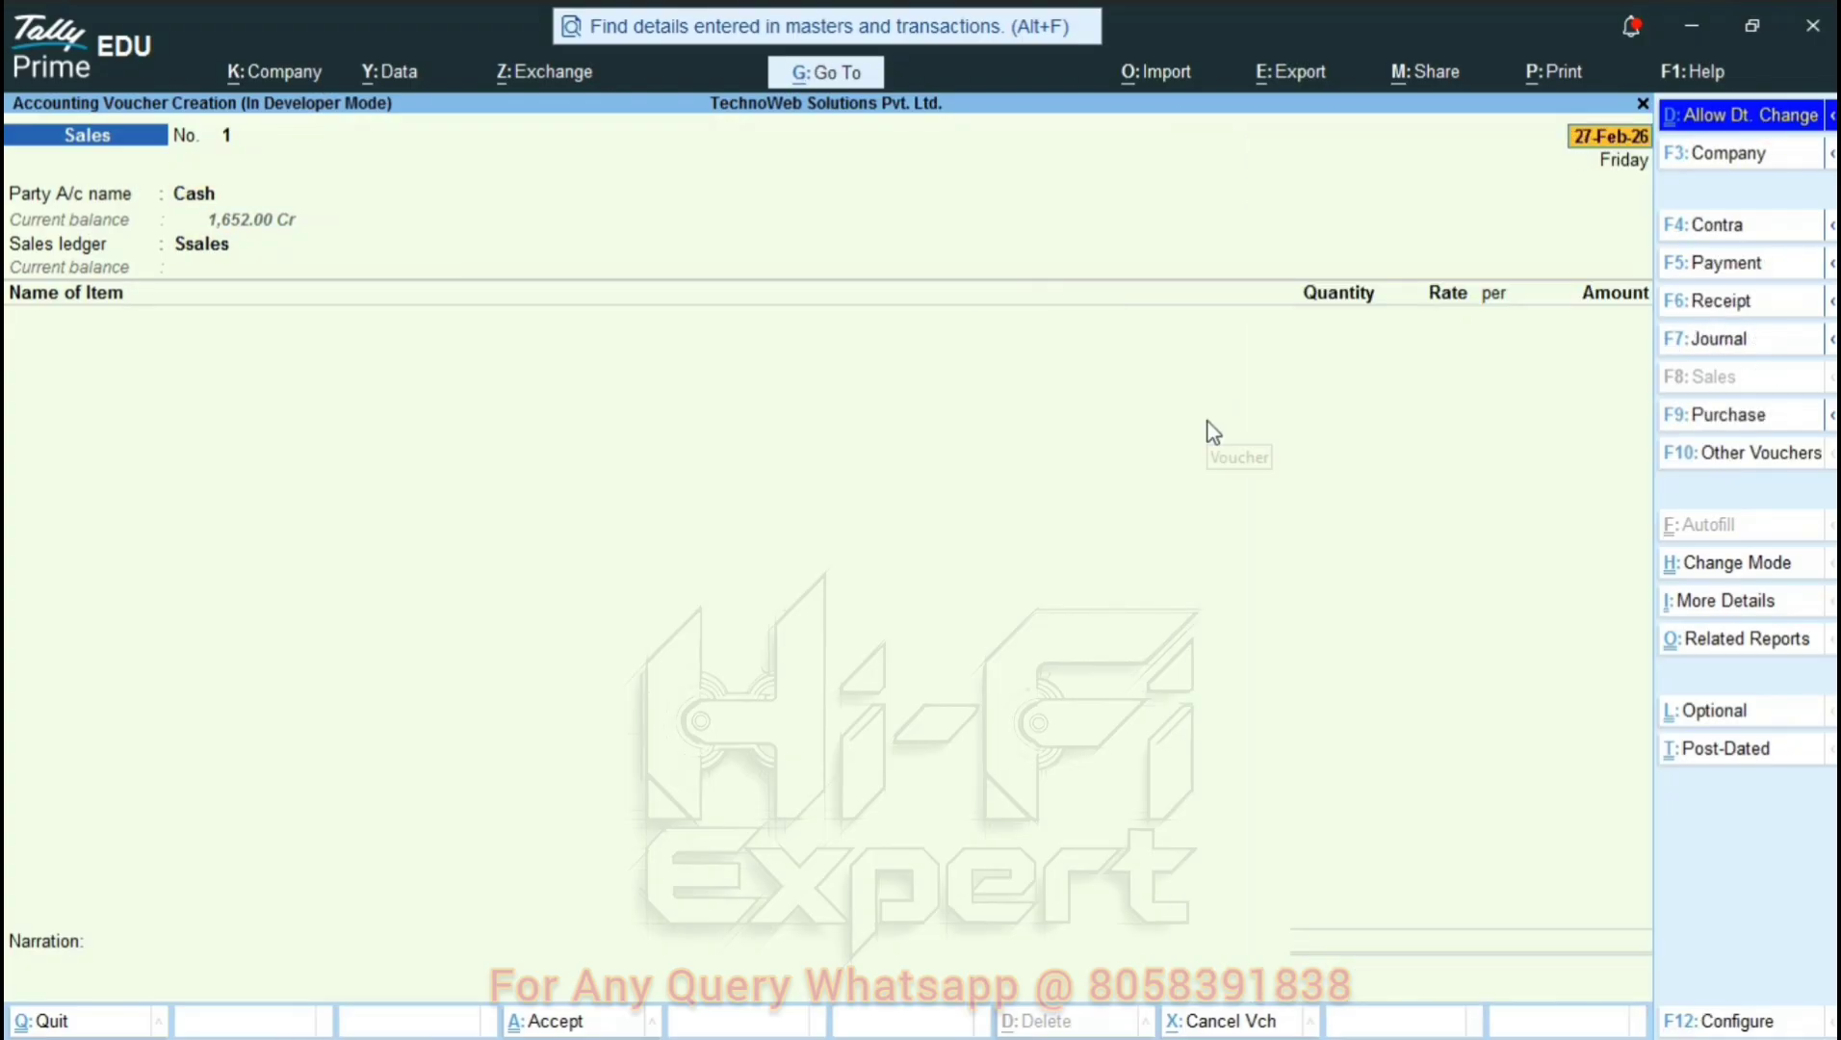
{"action": "key", "text": "Return"}
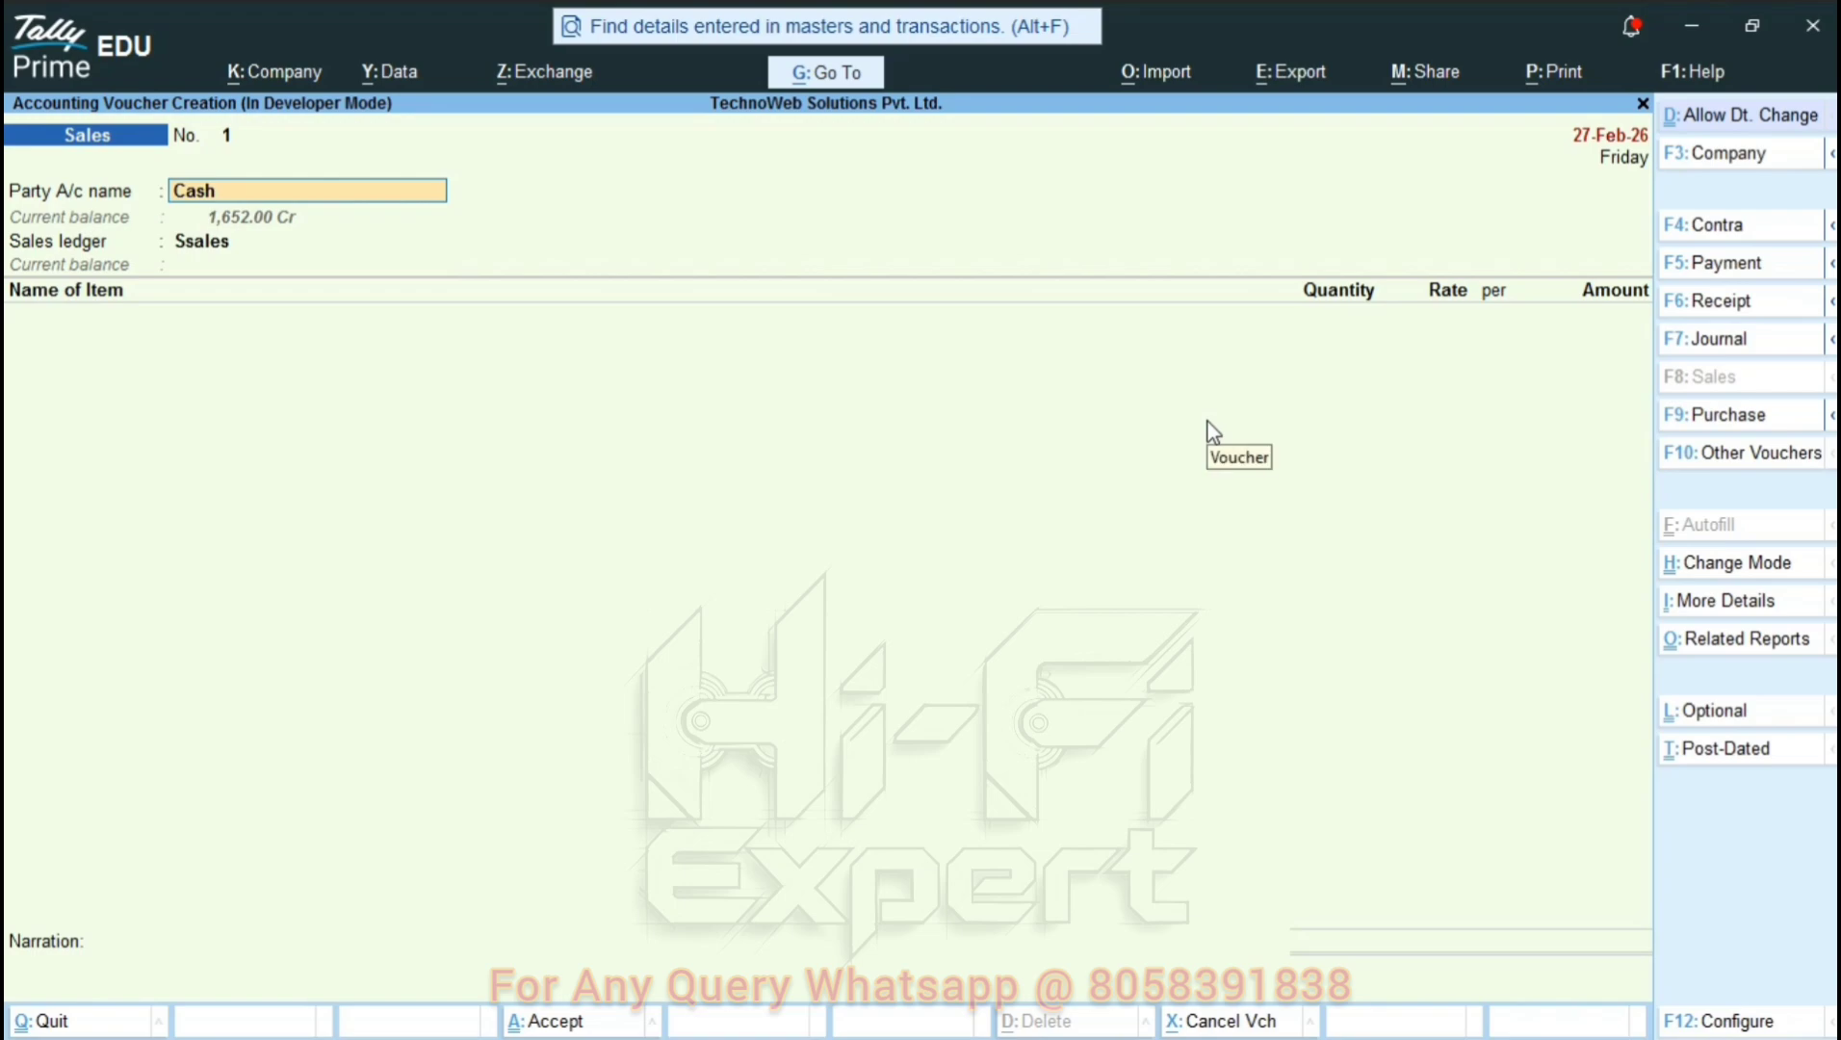
{"action": "key", "text": "Return"}
{"action": "key", "text": "Return"}
{"action": "key", "text": "Return"}
{"action": "key", "text": "Return"}
{"action": "key", "text": "Return"}
{"action": "key", "text": "Return"}
{"action": "key", "text": "Return"}
{"action": "key", "text": "Return"}
{"action": "key", "text": "Return"}
{"action": "key", "text": "Return"}
{"action": "key", "text": "Return"}
{"action": "key", "text": "Return"}
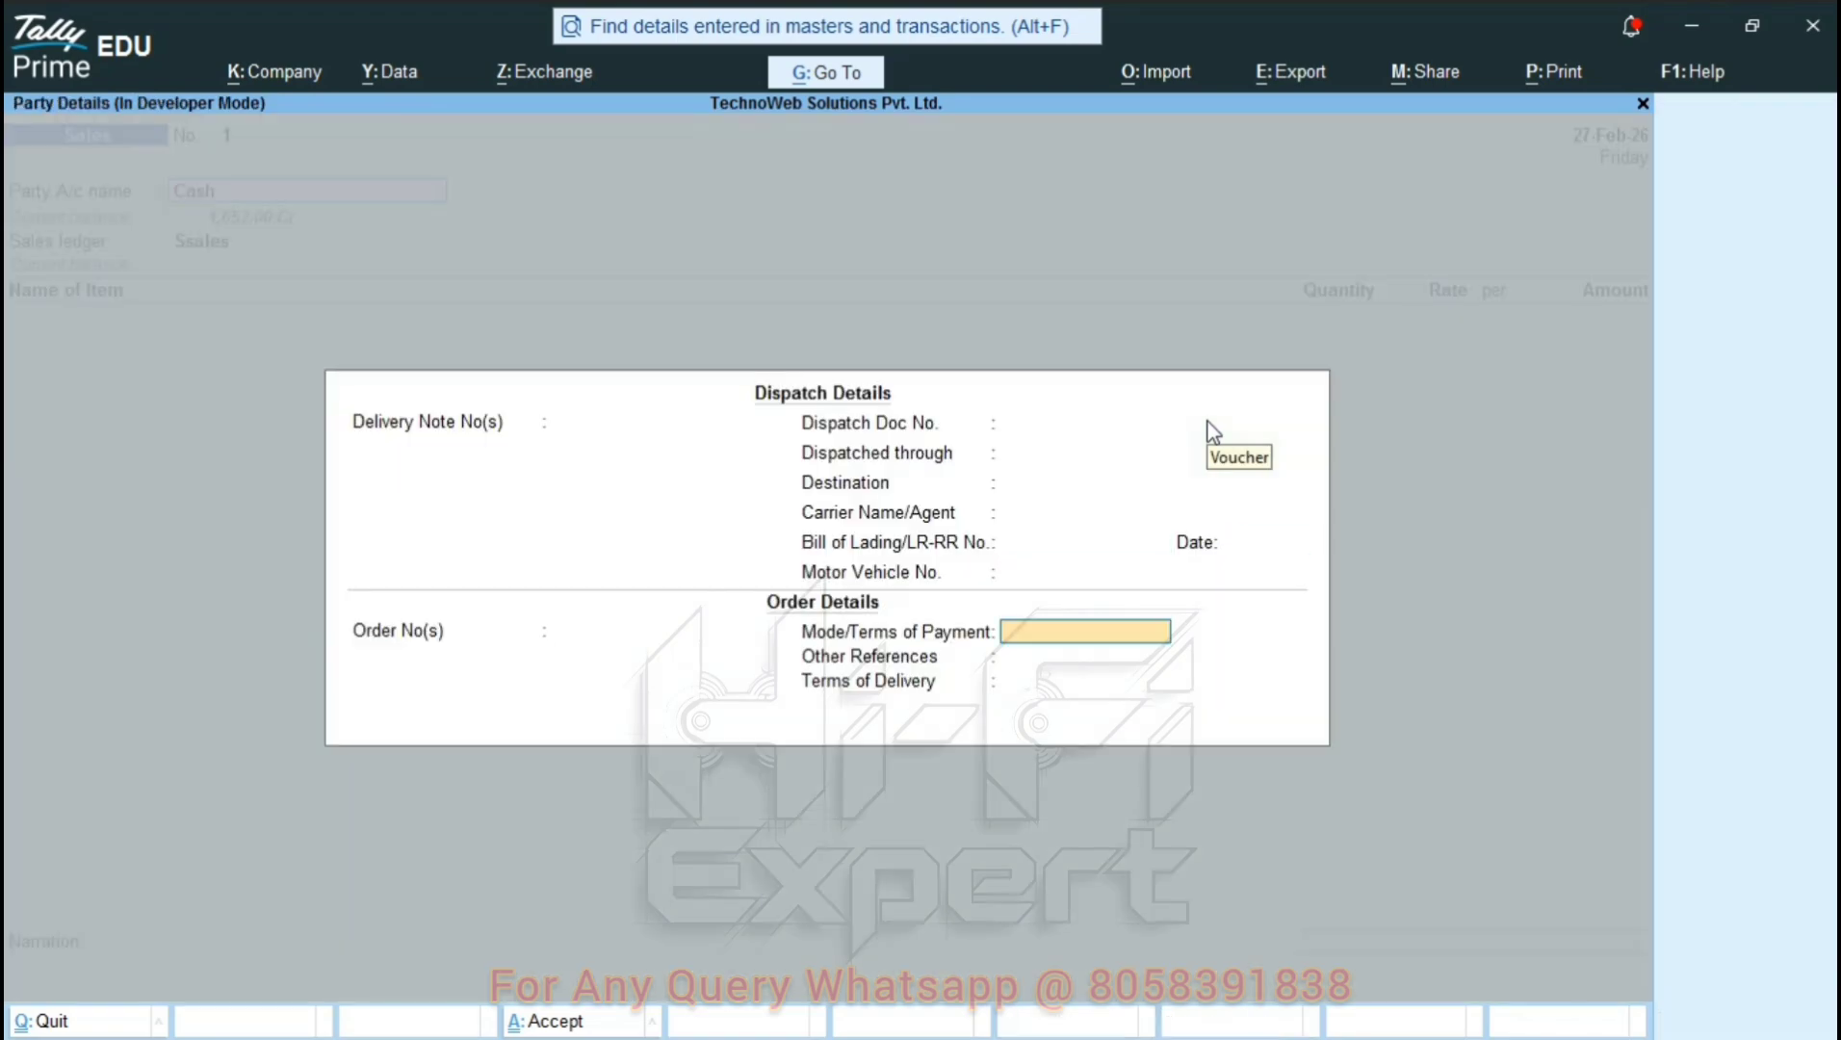
{"action": "key", "text": "Return"}
{"action": "key", "text": "Return"}
{"action": "key", "text": "Return"}
{"action": "key", "text": "Return"}
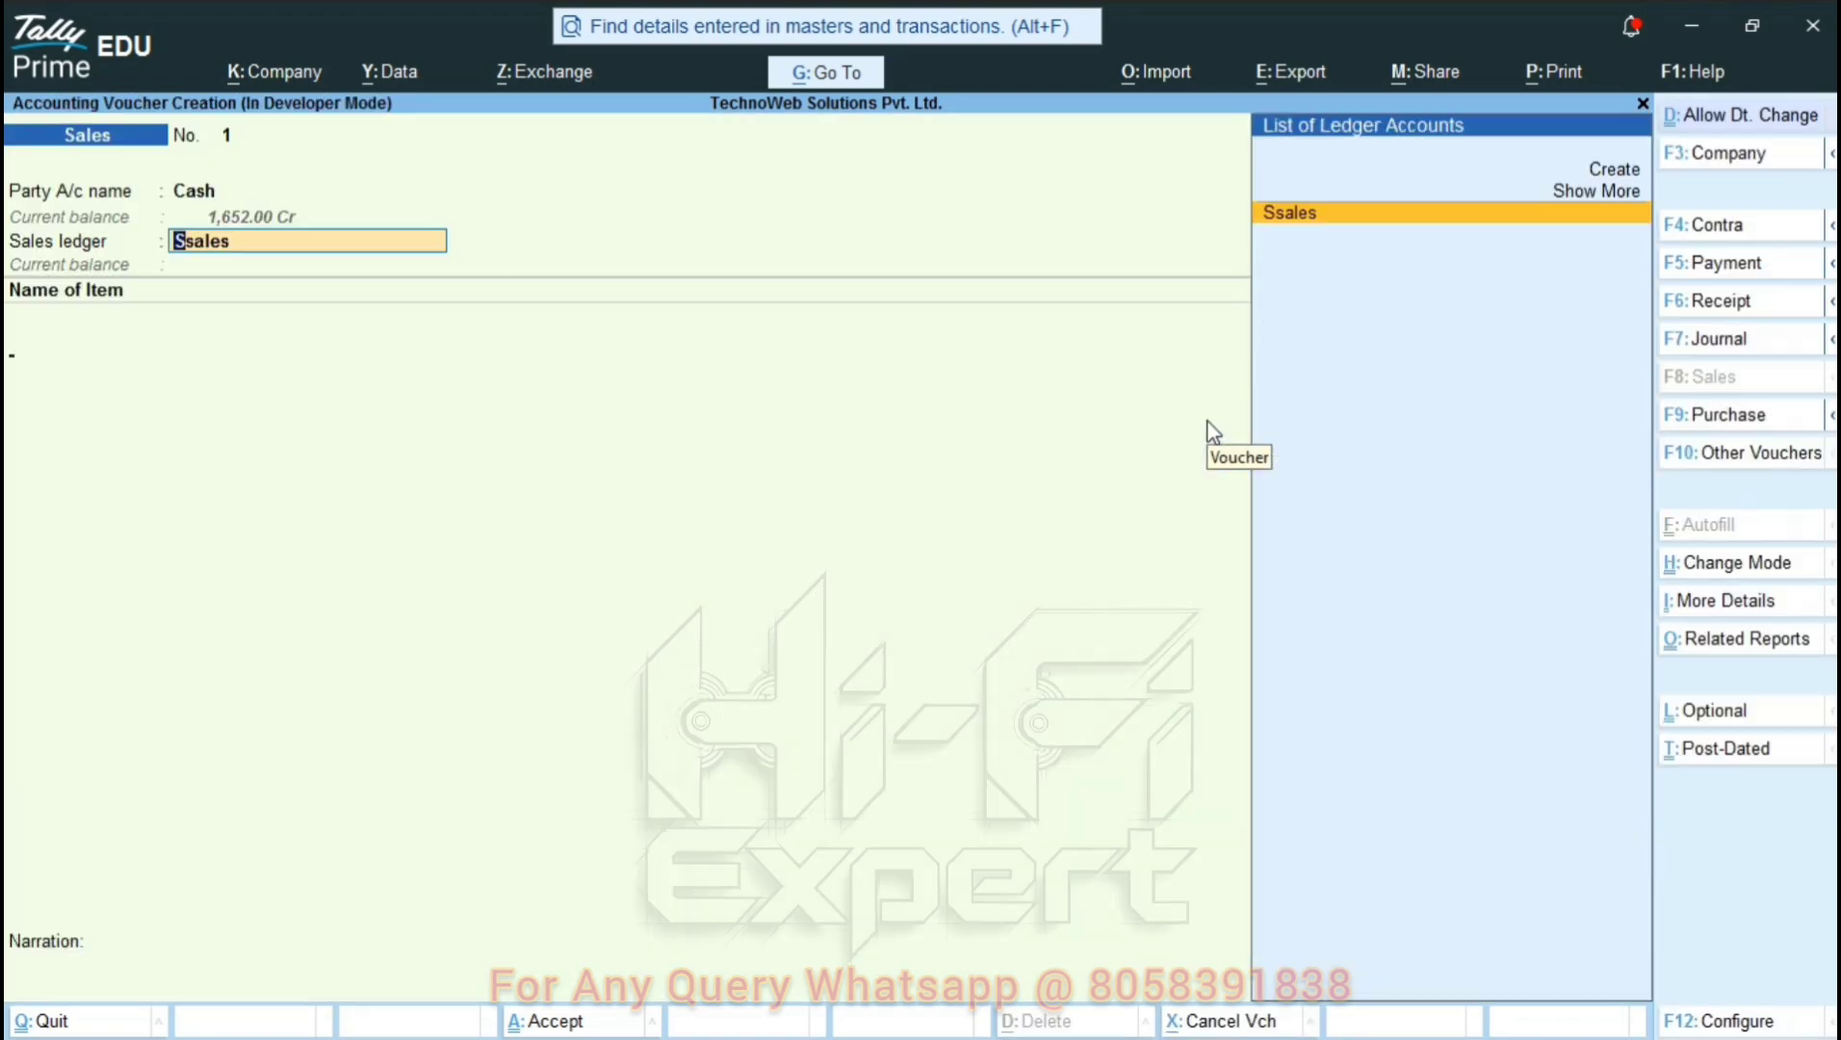
{"action": "key", "text": "Return"}
Enter Item 1 lines of 11 pcs at 33 and 20 pcs at 35.
{"action": "key", "text": "Return"}
{"action": "type", "text": "11"}
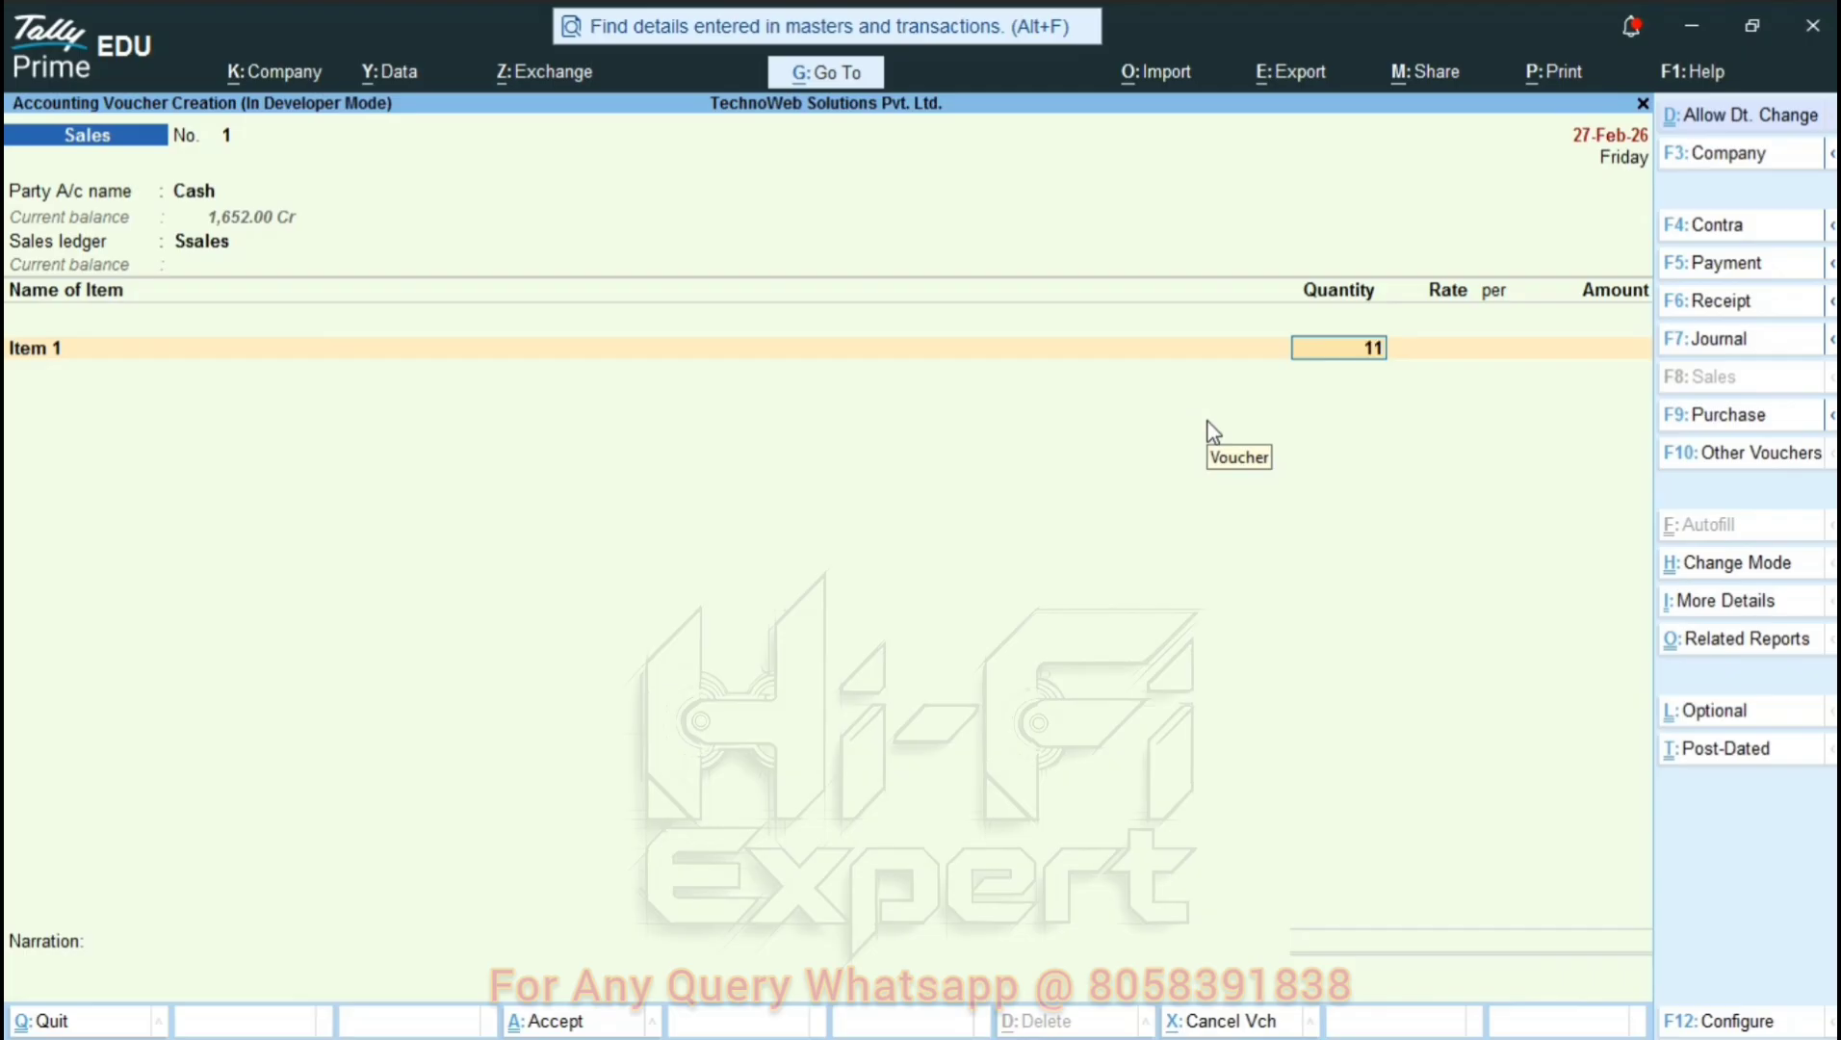
{"action": "key", "text": "Return"}
{"action": "type", "text": "33"}
{"action": "key", "text": "Return"}
{"action": "key", "text": "Return"}
{"action": "key", "text": "Return"}
{"action": "type", "text": "Ite"}
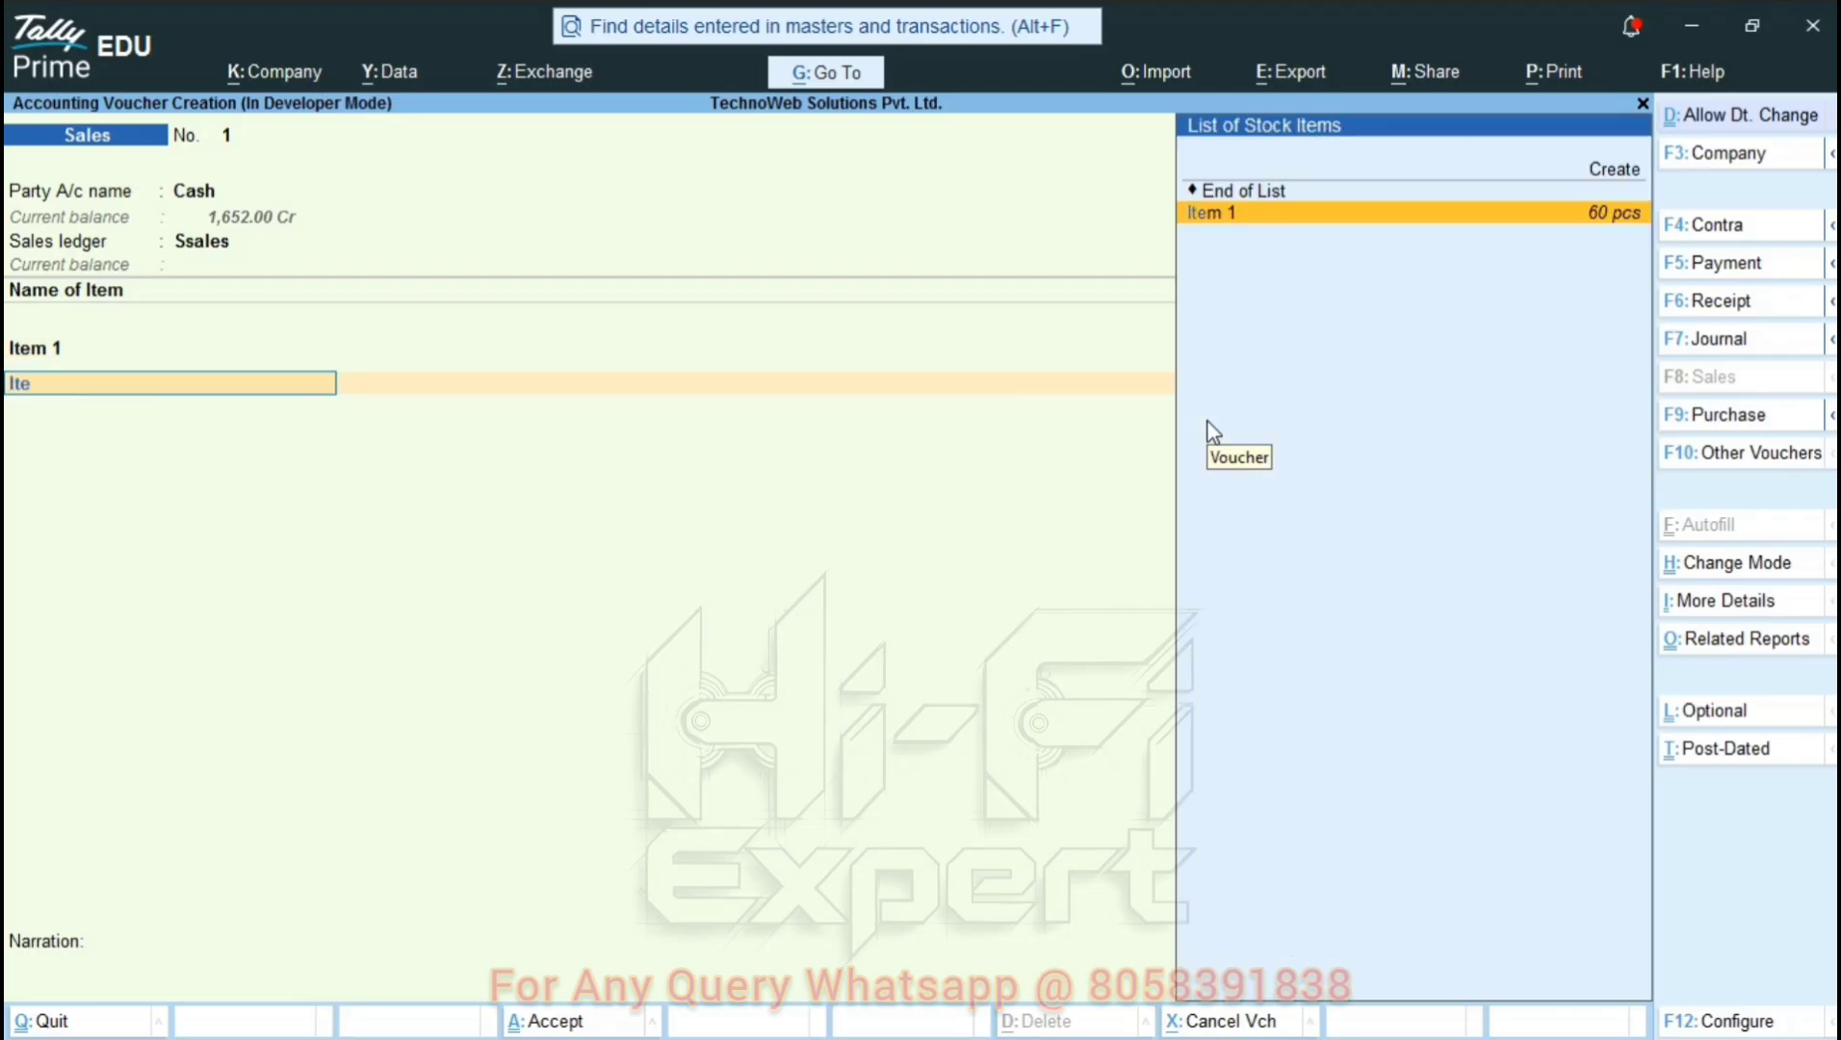
{"action": "key", "text": "Return"}
{"action": "type", "text": "20"}
{"action": "key", "text": "Return"}
{"action": "type", "text": "33"}
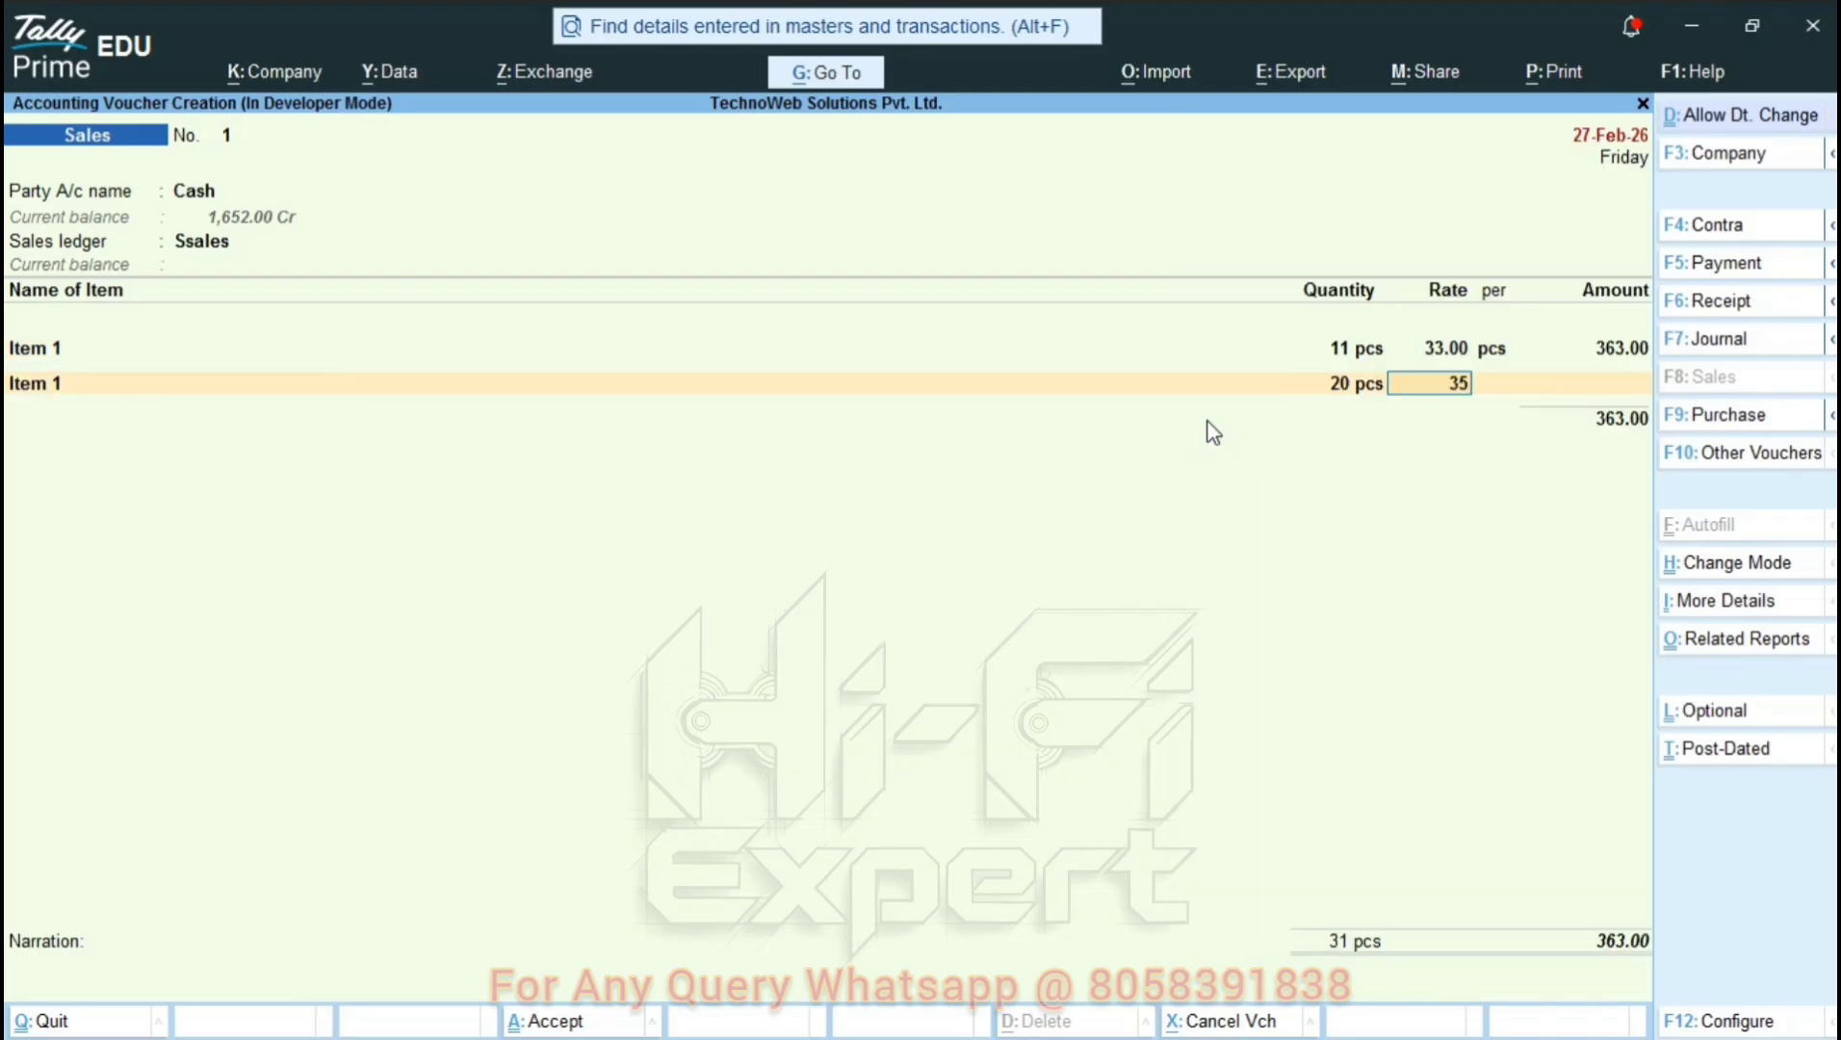
{"action": "key", "text": "Return"}
{"action": "key", "text": "Return"}
{"action": "key", "text": "Return"}
Add Cgst and Sgst at 95.67 each plus Round Off, totalling 1,254.00.
{"action": "key", "text": "Return"}
{"action": "type", "text": "C"}
{"action": "key", "text": "Return"}
{"action": "key", "text": "Return"}
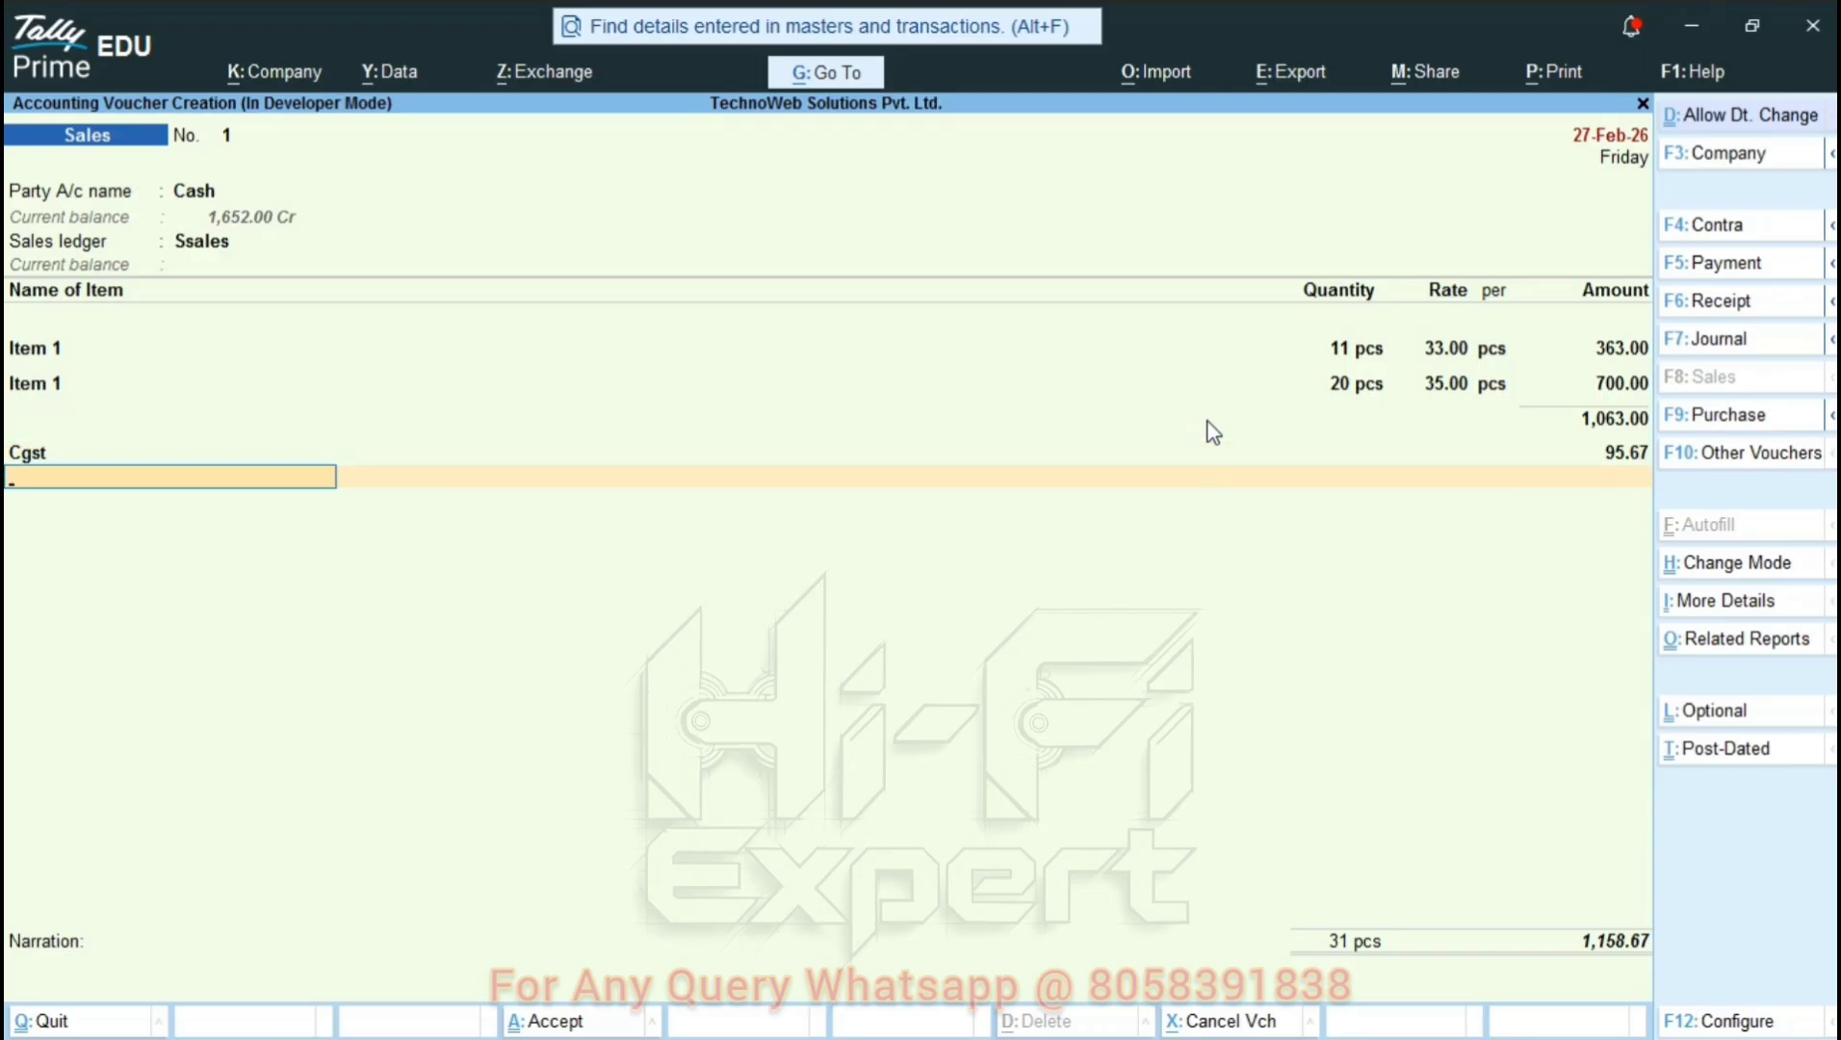
{"action": "type", "text": "S"}
{"action": "key", "text": "Return"}
{"action": "key", "text": "Return"}
{"action": "type", "text": "Ro"}
{"action": "key", "text": "Return"}
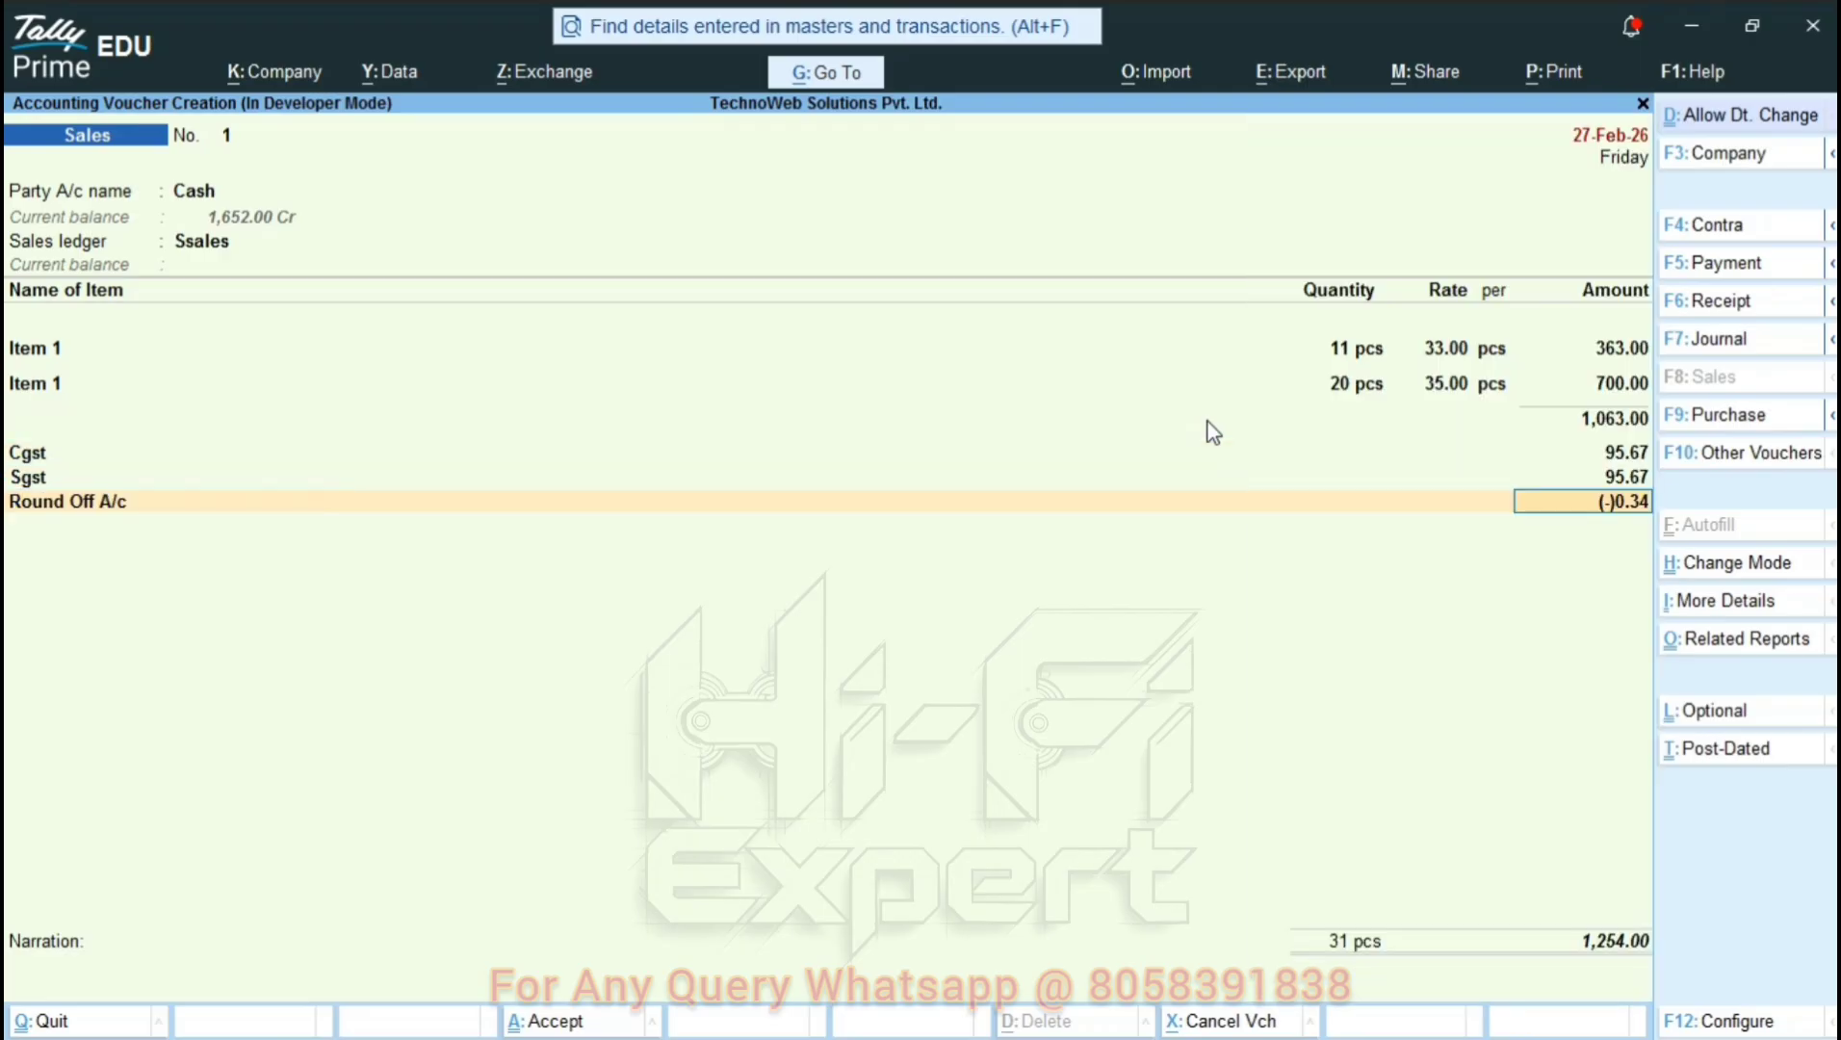
{"action": "key", "text": "Return"}
{"action": "key", "text": "Return"}
{"action": "key", "text": "Return"}
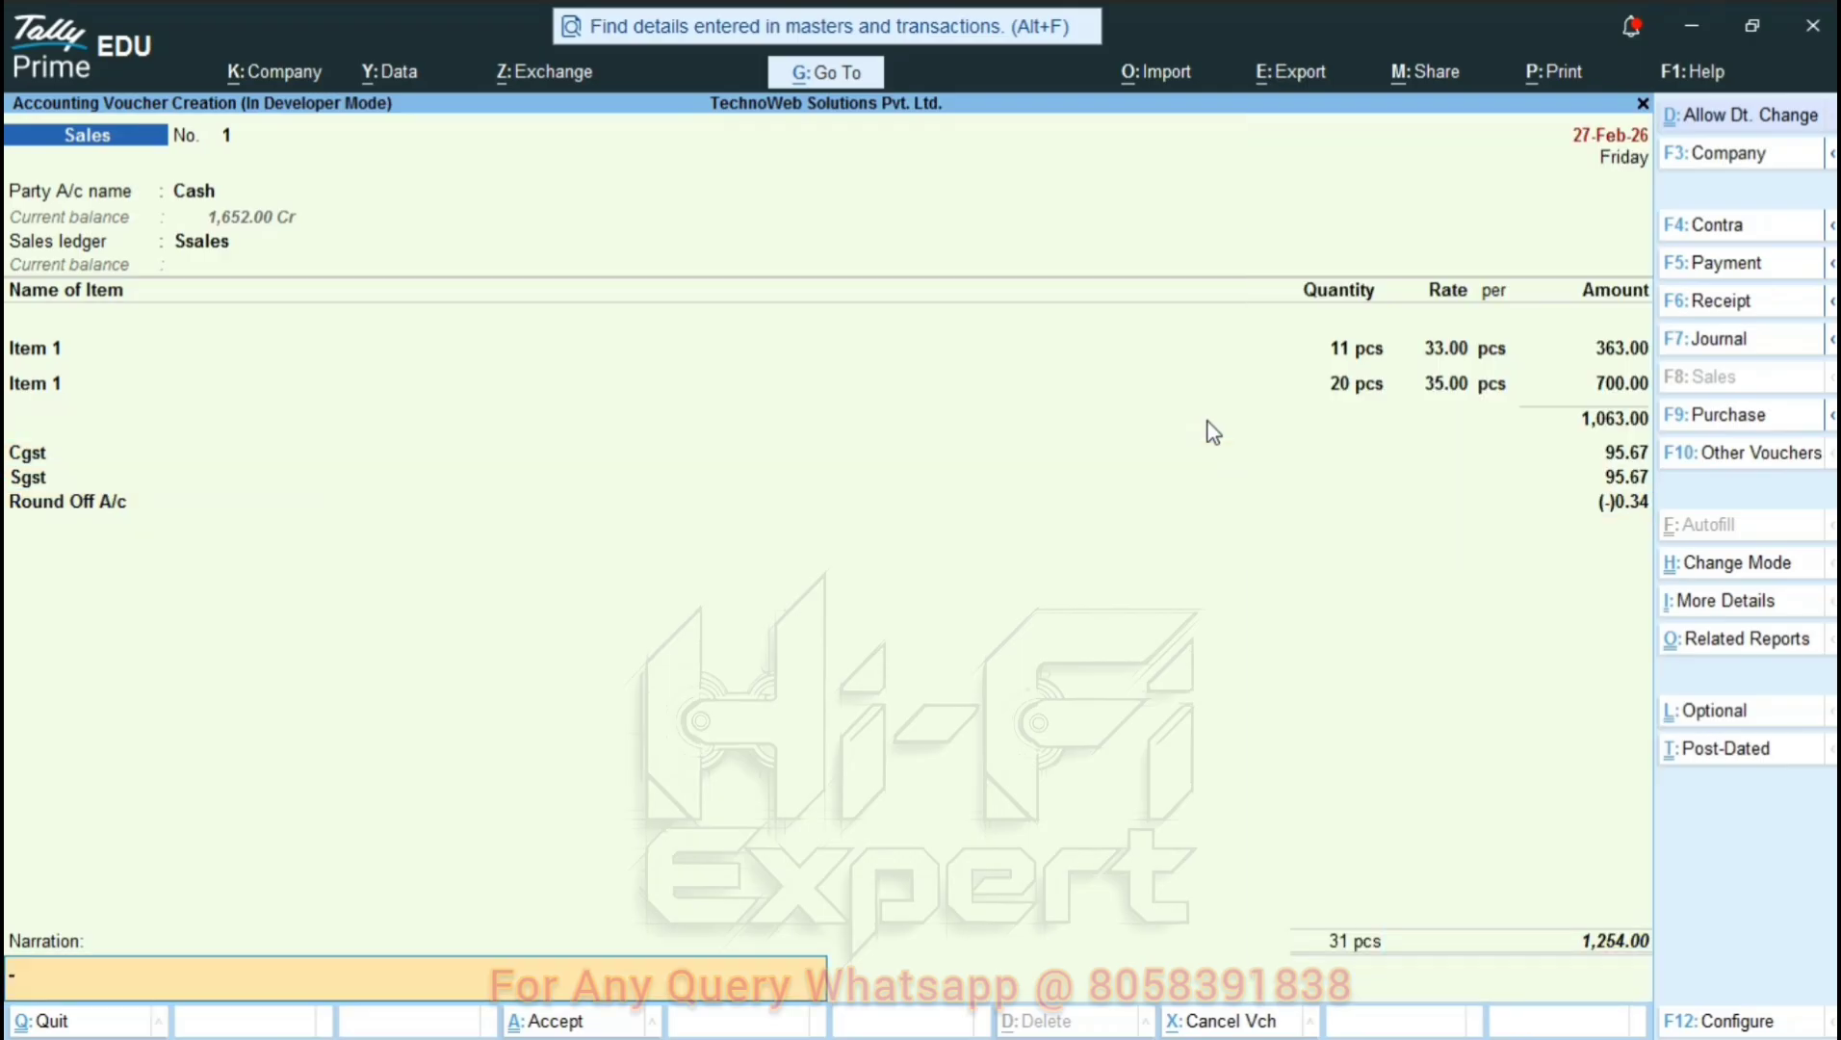
{"action": "key", "text": "Return"}
{"action": "key", "text": "Return"}
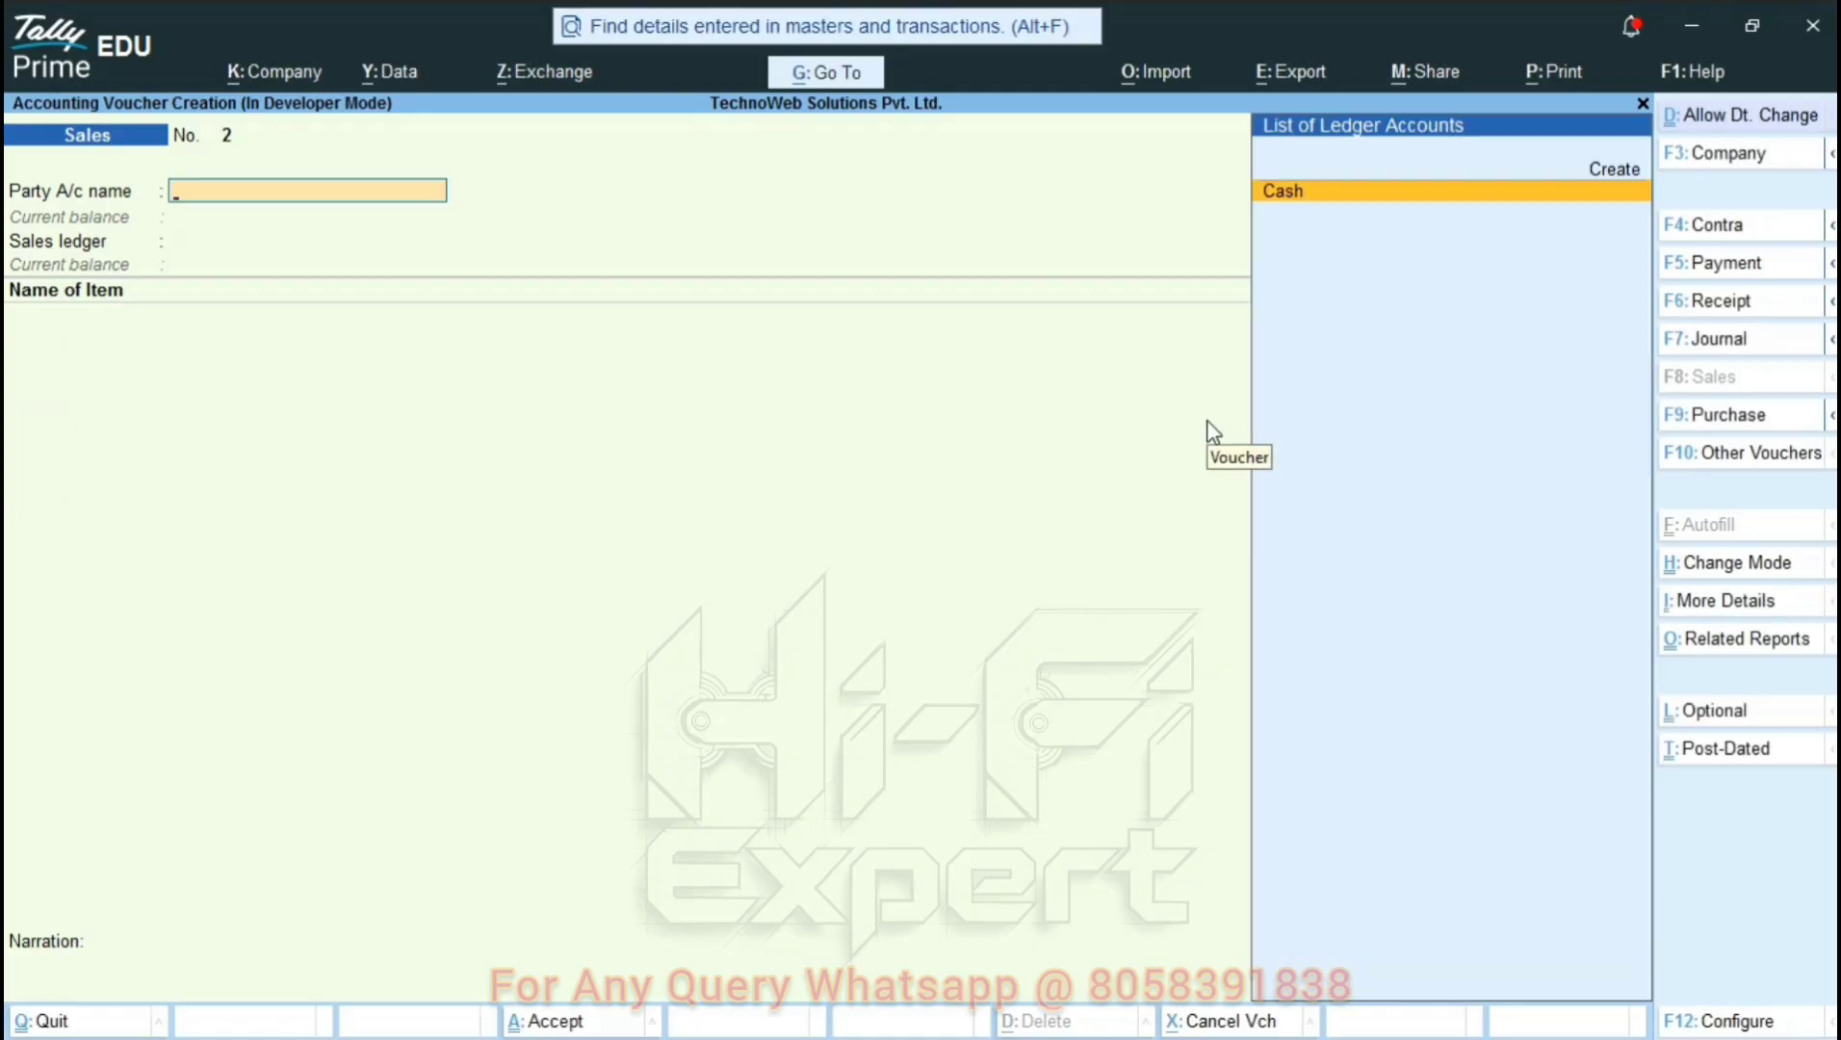
Close the new voucher screen and open the Day Book for 27-Feb-26.
{"action": "key", "text": "Escape"}
{"action": "key", "text": "Down"}
{"action": "key", "text": "Down"}
{"action": "key", "text": "Down"}
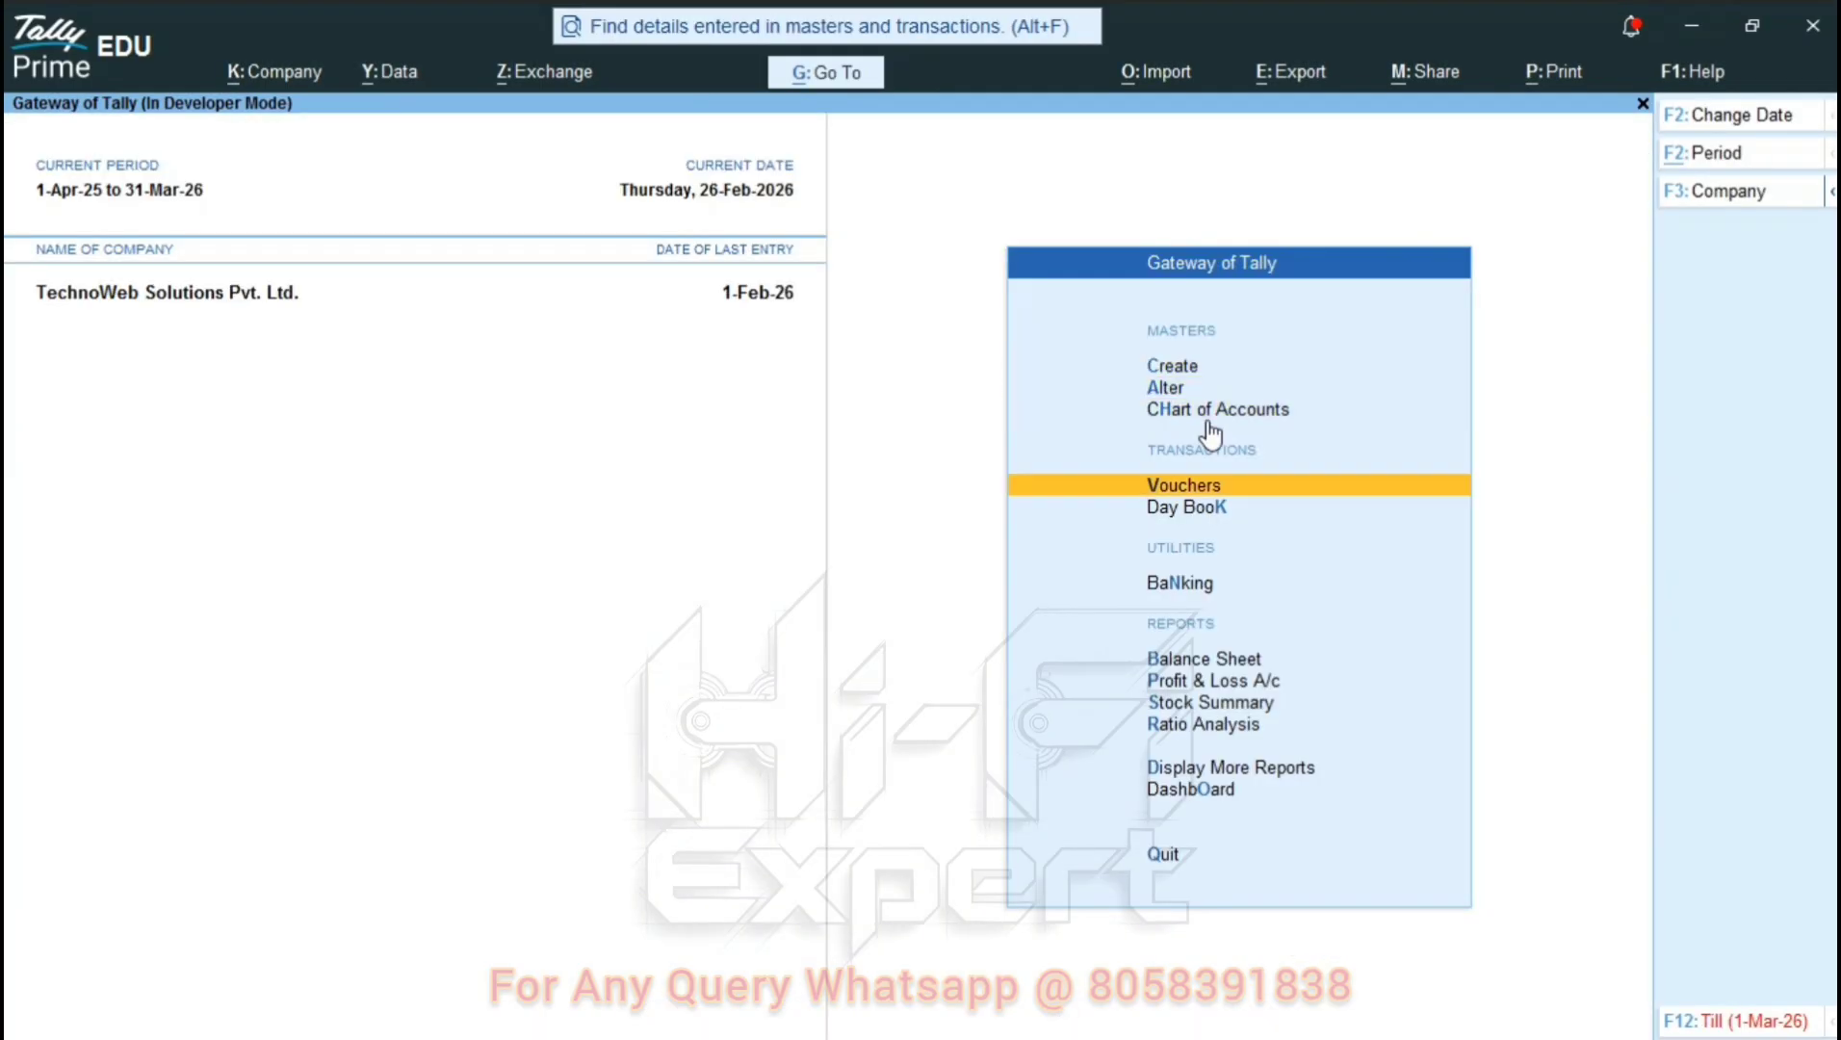
{"action": "key", "text": "Down"}
{"action": "key", "text": "Return"}
{"action": "key", "text": "F2"}
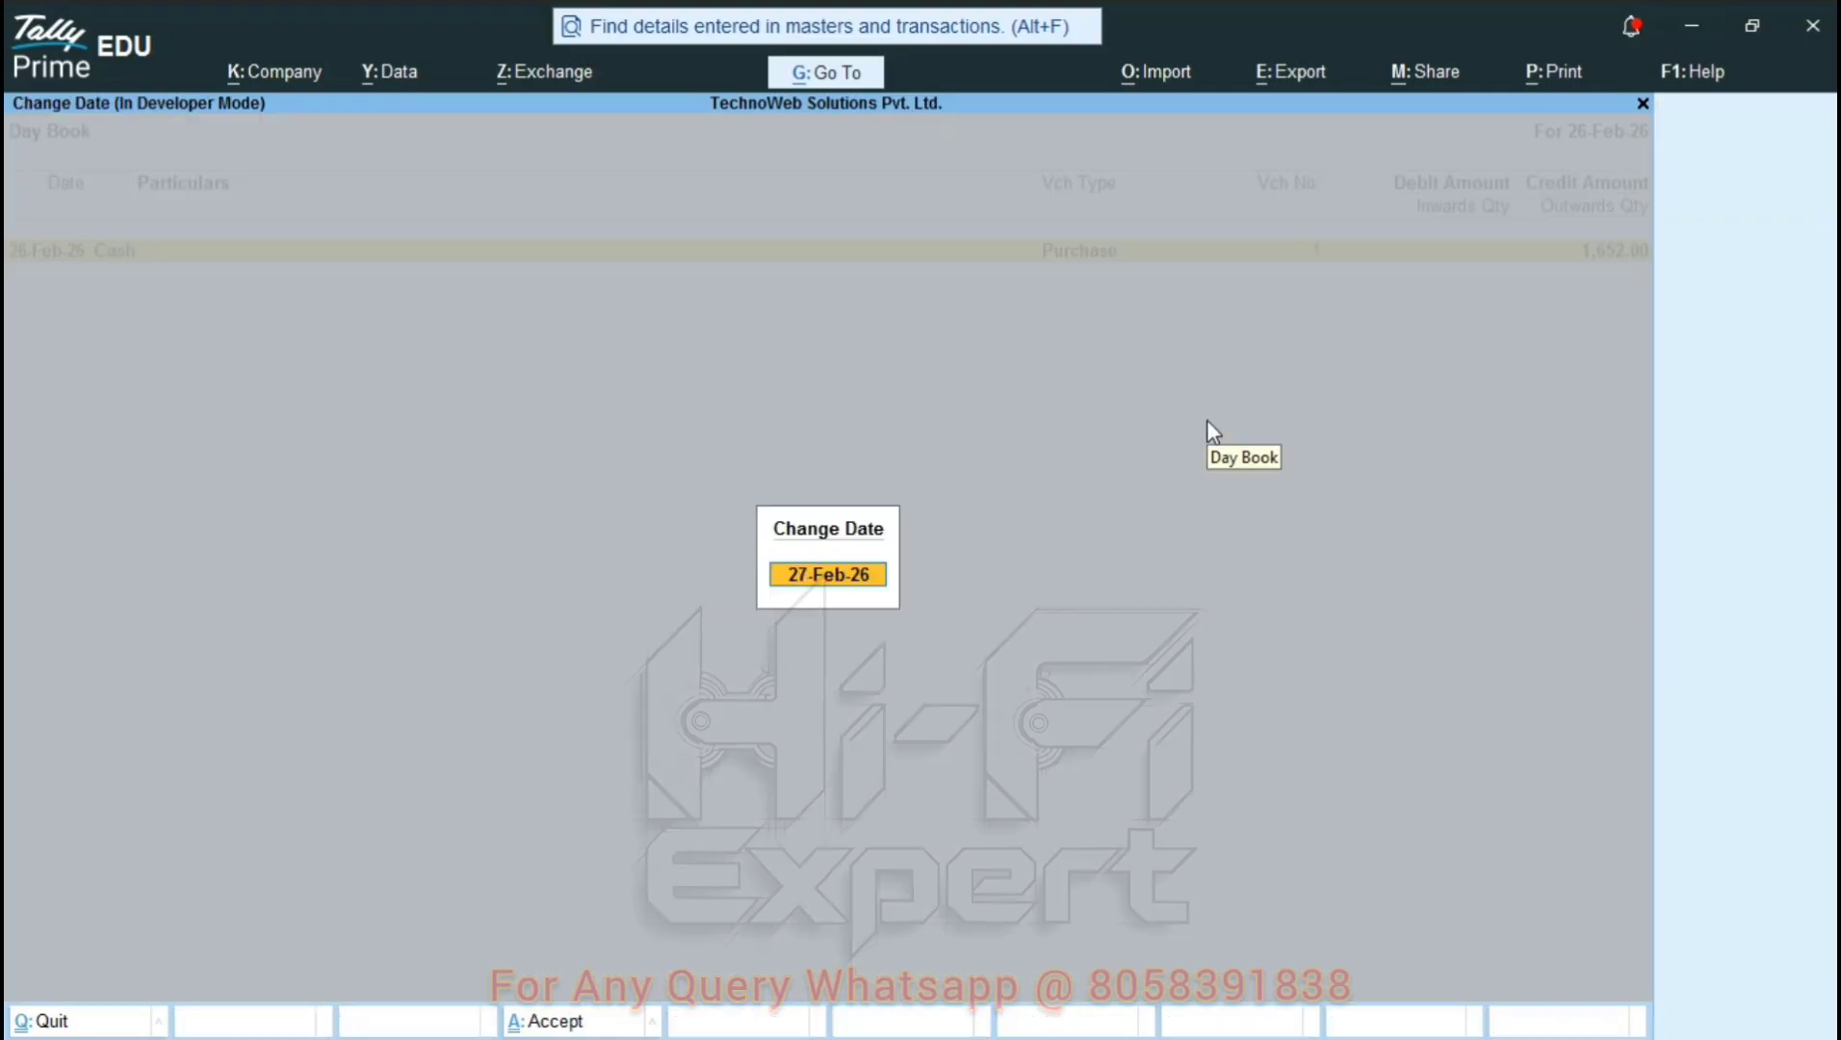
Preview the sales voucher printout, then quit back to the Gateway of Tally.
{"action": "key", "text": "Return"}
{"action": "key", "text": "Return"}
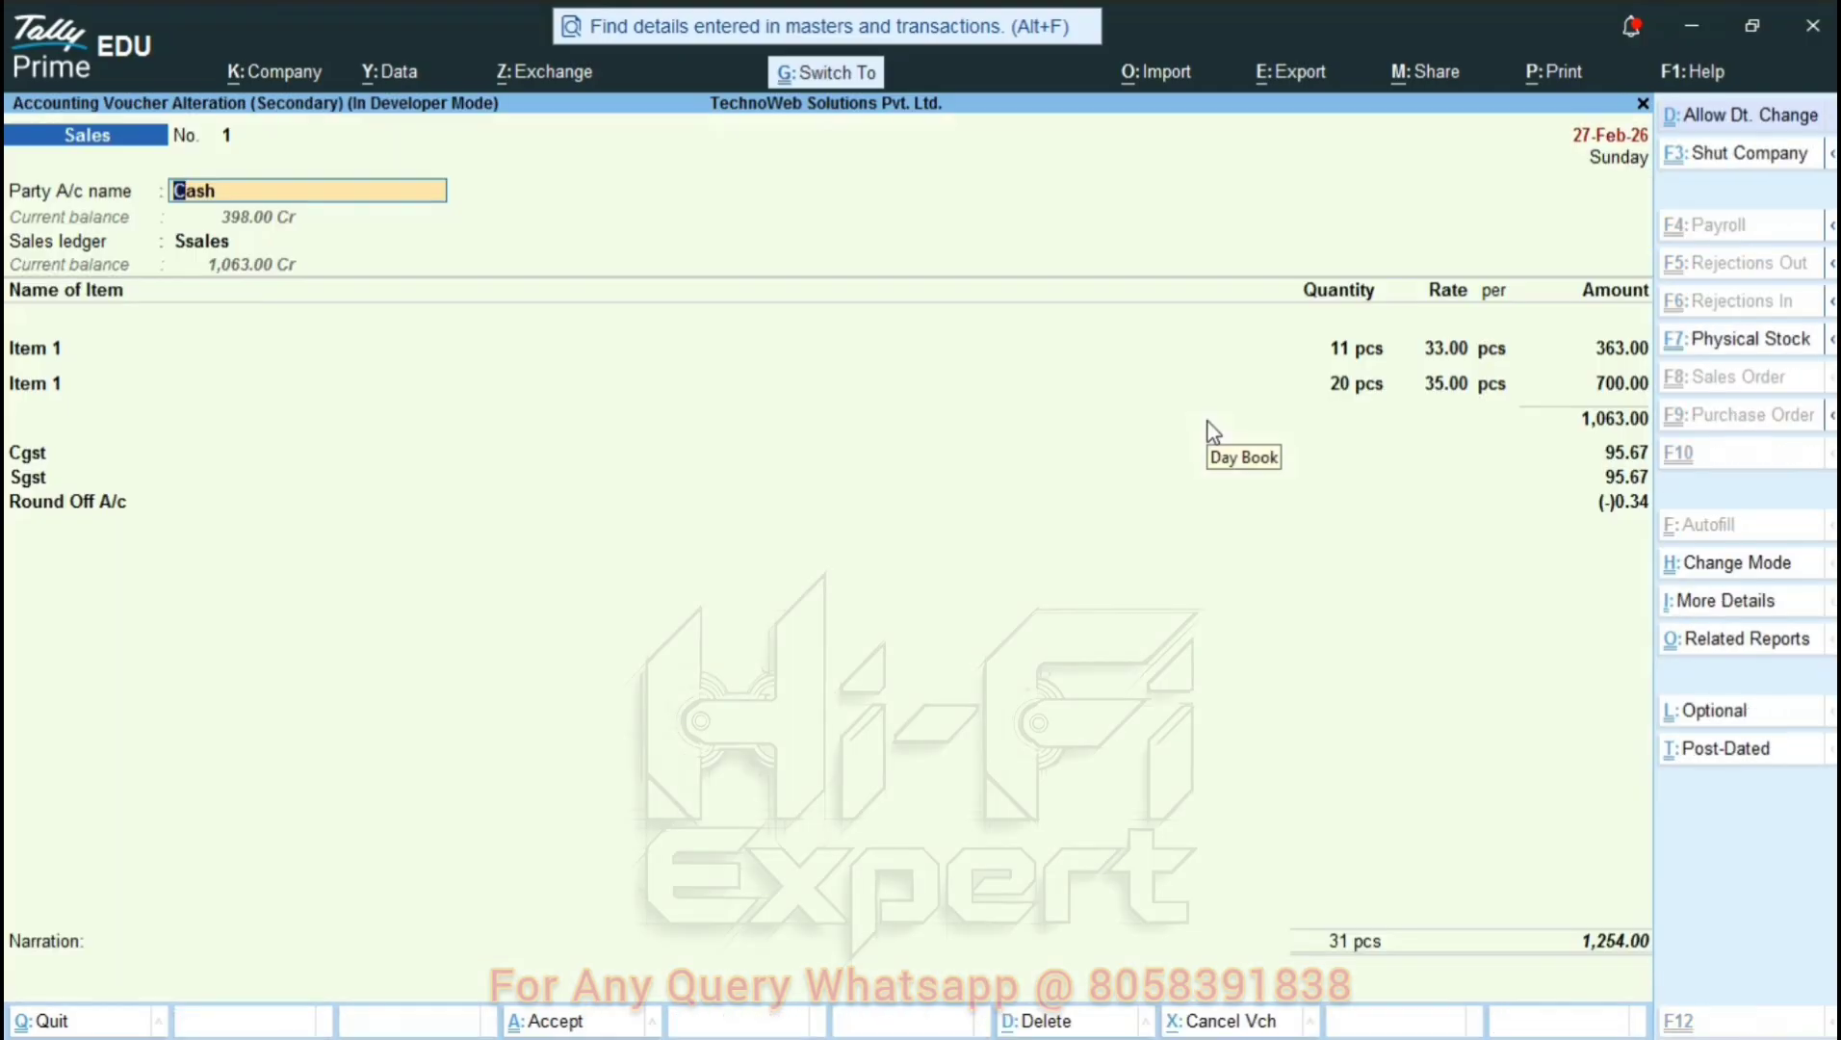
{"action": "key", "text": "alt+p"}
{"action": "key", "text": "i"}
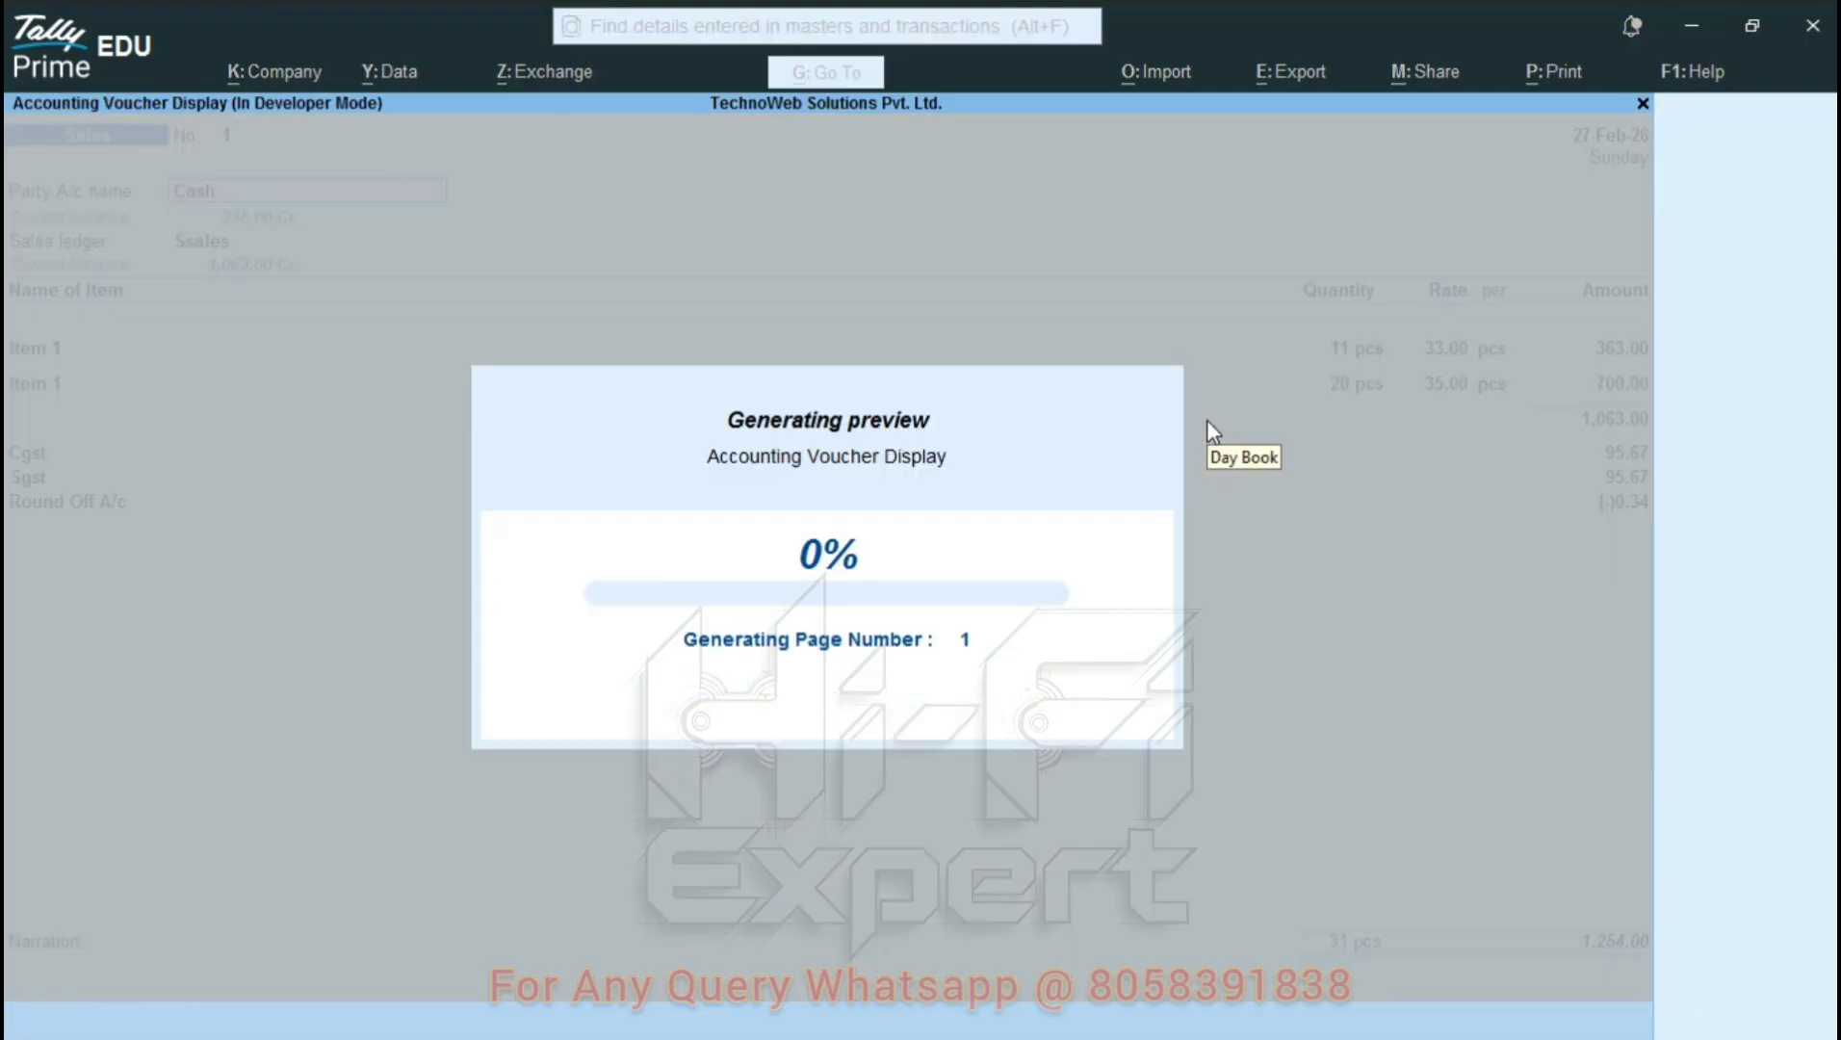
{"action": "key", "text": "Escape"}
{"action": "key", "text": "Escape"}
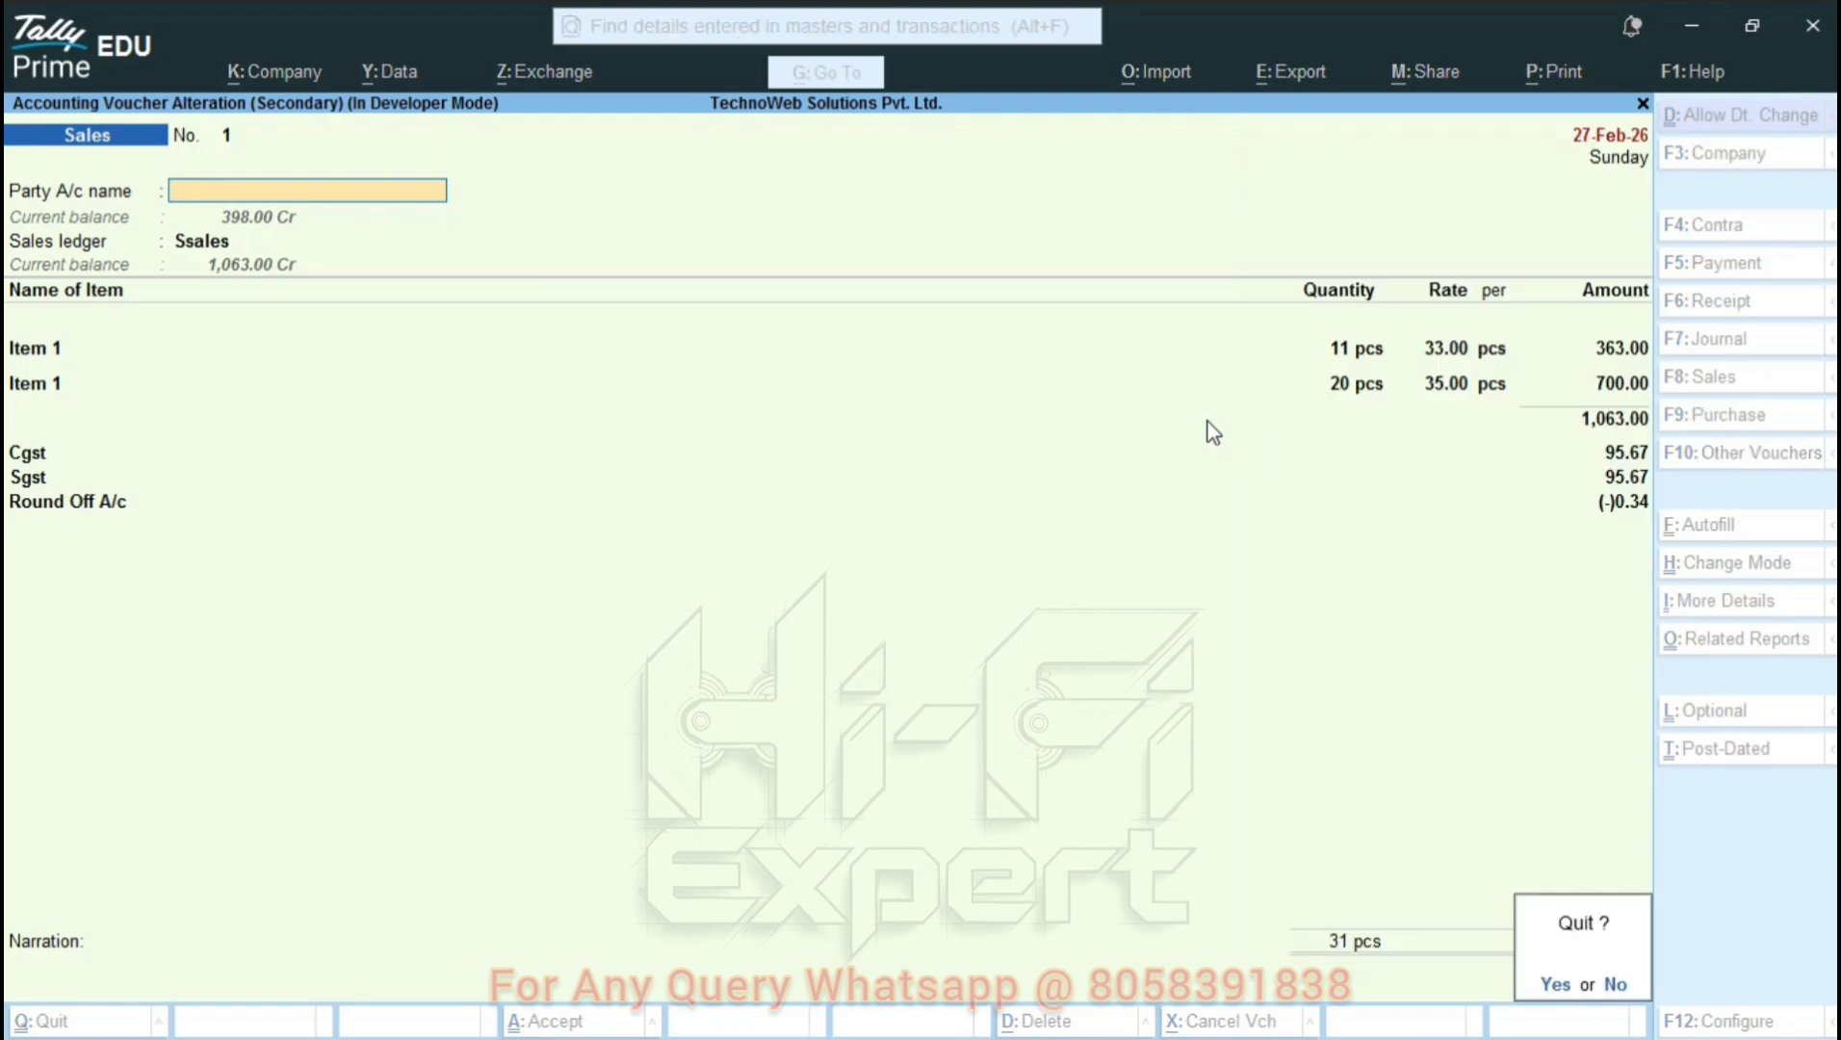
{"action": "key", "text": "Return"}
{"action": "key", "text": "Escape"}
{"action": "key", "text": "Up"}
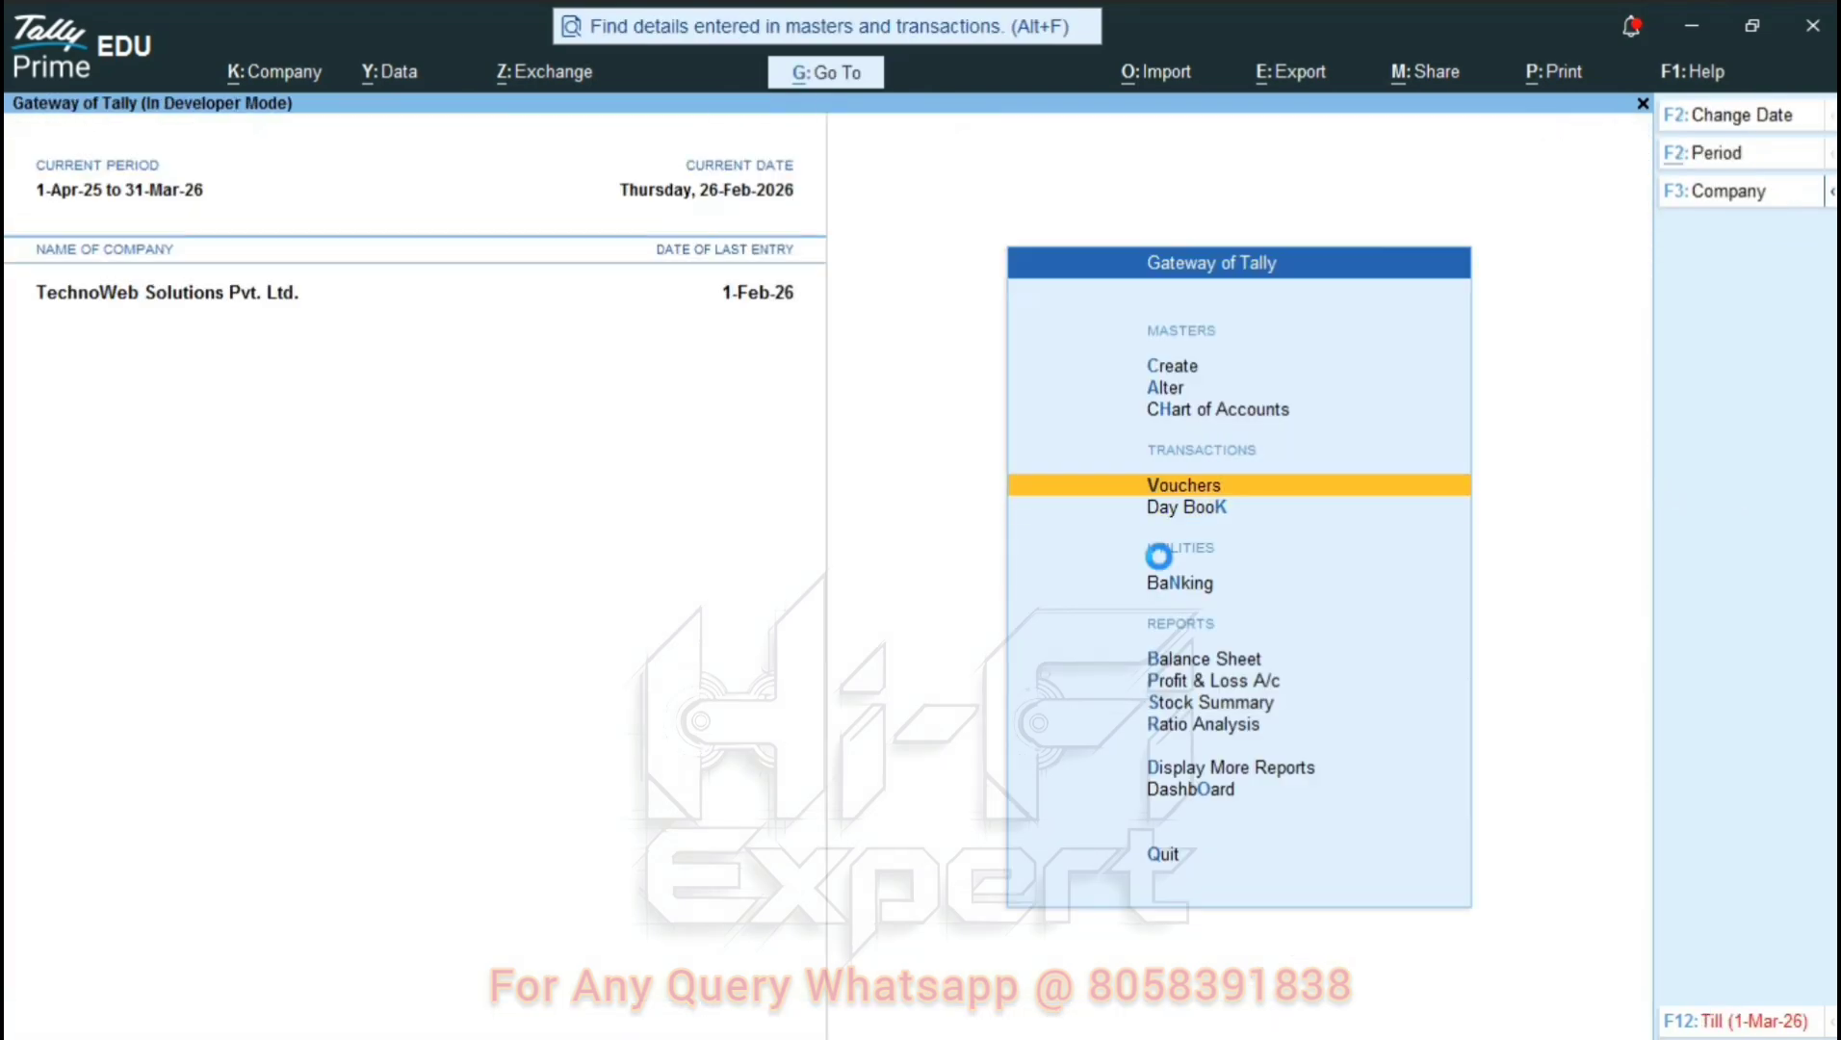
{"action": "key", "text": "Return"}
{"action": "key", "text": "ctrl"}
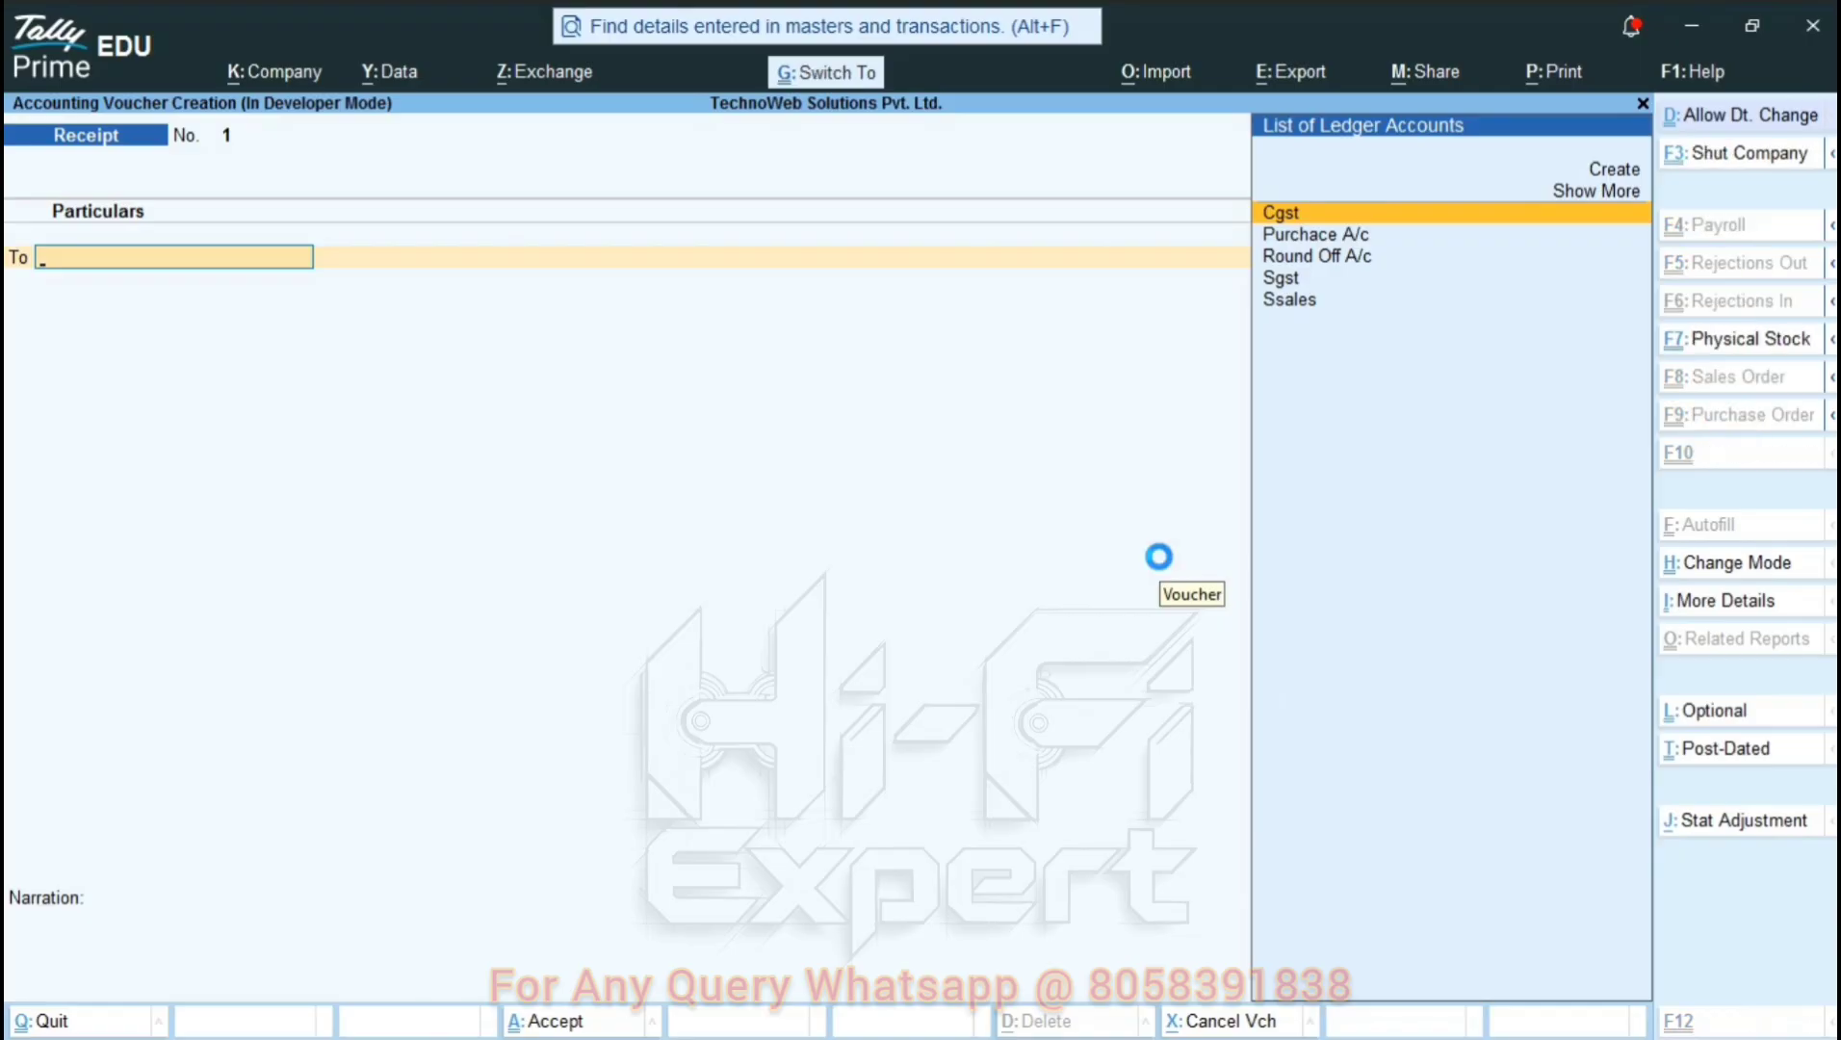
{"action": "key", "text": "ctrl+d"}
{"action": "key", "text": "plus"}
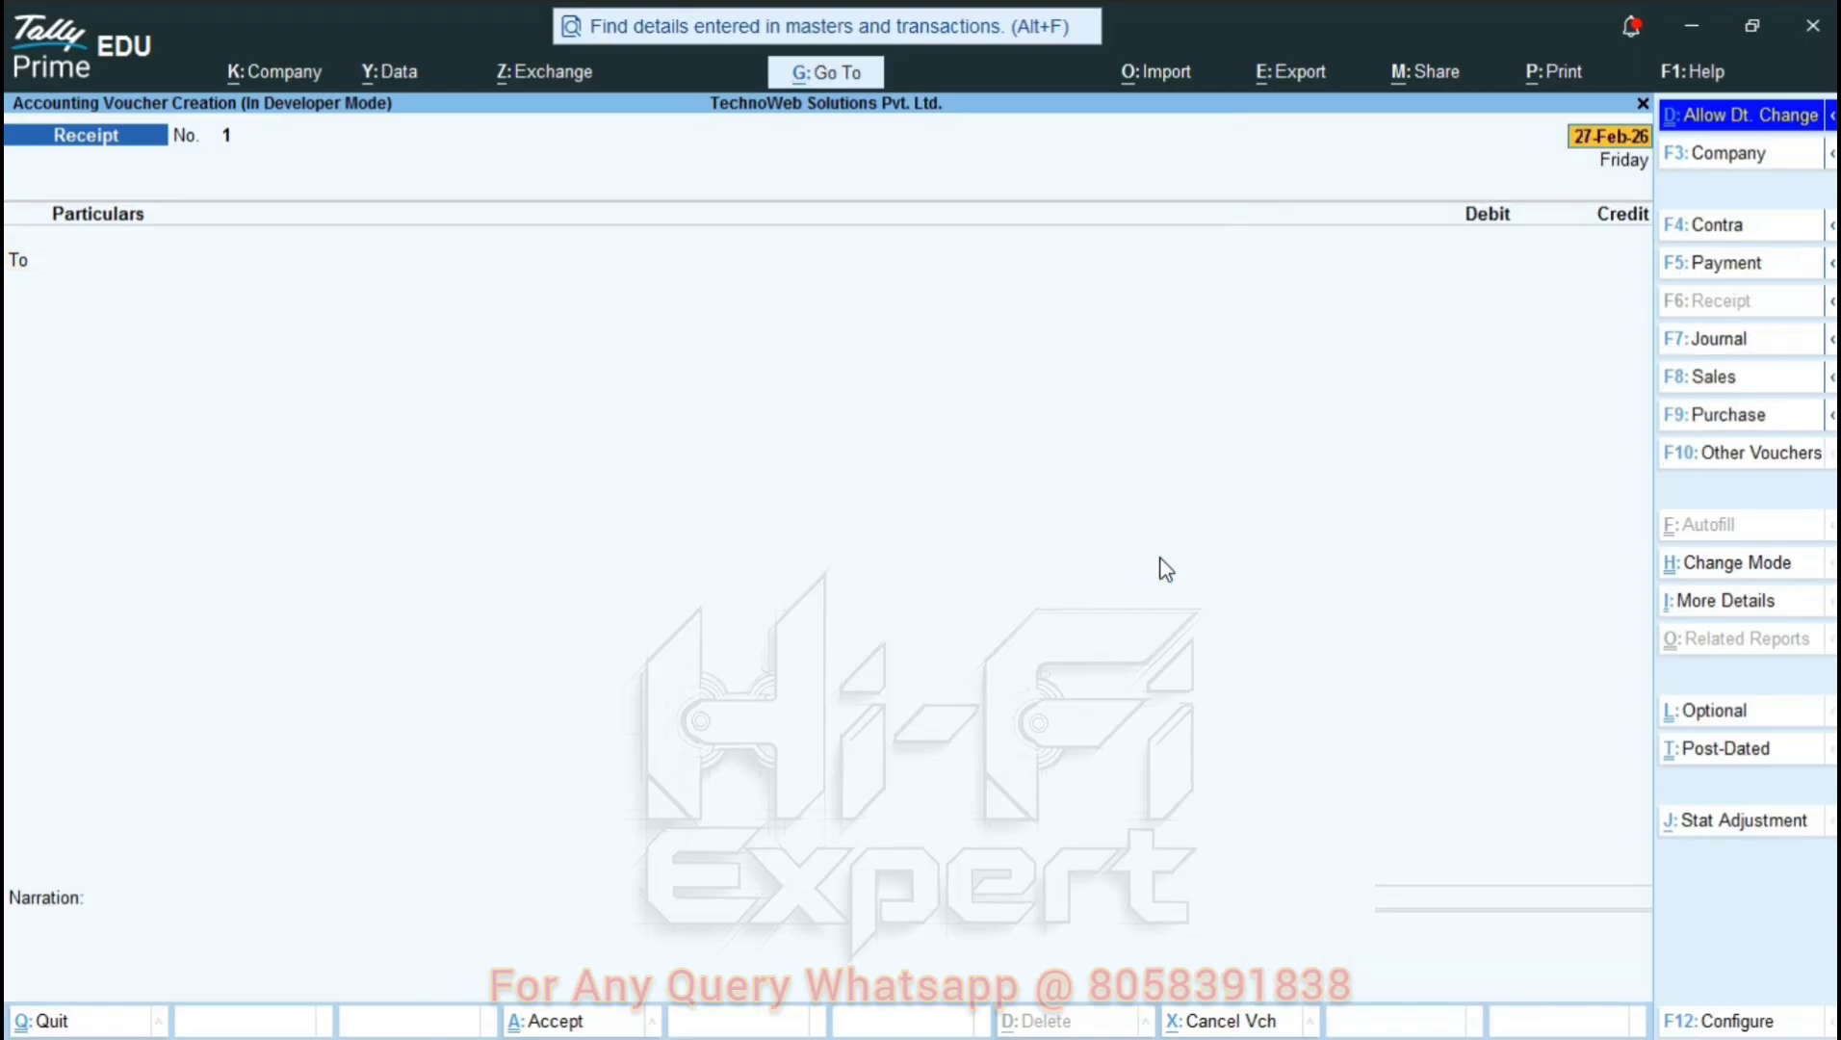
{"action": "key", "text": "minus"}
{"action": "key", "text": "minus"}
{"action": "key", "text": "minus"}
{"action": "key", "text": "minus"}
{"action": "key", "text": "minus"}
{"action": "key", "text": "minus"}
{"action": "key", "text": "Return"}
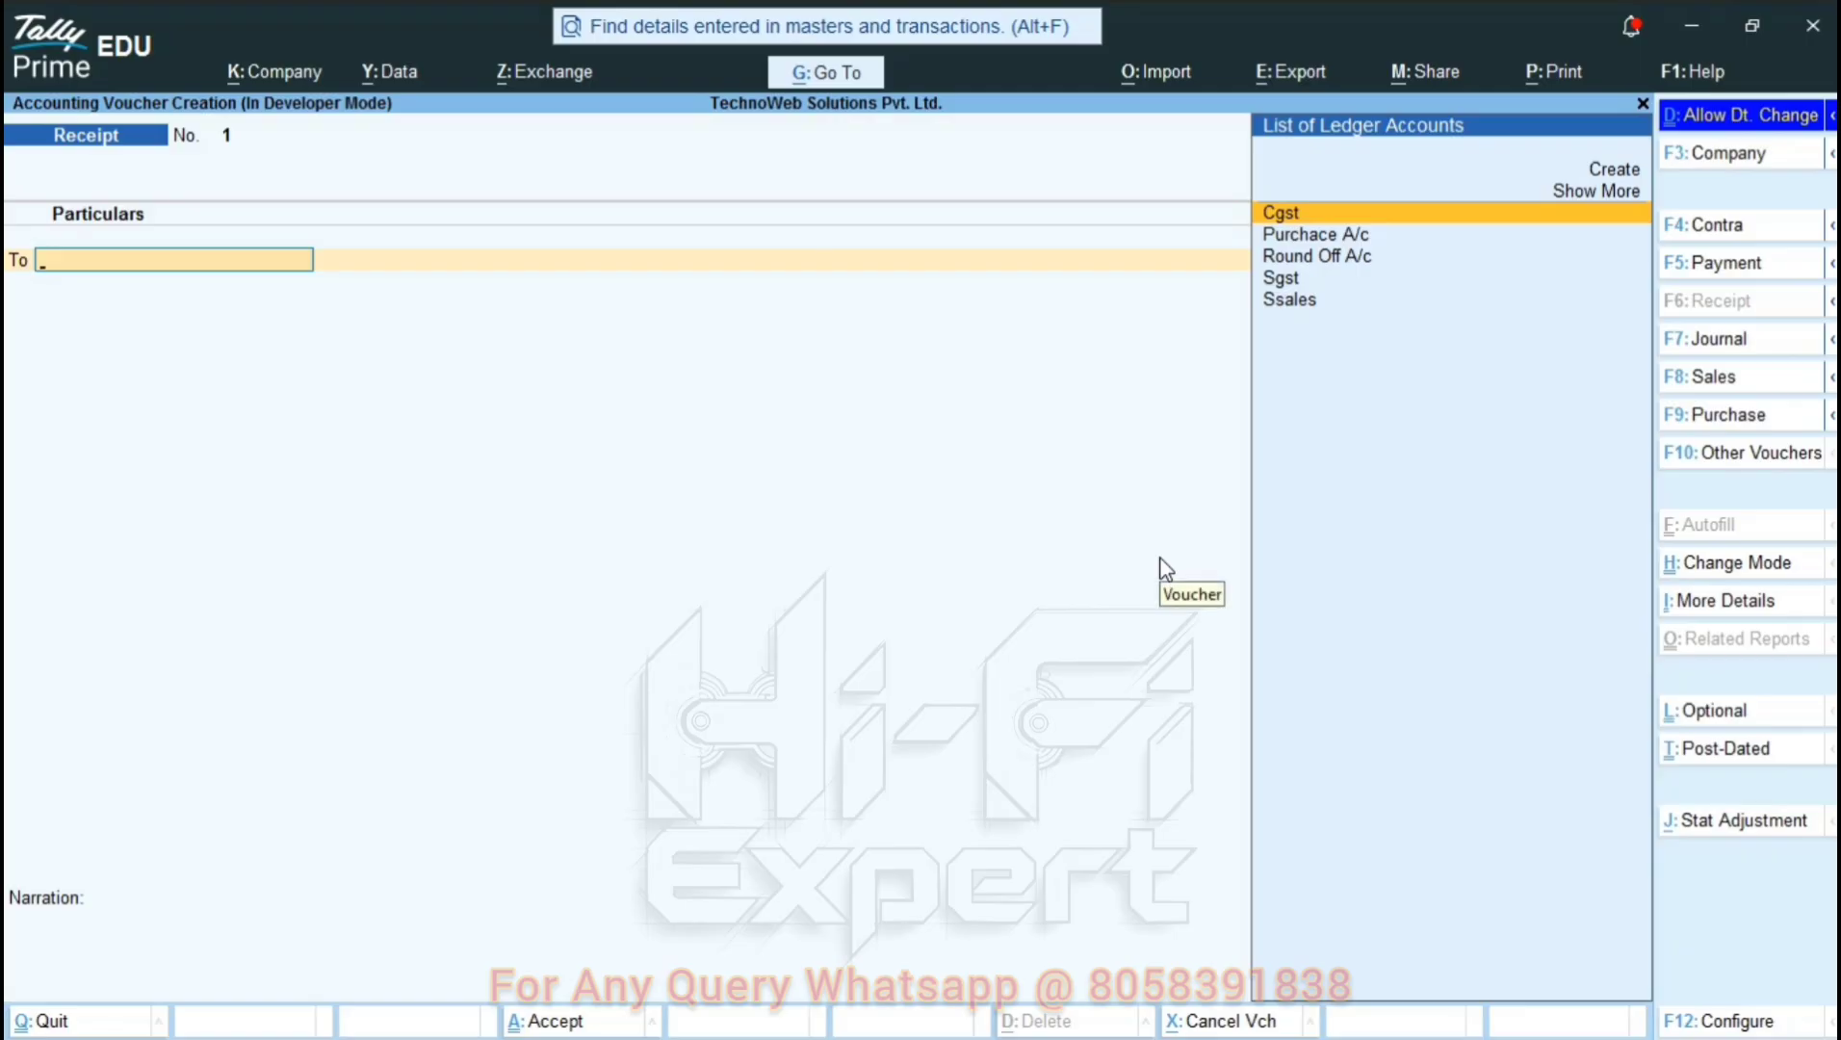
{"action": "key", "text": "ctrl+p"}
{"action": "key", "text": "i"}
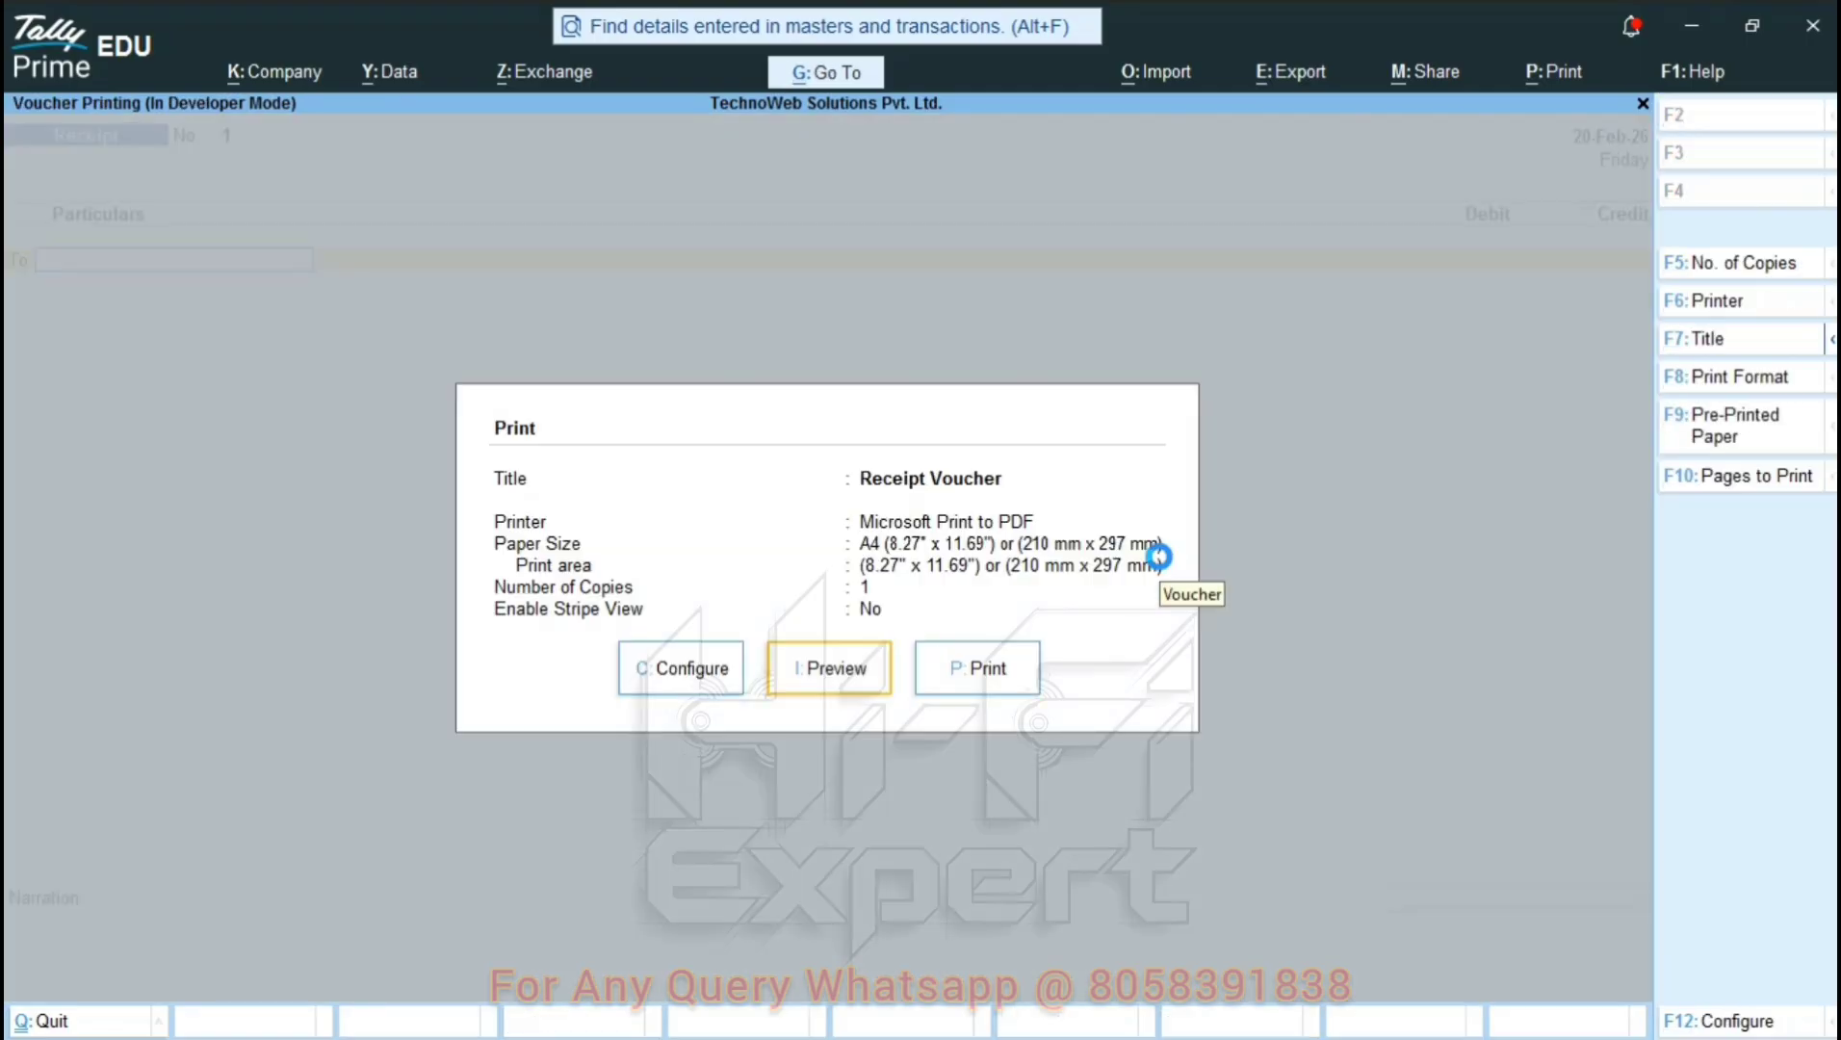
{"action": "key", "text": "alt+z"}
{"action": "key", "text": "plus"}
{"action": "key", "text": "plus"}
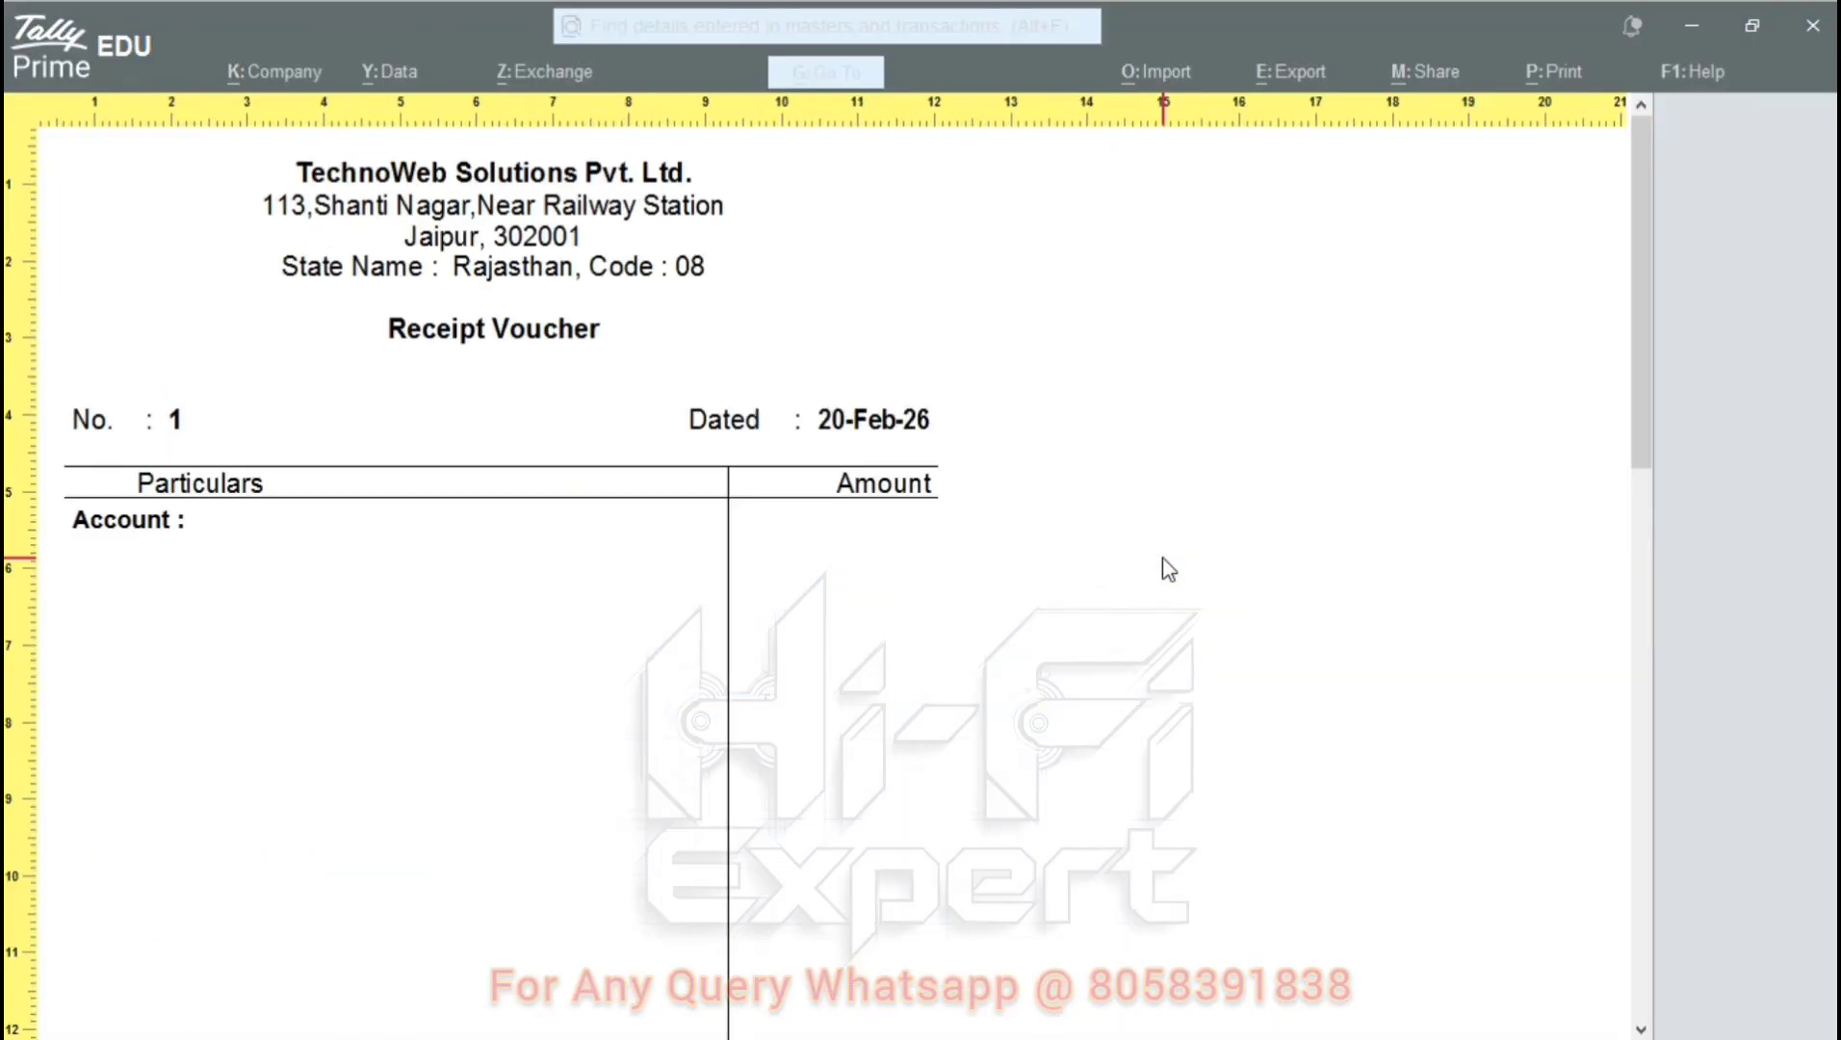
{"action": "scroll", "coordinate": [862, 512], "scroll_direction": "down", "scroll_amount": 6}
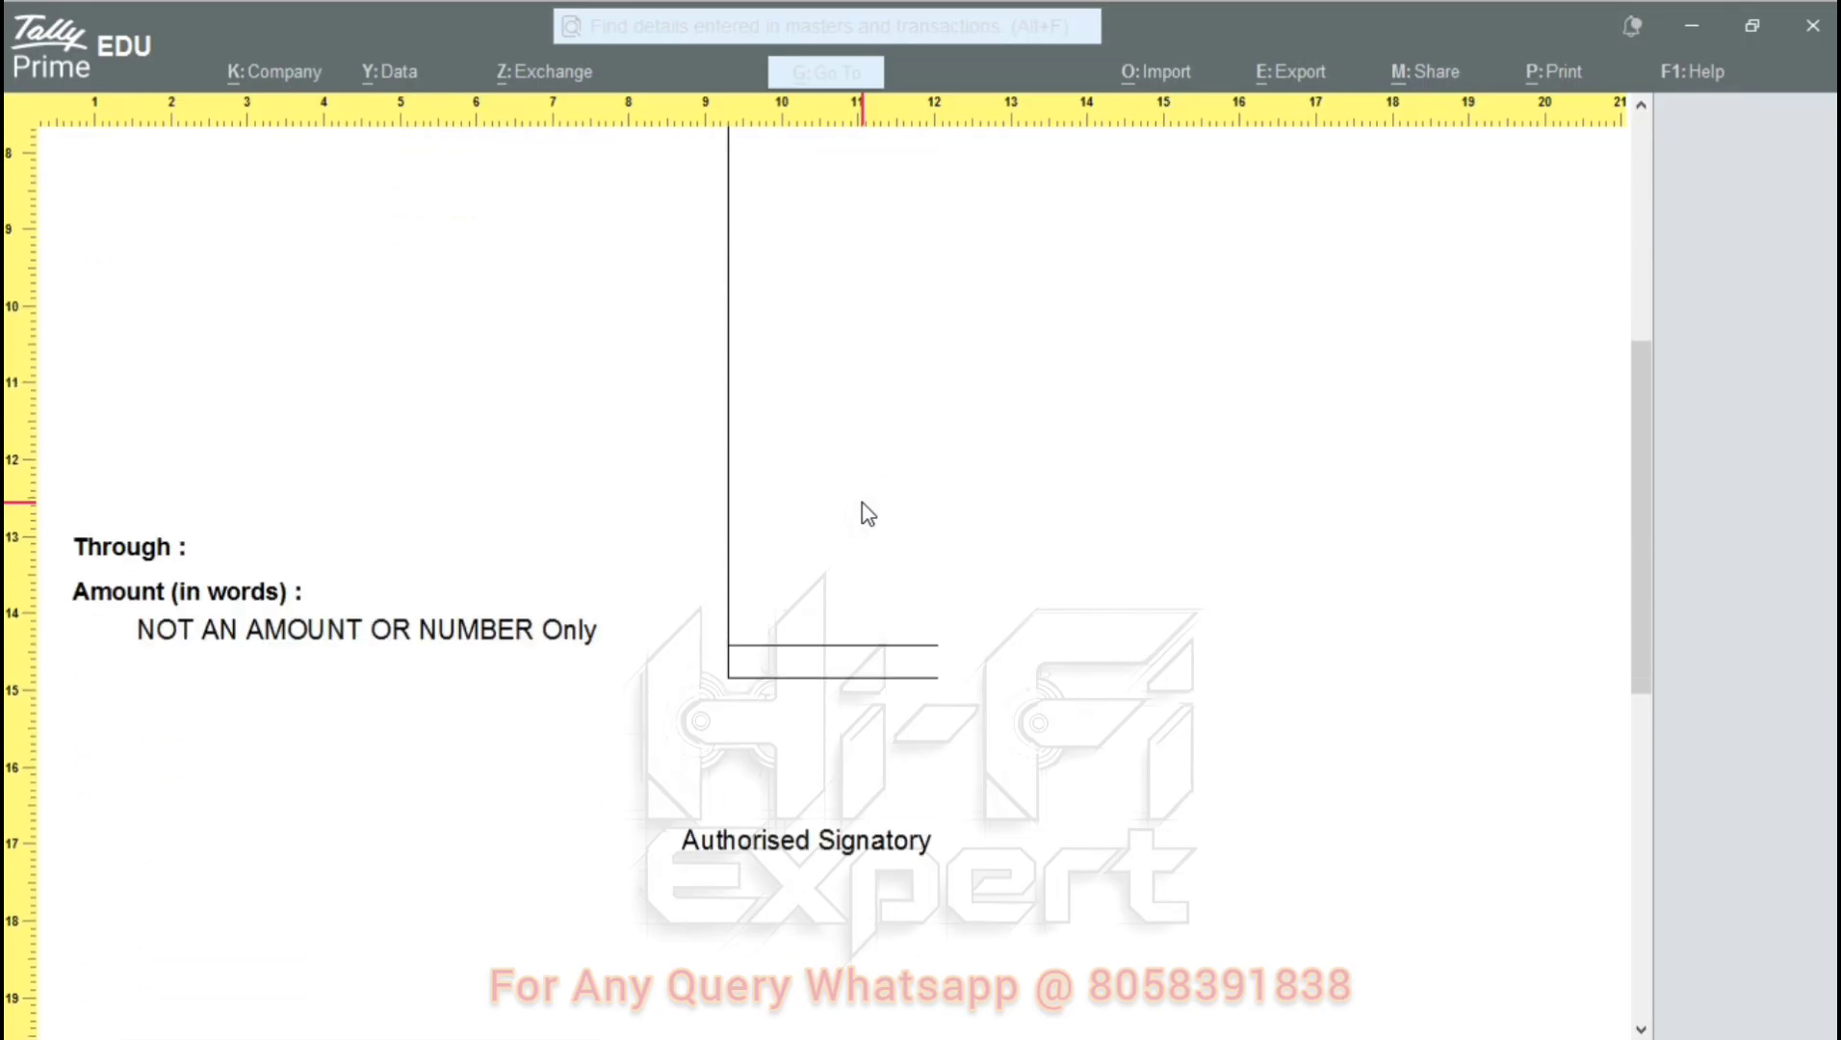
{"action": "key", "text": "Escape"}
{"action": "key", "text": "Escape"}
{"action": "key", "text": "Escape"}
{"action": "key", "text": "Escape"}
{"action": "key", "text": "Escape"}
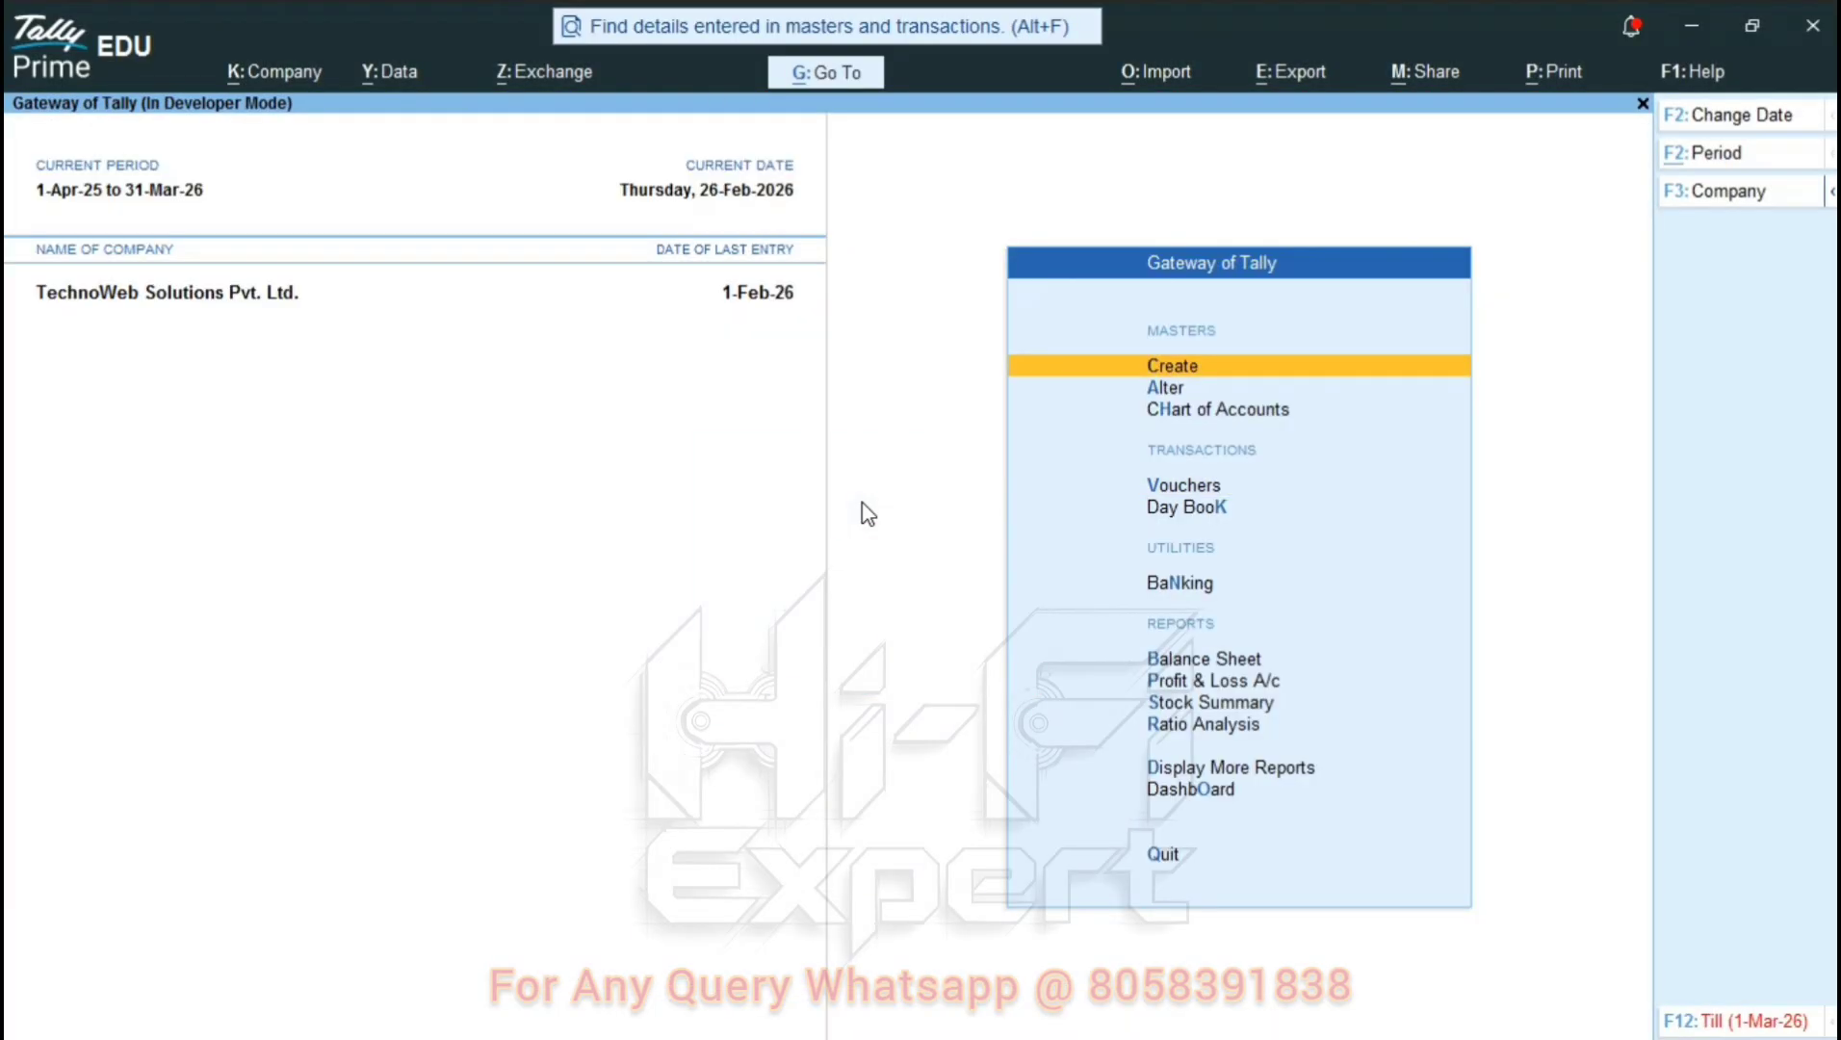
Go through Display More Reports > Account Books > Ledger and select the Cash ledger.
{"action": "key", "text": "k"}
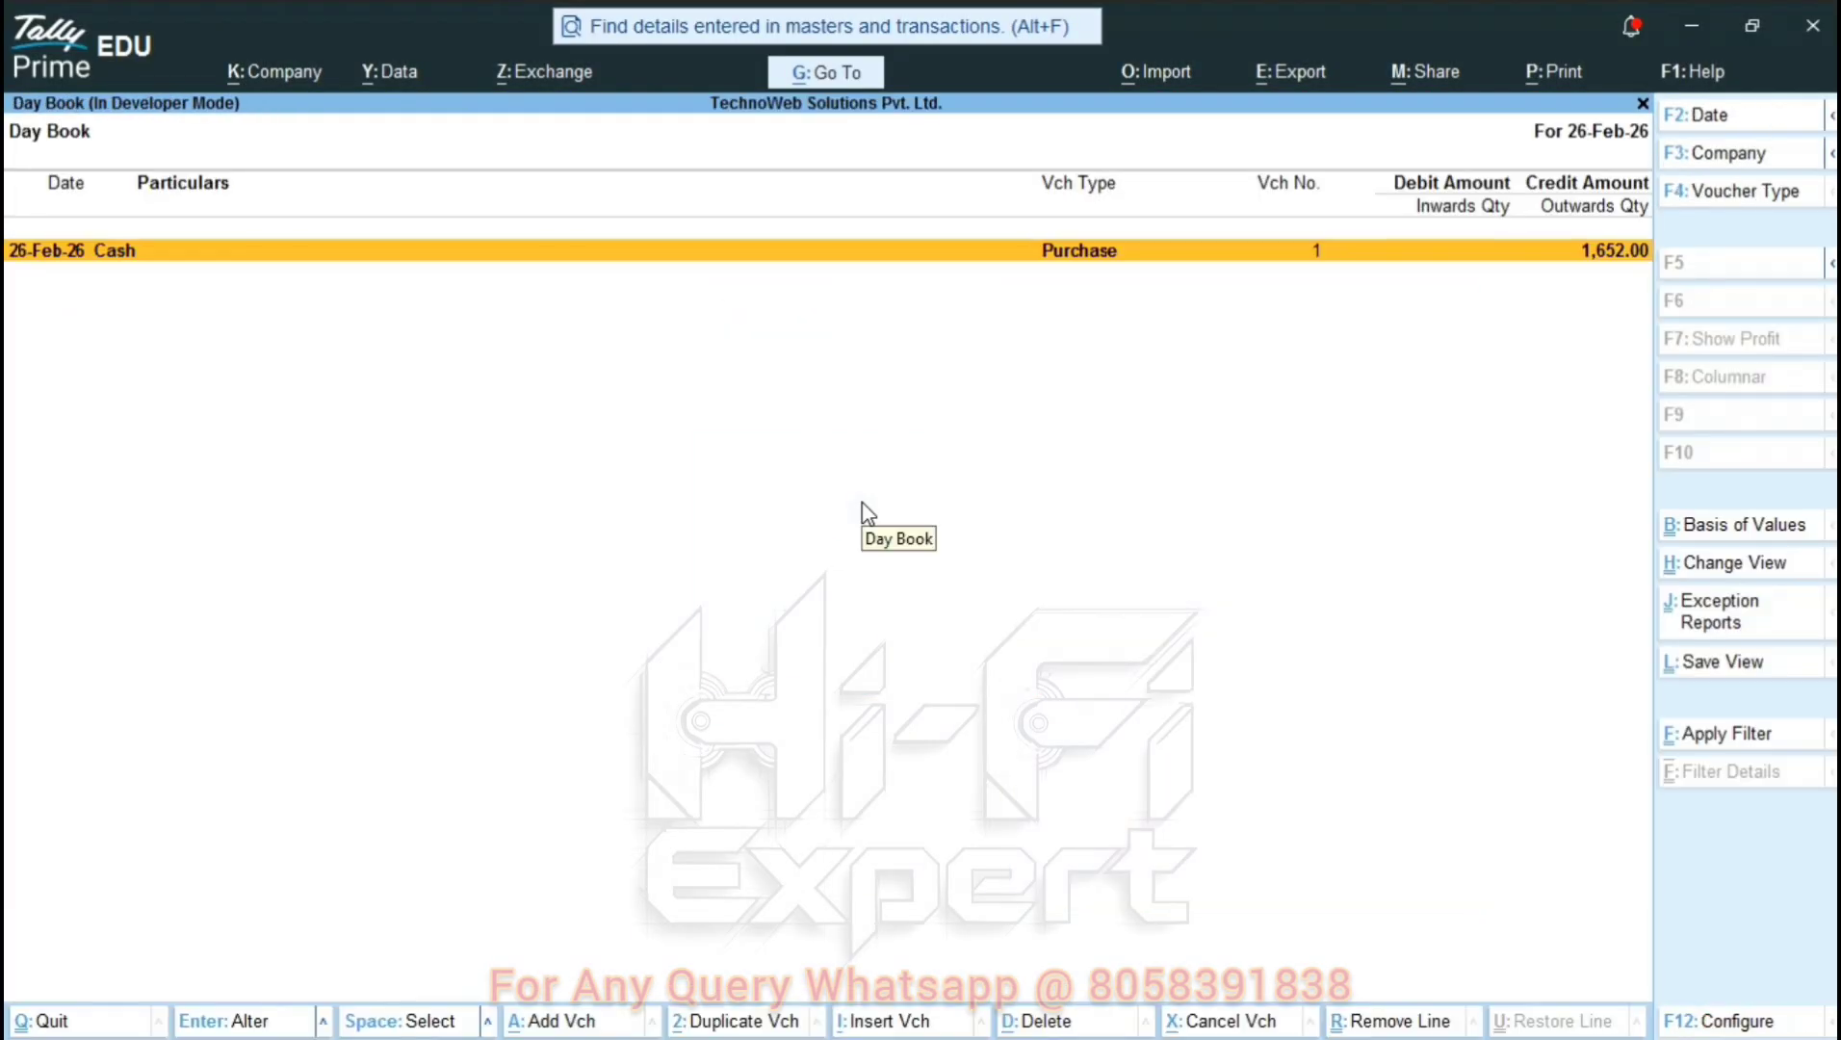
{"action": "key", "text": "Escape"}
{"action": "key", "text": "Escape"}
{"action": "key", "text": "Escape"}
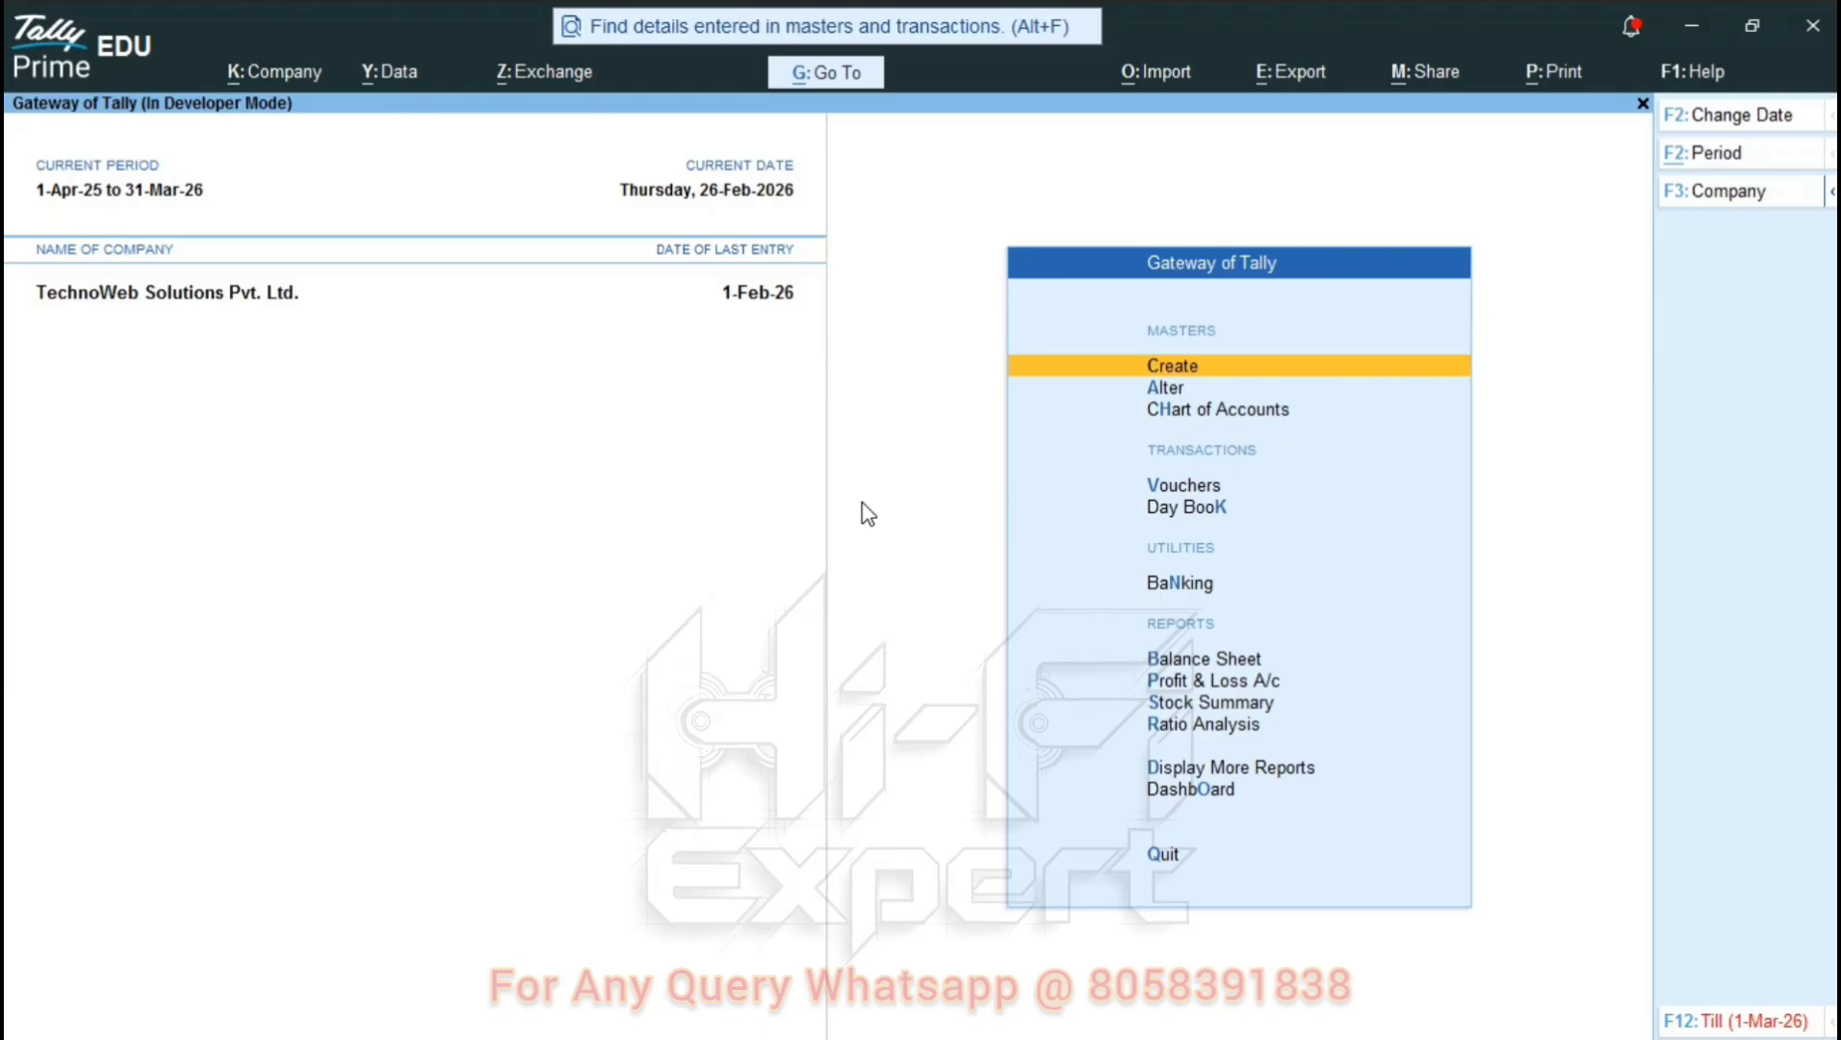
{"action": "key", "text": "Down"}
{"action": "key", "text": "Down"}
{"action": "key", "text": "Down"}
{"action": "key", "text": "Down"}
{"action": "key", "text": "Down"}
{"action": "key", "text": "Down"}
{"action": "key", "text": "Down"}
{"action": "key", "text": "Down"}
{"action": "key", "text": "Down"}
{"action": "key", "text": "Down"}
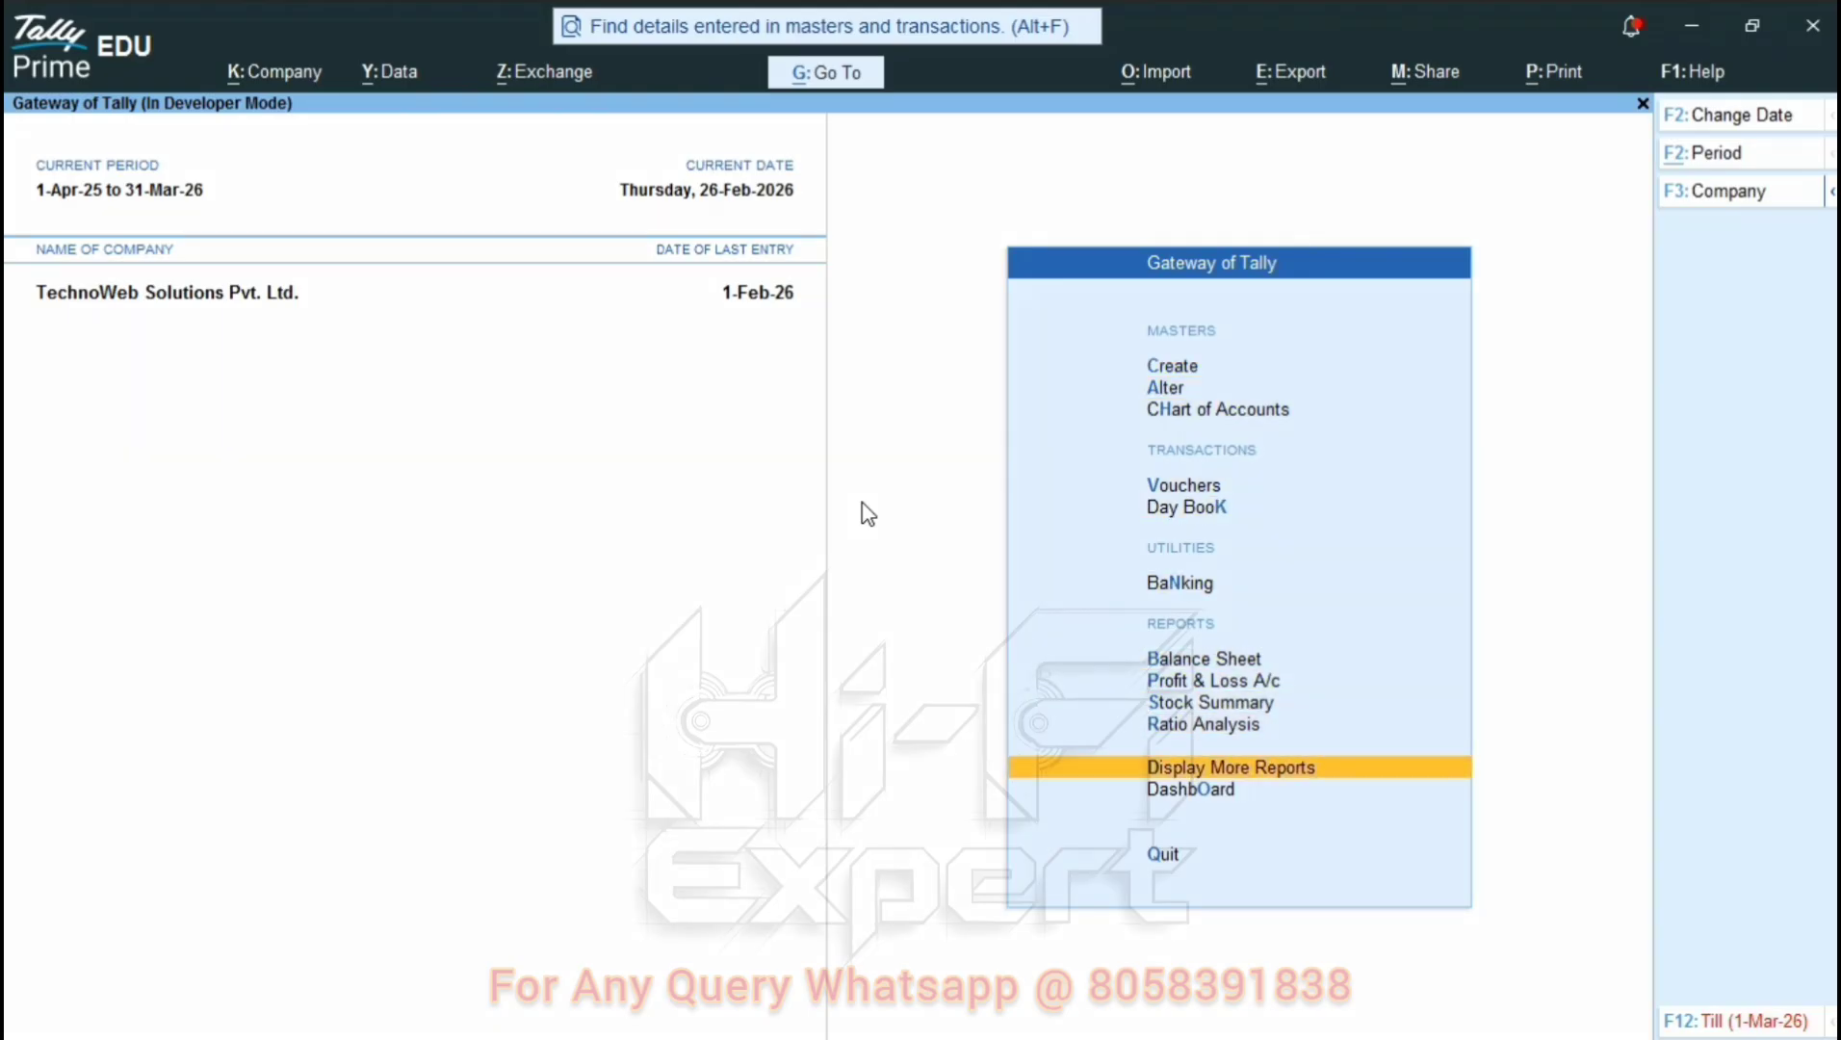
{"action": "key", "text": "Return"}
{"action": "key", "text": "Down"}
{"action": "key", "text": "Down"}
{"action": "key", "text": "Down"}
{"action": "key", "text": "Down"}
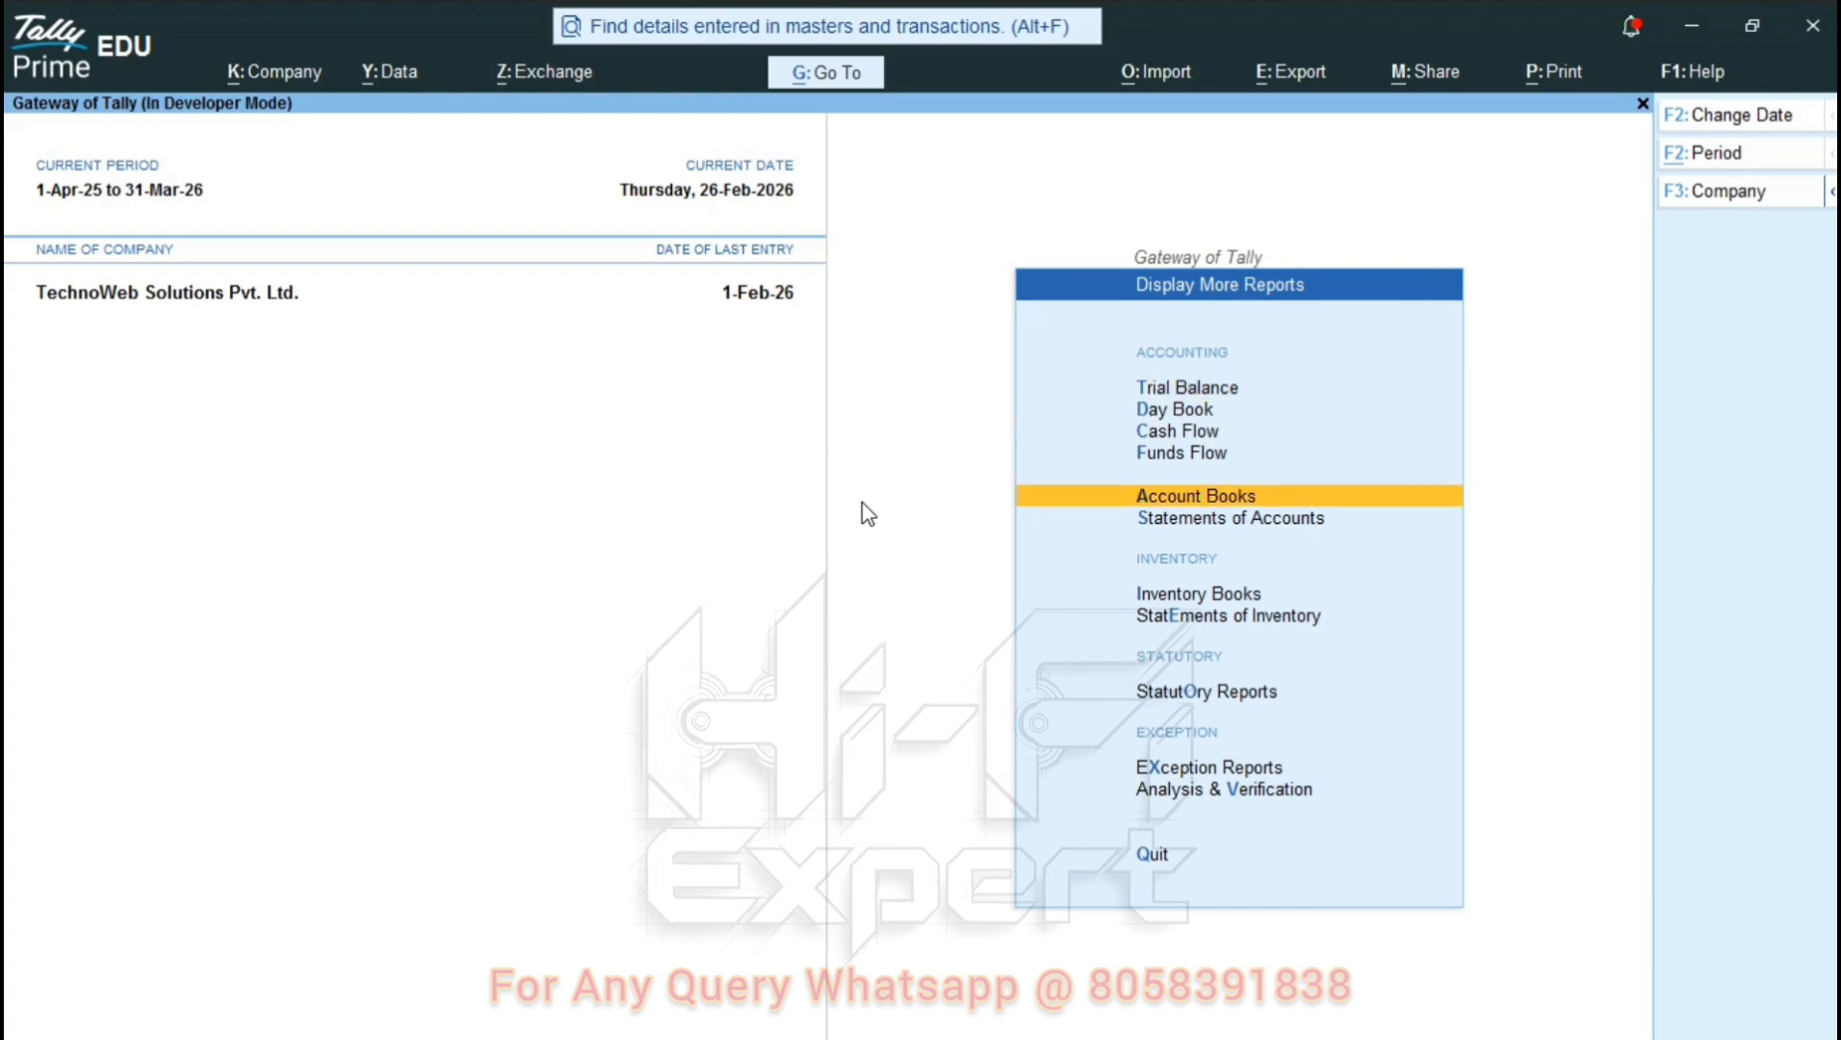
{"action": "key", "text": "Return"}
{"action": "key", "text": "Down"}
{"action": "key", "text": "Return"}
{"action": "key", "text": "Down"}
{"action": "key", "text": "Down"}
{"action": "key", "text": "Down"}
{"action": "key", "text": "Down"}
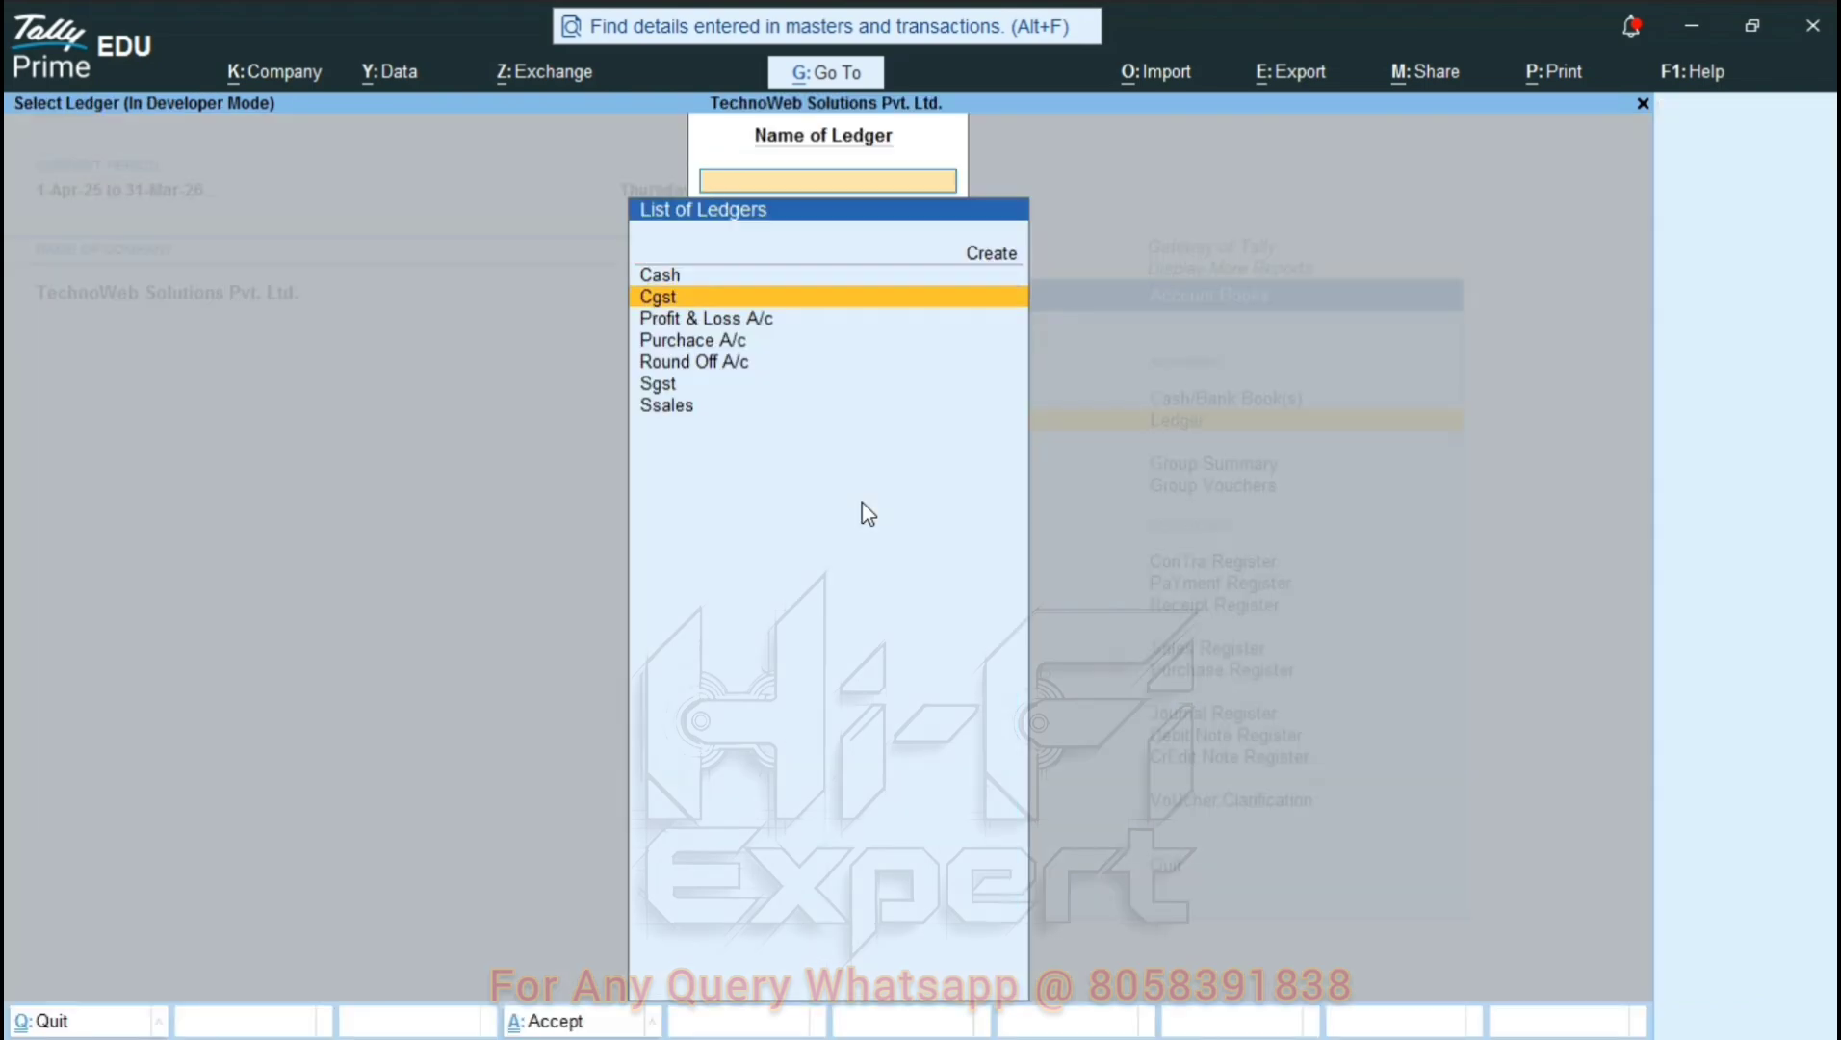
{"action": "key", "text": "Up"}
{"action": "key", "text": "Up"}
{"action": "key", "text": "Up"}
{"action": "key", "text": "Up"}
Open the Cash ledger report and set its period to 1-Feb-26 through 28-Feb-26.
{"action": "key", "text": "Return"}
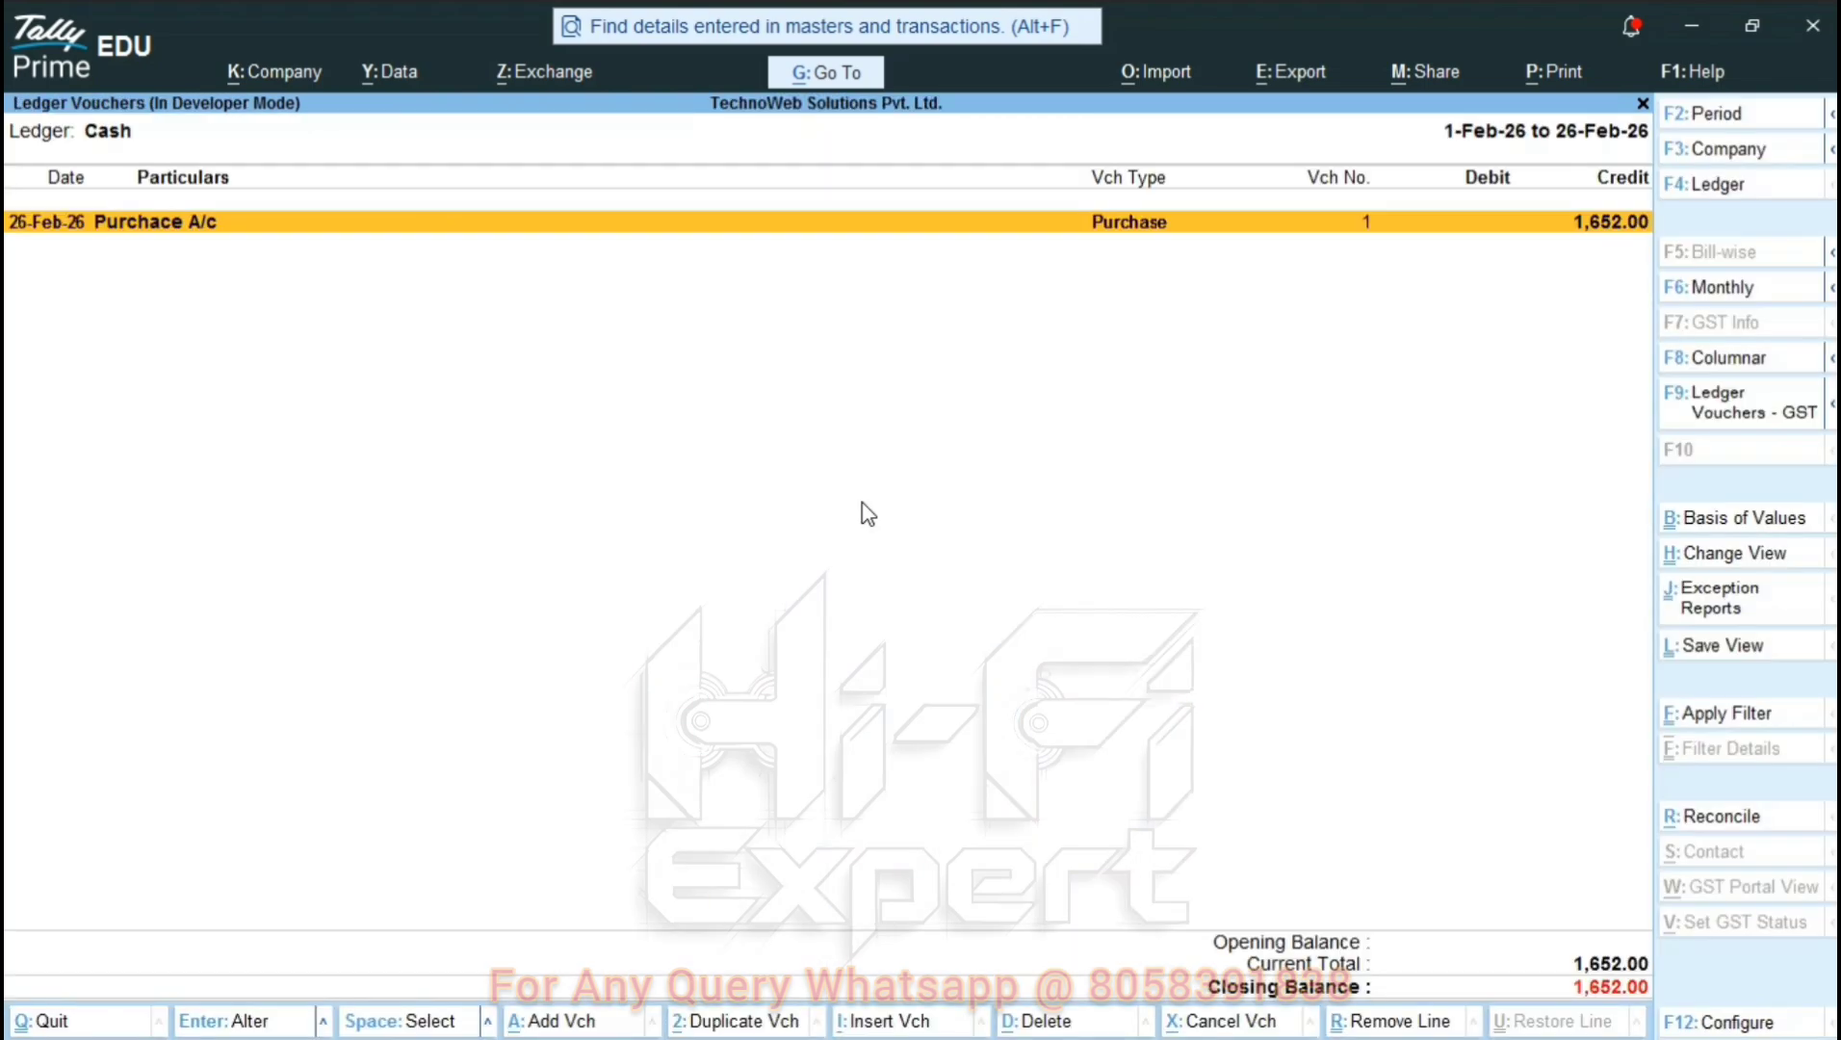
{"action": "key", "text": "F2"}
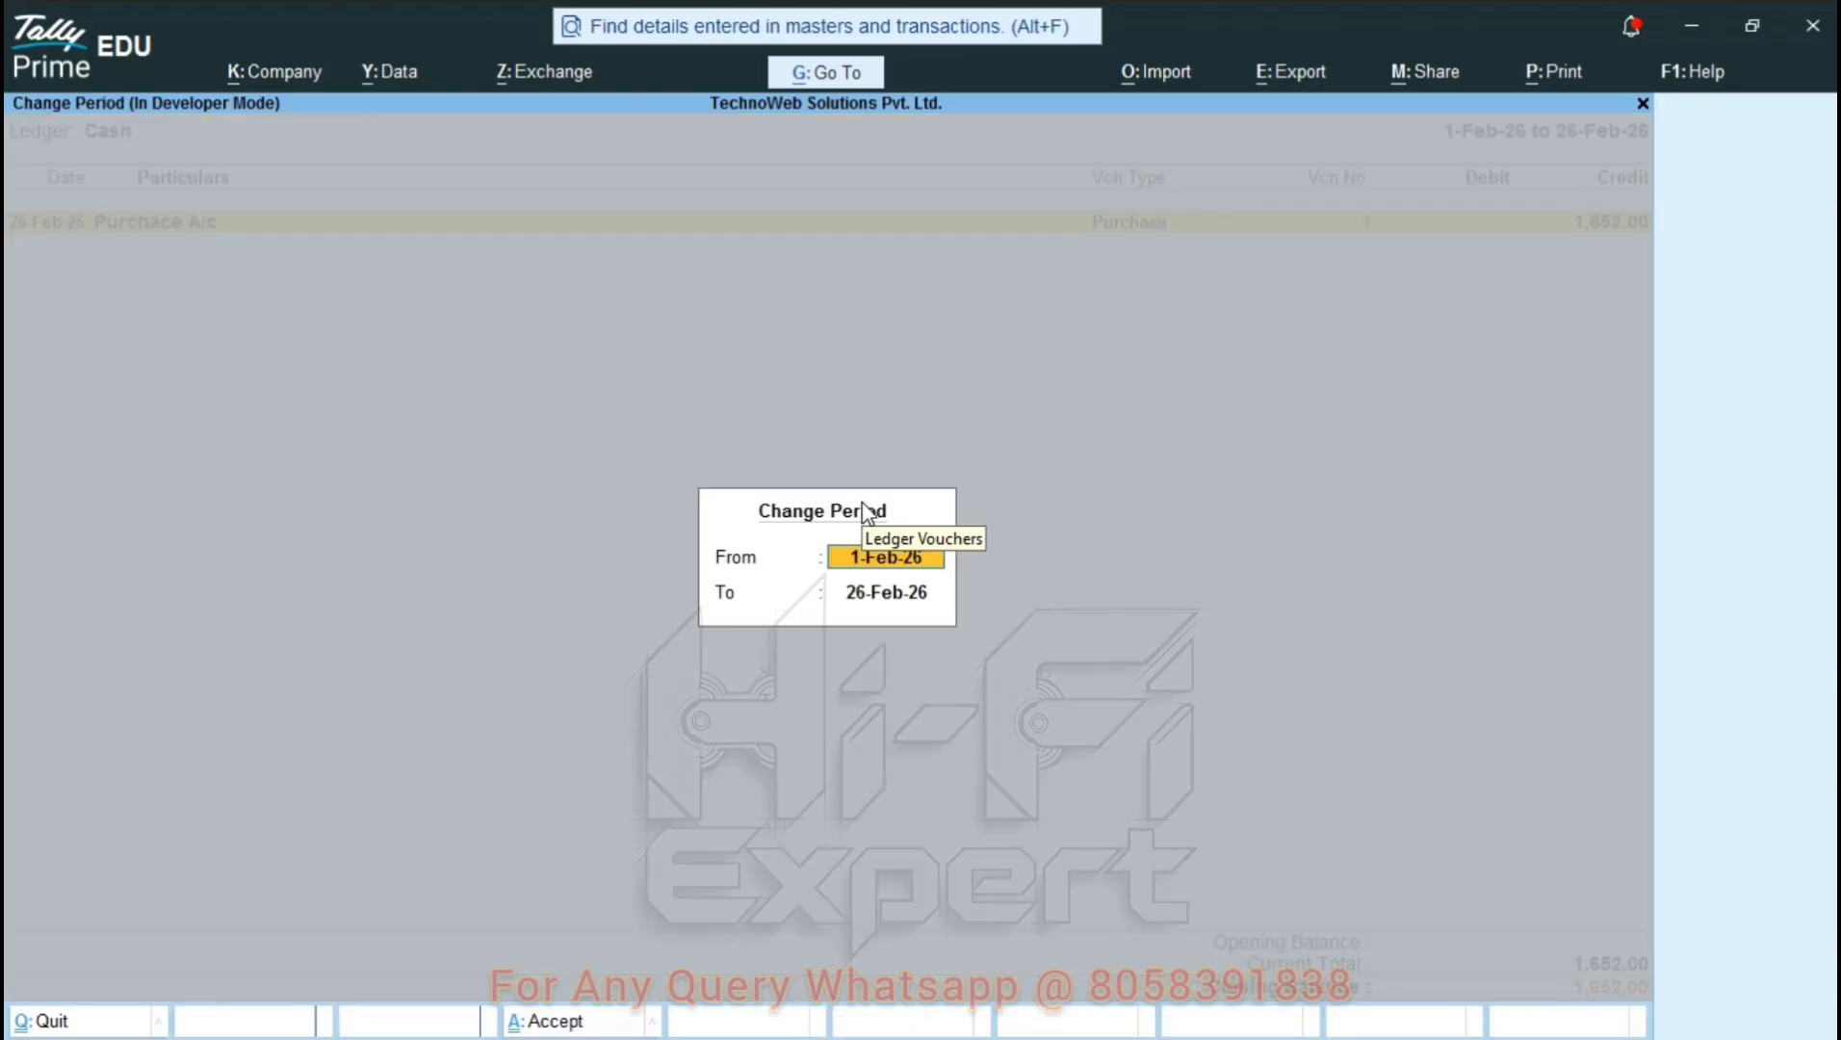
{"action": "key", "text": "Return"}
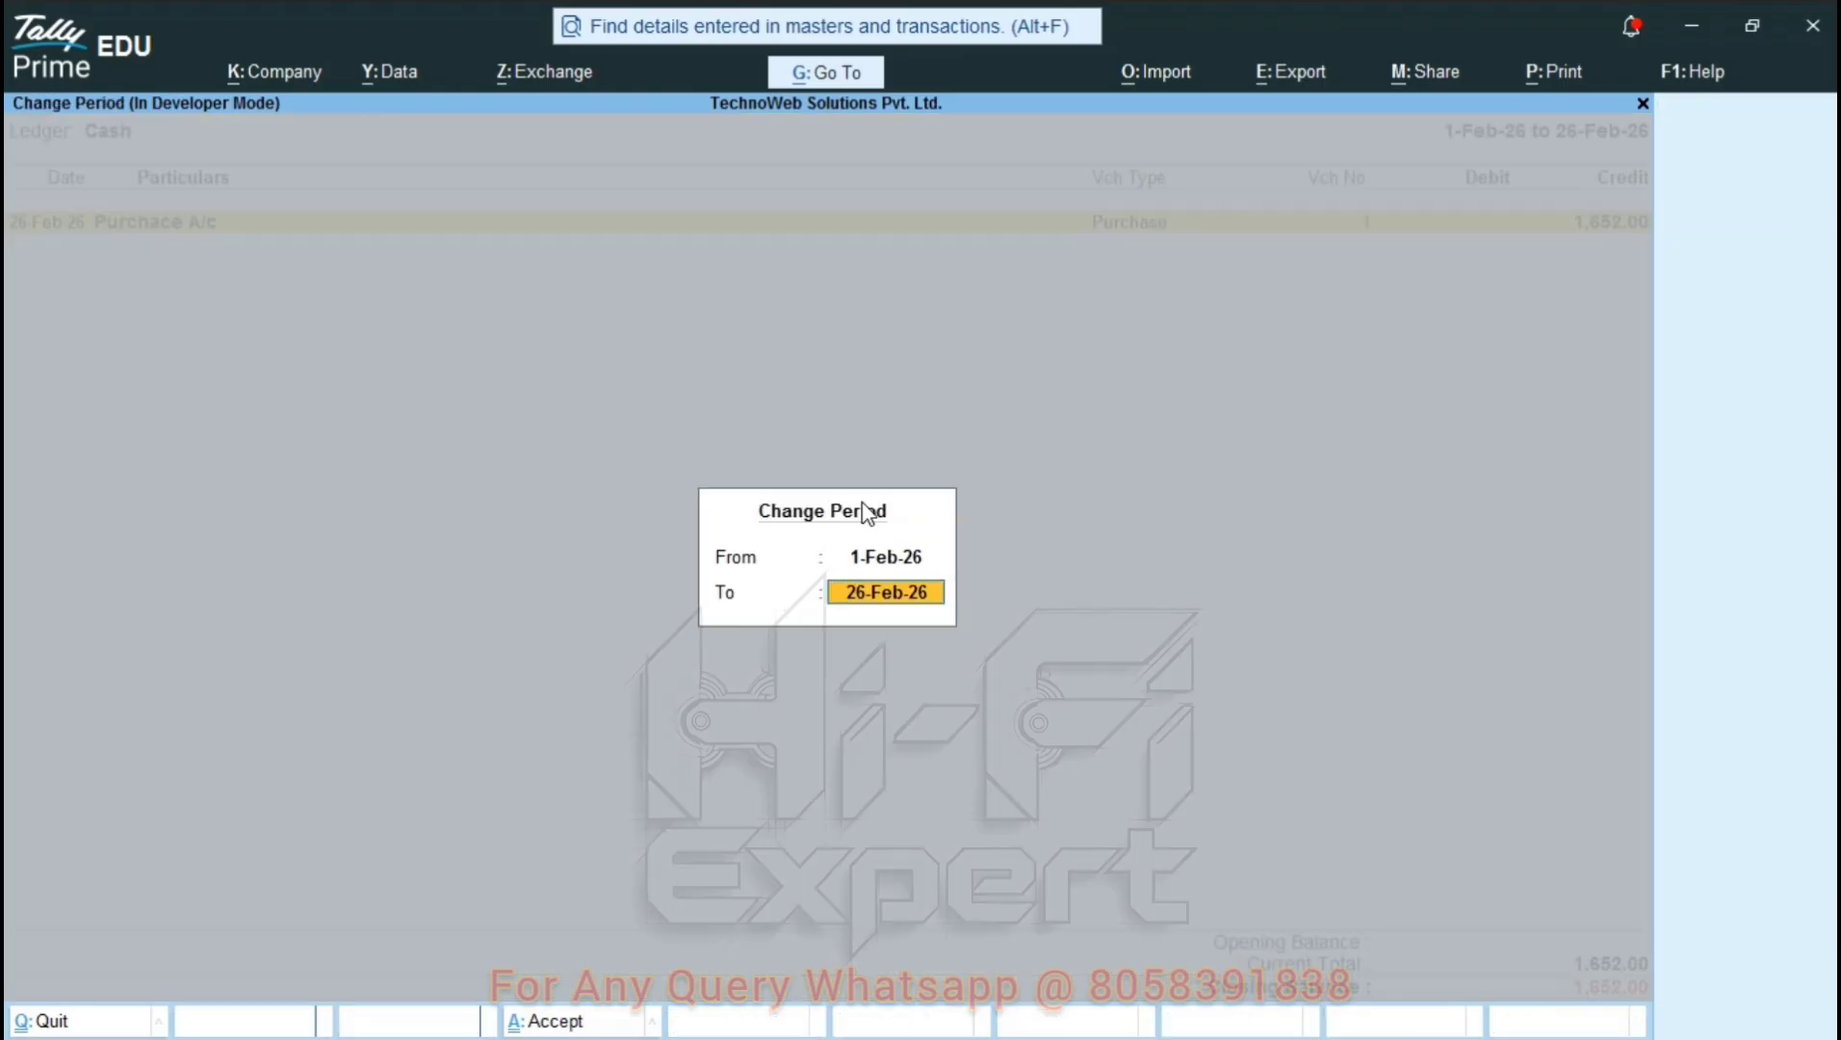
{"action": "type", "text": "28"}
{"action": "key", "text": "Up"}
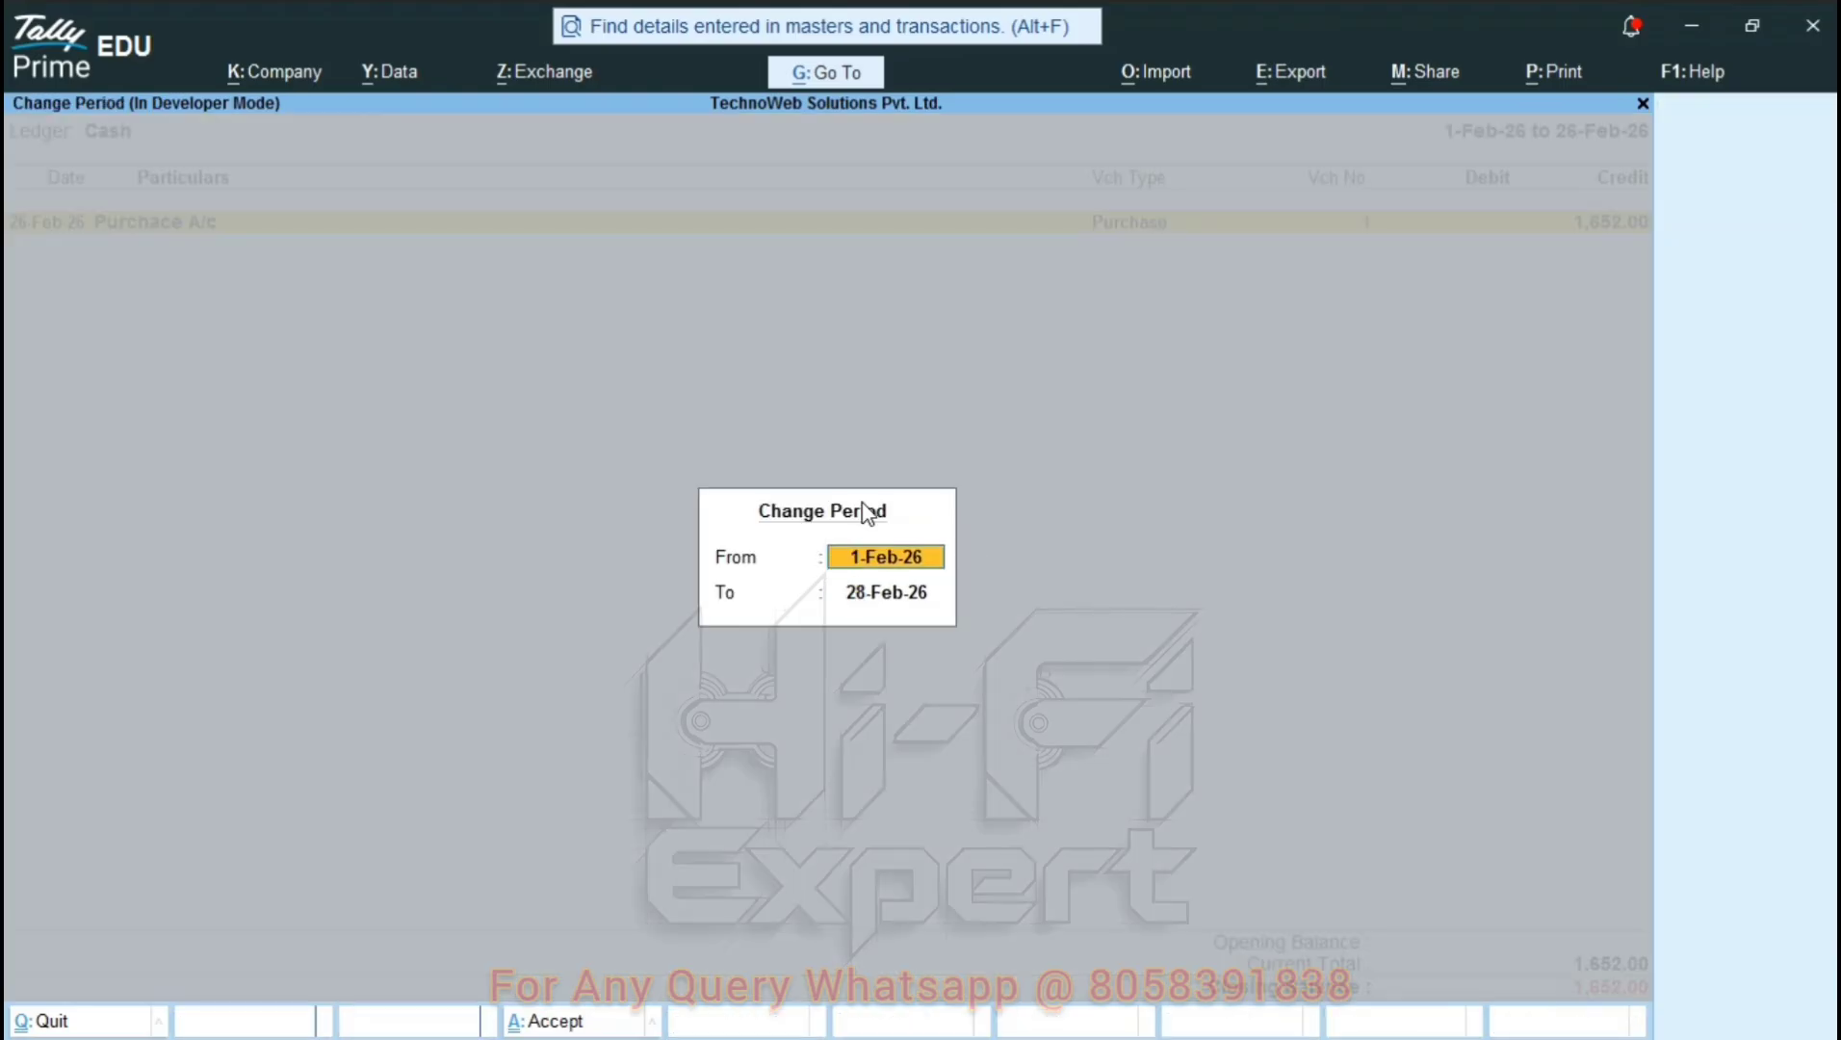
{"action": "key", "text": "Return"}
{"action": "key", "text": "Return"}
Preview the Cash Book printout, then back out to the Account Books reports.
{"action": "key", "text": "alt+p"}
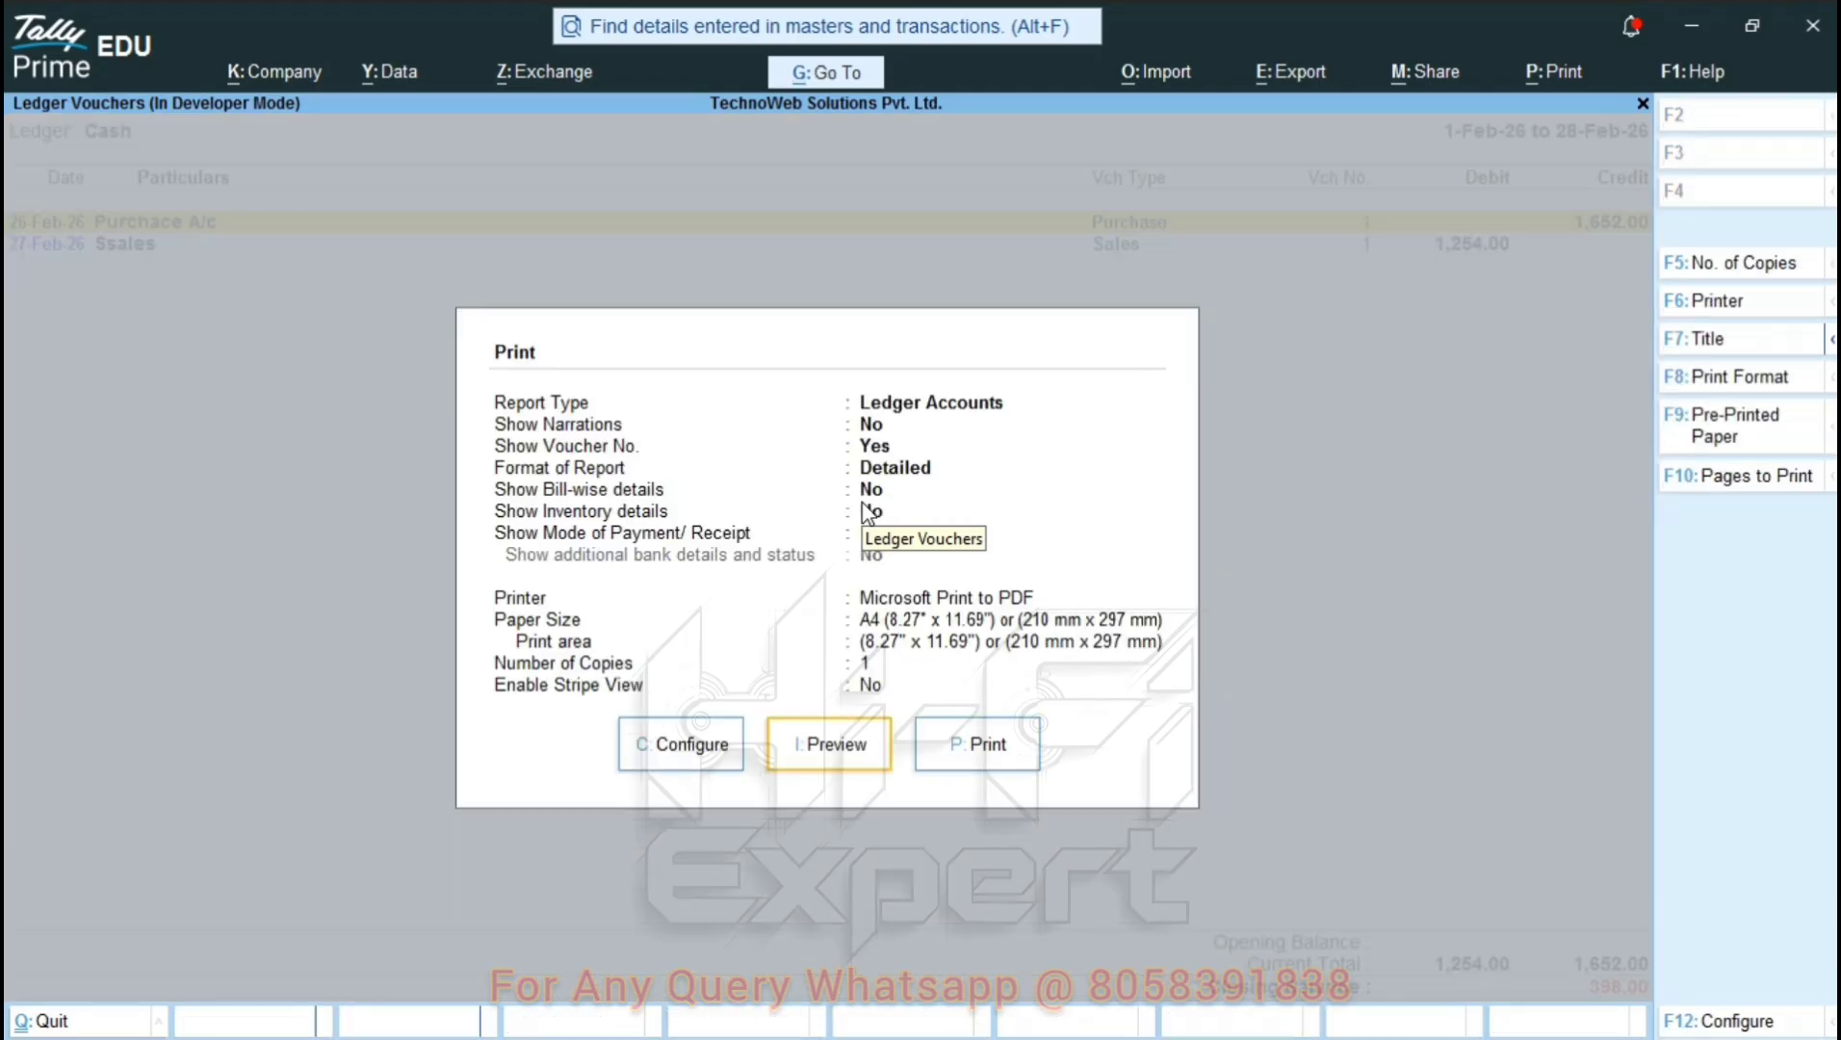
{"action": "key", "text": "i"}
{"action": "key", "text": "z"}
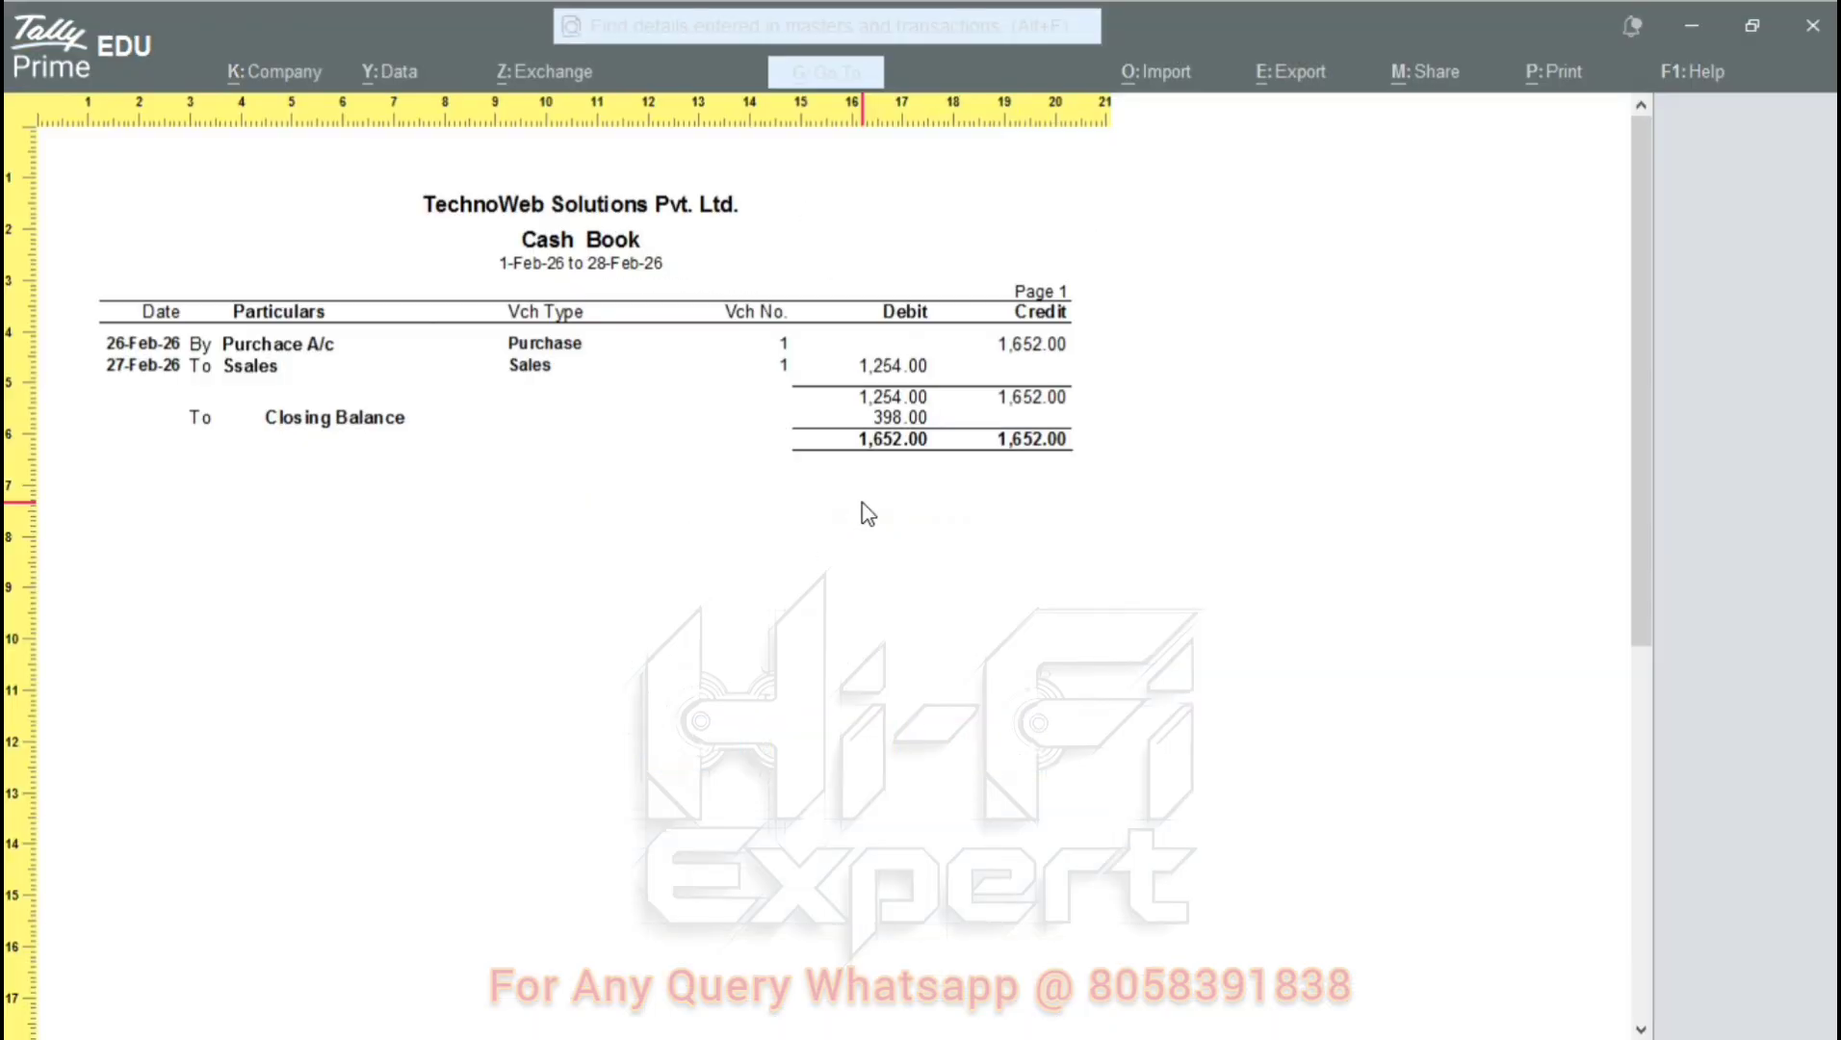
{"action": "key", "text": "z"}
{"action": "key", "text": "Escape"}
{"action": "key", "text": "Escape"}
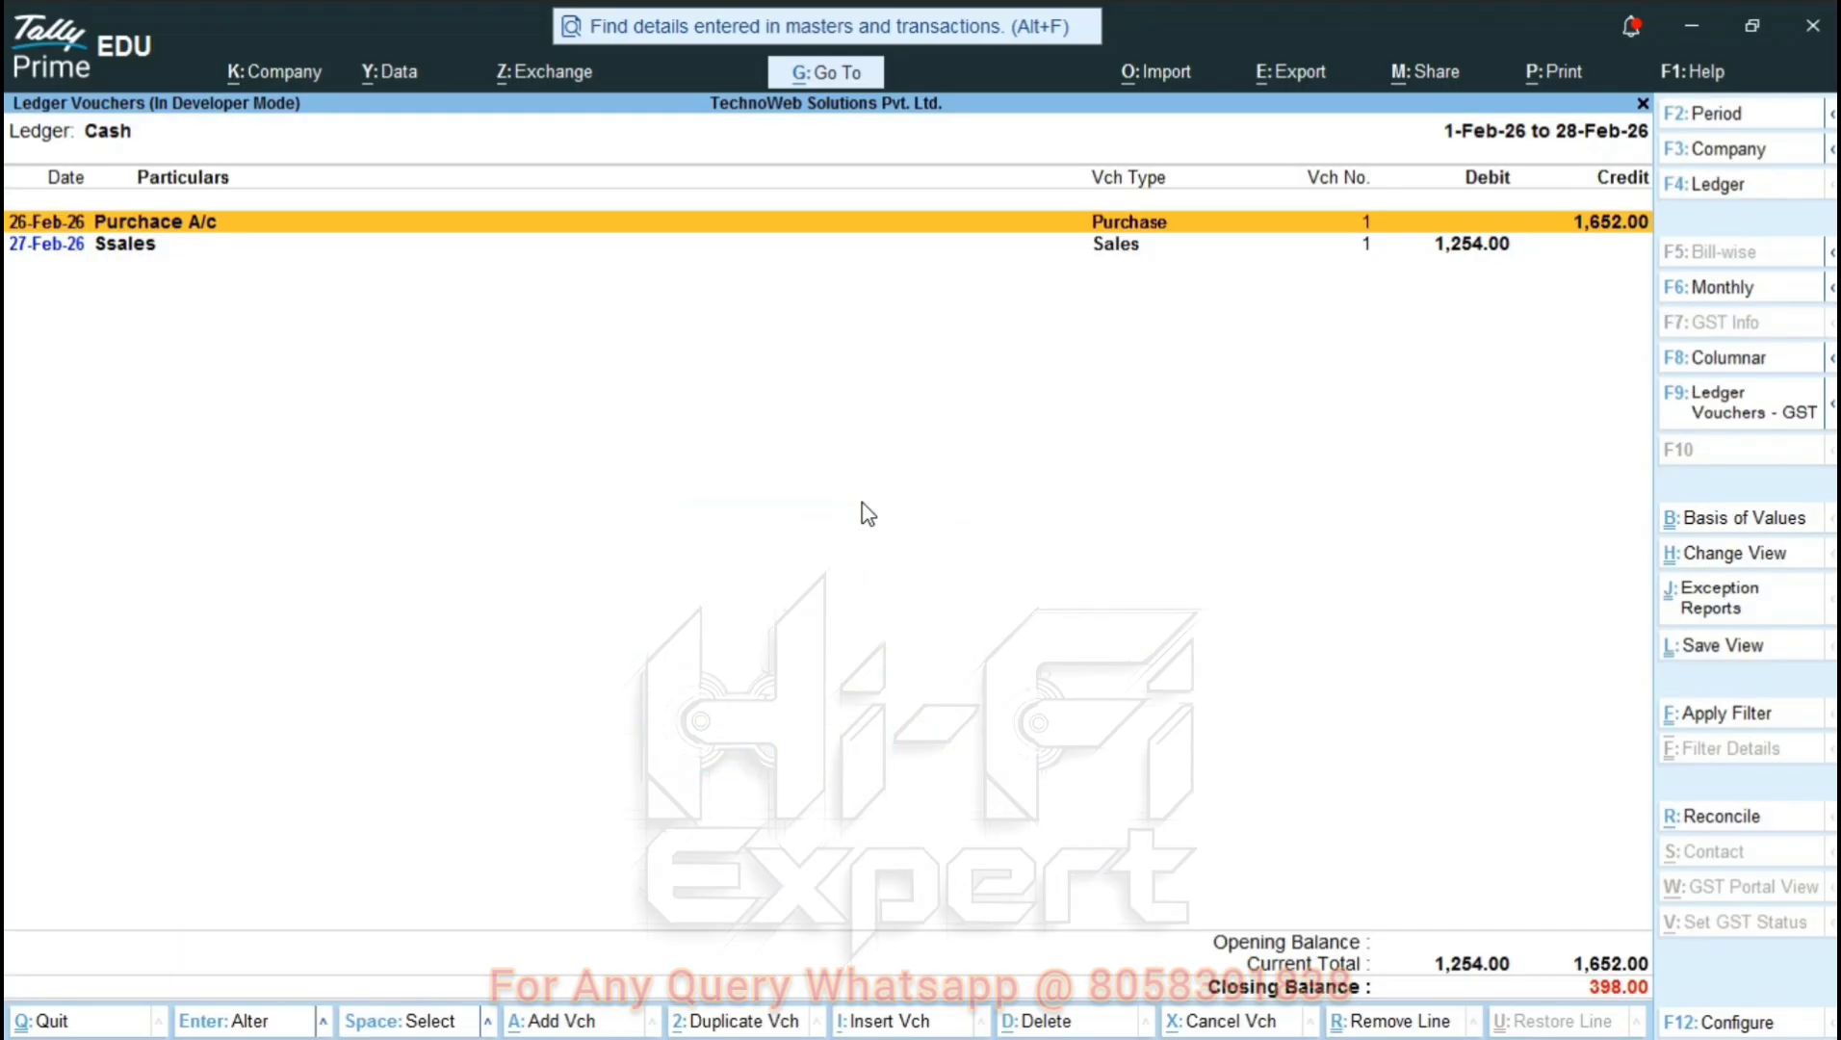
{"action": "key", "text": "Escape"}
{"action": "key", "text": "Escape"}
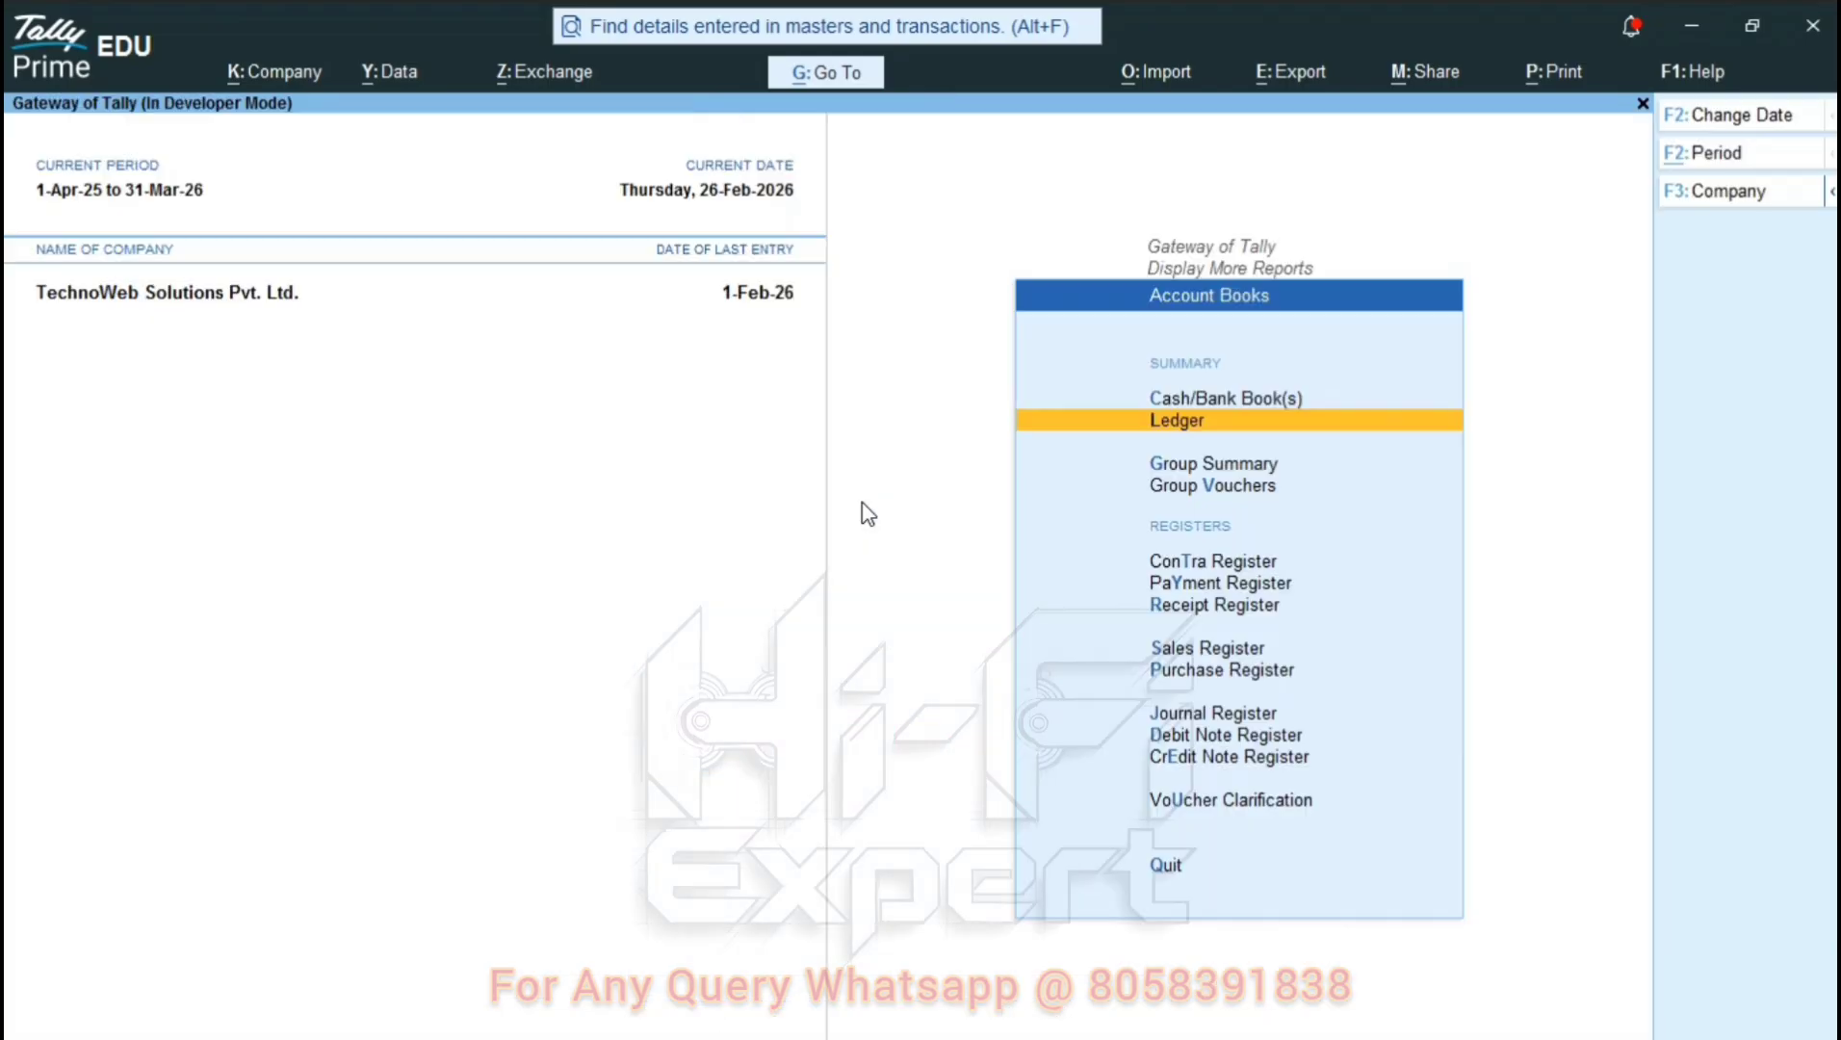
{"action": "key", "text": "Escape"}
{"action": "key", "text": "Escape"}
{"action": "key", "text": "Escape"}
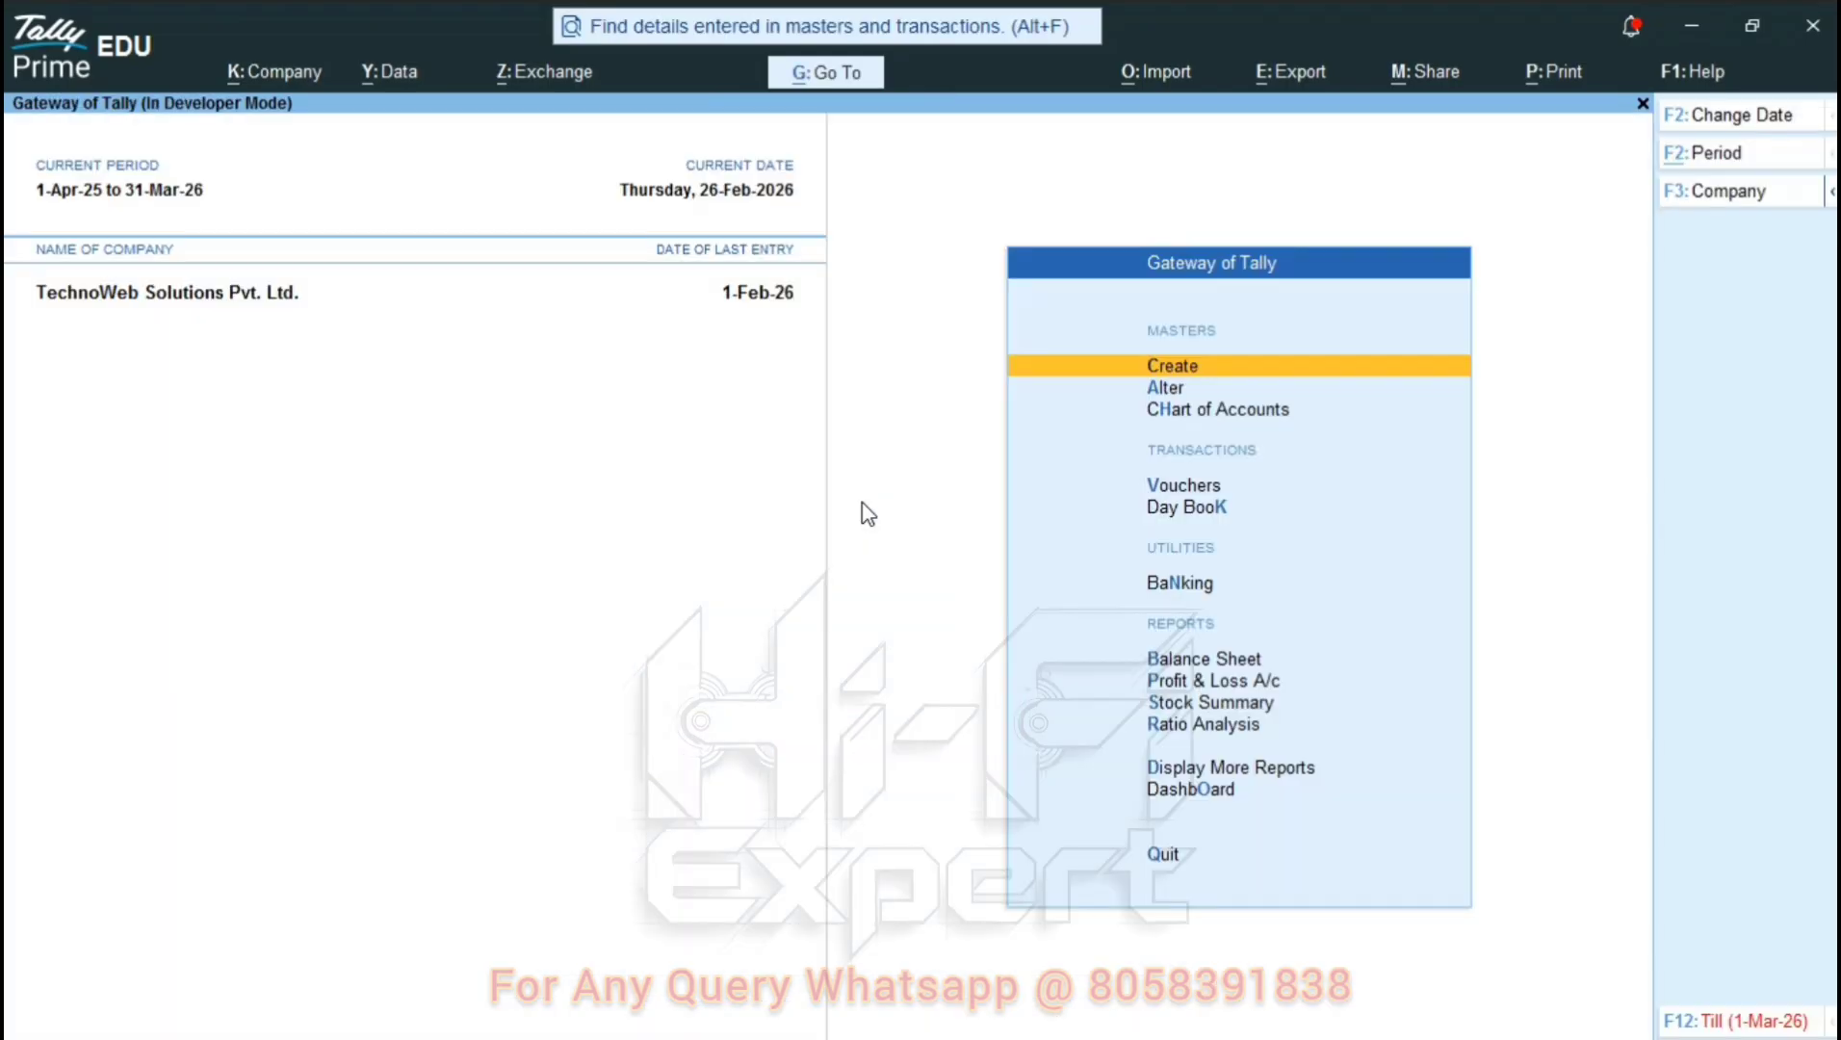
Open the Sales Register from Account Books, showing 1,254.00 Cr for February sales.
{"action": "key", "text": "Down"}
{"action": "key", "text": "Down"}
{"action": "key", "text": "Down"}
{"action": "key", "text": "Down"}
{"action": "key", "text": "Down"}
{"action": "key", "text": "Down"}
{"action": "key", "text": "Down"}
{"action": "key", "text": "Down"}
{"action": "key", "text": "Down"}
{"action": "key", "text": "Down"}
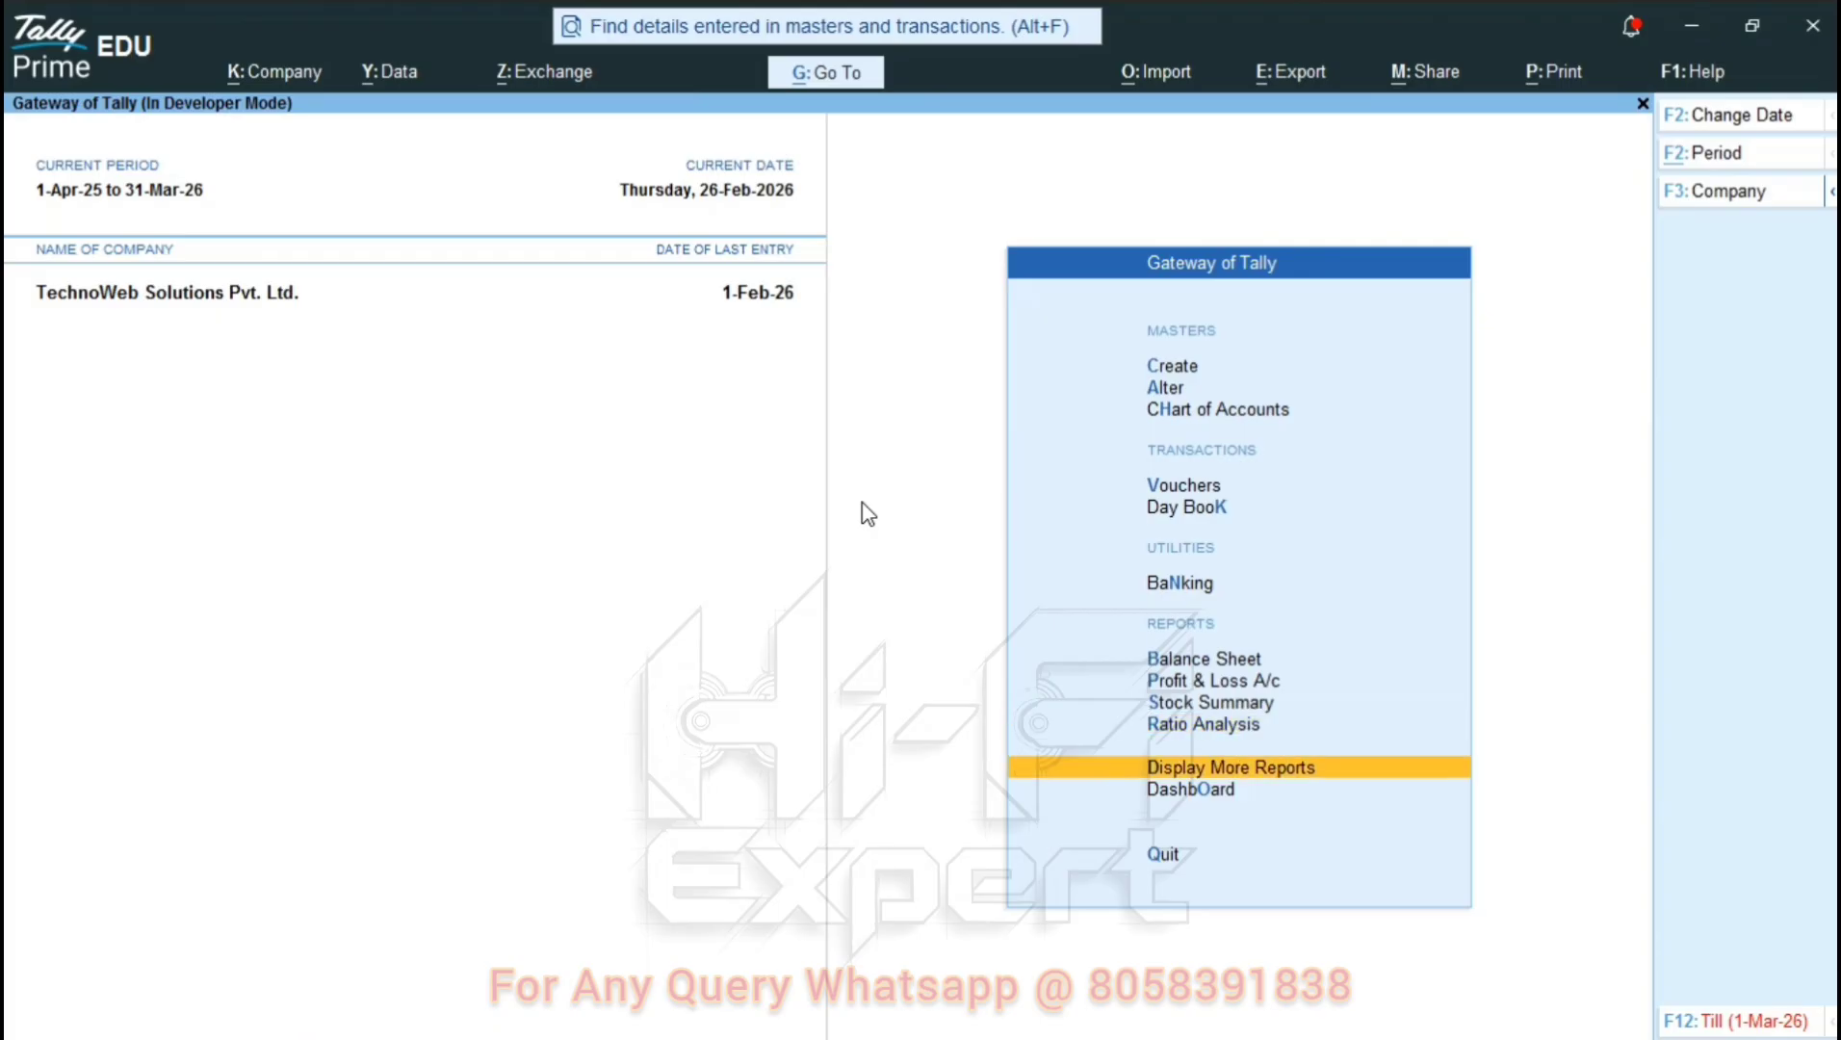
{"action": "key", "text": "Return"}
{"action": "key", "text": "Down"}
{"action": "key", "text": "Down"}
{"action": "key", "text": "Down"}
{"action": "key", "text": "Down"}
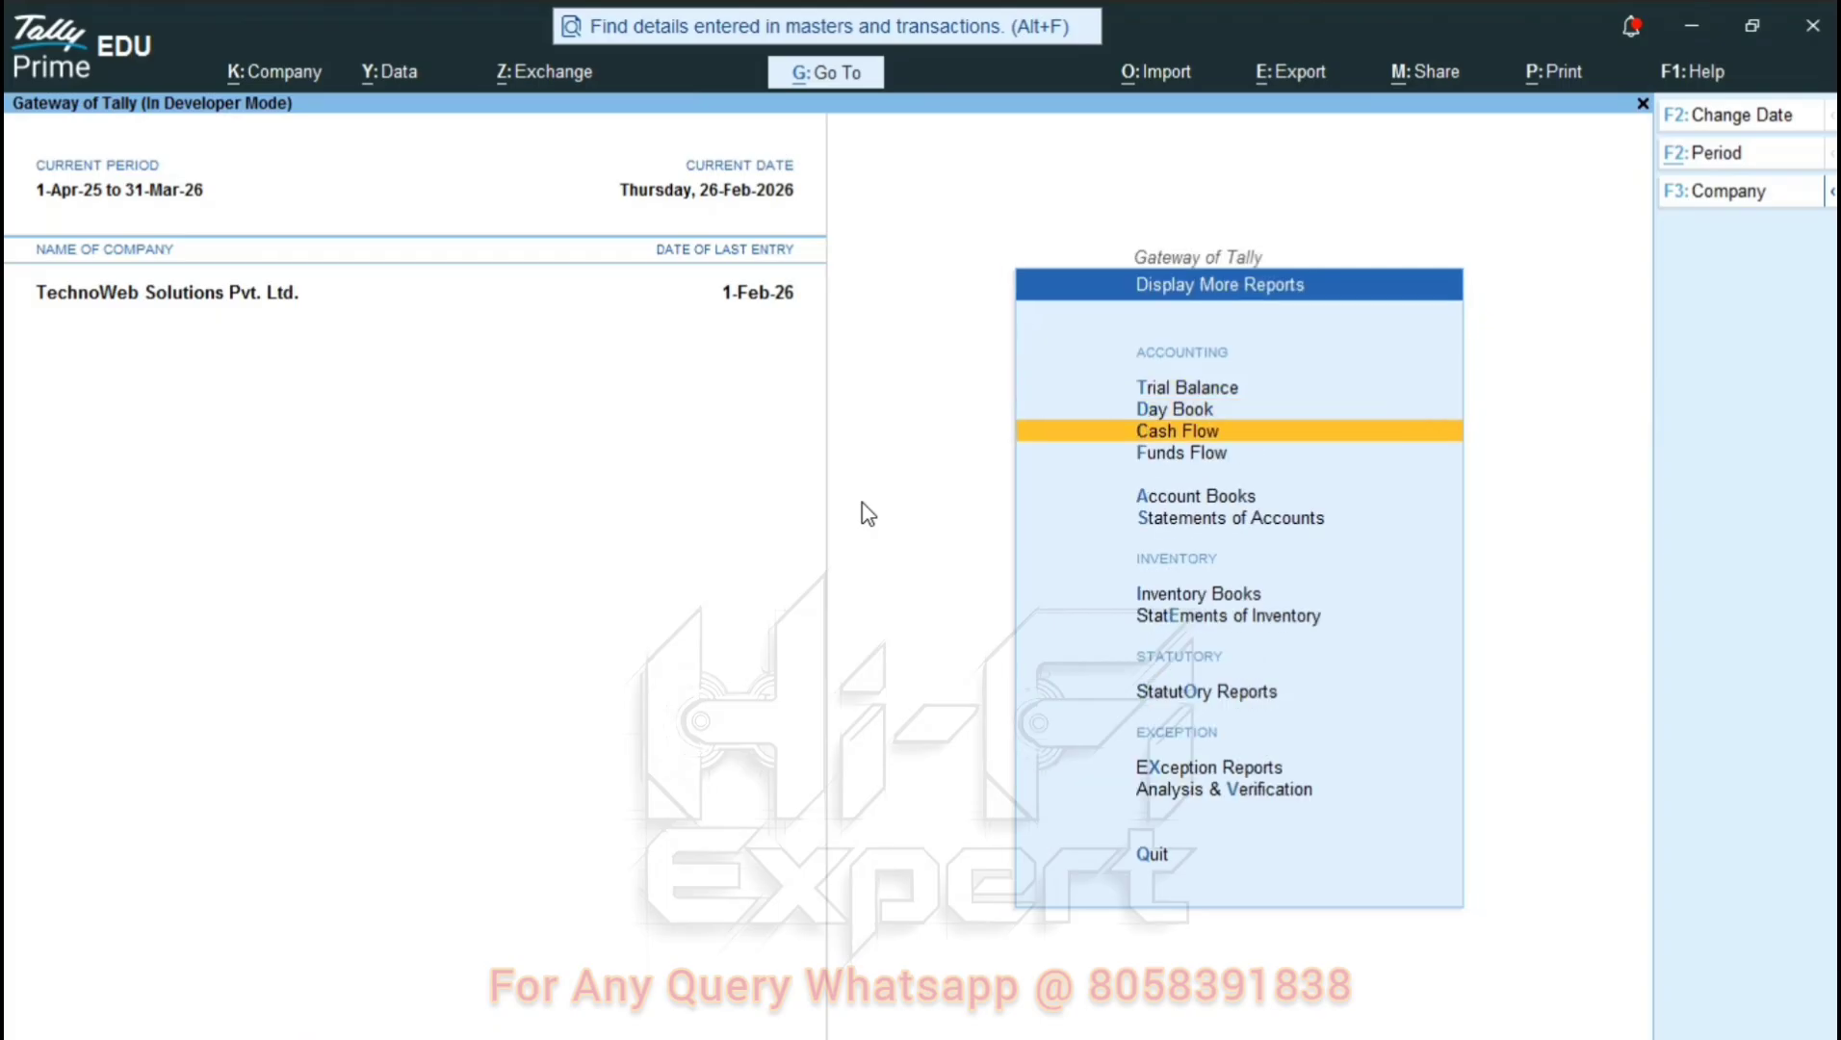
{"action": "key", "text": "Return"}
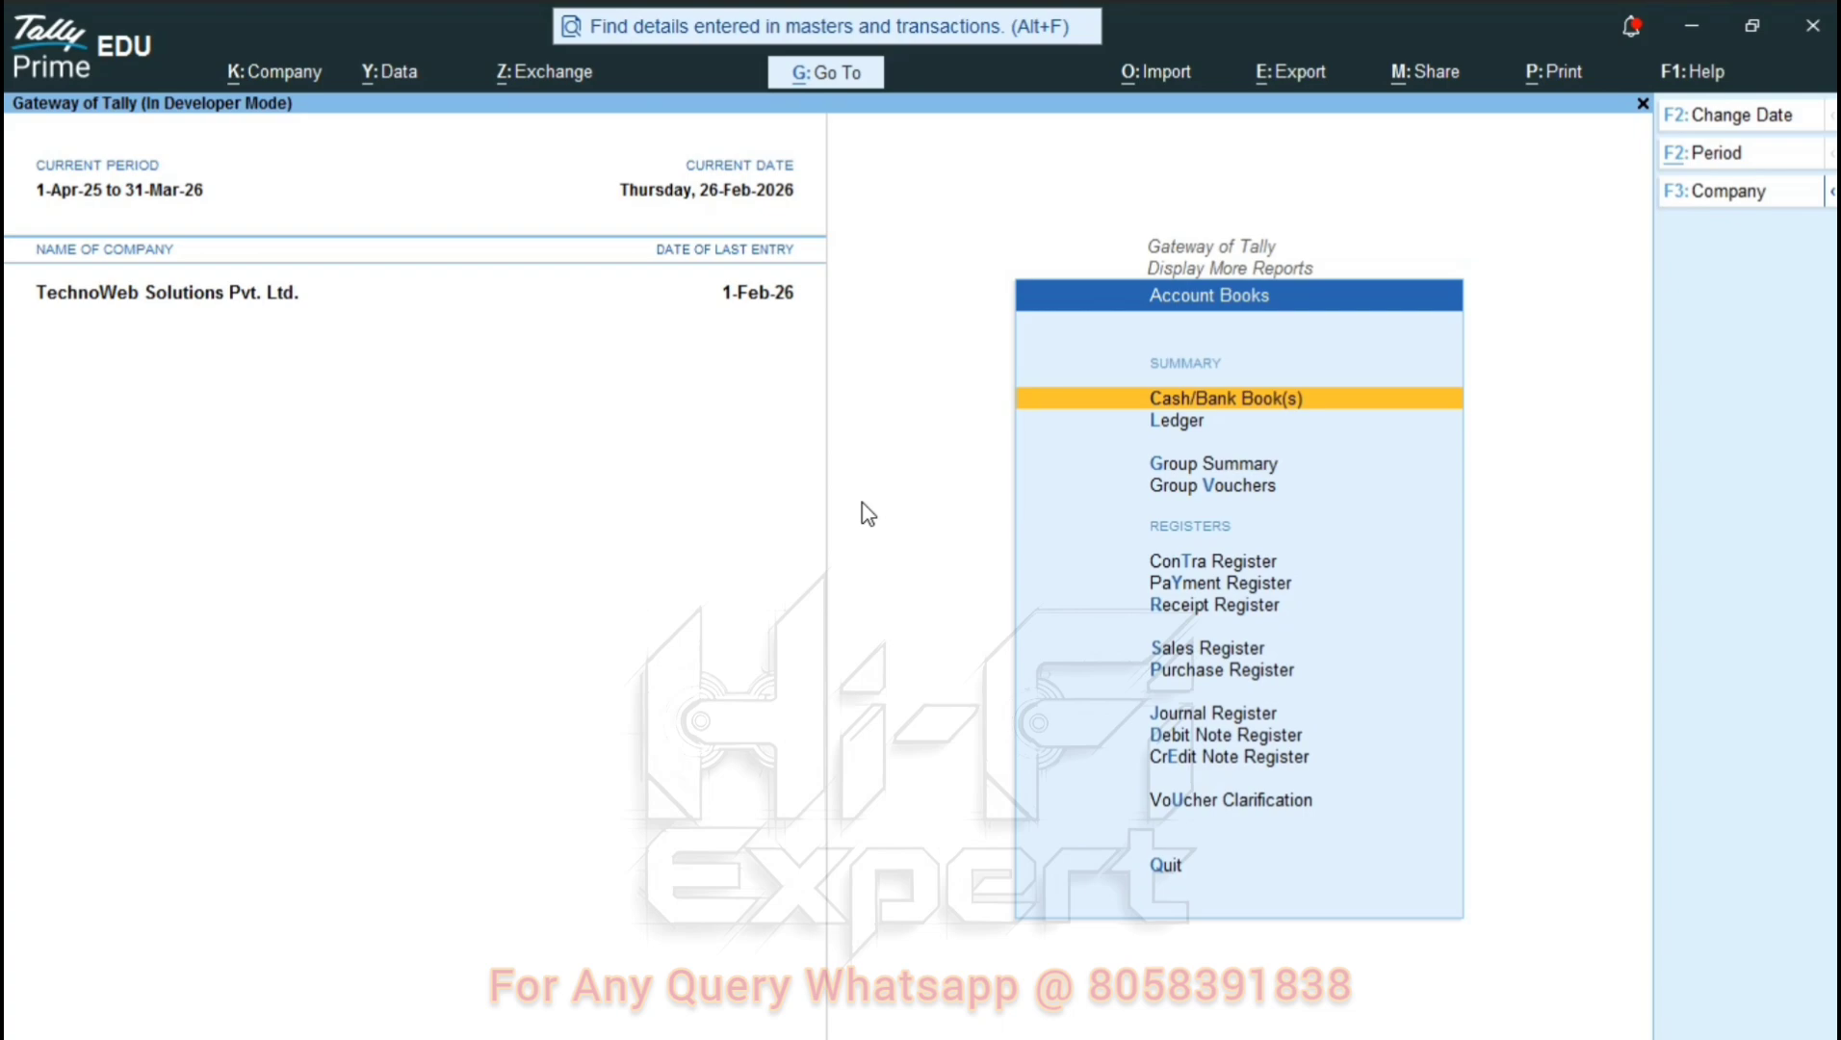
{"action": "key", "text": "Down"}
{"action": "key", "text": "Down"}
{"action": "key", "text": "Down"}
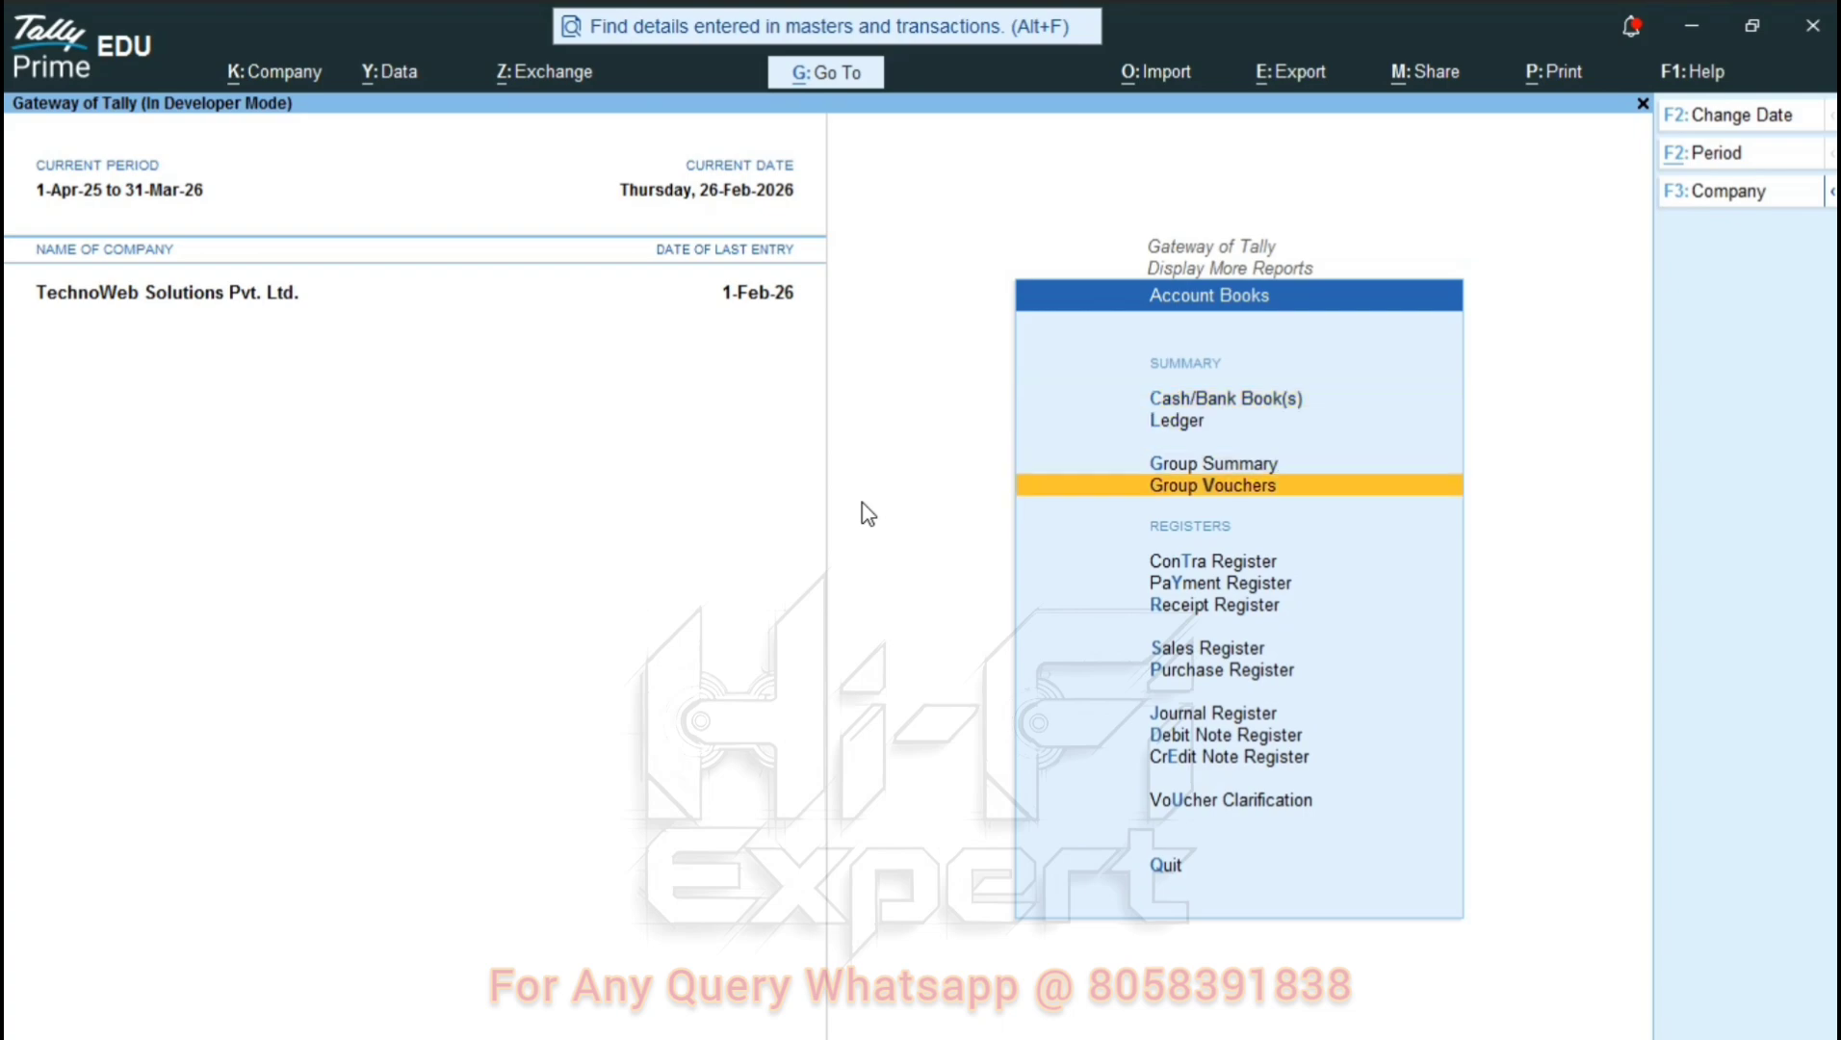
{"action": "key", "text": "Down"}
{"action": "key", "text": "Down"}
{"action": "key", "text": "Down"}
{"action": "key", "text": "Down"}
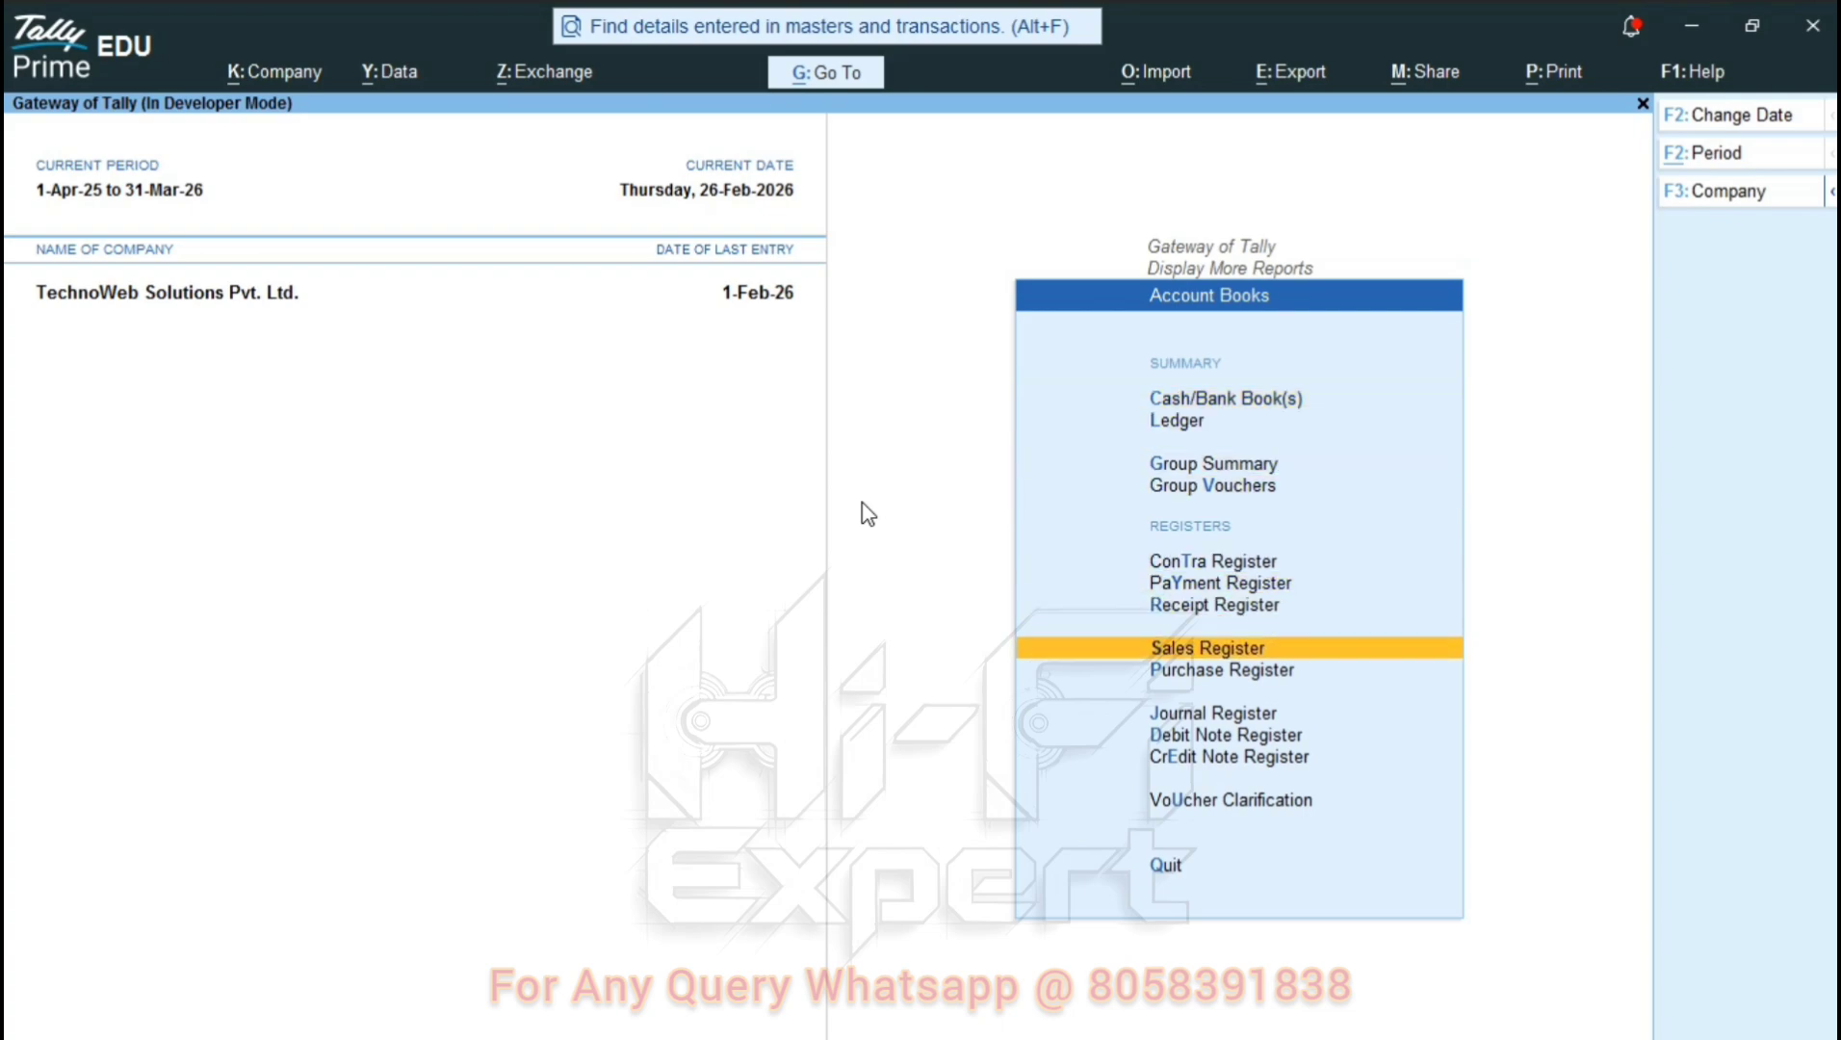
{"action": "key", "text": "Down"}
{"action": "key", "text": "Up"}
{"action": "key", "text": "Return"}
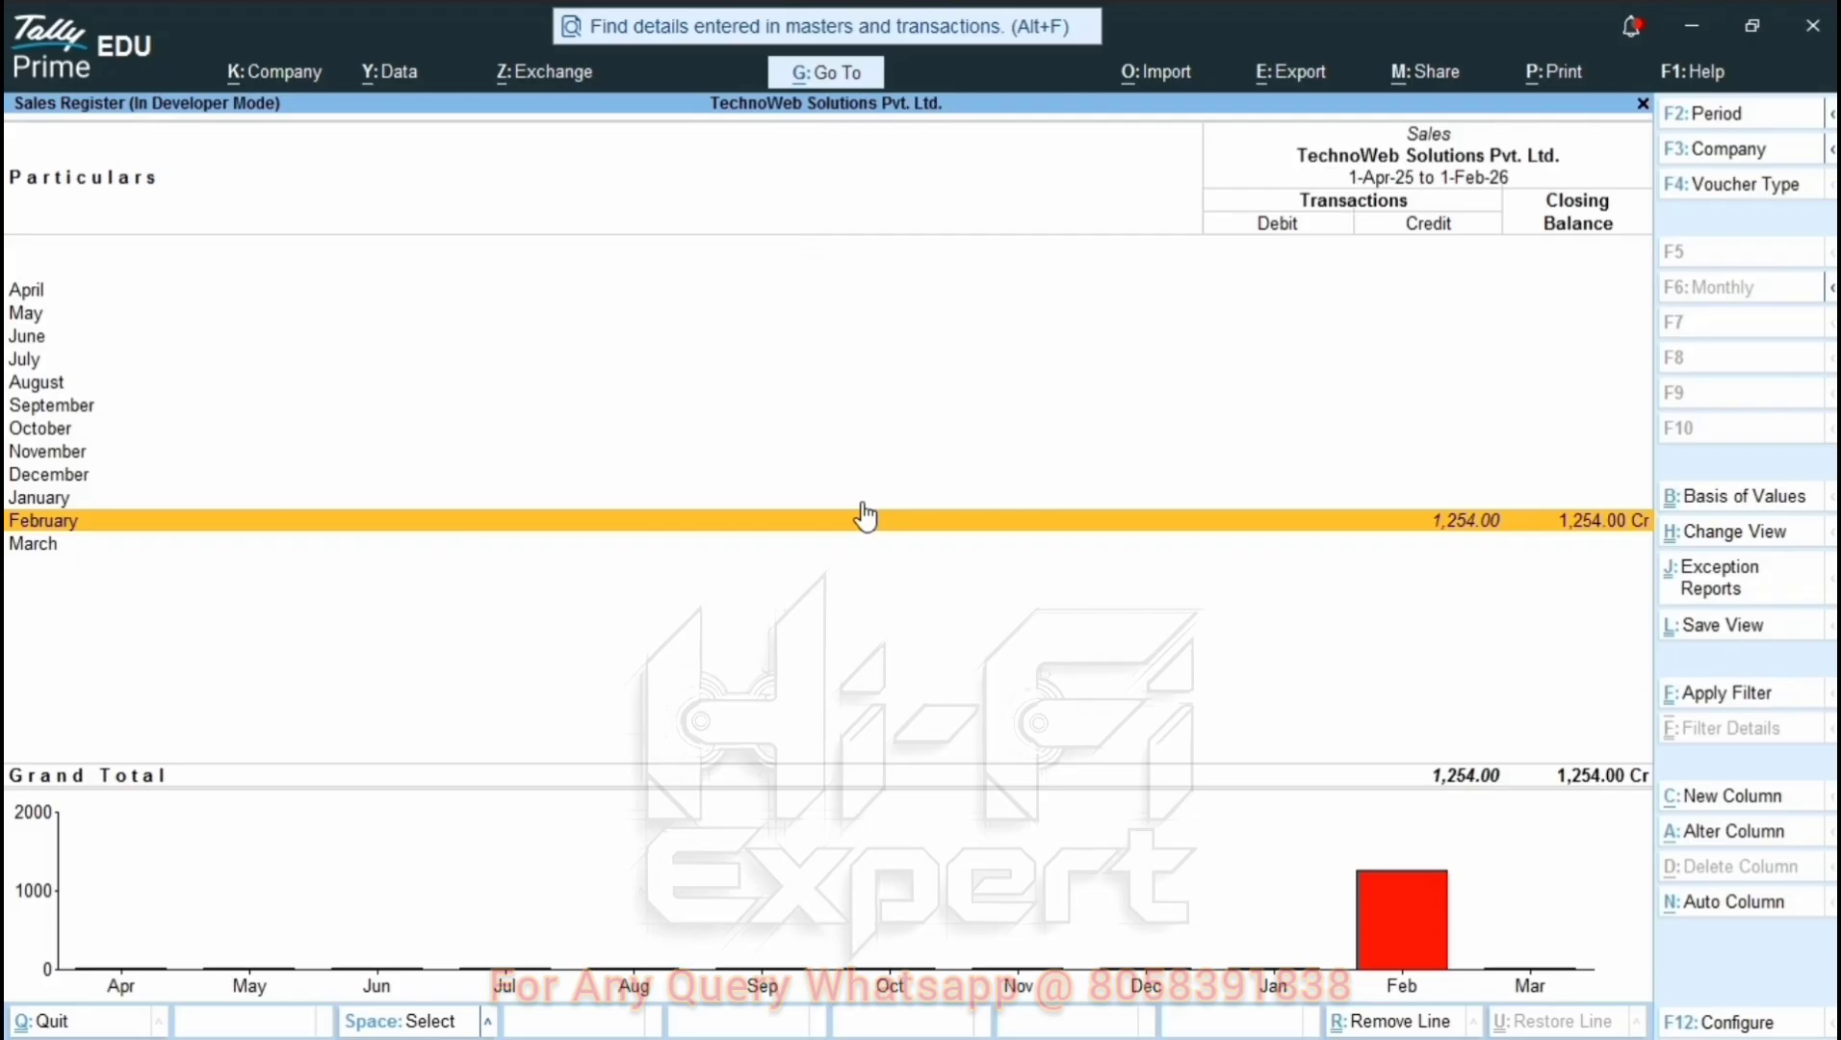
{"action": "key", "text": "Up"}
Drill into February, set the period end to 27-Feb-26, and open the 1,254.00 cash sales voucher.
{"action": "key", "text": "Down"}
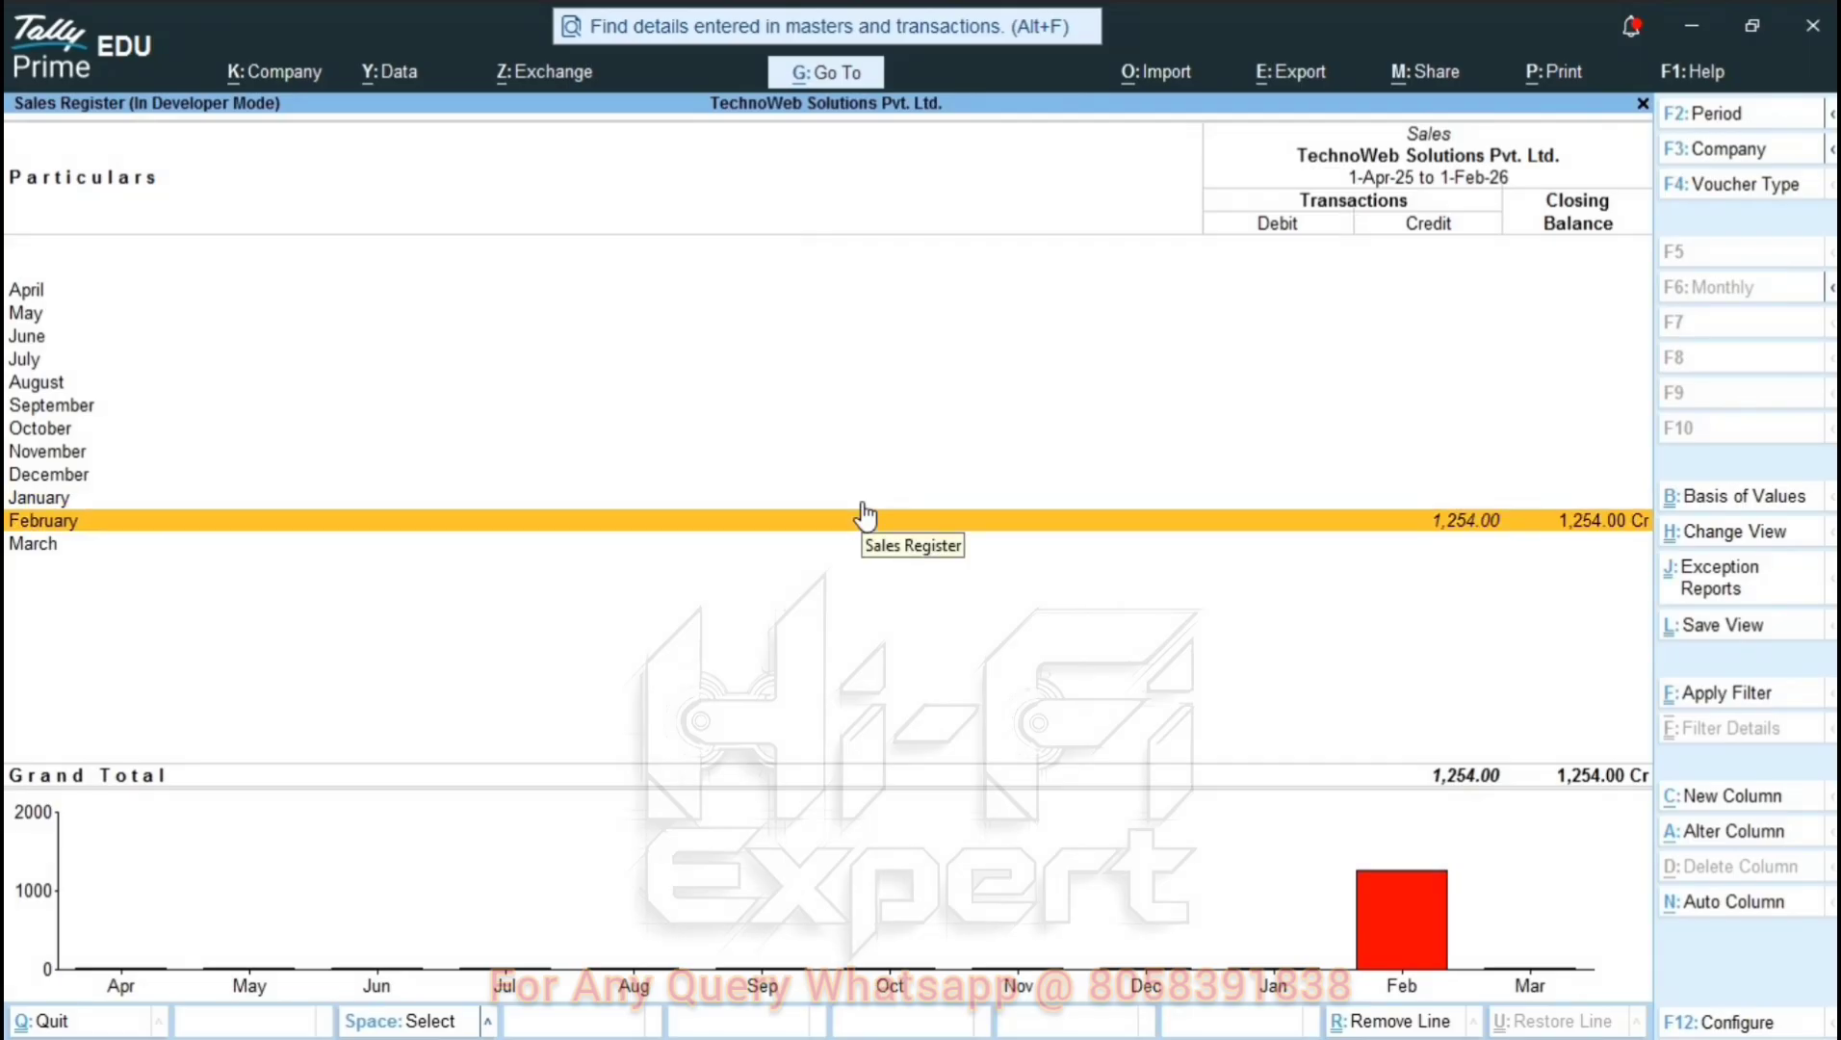
{"action": "key", "text": "Return"}
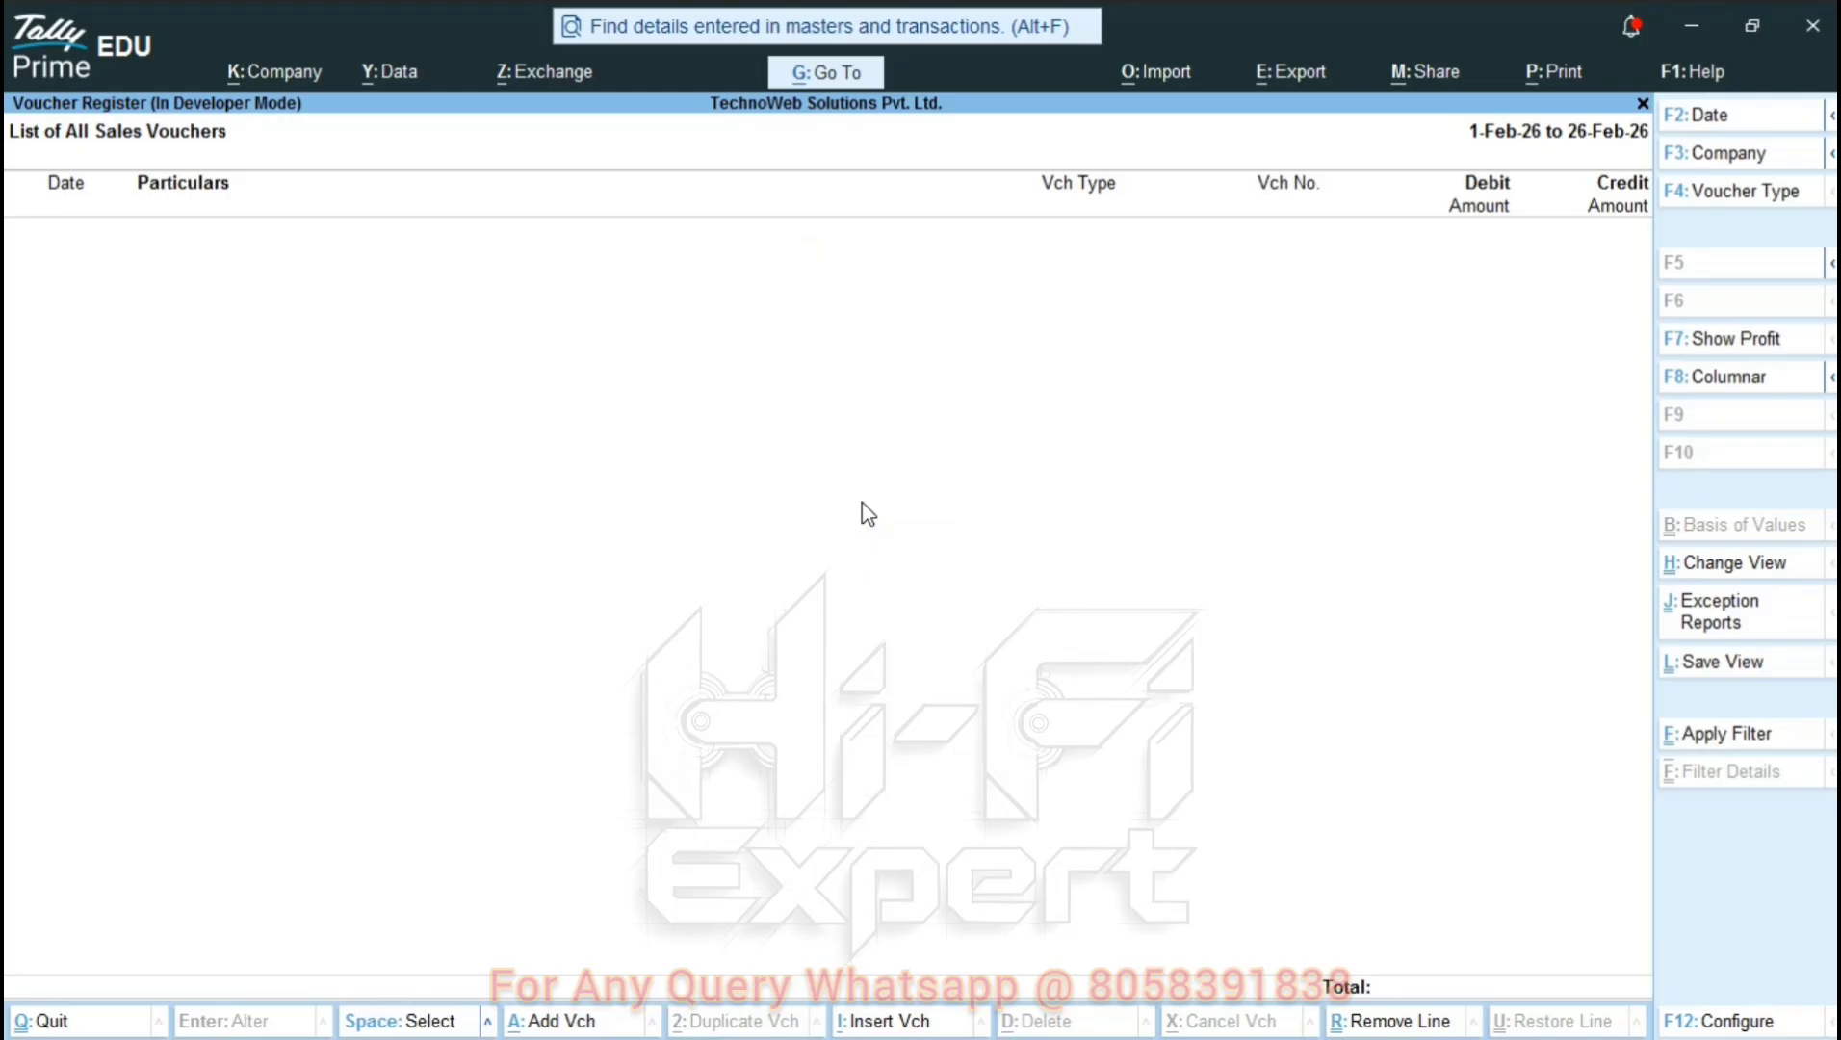
{"action": "key", "text": "F2"}
{"action": "key", "text": "Return"}
{"action": "type", "text": "27-Feb-26"}
{"action": "key", "text": "Return"}
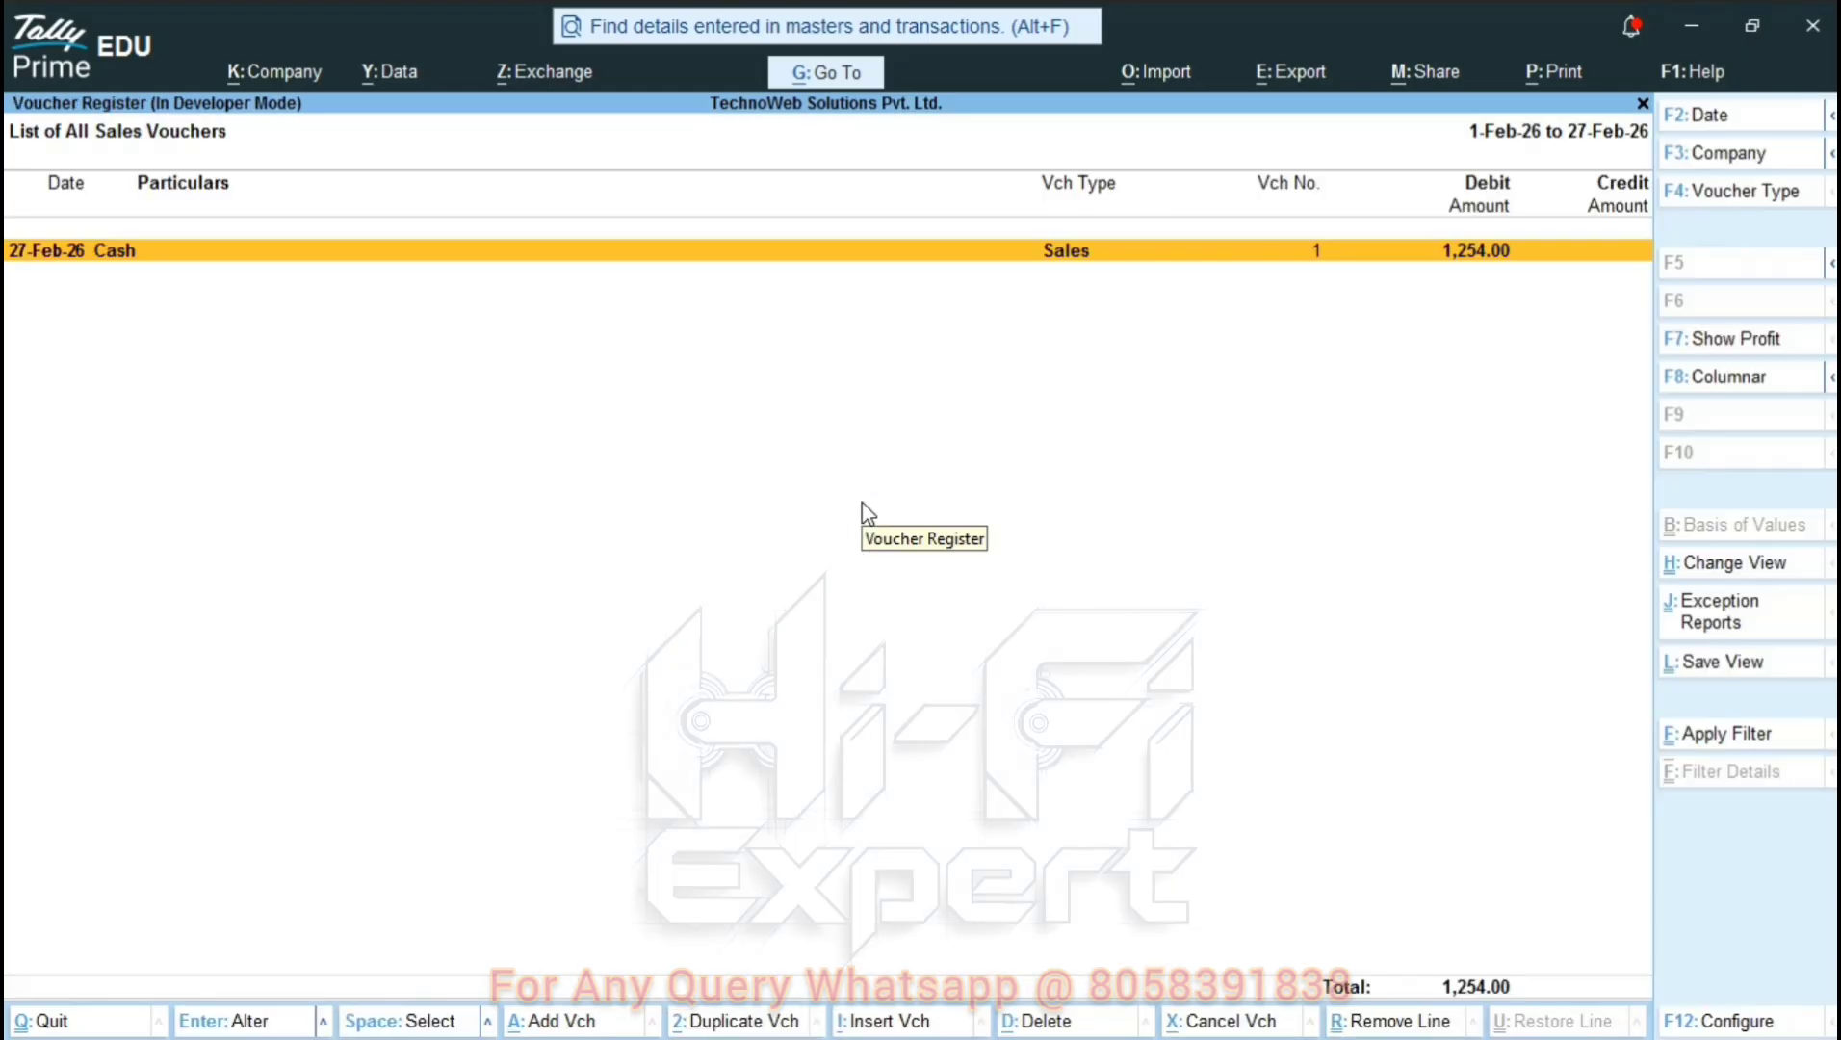
{"action": "key", "text": "Return"}
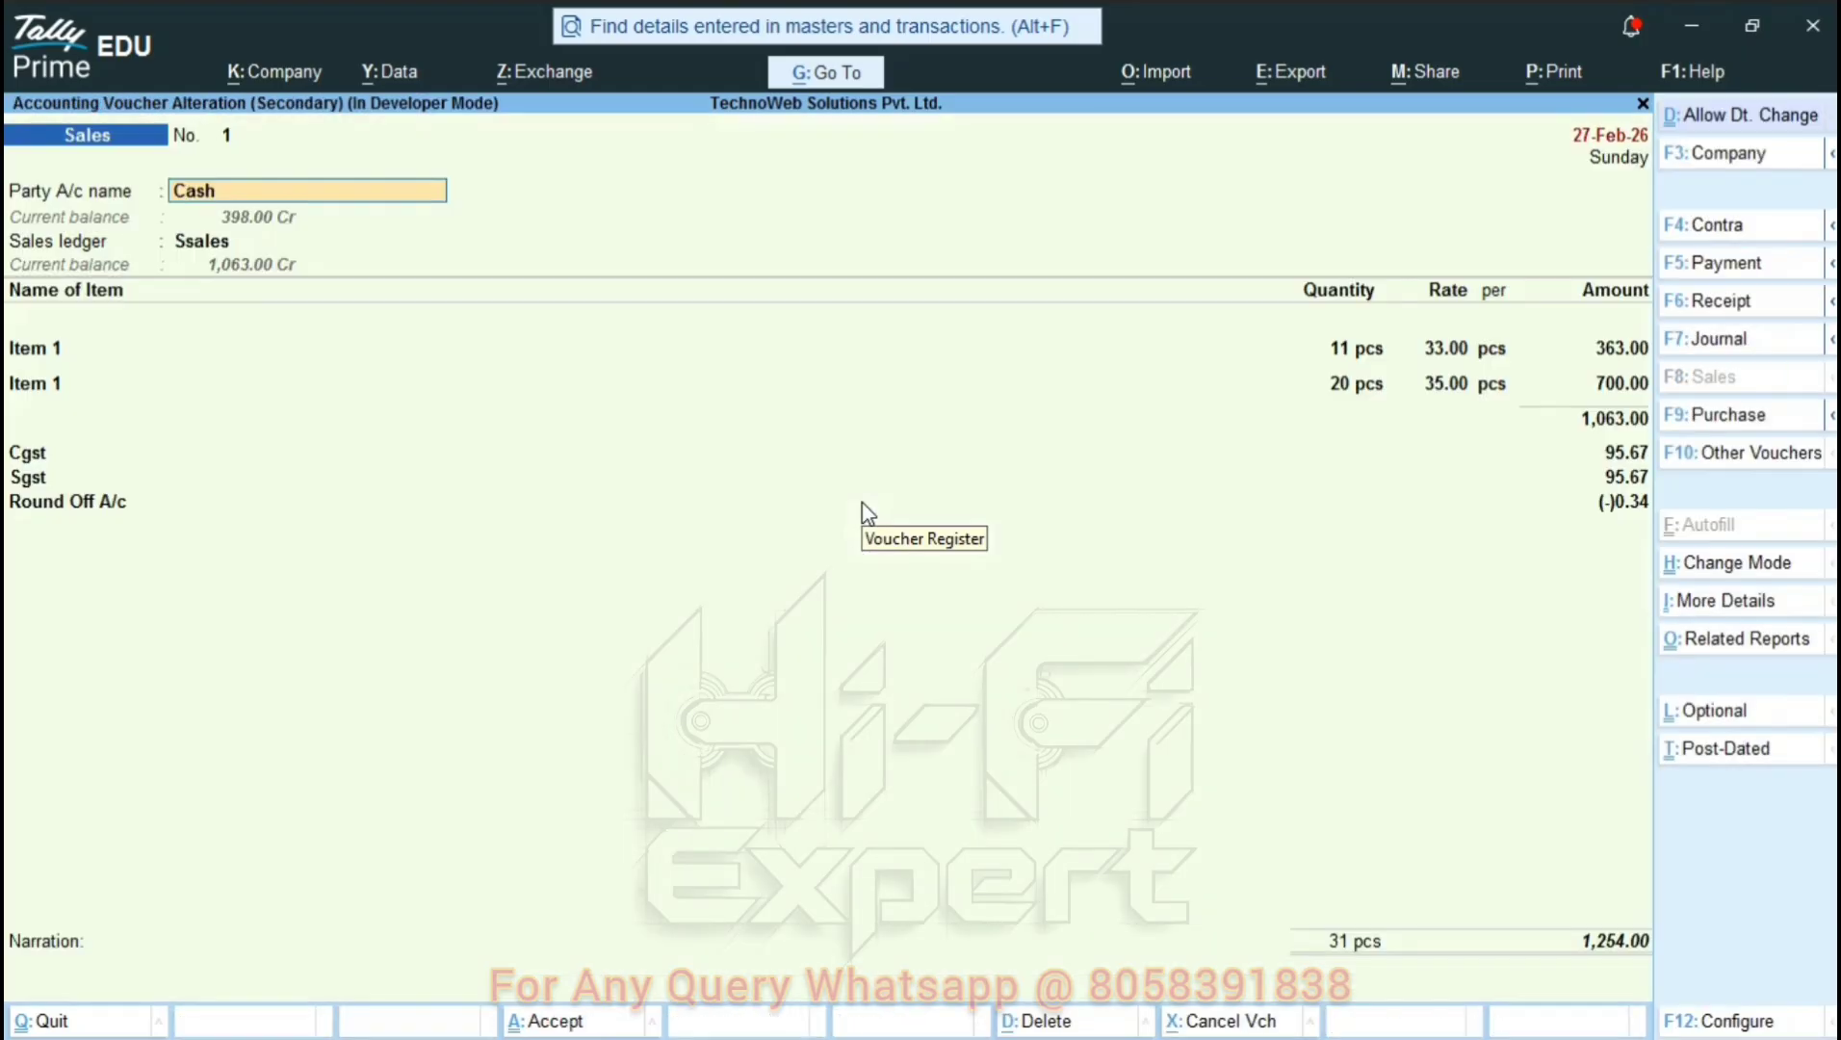
Quit the voucher without changes and return to the Gateway of Tally.
{"action": "key", "text": "Escape"}
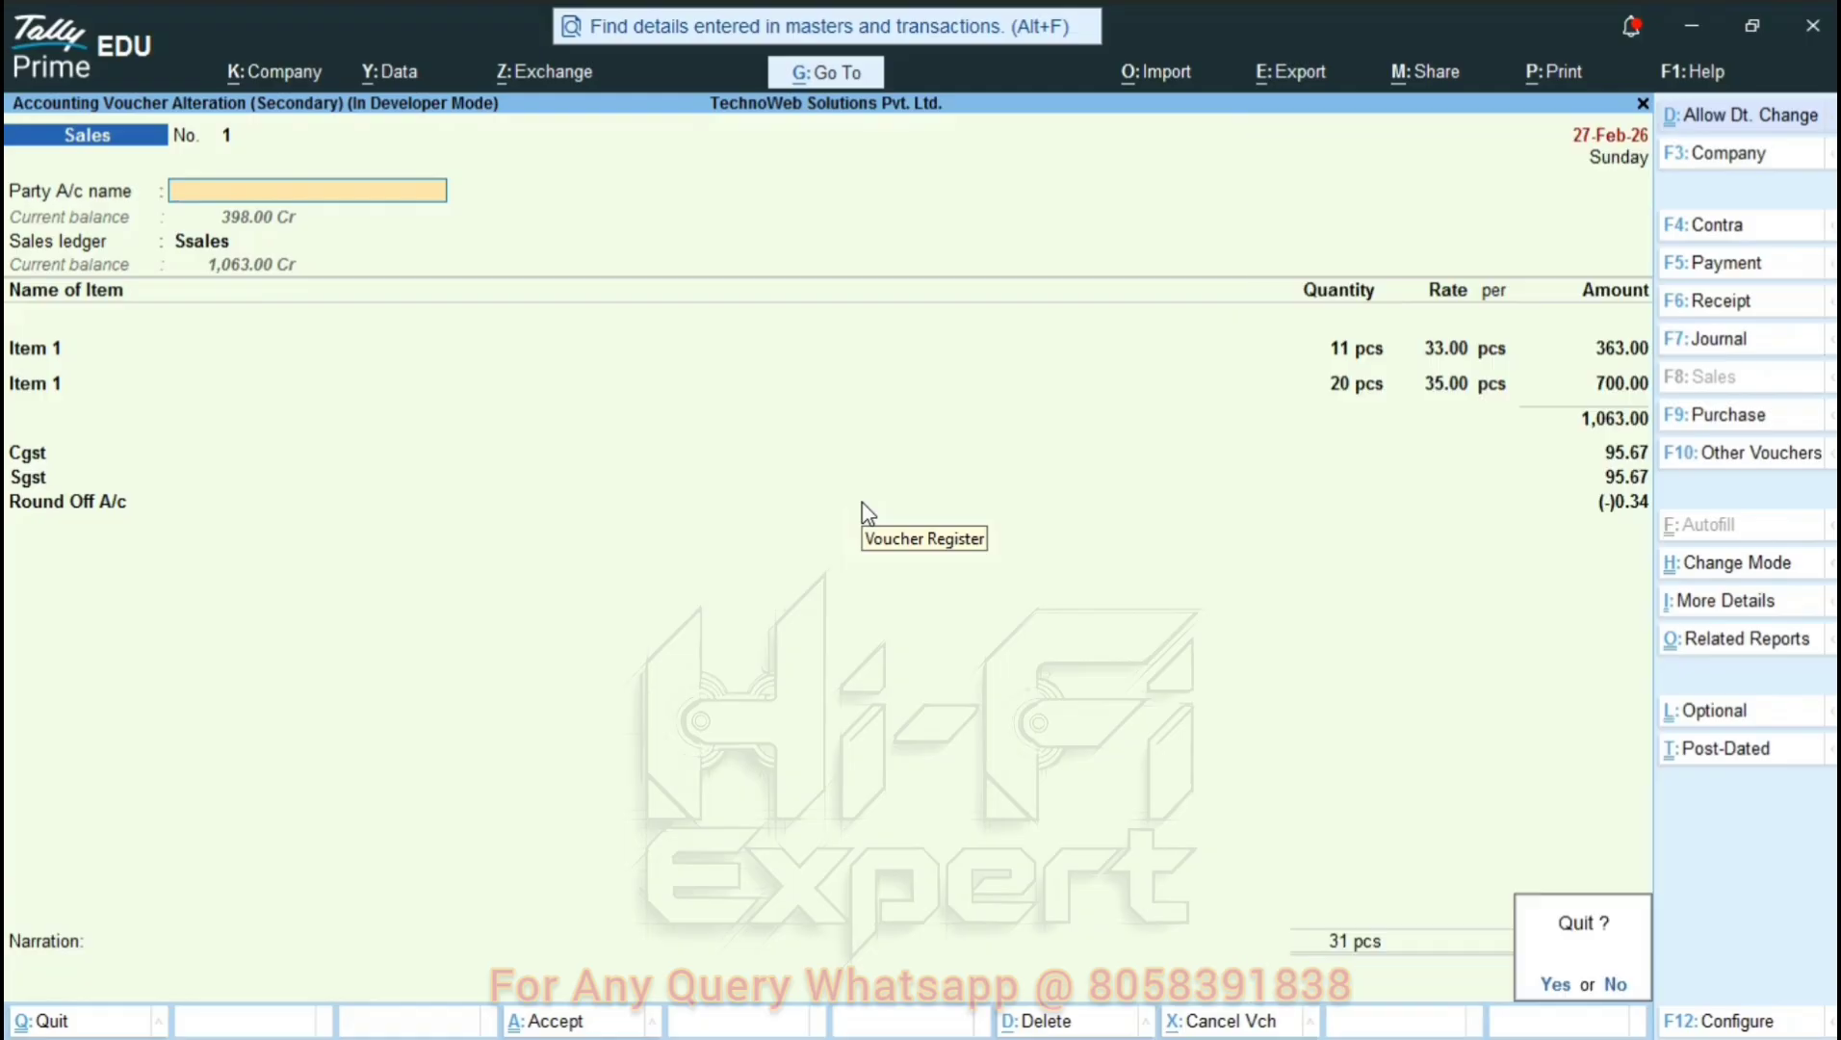
{"action": "key", "text": "y"}
{"action": "key", "text": "Escape"}
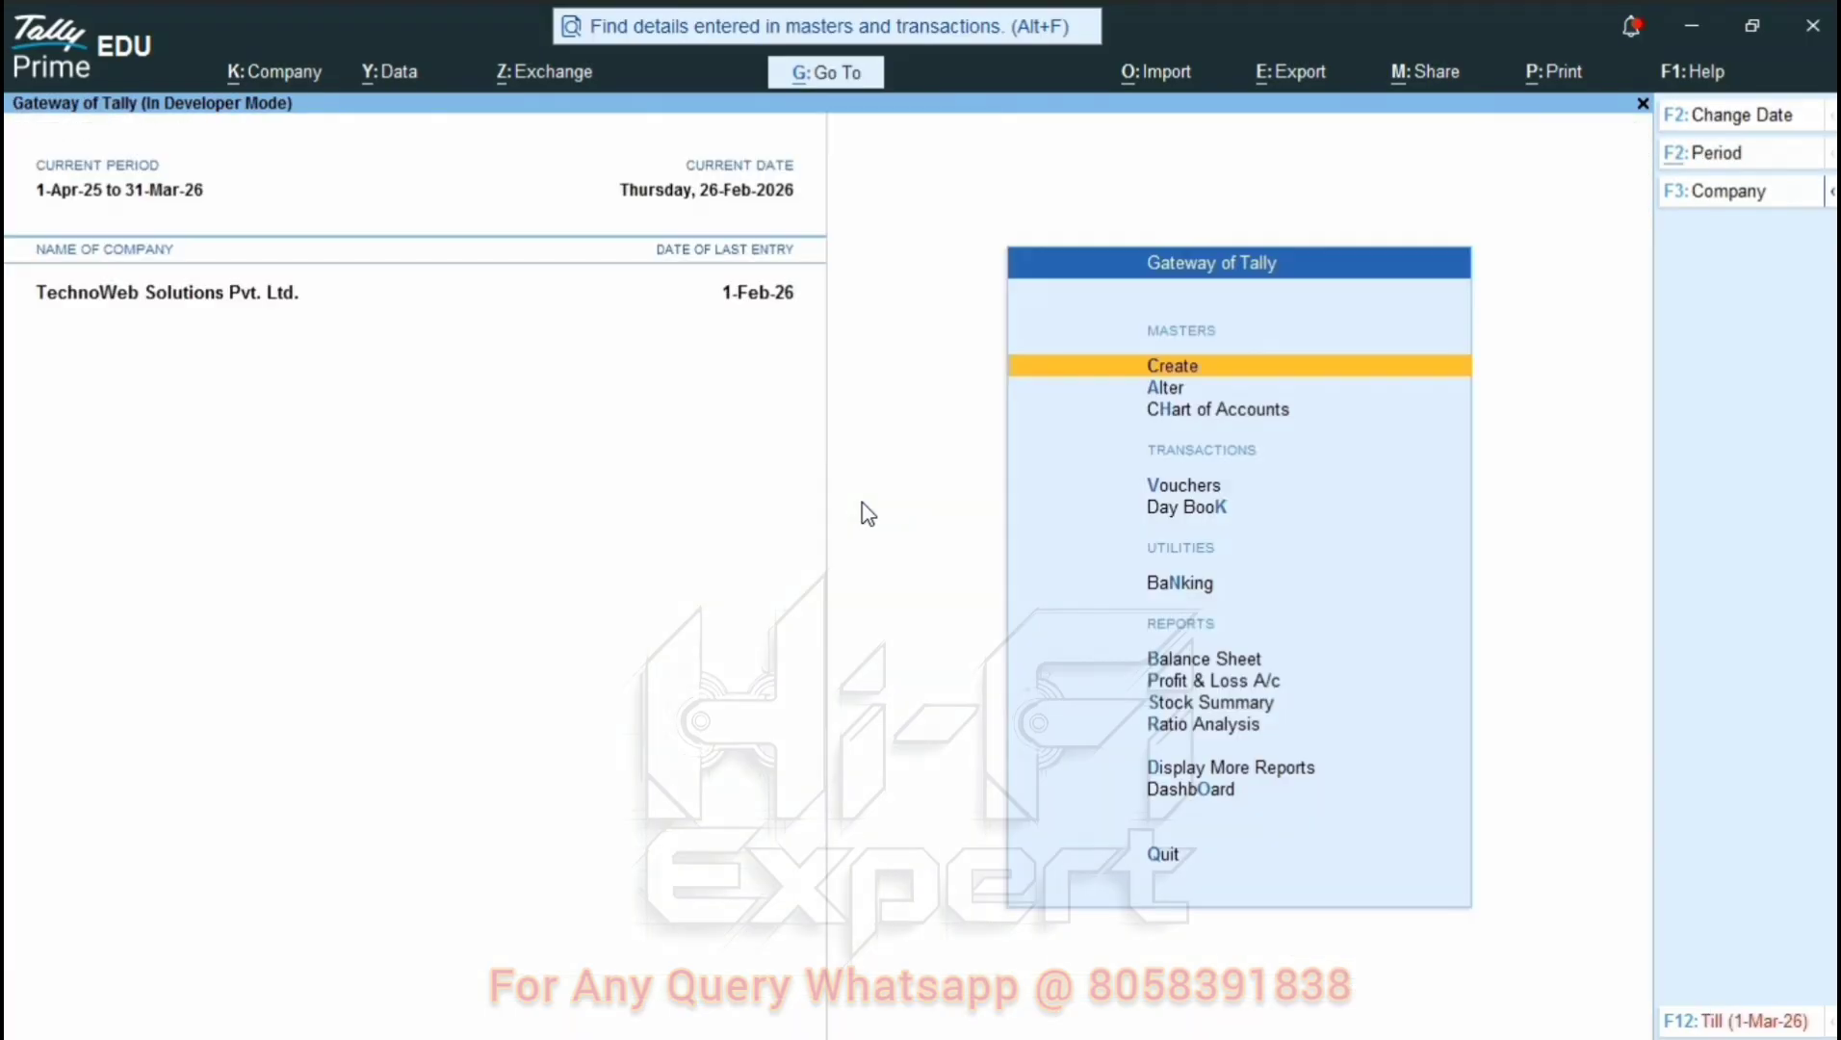